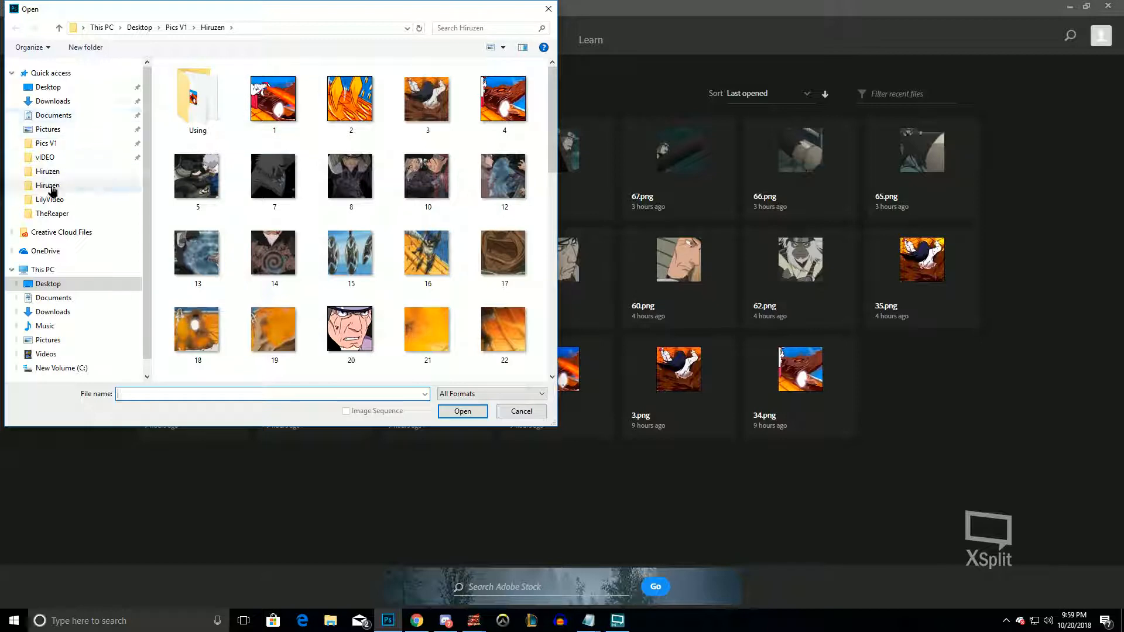
Open the images 1 (2), 1, 2 (2), 2 and 3 (2) from the Hiruzen folder inside LilyVideo's folder 1
double_click(174, 88)
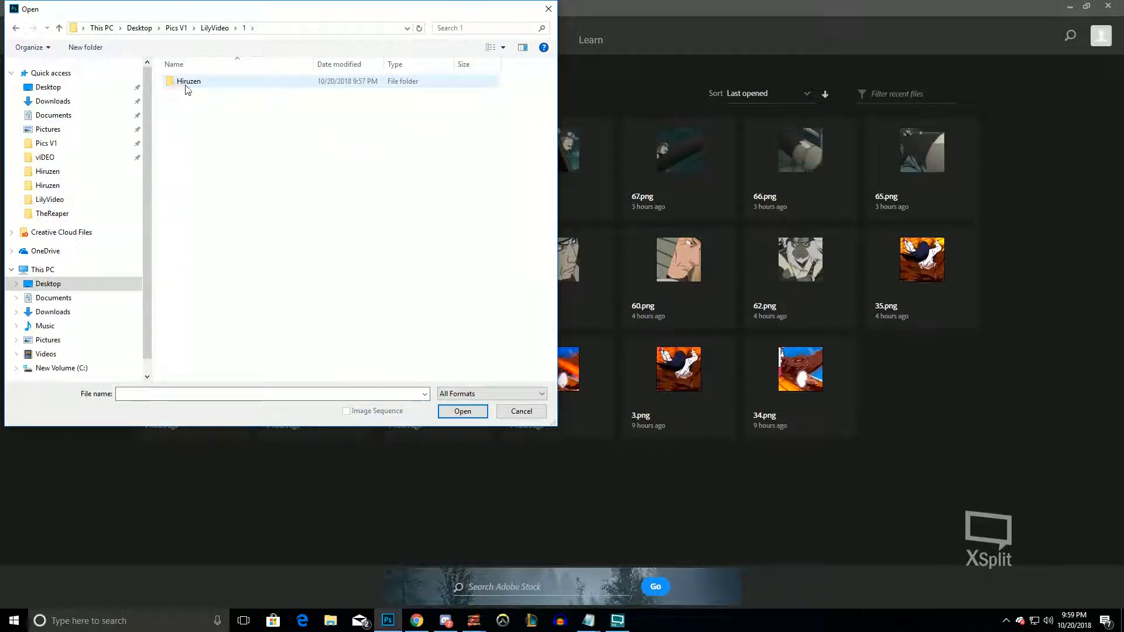
double_click(234, 81)
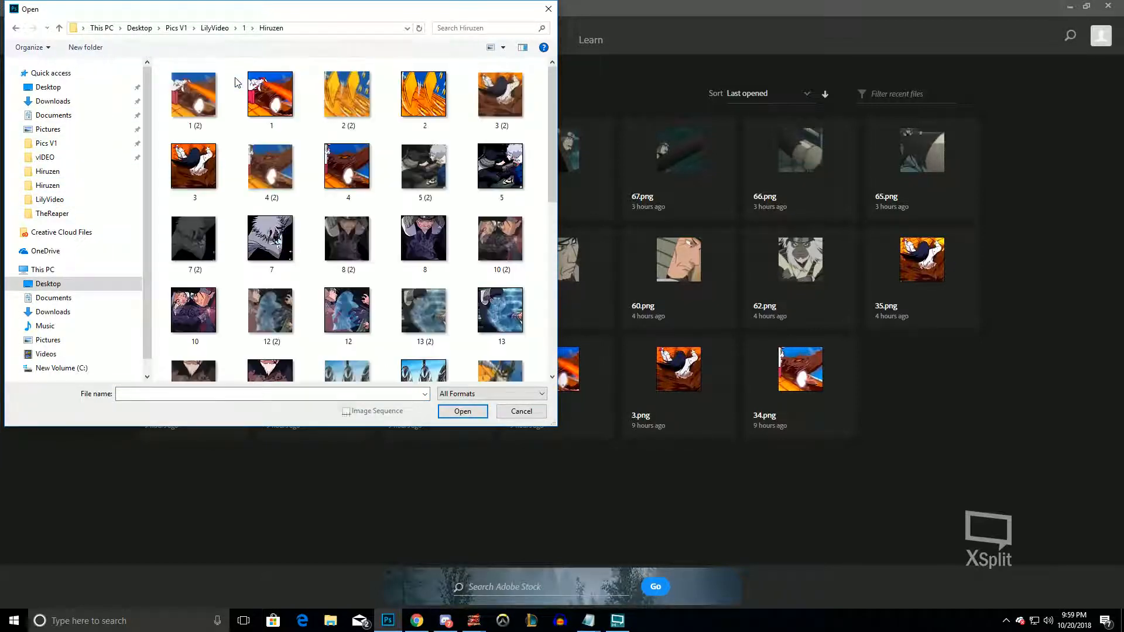
drag(171, 92, 537, 92)
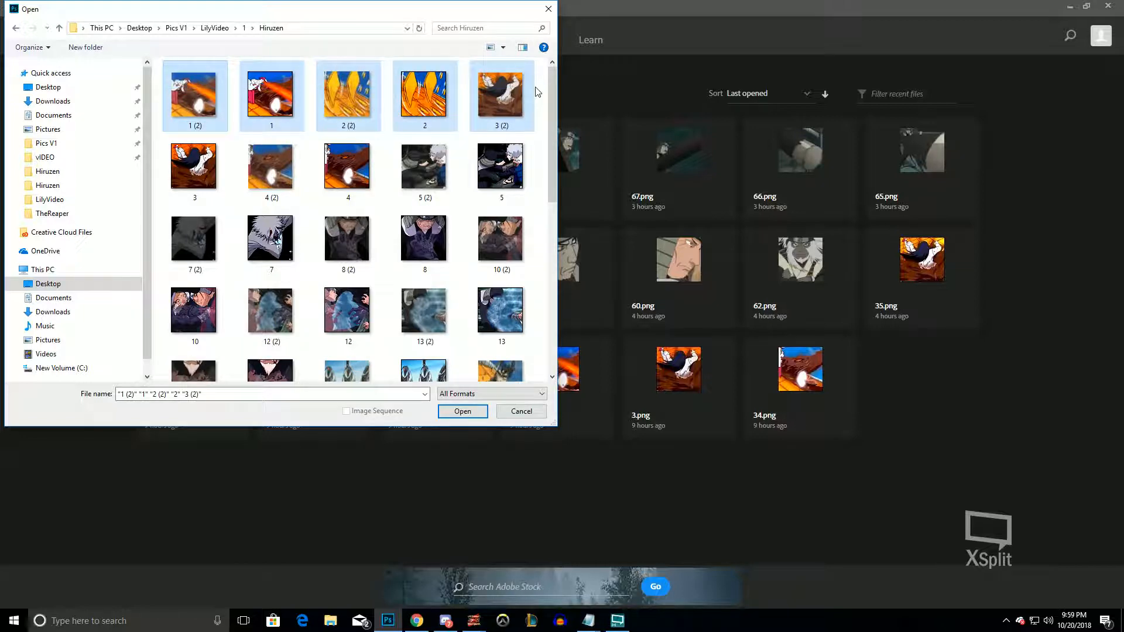
key(Return)
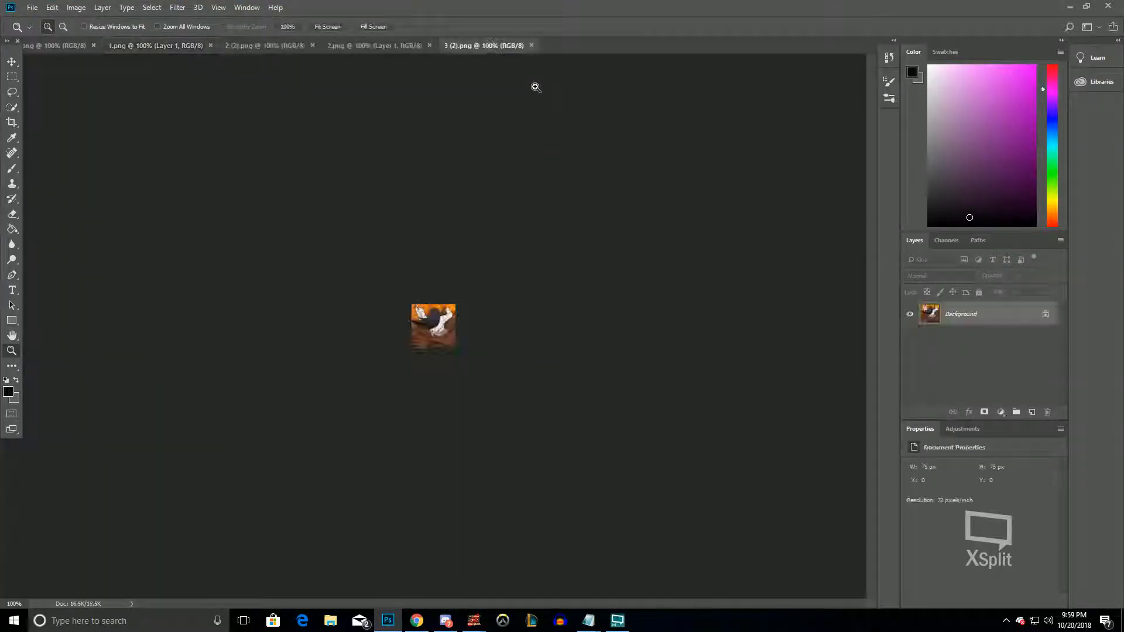
Compare the original images 1 (2) and 2 (2) with their edited versions 1 and 2, examining image 1 close up
click(172, 42)
click(298, 45)
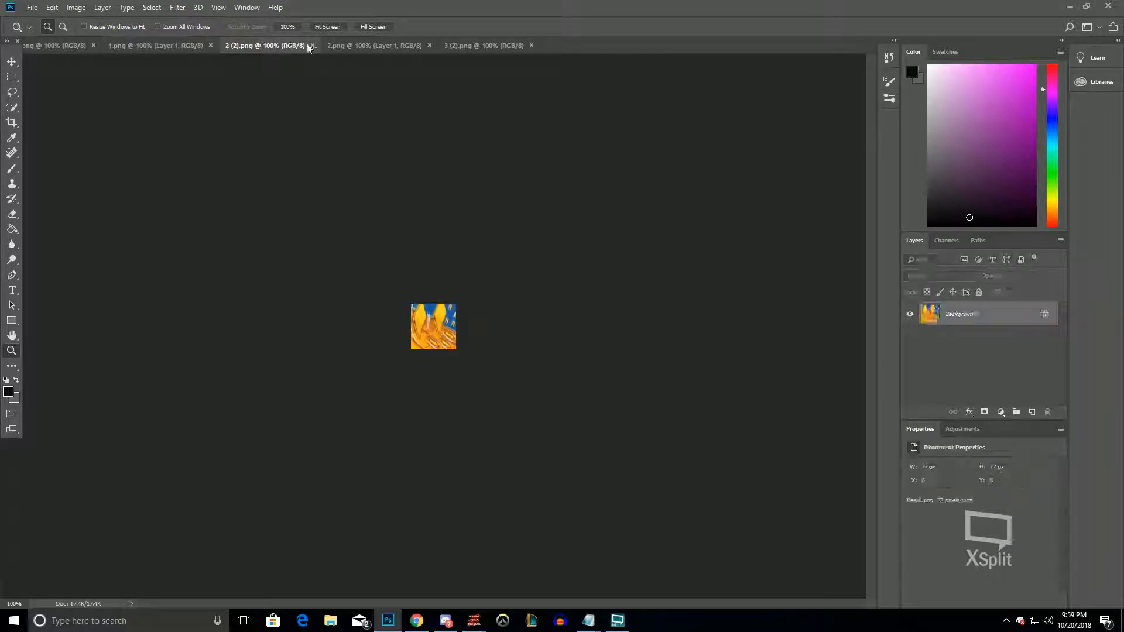
click(375, 46)
click(498, 45)
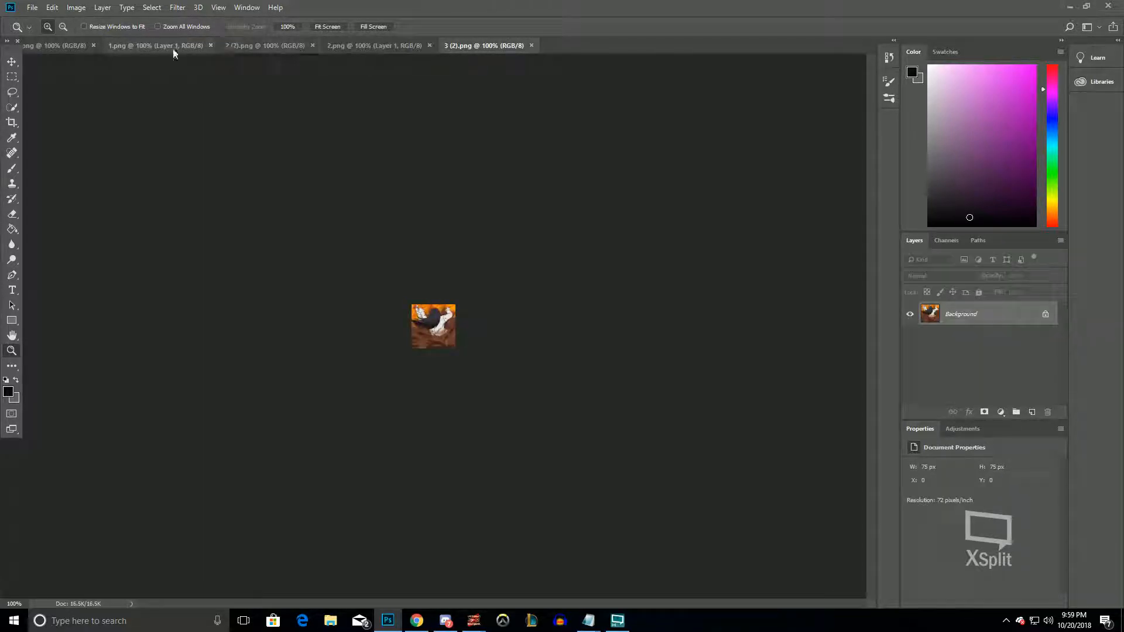
click(150, 46)
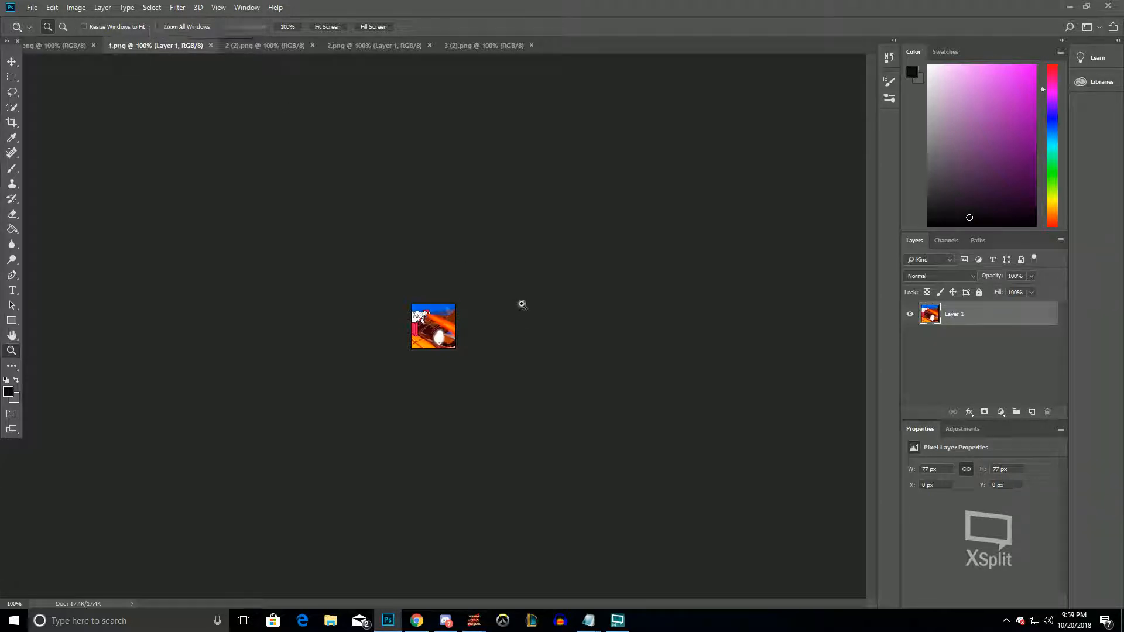
scroll(456, 334, up, 19)
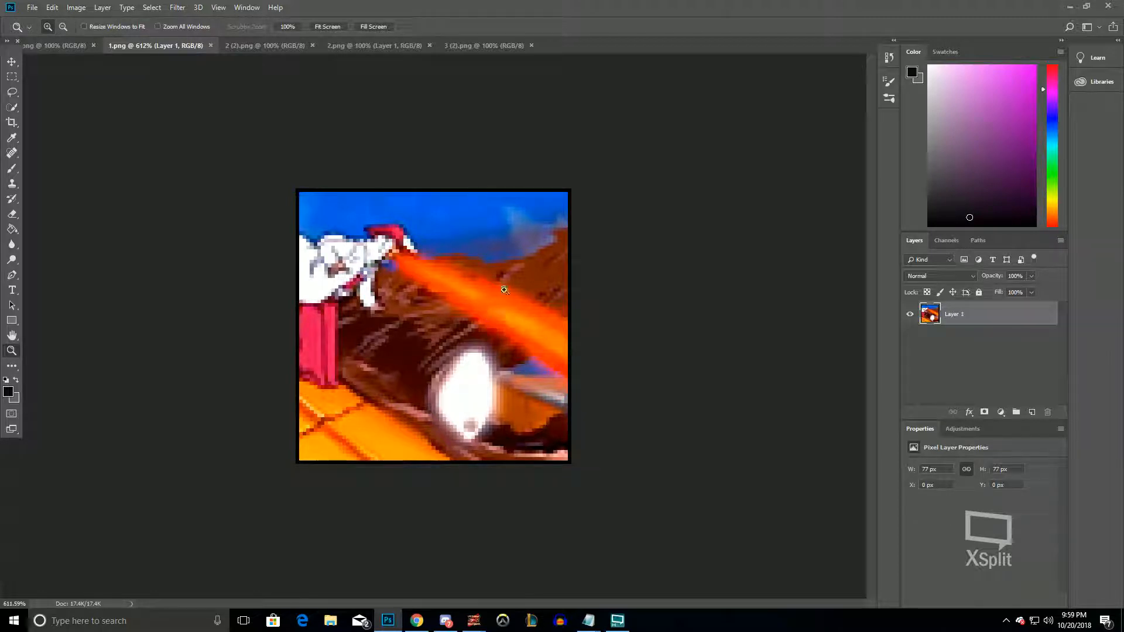
click(246, 46)
scroll(445, 317, up, 6)
scroll(440, 315, down, 4)
scroll(440, 315, down, 1)
click(380, 39)
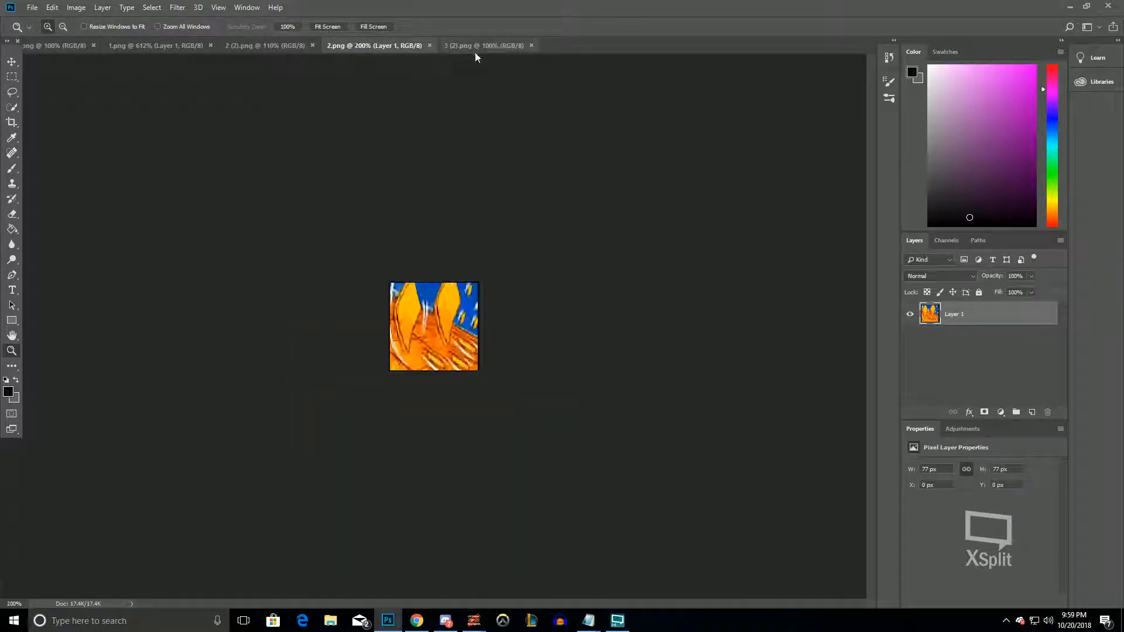
click(474, 48)
click(152, 45)
click(54, 45)
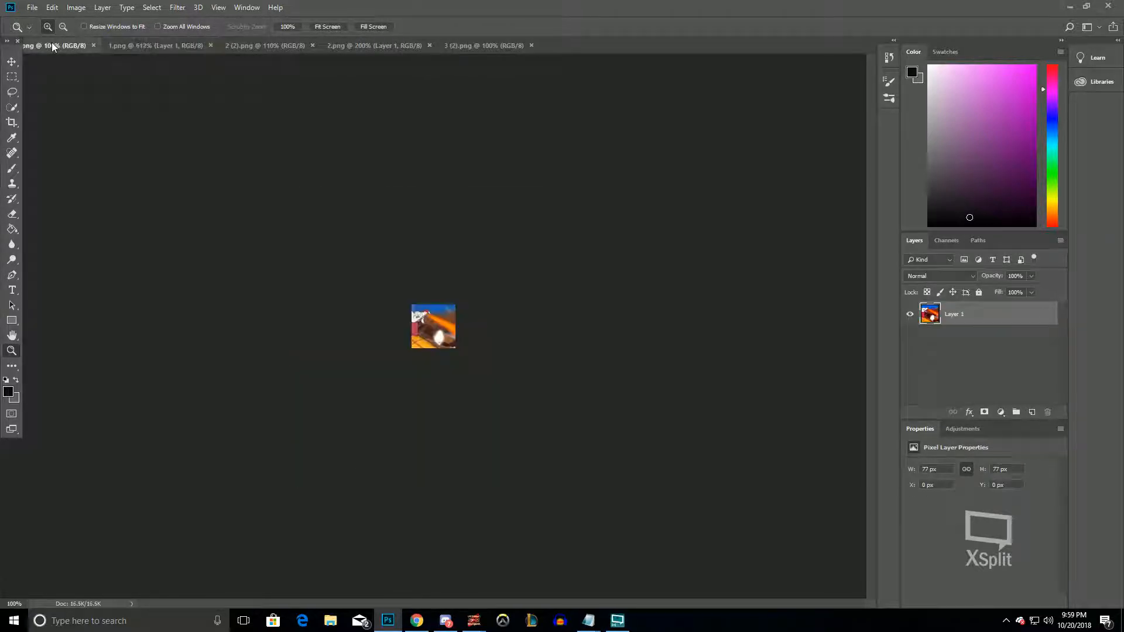
scroll(510, 306, up, 10)
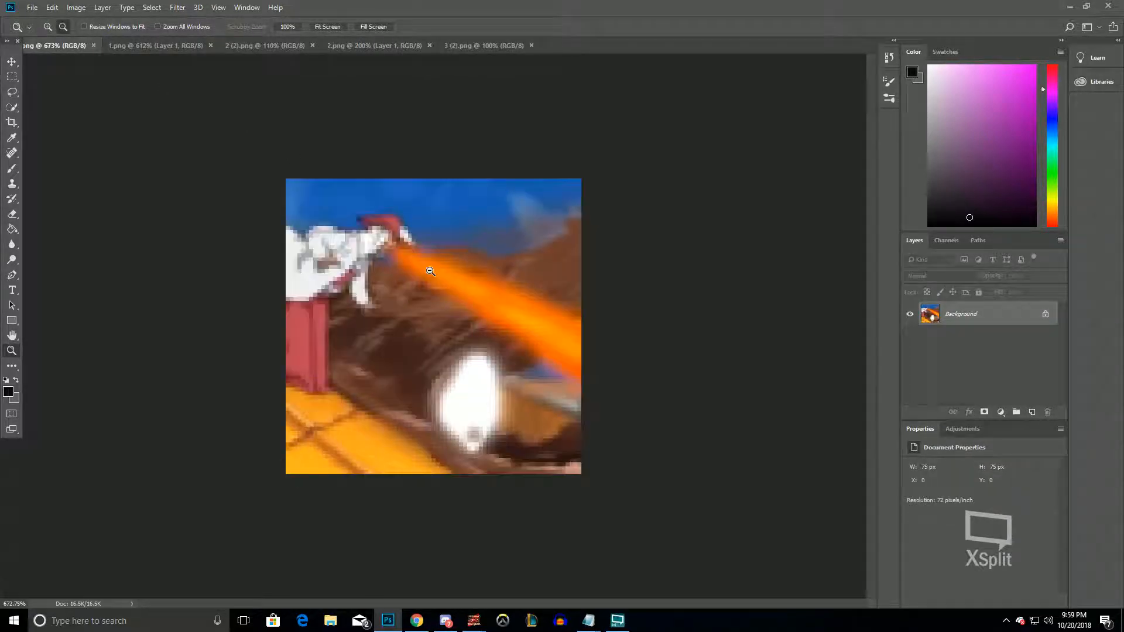
click(146, 45)
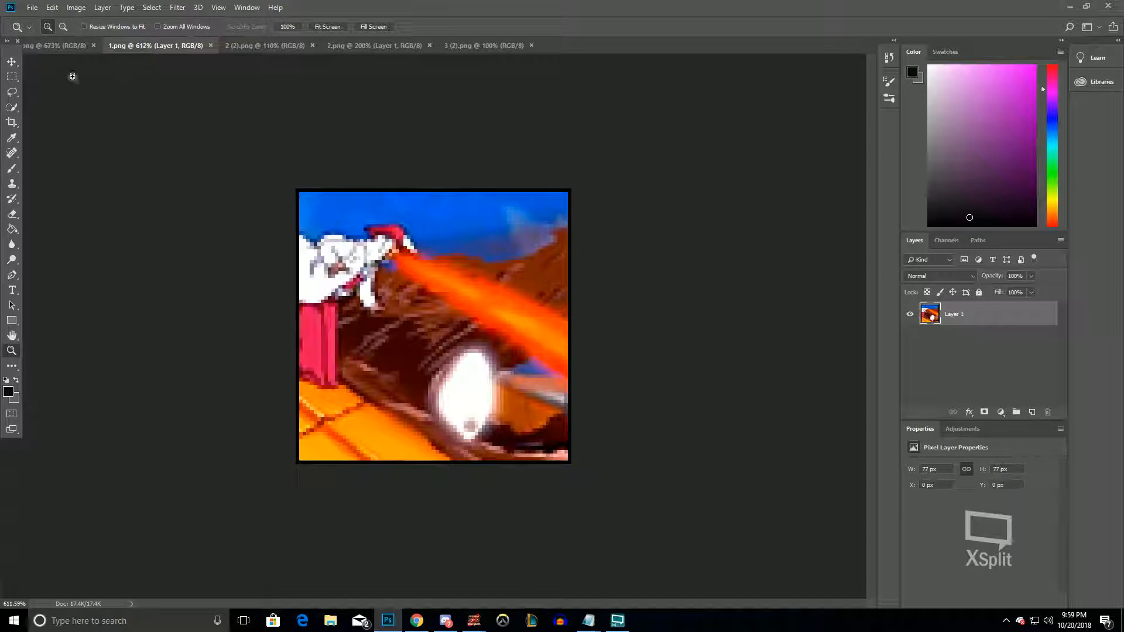
Convert the background of image 1 (2) to a smart object and apply a High Pass filter to it
click(53, 49)
right_click(964, 313)
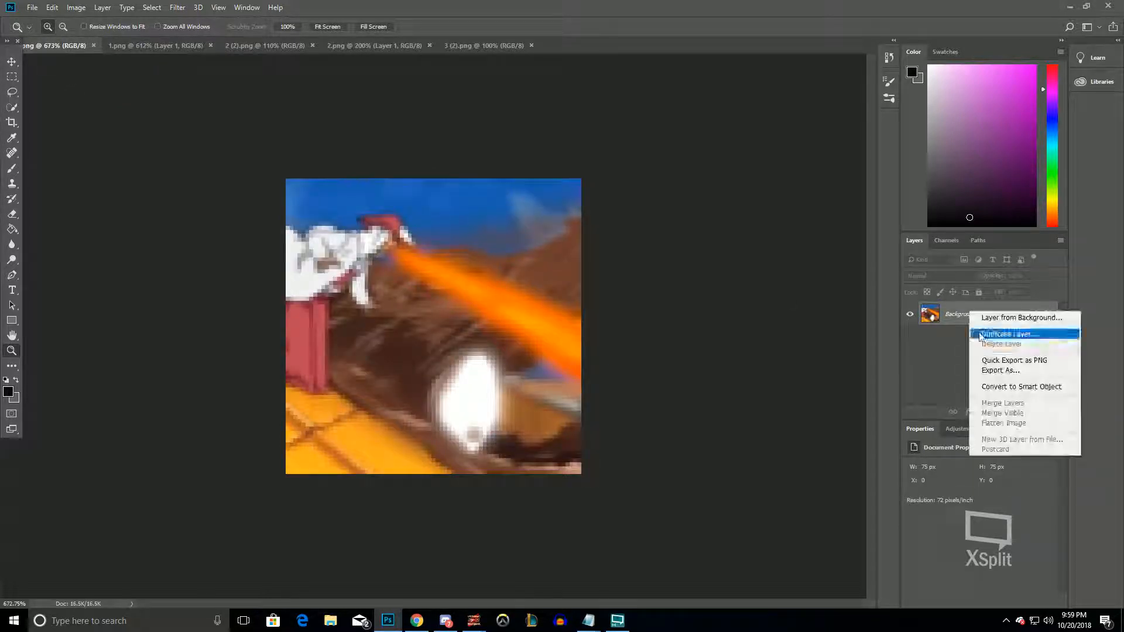
click(1001, 385)
click(179, 7)
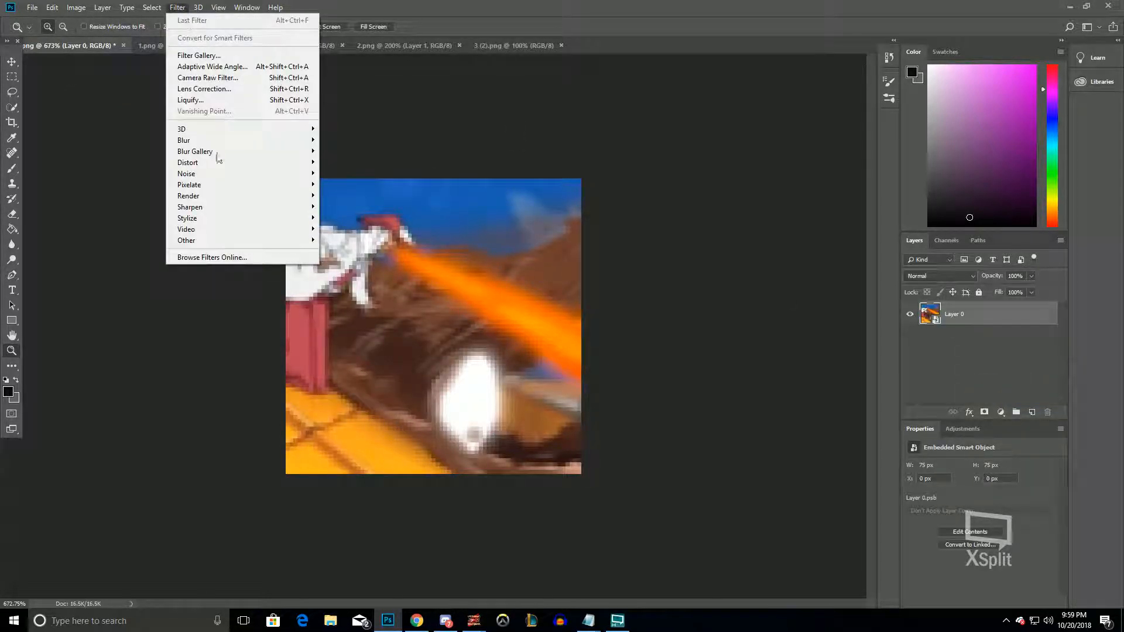
mouse_move(281, 240)
click(346, 251)
key(Return)
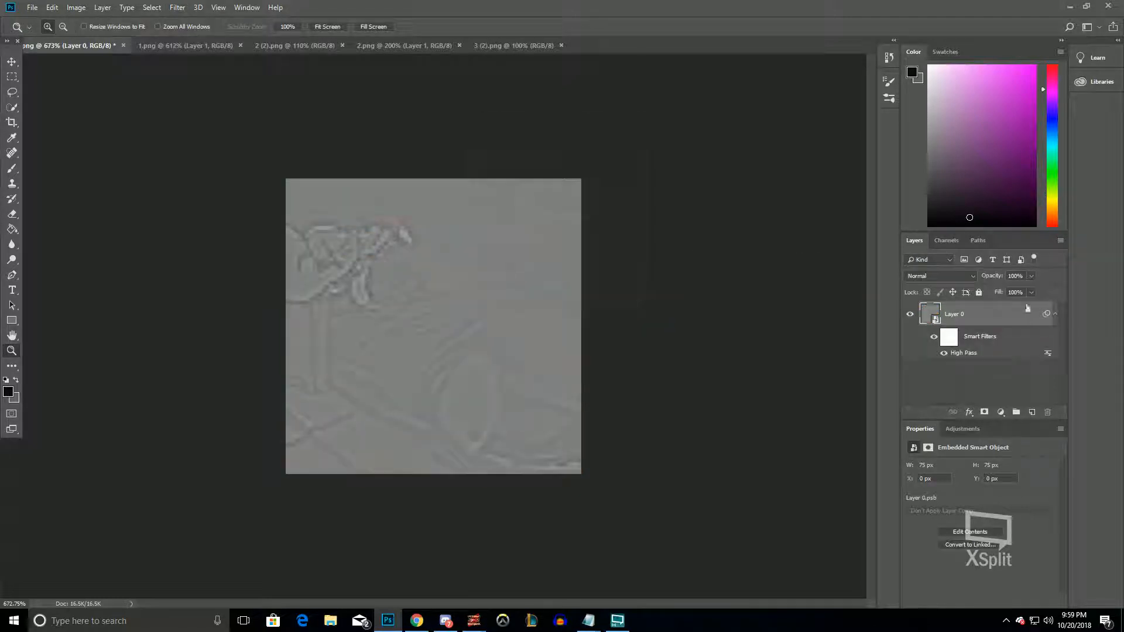
Change the High Pass smart filter's blending mode so that it sharpens the coloured image instead of covering it in grey
double_click(1048, 355)
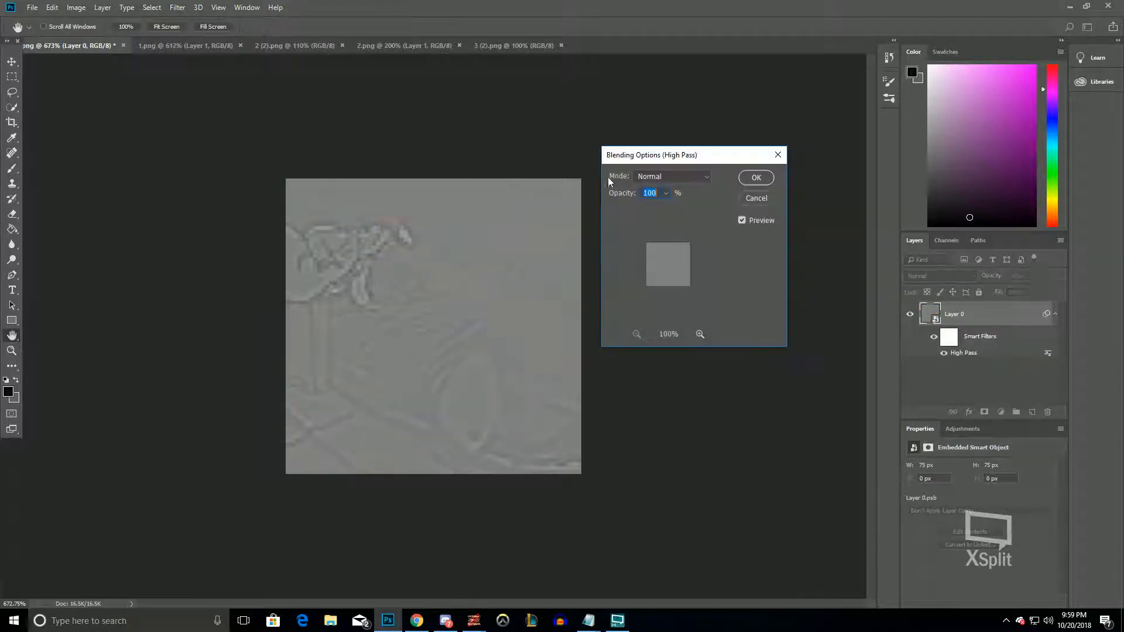
click(659, 177)
click(678, 380)
key(Return)
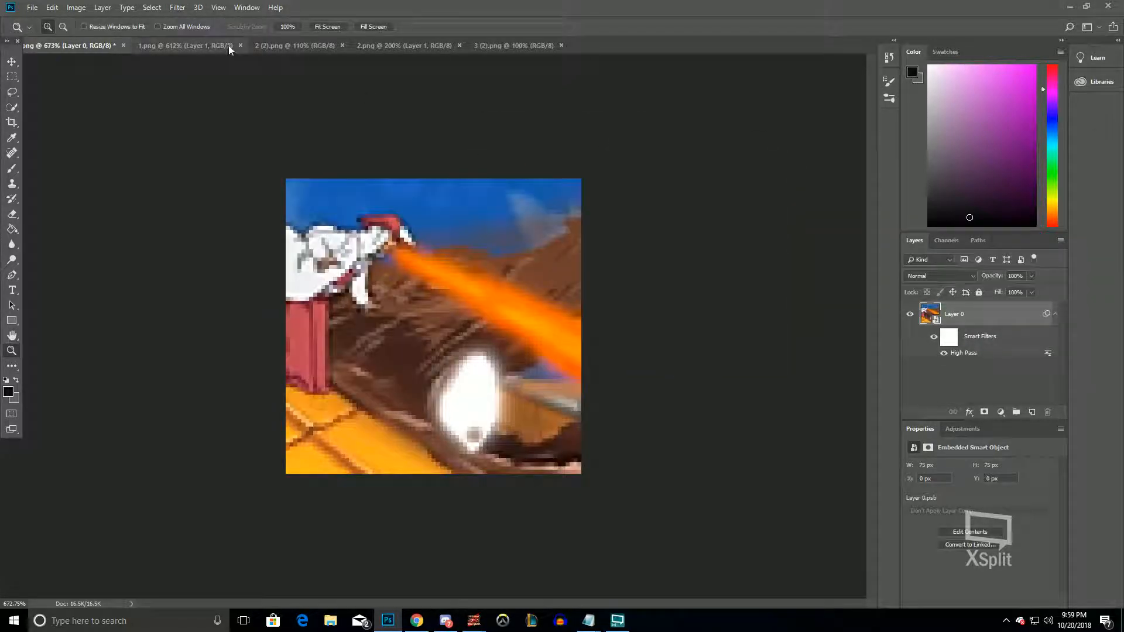
Apply Auto Contrast and Auto Tone to the sharpened image
click(76, 7)
click(102, 66)
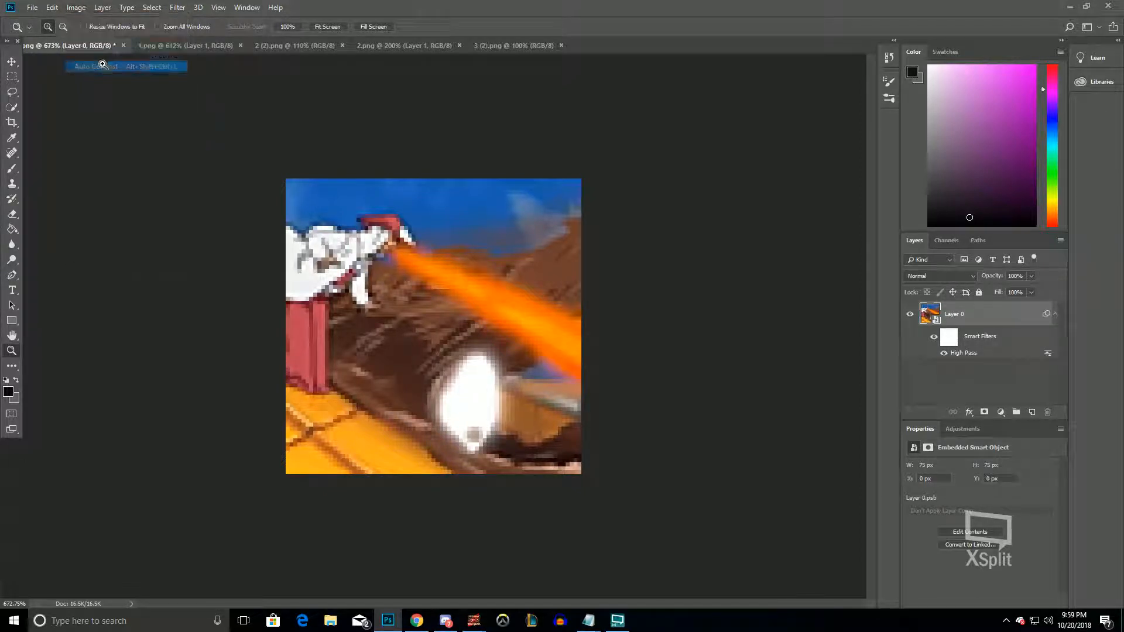
click(76, 7)
click(91, 66)
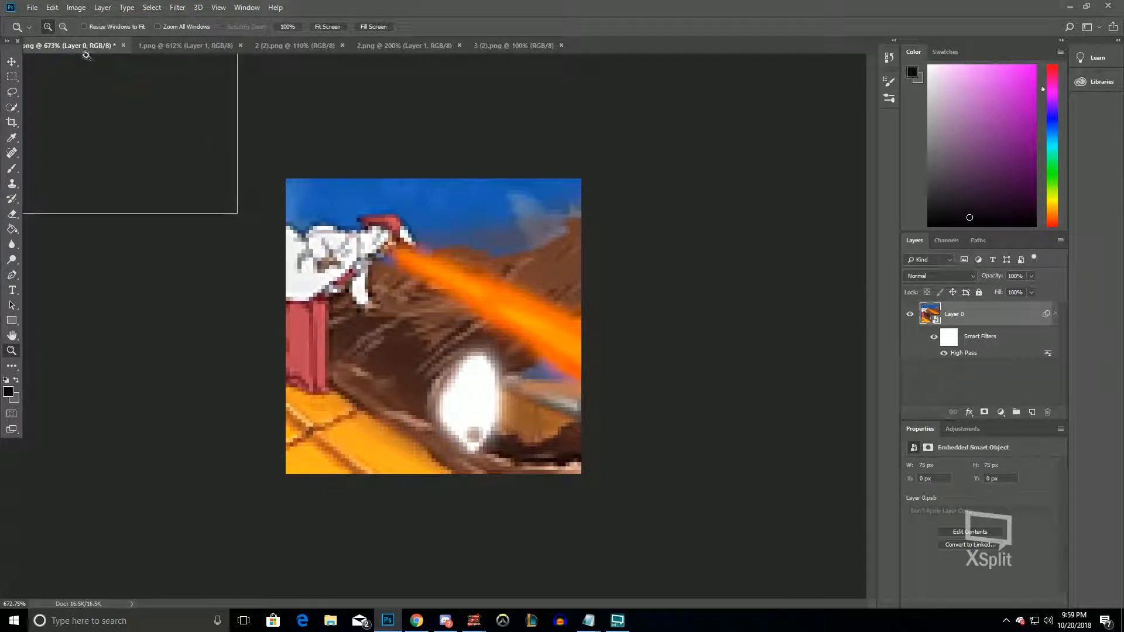
click(91, 66)
click(76, 7)
click(85, 56)
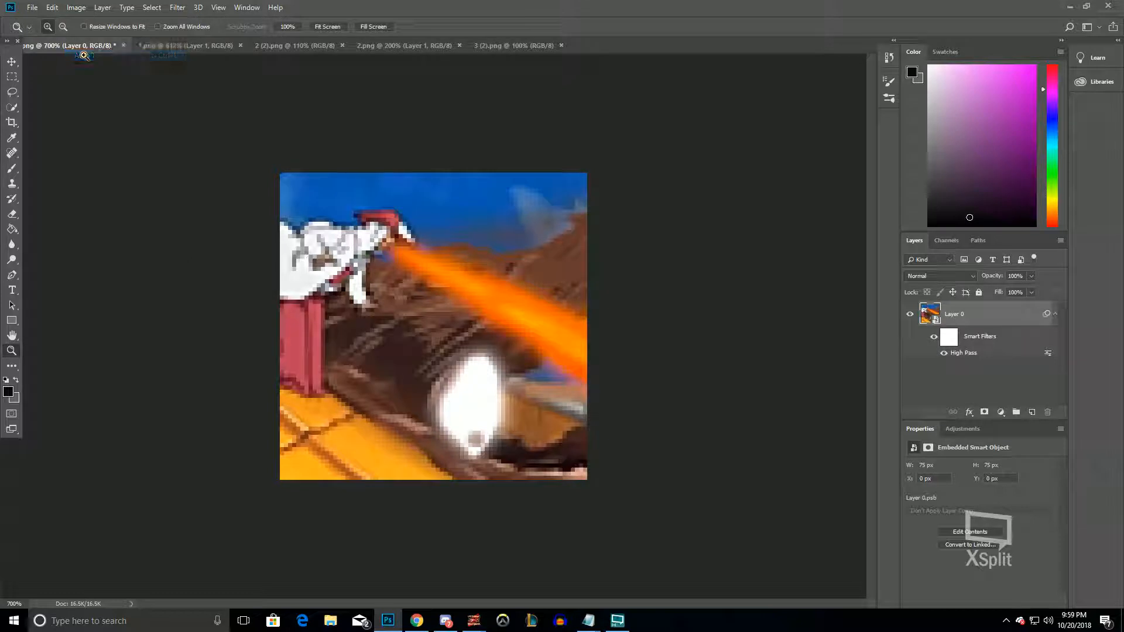
Add a Brightness/Contrast adjustment as a smart filter on Layer 0
click(76, 7)
mouse_move(94, 34)
click(238, 33)
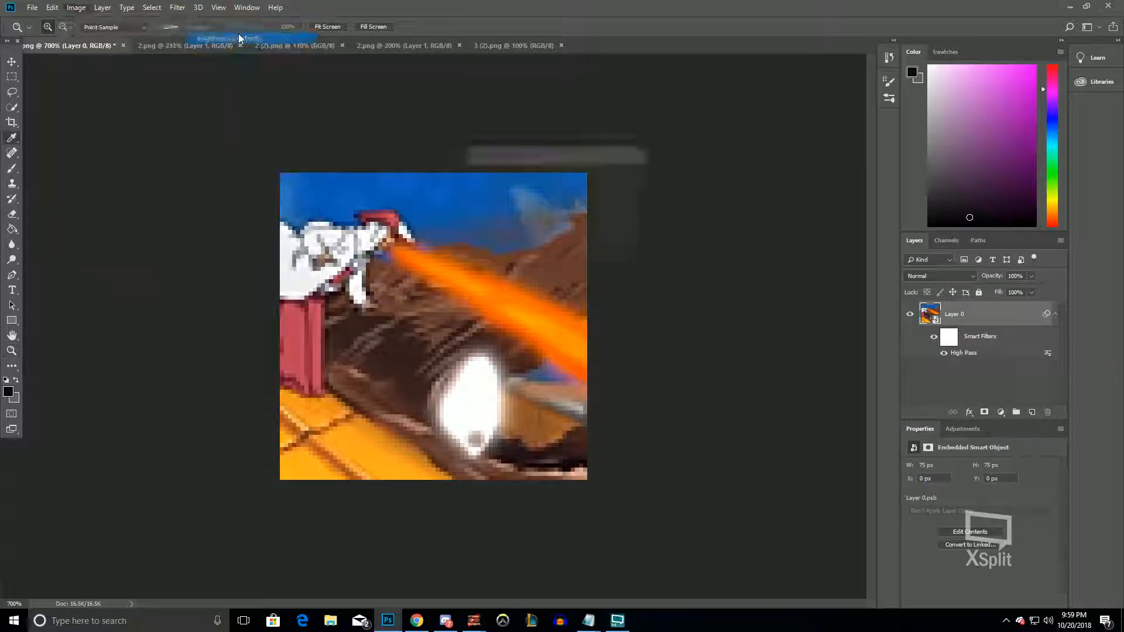
key(Return)
key(z)
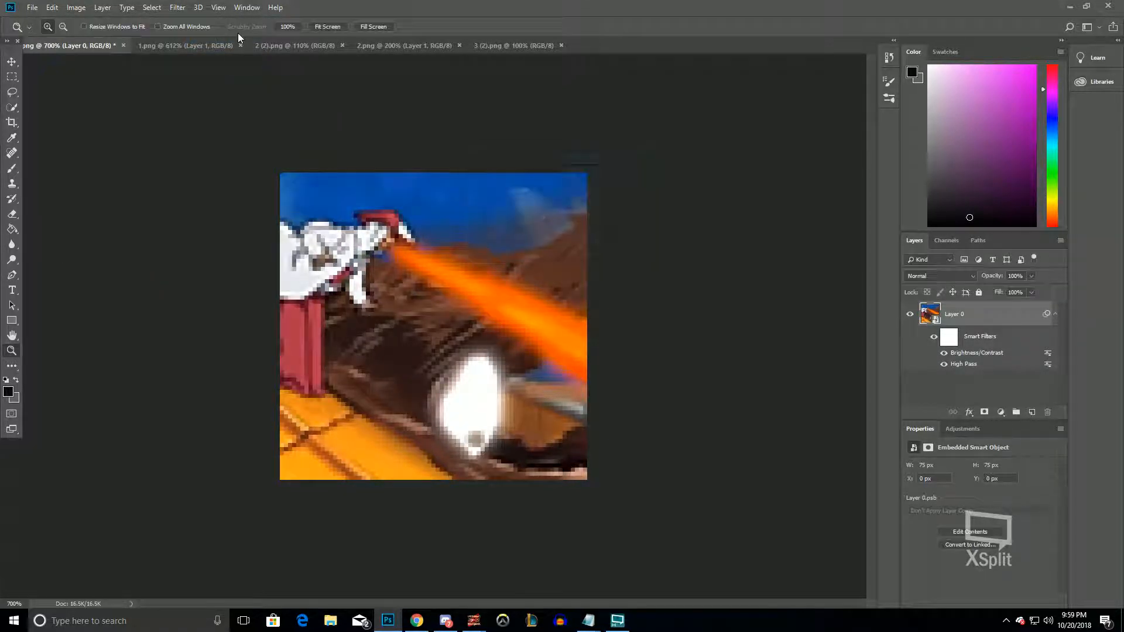
Add a Vibrance adjustment to Layer 0 with vibrance set to 35 and a slight saturation increase
click(77, 7)
mouse_move(94, 38)
click(228, 89)
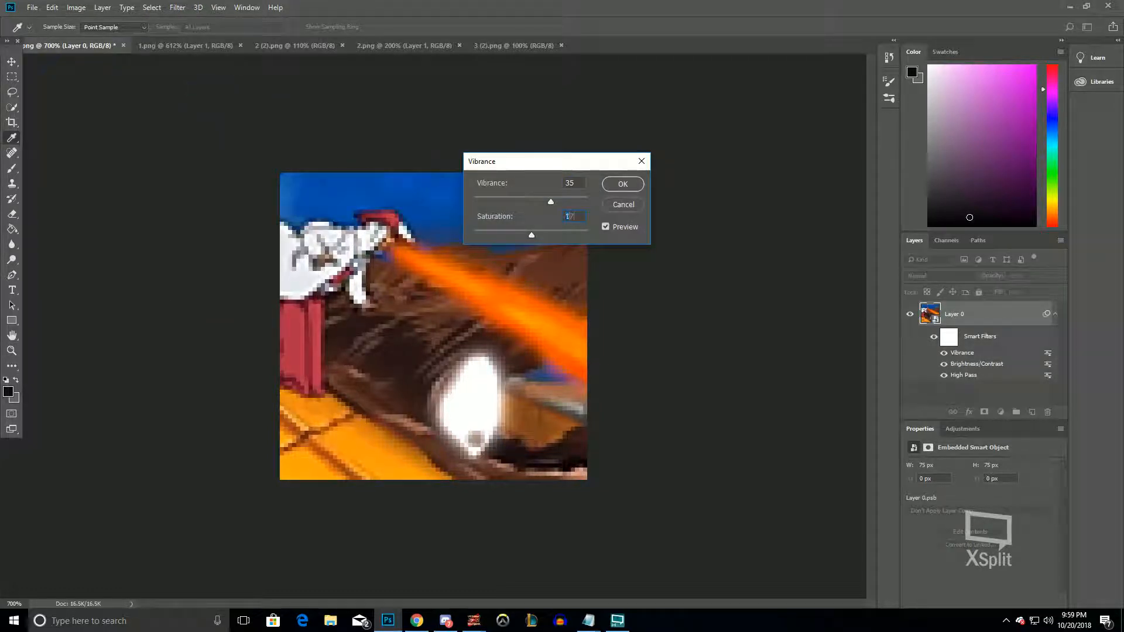
key(Return)
Add a Shadows/Highlights adjustment to Layer 0 to lighten its dark areas
click(76, 7)
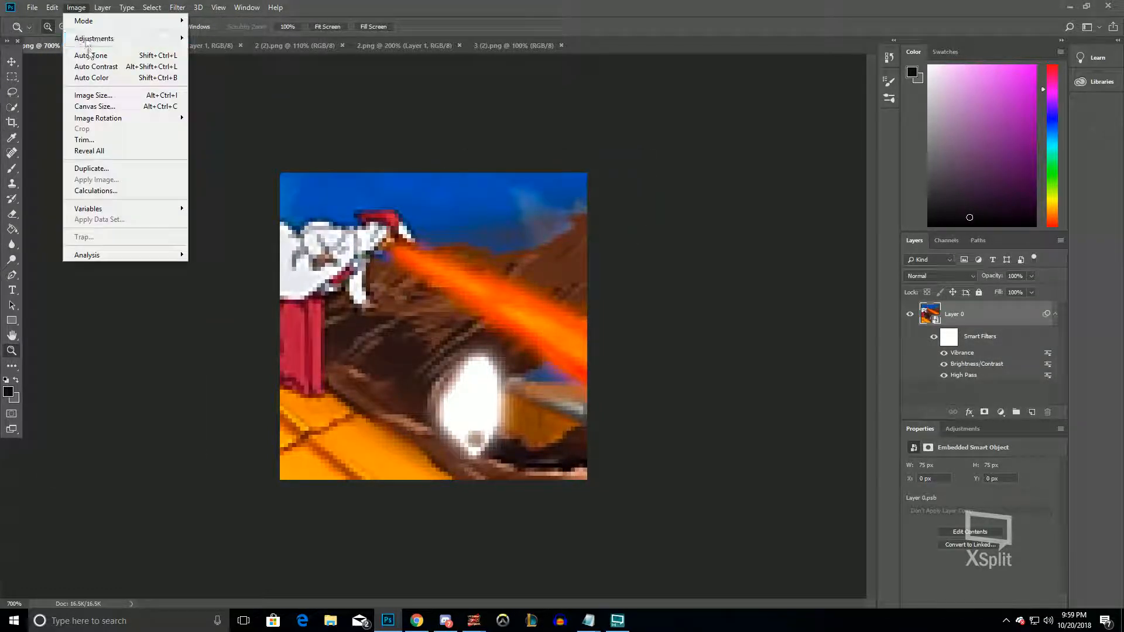
mouse_move(91, 39)
click(258, 234)
key(Return)
Add a Levels adjustment to Layer 0, moving the white input level inward to brighten the image
click(79, 5)
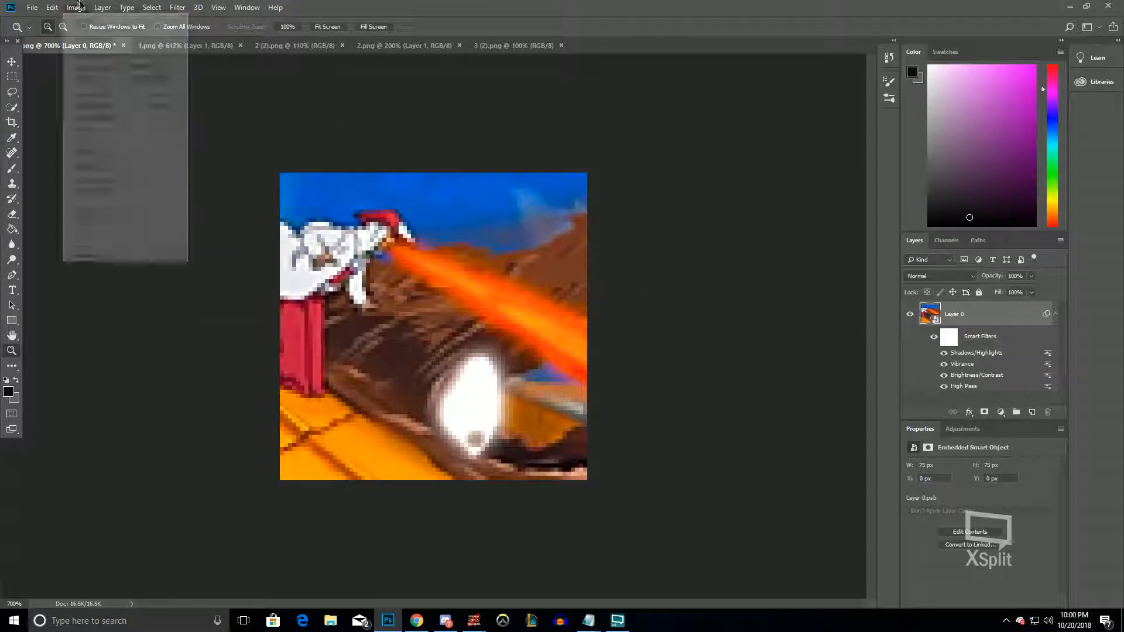
click(228, 51)
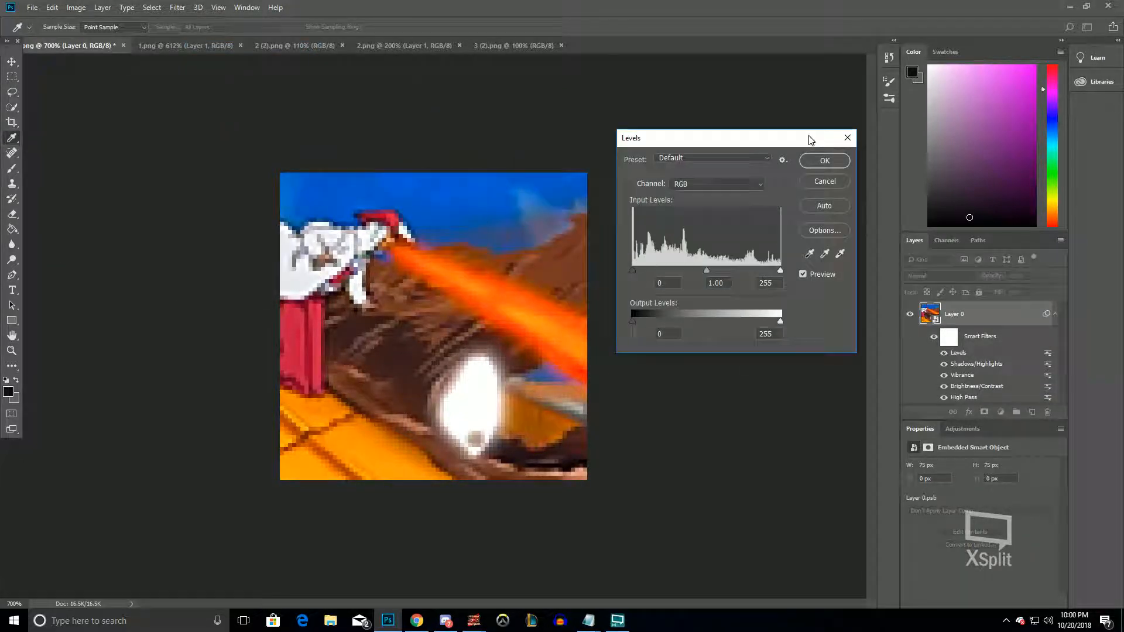
drag(780, 270, 763, 270)
drag(638, 274, 703, 272)
click(824, 162)
key(z)
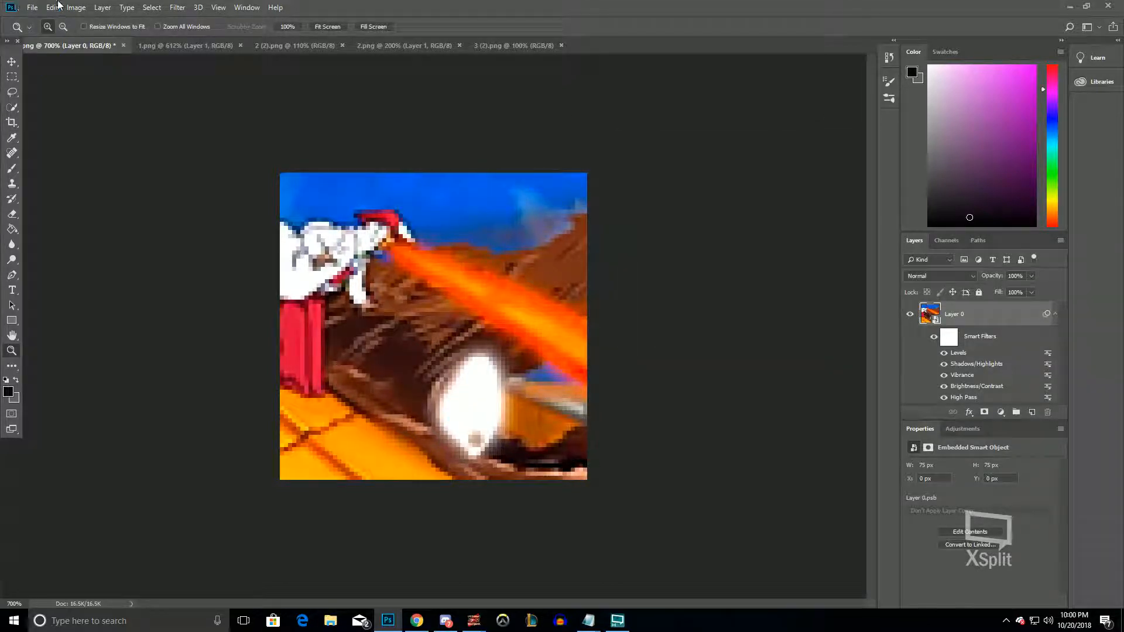
Add a Color Balance adjustment to Layer 0's midtones with color levels 20, 0 and 35
click(76, 7)
mouse_move(103, 41)
click(281, 112)
text(20)
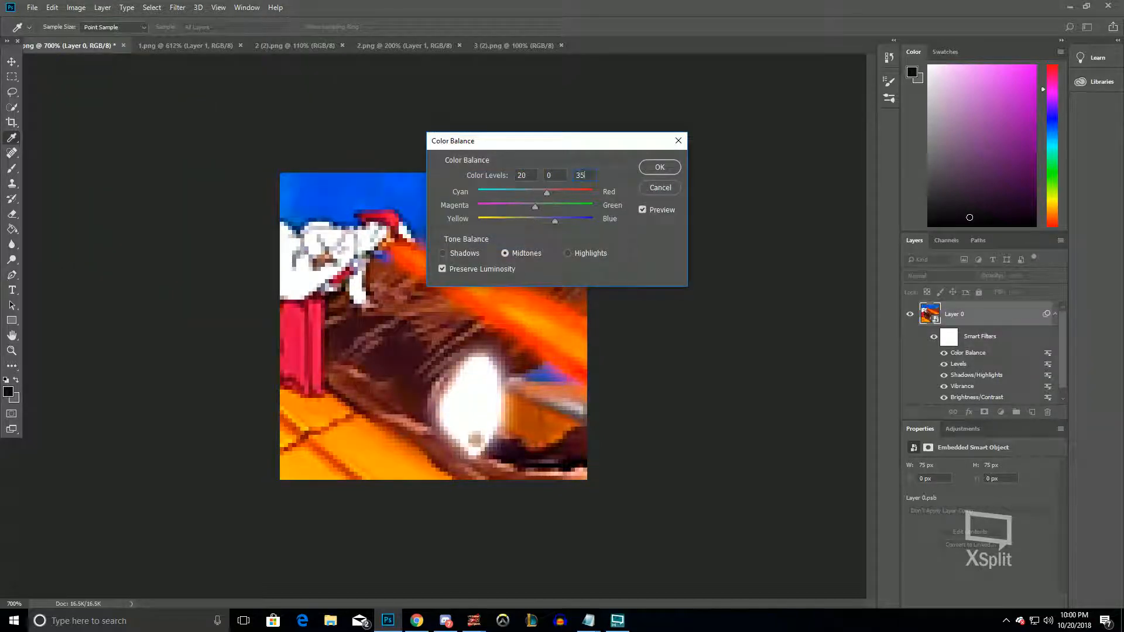
key(Return)
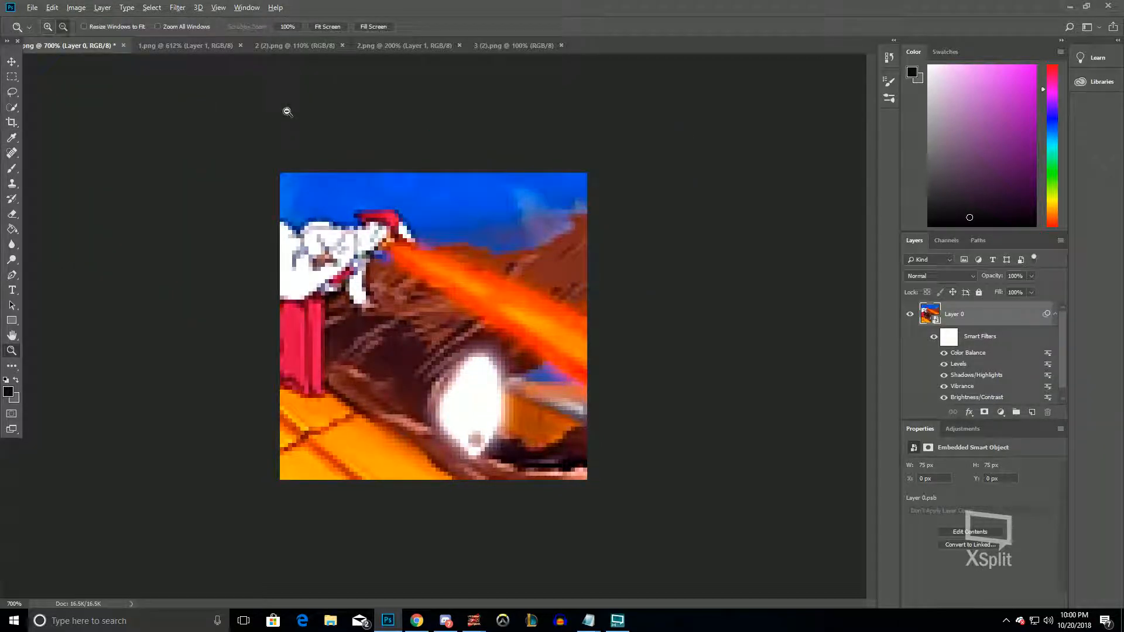
Flatten the image into a single background layer so that it can be painted on
scroll(285, 151, up, 4)
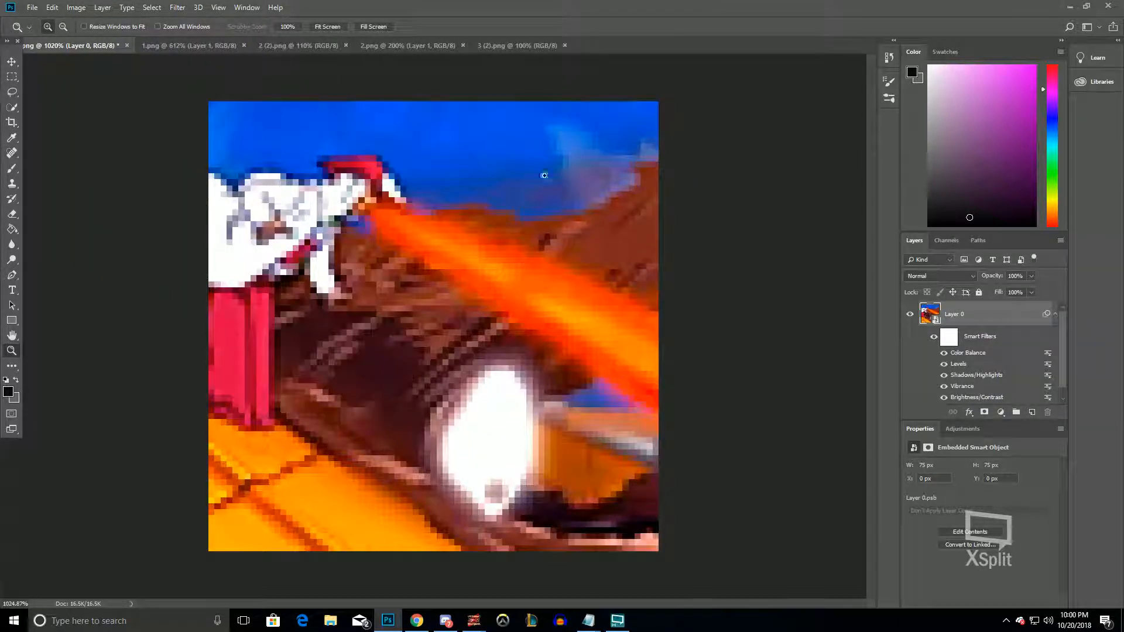
click(12, 169)
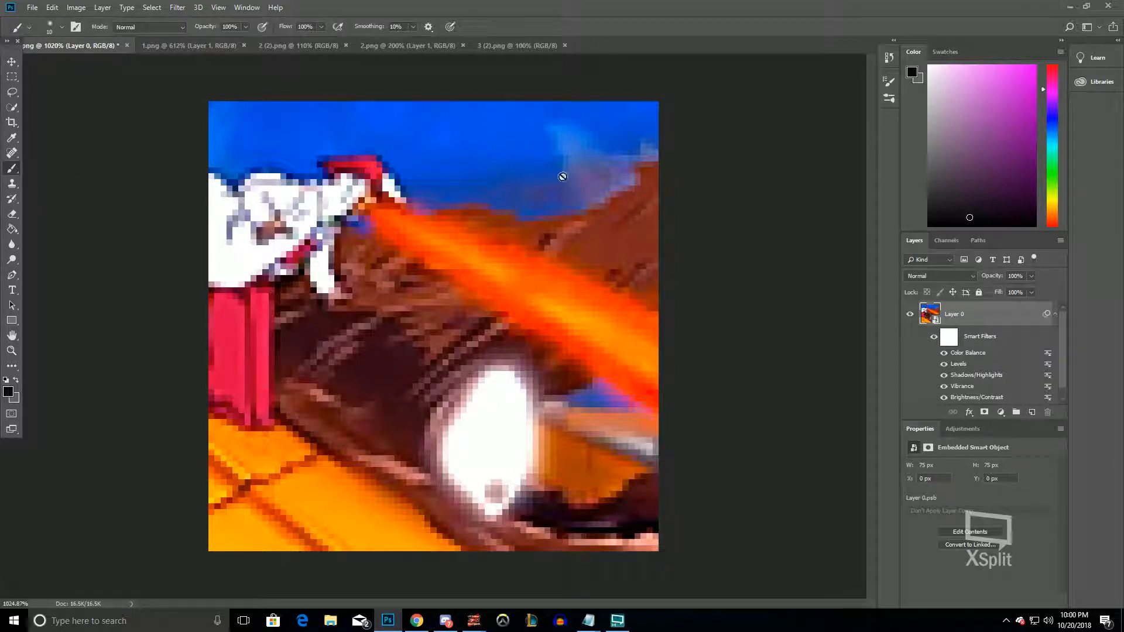
click(101, 7)
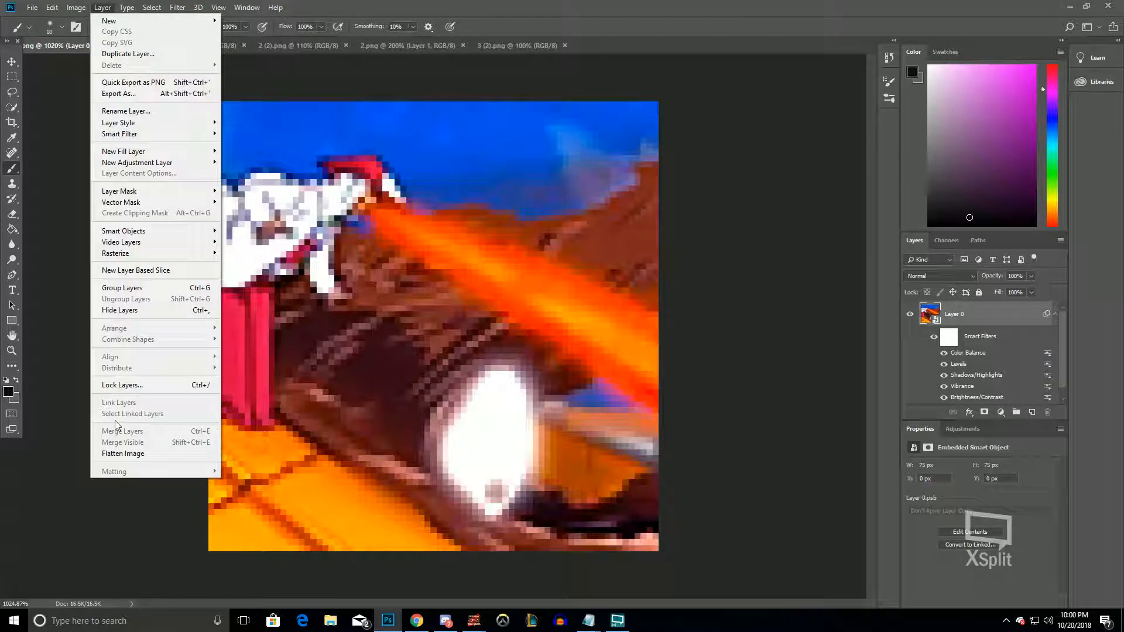
click(123, 453)
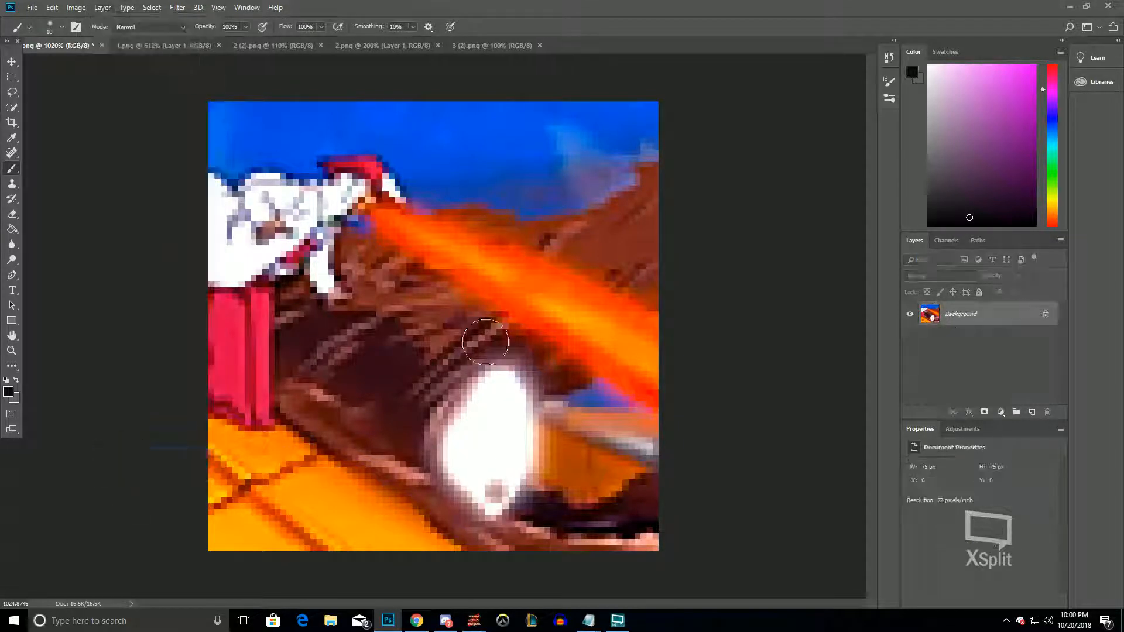
Select the whole blue sky area above the brown rock with Quick Selection and switch to the Brush tool
click(12, 107)
drag(523, 193, 546, 190)
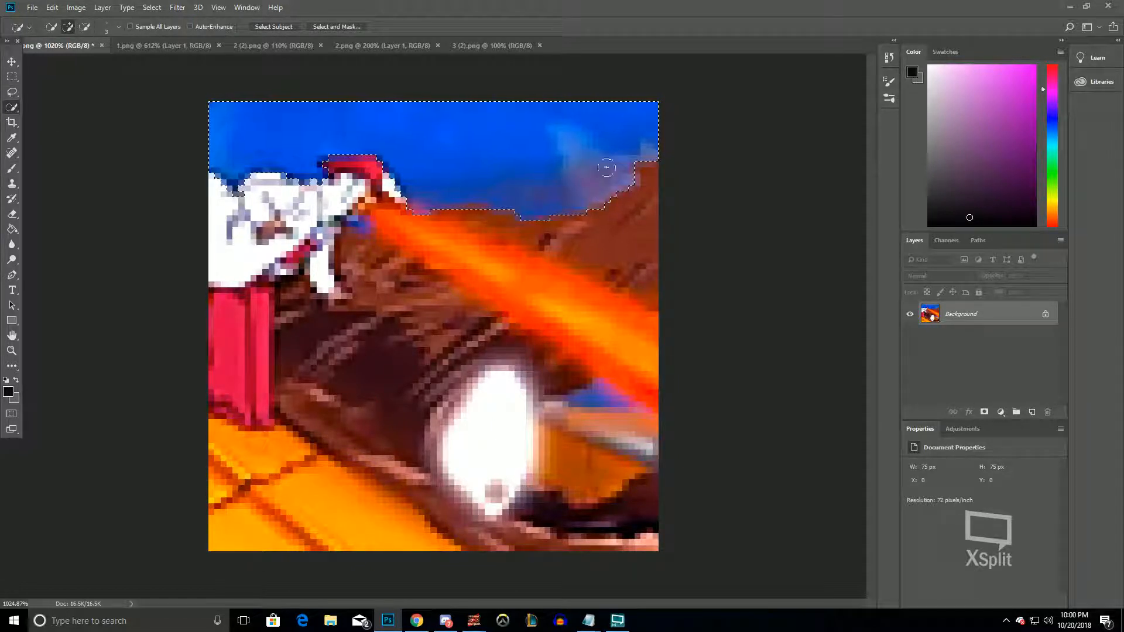
click(12, 168)
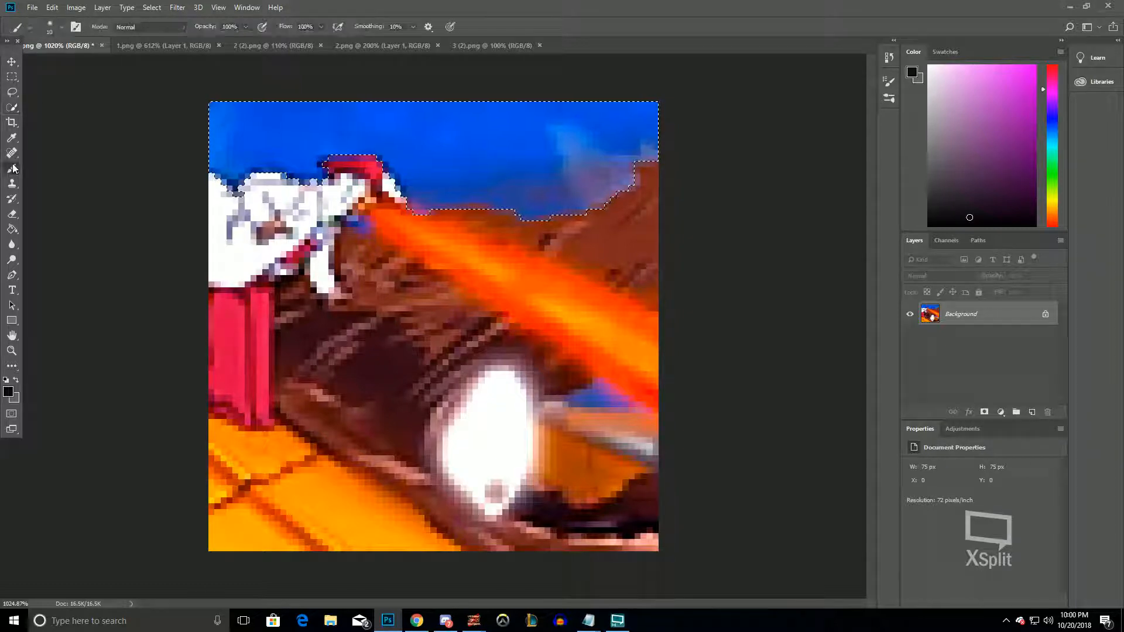
Set the Blues hue of the selected sky to -22 with Hue/Saturation and sample its light blue as the painting colour
click(75, 7)
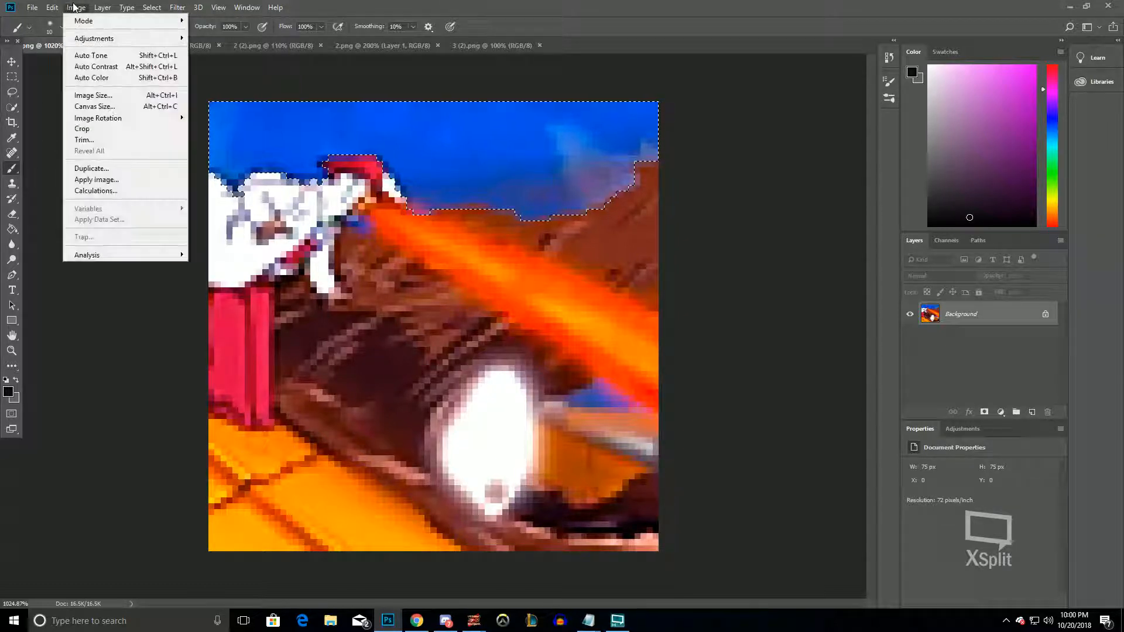
mouse_move(99, 38)
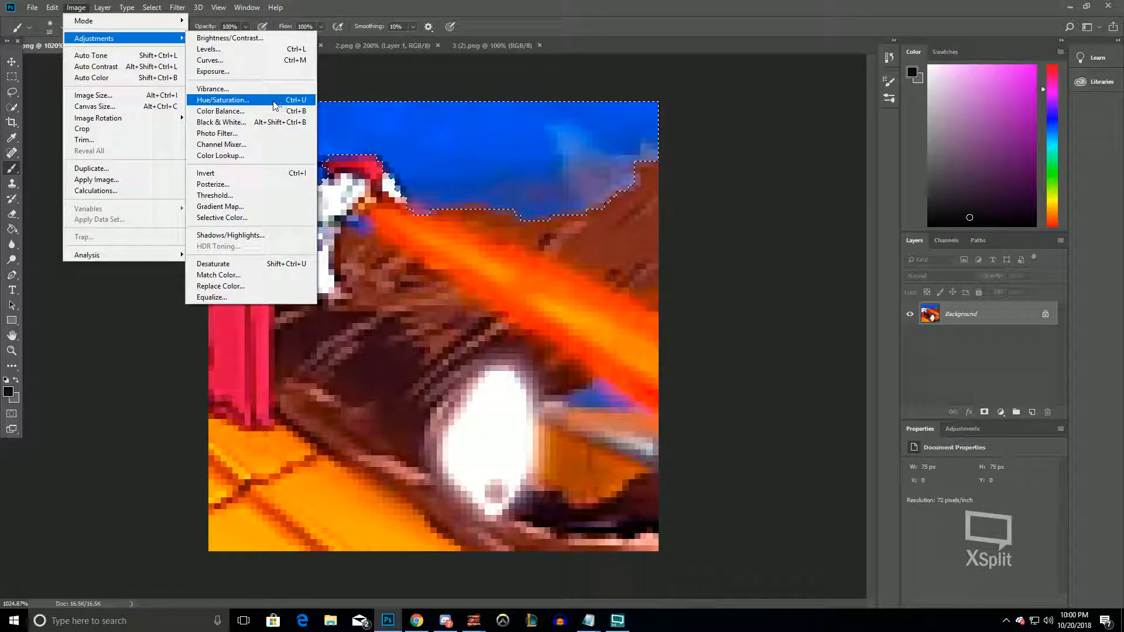
click(275, 105)
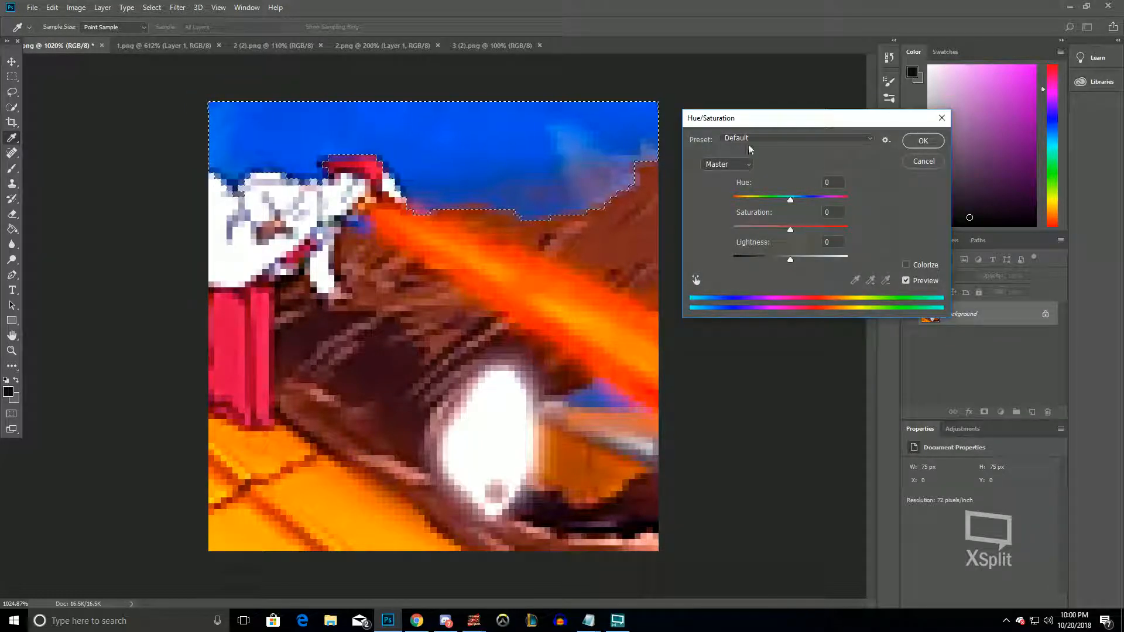
click(740, 164)
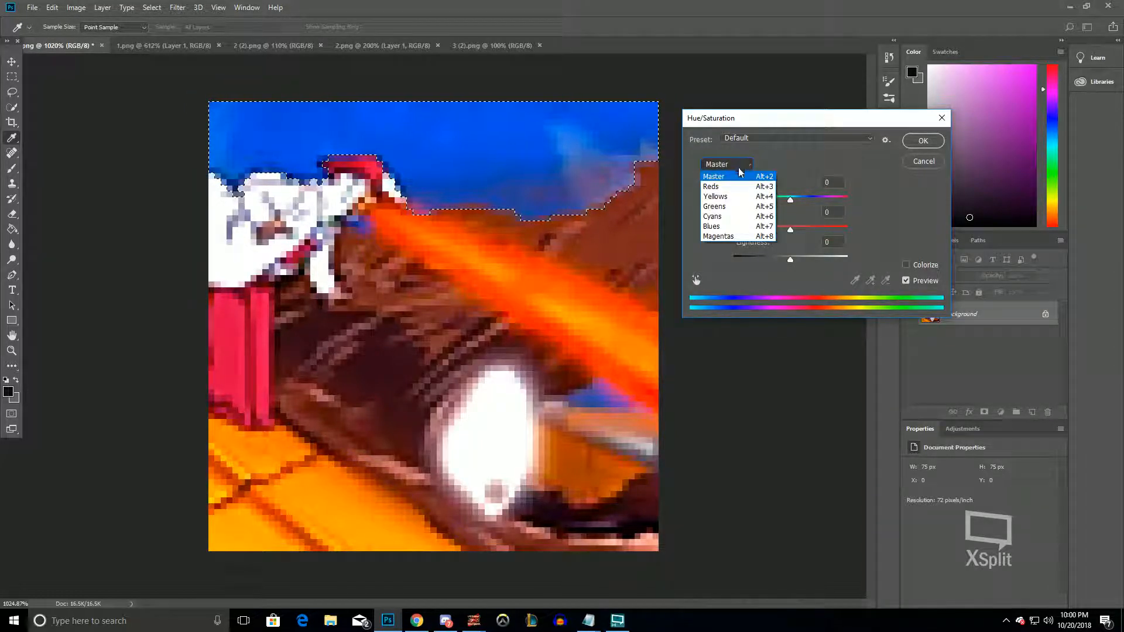
click(719, 226)
click(727, 166)
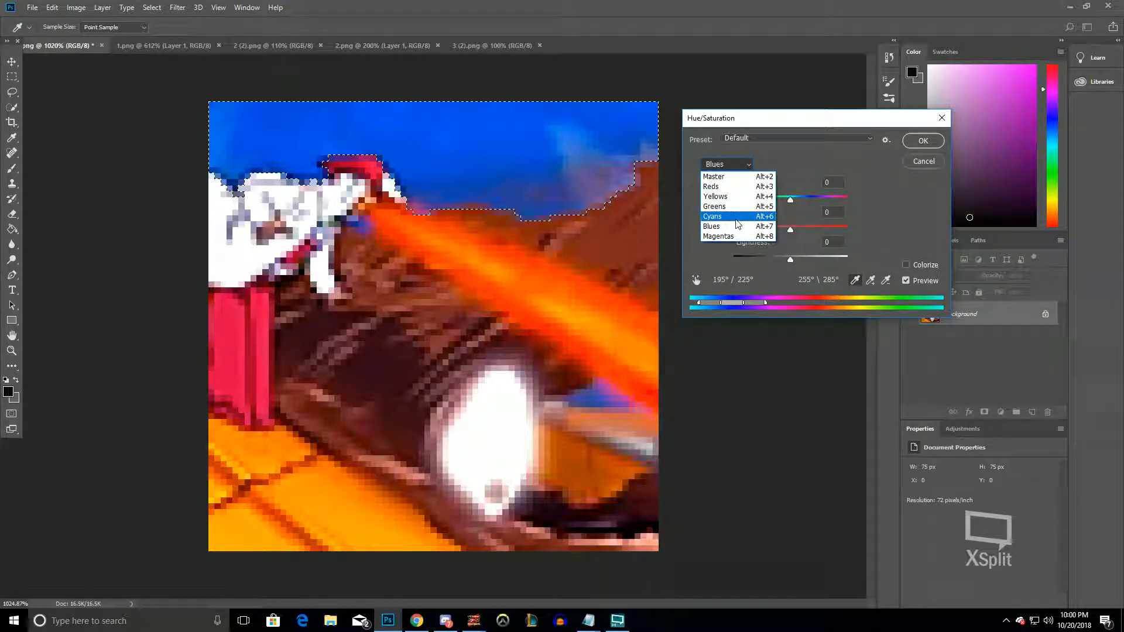
click(766, 227)
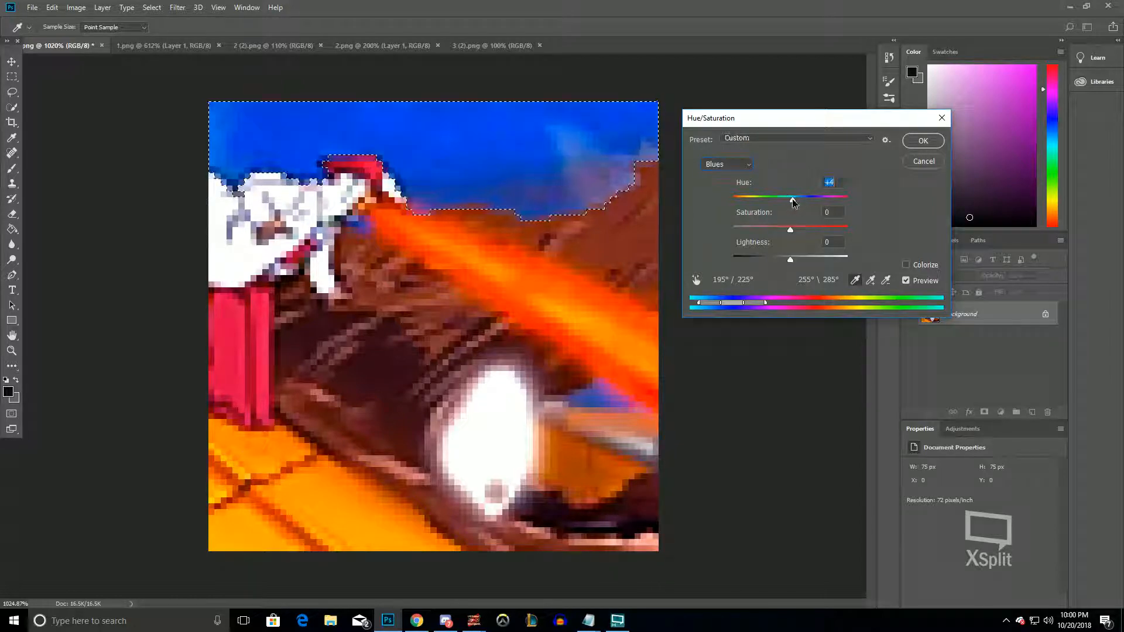
drag(785, 201, 779, 195)
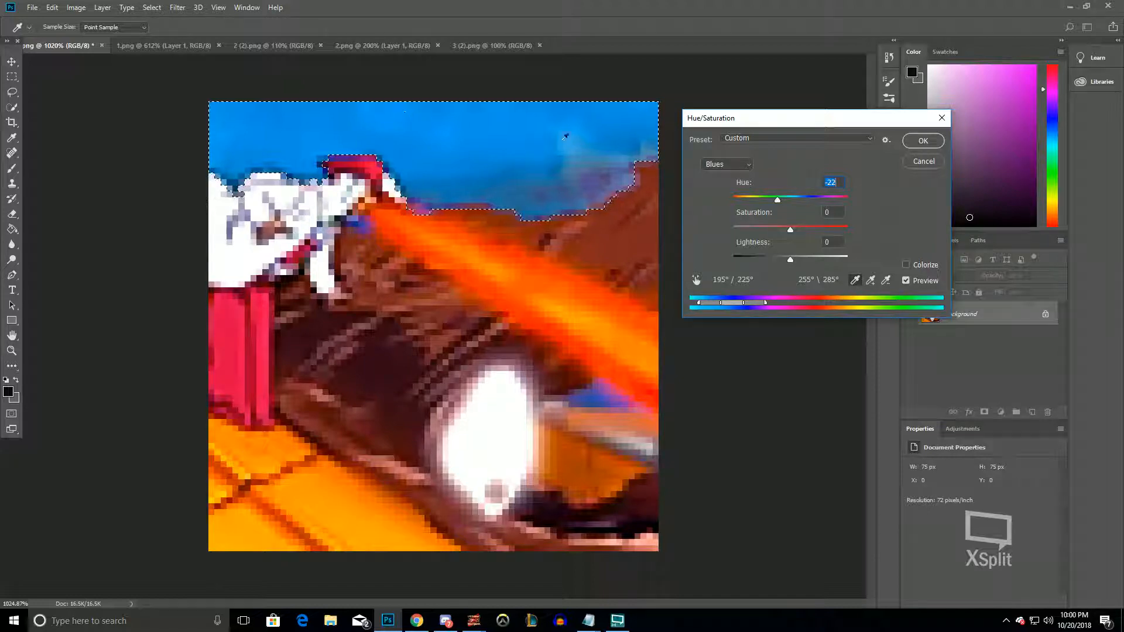
click(922, 141)
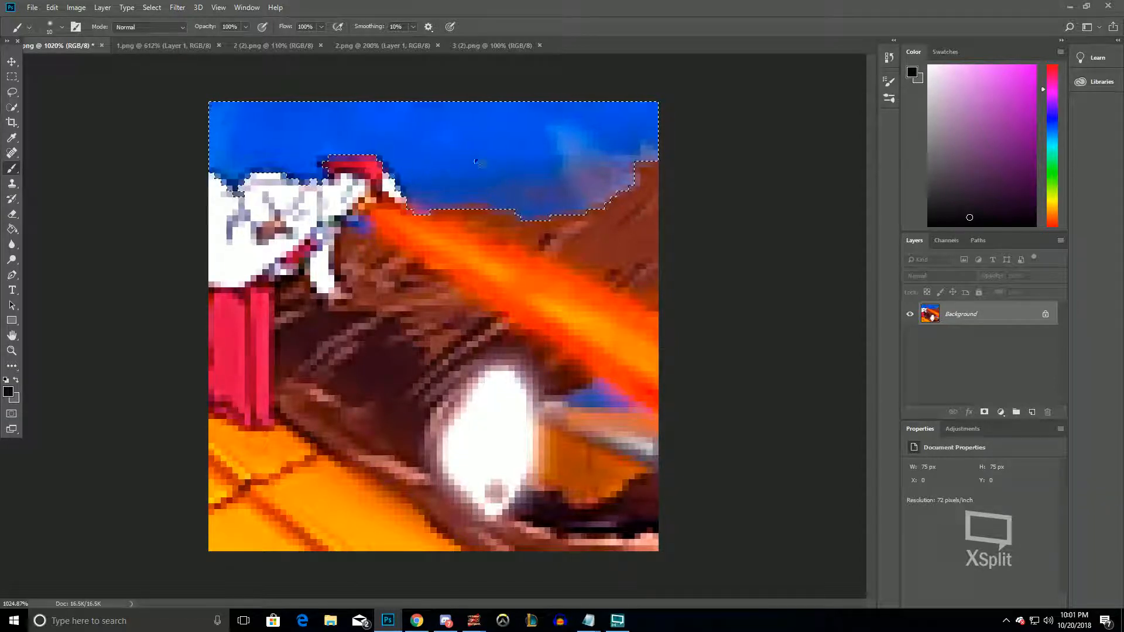
key(ctrl+z)
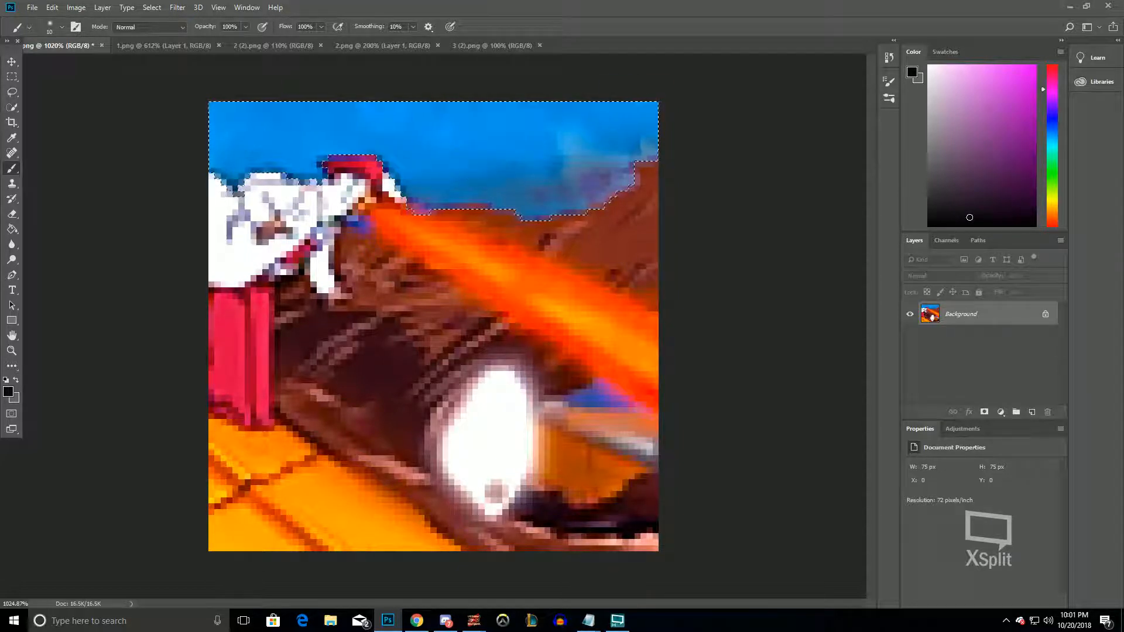
alt+click(488, 116)
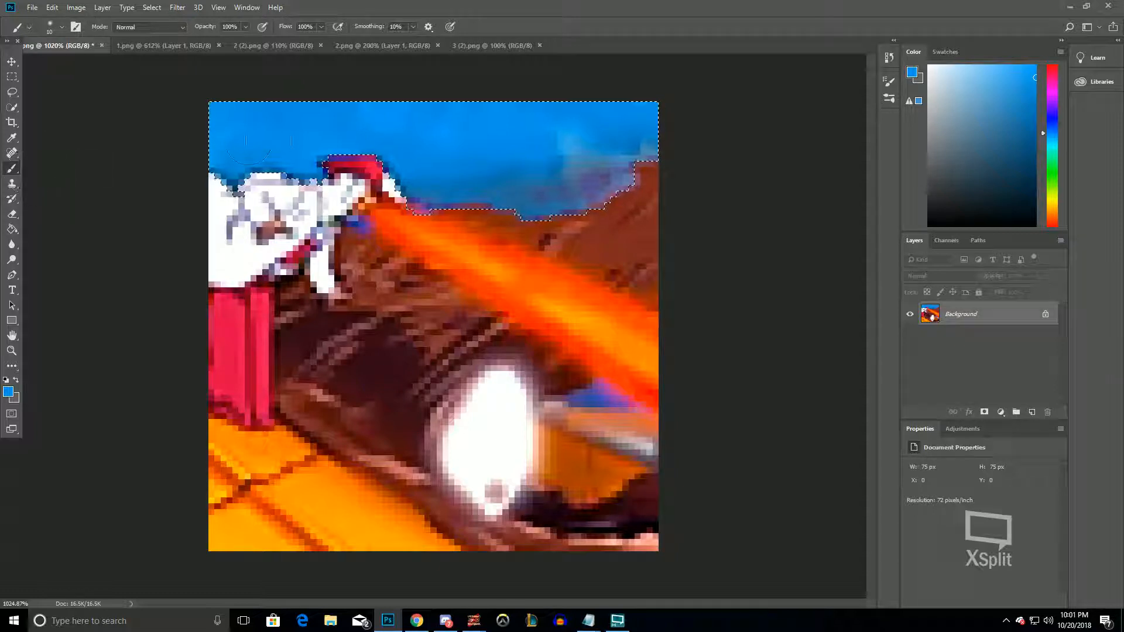
Paint the whole selected sky solid light blue and deselect it to check the picture at 100% zoom
mouse_move(402, 112)
mouse_down()
mouse_move(568, 118)
mouse_move(542, 121)
mouse_move(511, 164)
mouse_move(596, 179)
mouse_move(652, 118)
mouse_move(542, 184)
mouse_move(457, 201)
mouse_move(489, 215)
mouse_move(427, 190)
mouse_up()
mouse_move(370, 156)
mouse_down()
mouse_move(246, 176)
mouse_move(223, 140)
mouse_up()
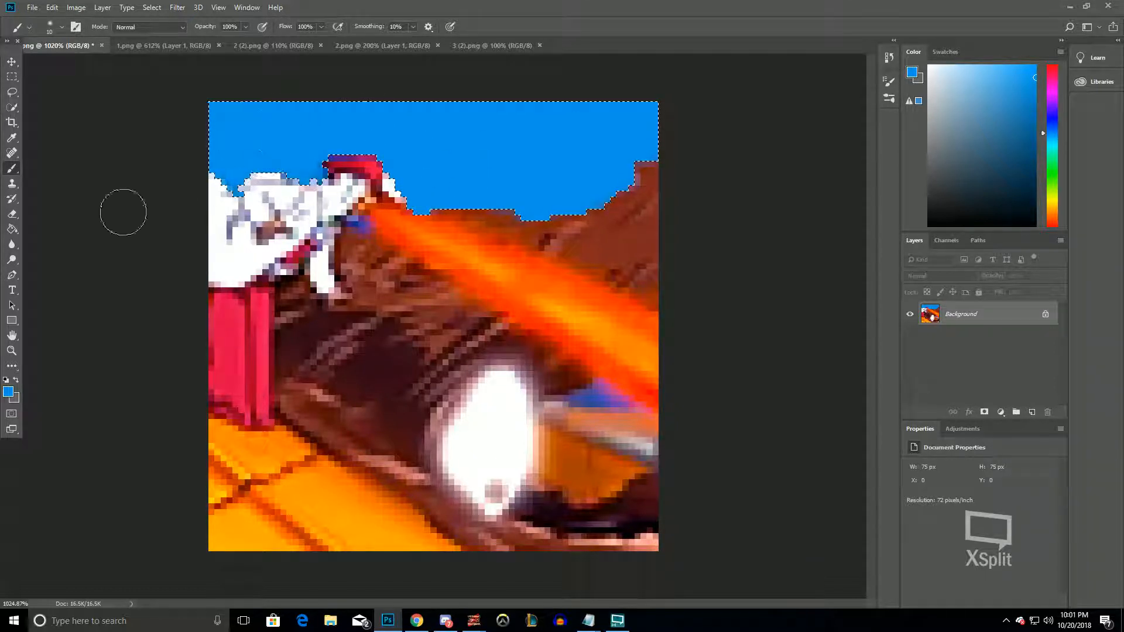
key(ctrl+d)
key(m)
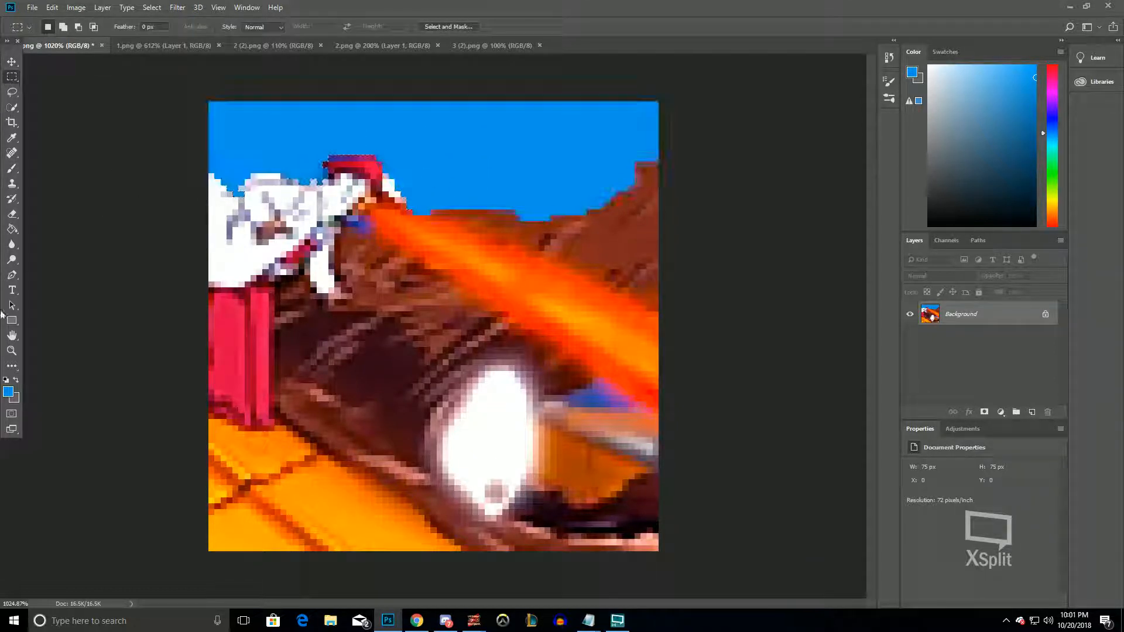
click(12, 350)
right_click(413, 338)
click(437, 361)
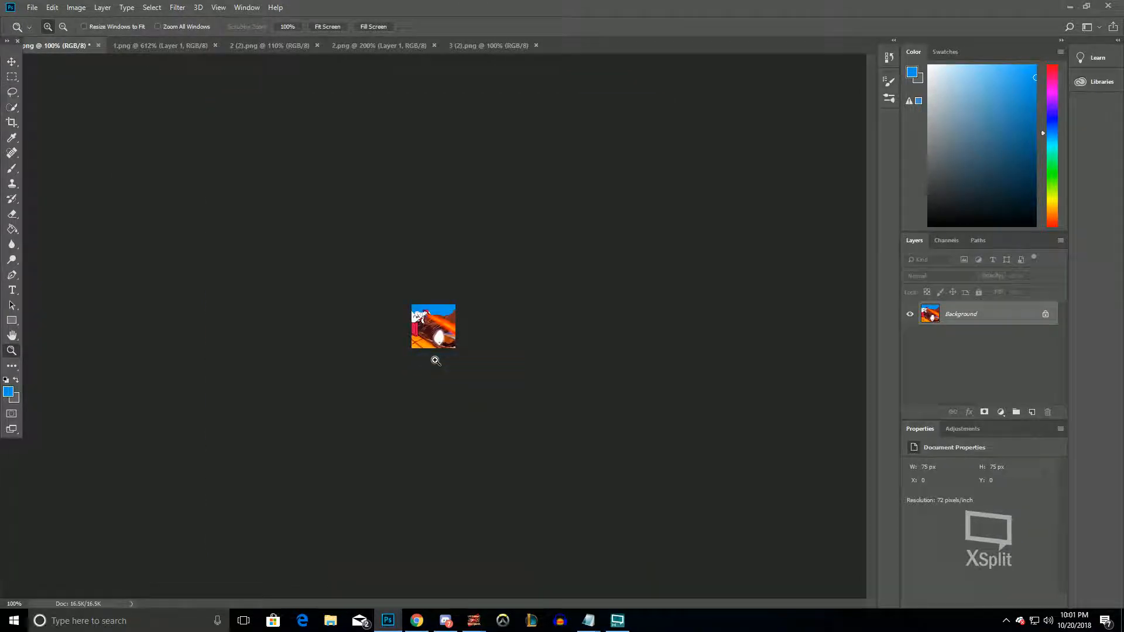
drag(677, 322, 724, 276)
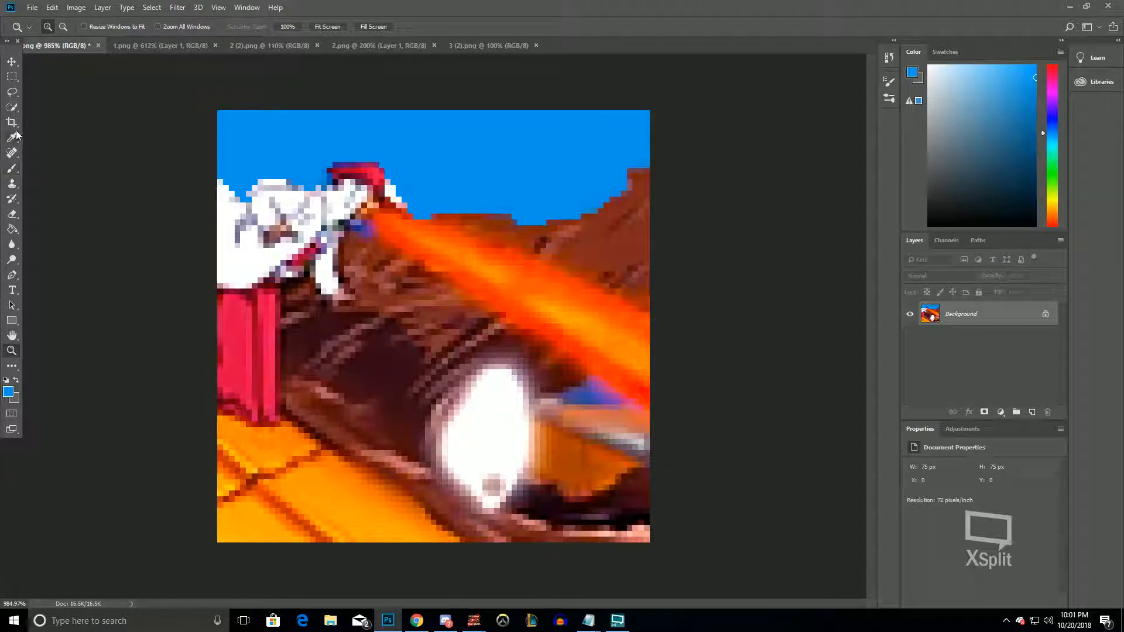
Try painting light blue over the jagged skyline of the rock, and undo back to the unpainted, selected sky
click(12, 168)
drag(609, 171, 636, 154)
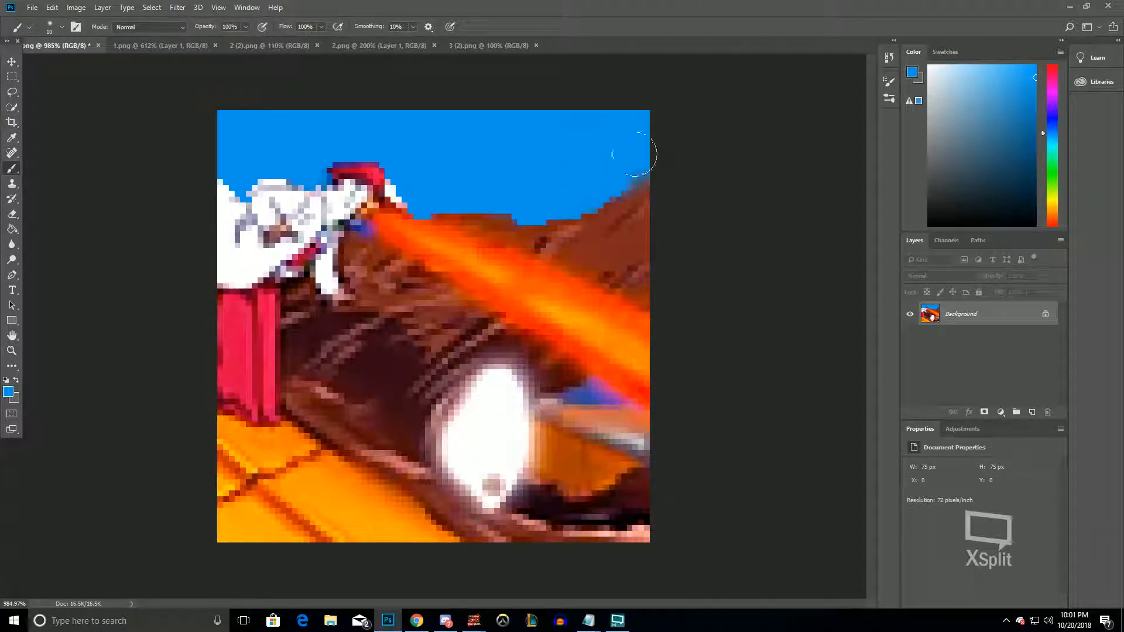
drag(584, 195, 434, 189)
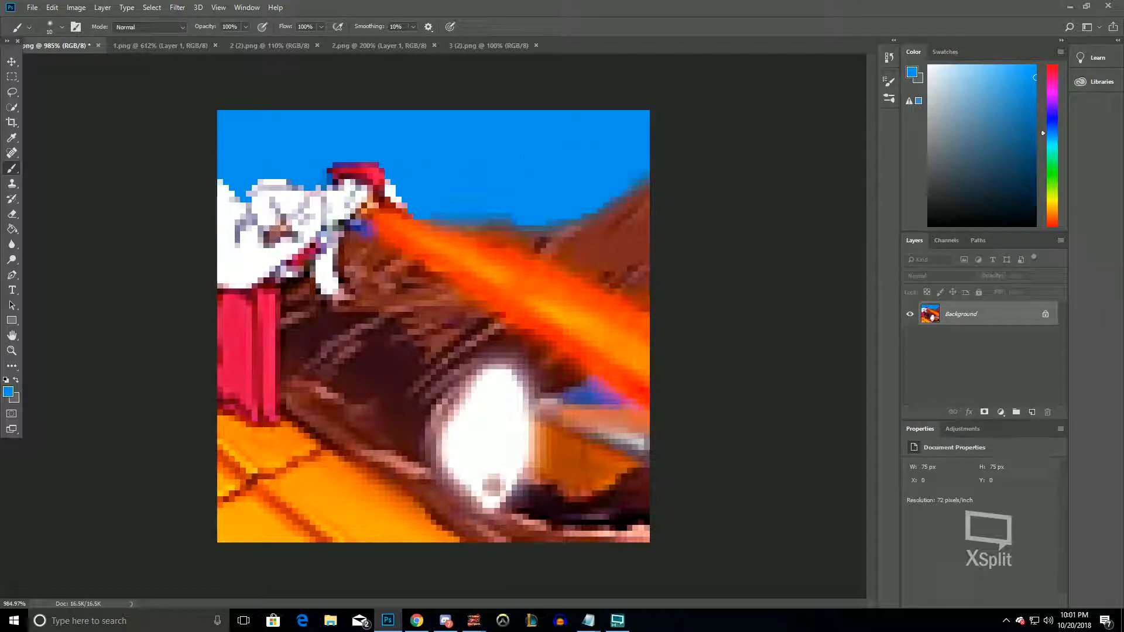
key(ctrl+alt+z)
key(ctrl+alt+z)
key(ctrl+alt+z)
key(ctrl+alt+z)
key(ctrl+alt+z)
key(ctrl+alt+z)
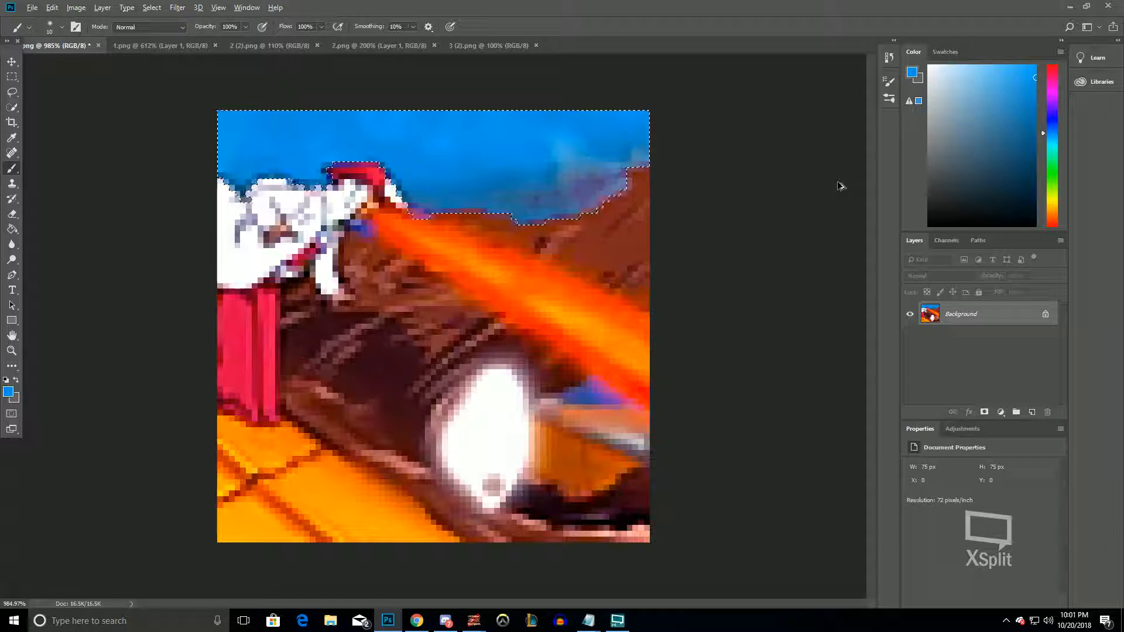
Deselect the sky and brush it solid light blue, blending the soft brush edge into the rock's skyline
click(11, 76)
click(141, 127)
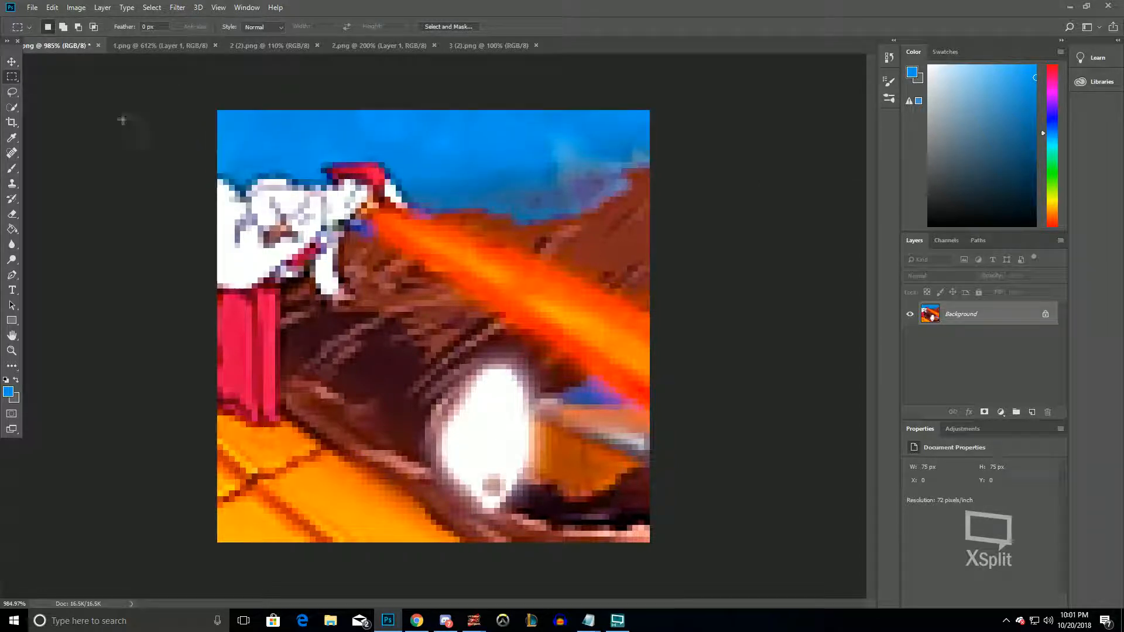
click(12, 168)
mouse_move(559, 146)
mouse_down()
mouse_move(627, 138)
mouse_move(592, 170)
mouse_move(527, 199)
mouse_move(489, 169)
mouse_move(431, 181)
mouse_move(430, 193)
mouse_up()
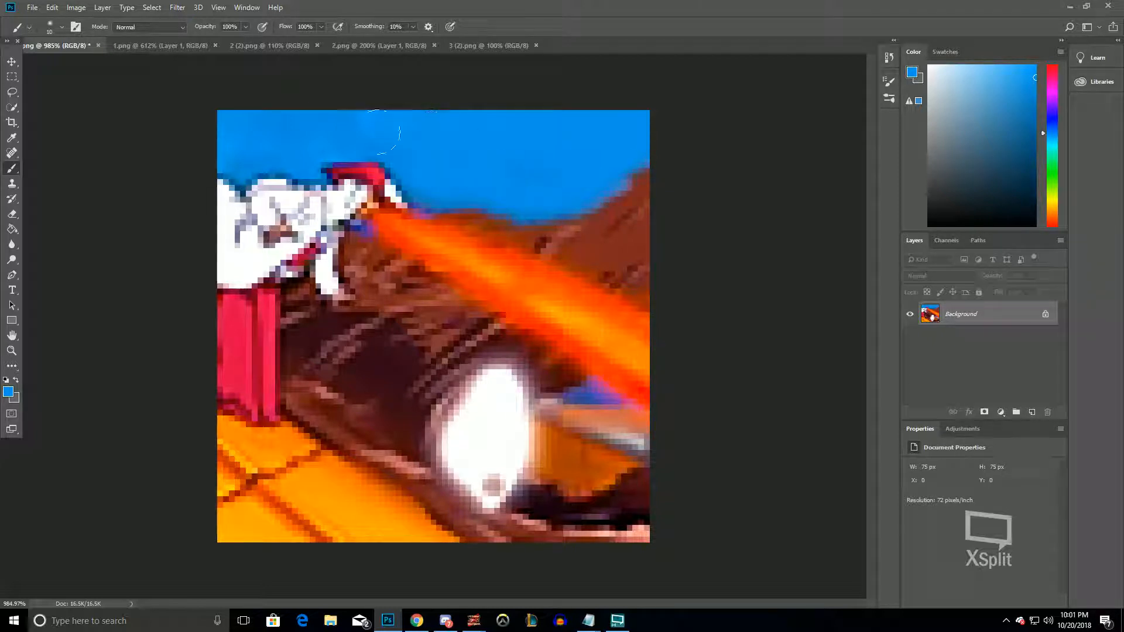
mouse_move(298, 155)
mouse_down()
mouse_move(339, 125)
mouse_move(414, 131)
mouse_move(439, 170)
mouse_move(485, 187)
mouse_move(529, 191)
mouse_move(590, 162)
mouse_up()
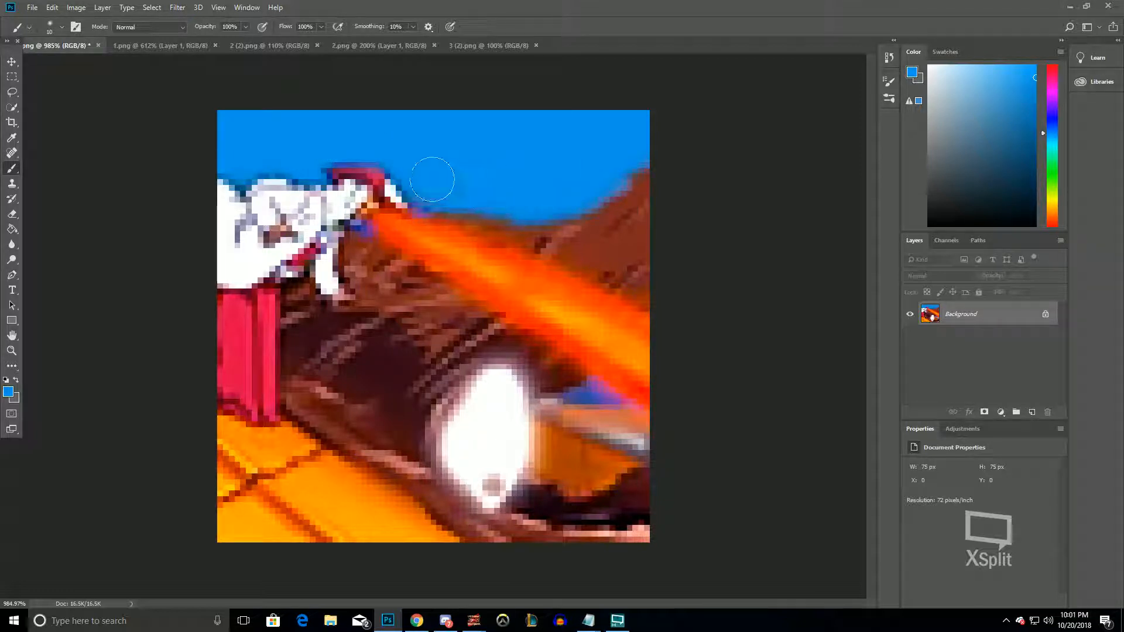
Set the brush size to 2 and paint the small sky patch beneath the orange beam light blue
click(62, 27)
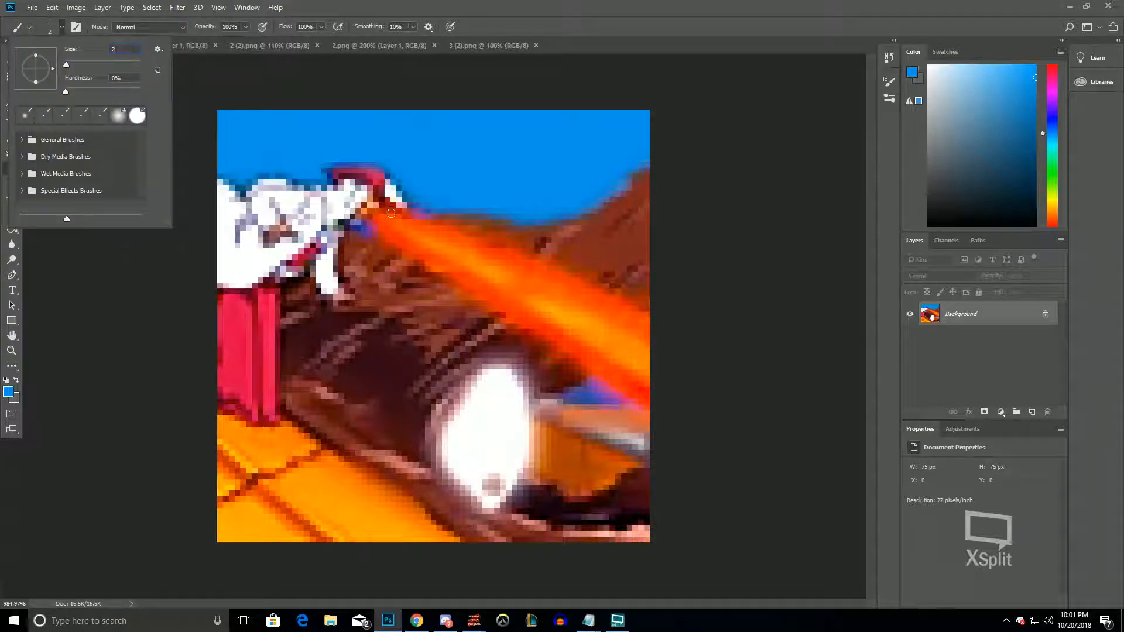
drag(590, 390, 592, 396)
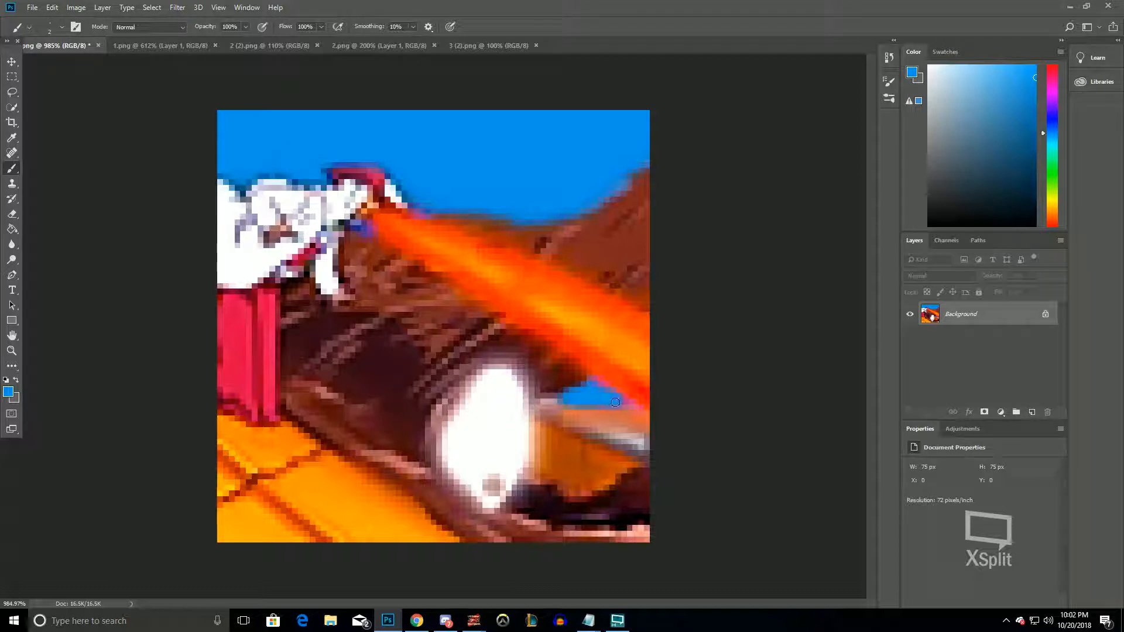
click(11, 351)
right_click(380, 354)
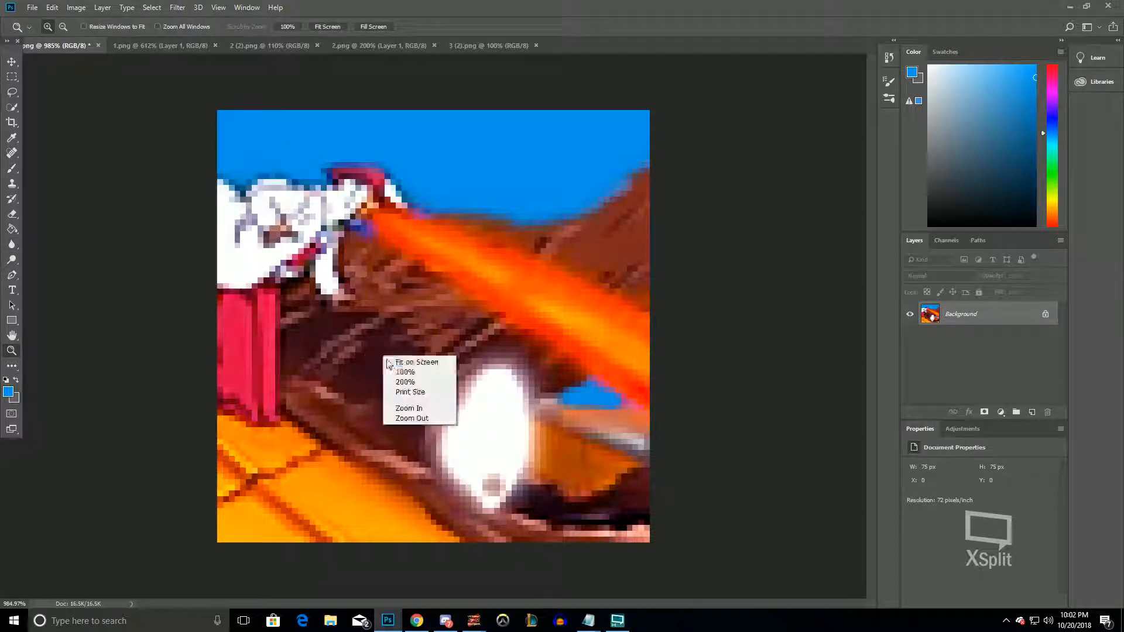
click(395, 373)
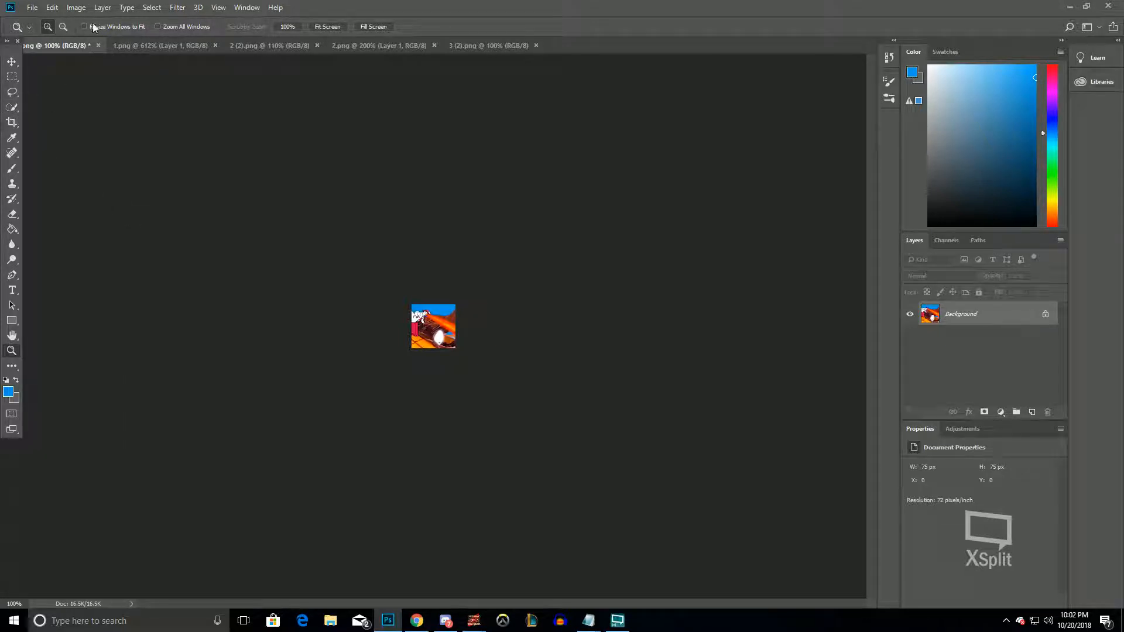
Brighten the recoloured picture with Levels by lowering the white input level to about 247, and check it at 100% zoom
click(76, 7)
mouse_move(88, 34)
click(217, 50)
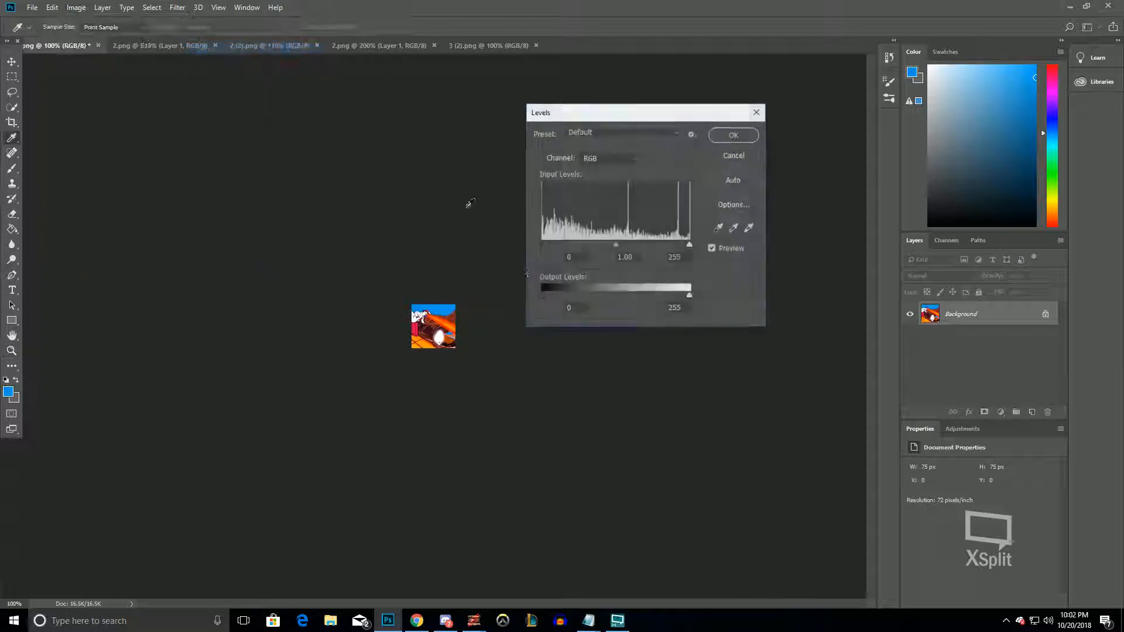
scroll(448, 255, up, 3)
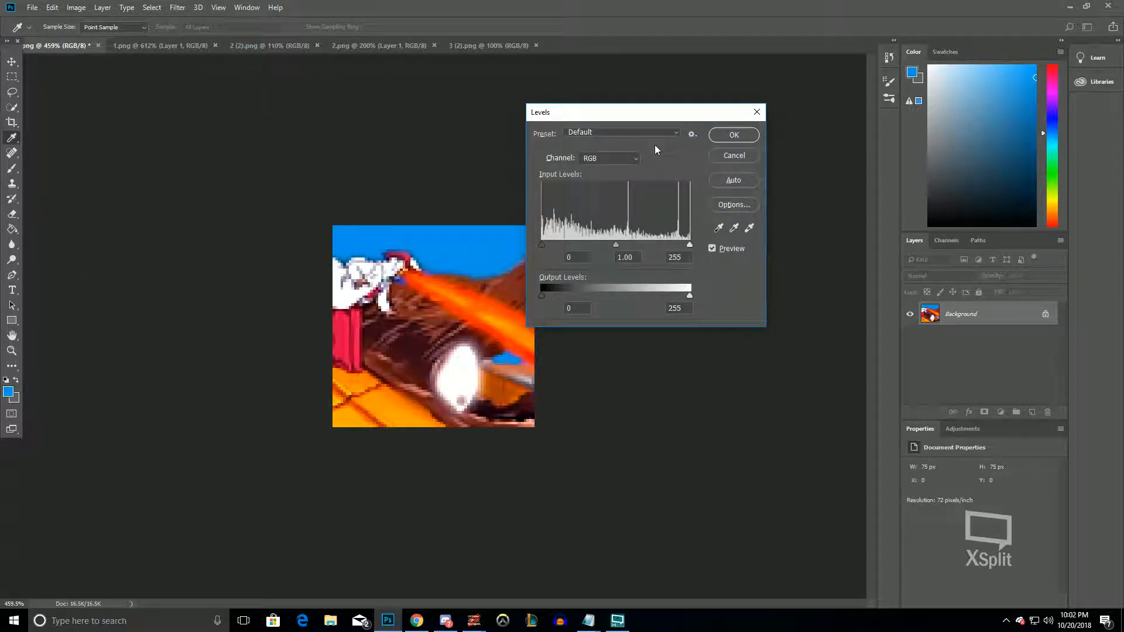
drag(667, 114, 703, 121)
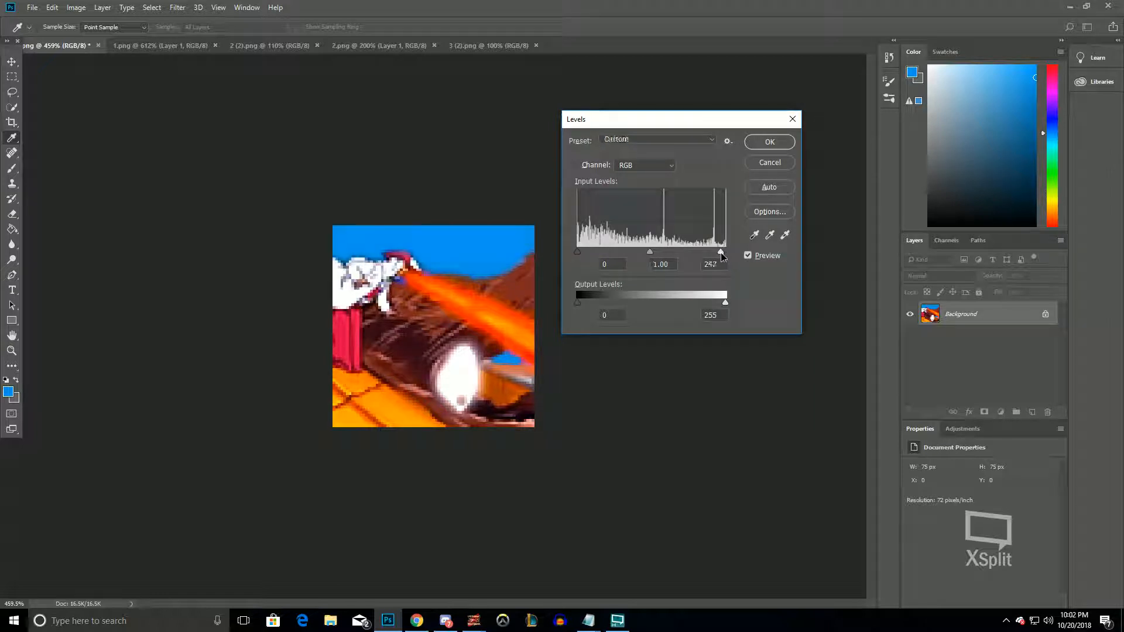
click(778, 145)
key(z)
right_click(429, 344)
click(454, 362)
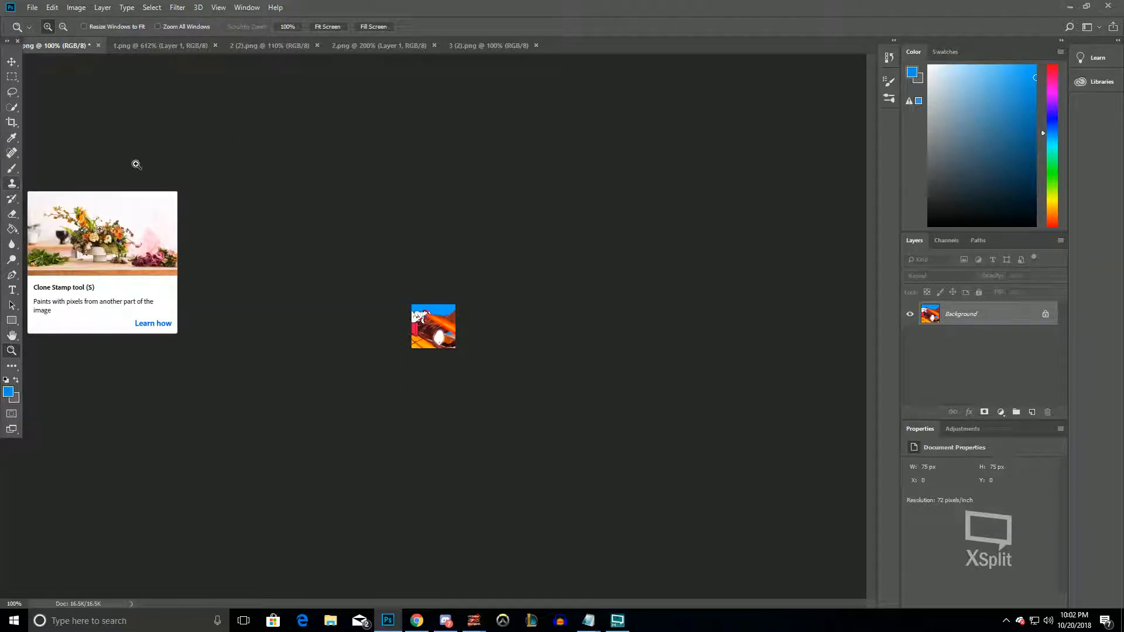
Switch to 1.png and brighten its Layer 1 with Levels, setting the white input level to 246
click(163, 47)
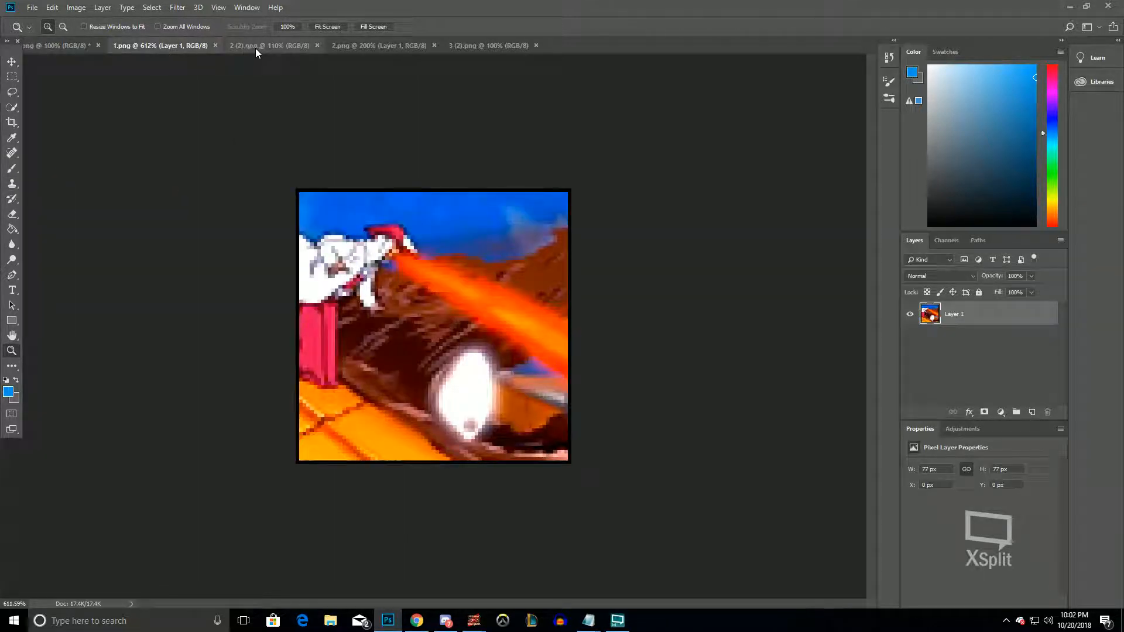
scroll(503, 240, up, 2)
scroll(493, 239, down, 13)
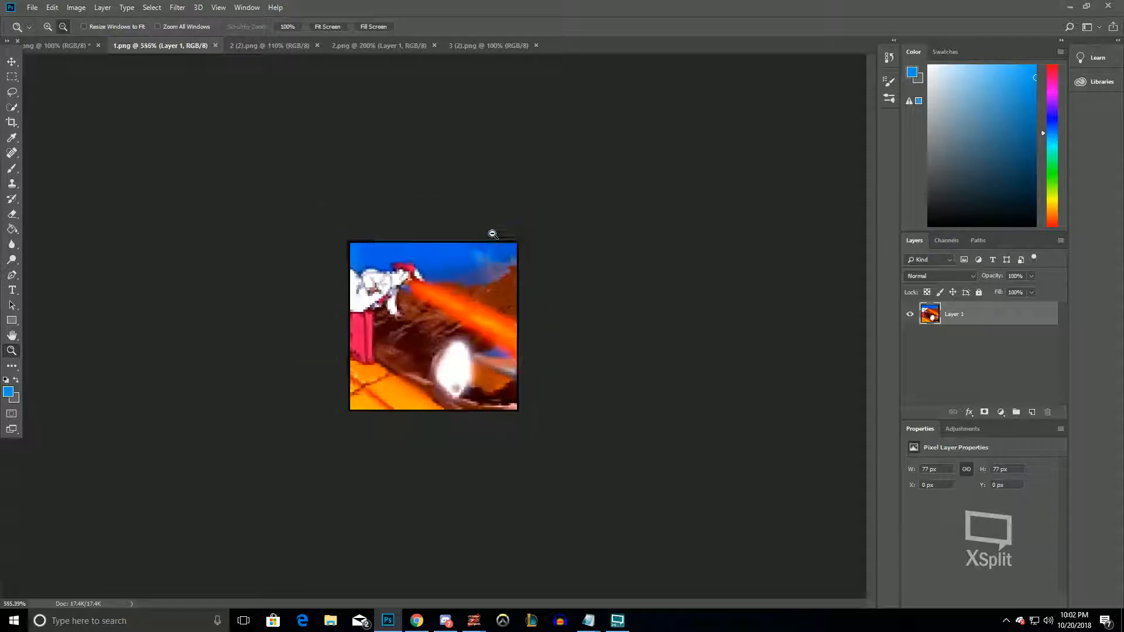
scroll(326, 304, down, 1)
right_click(459, 314)
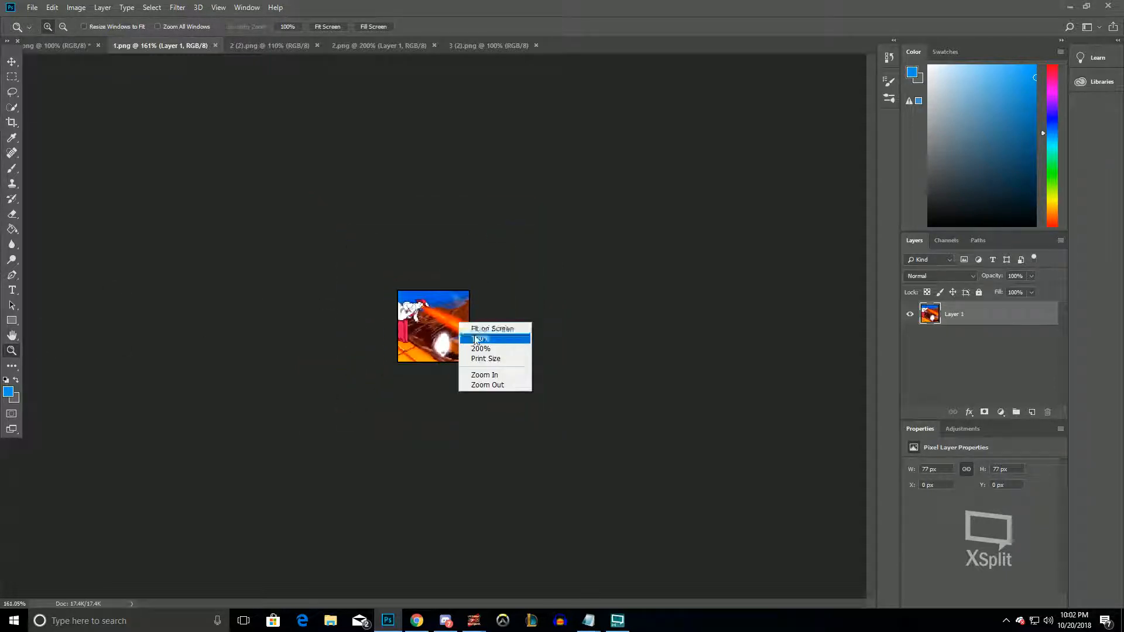
click(471, 329)
click(76, 7)
mouse_move(87, 37)
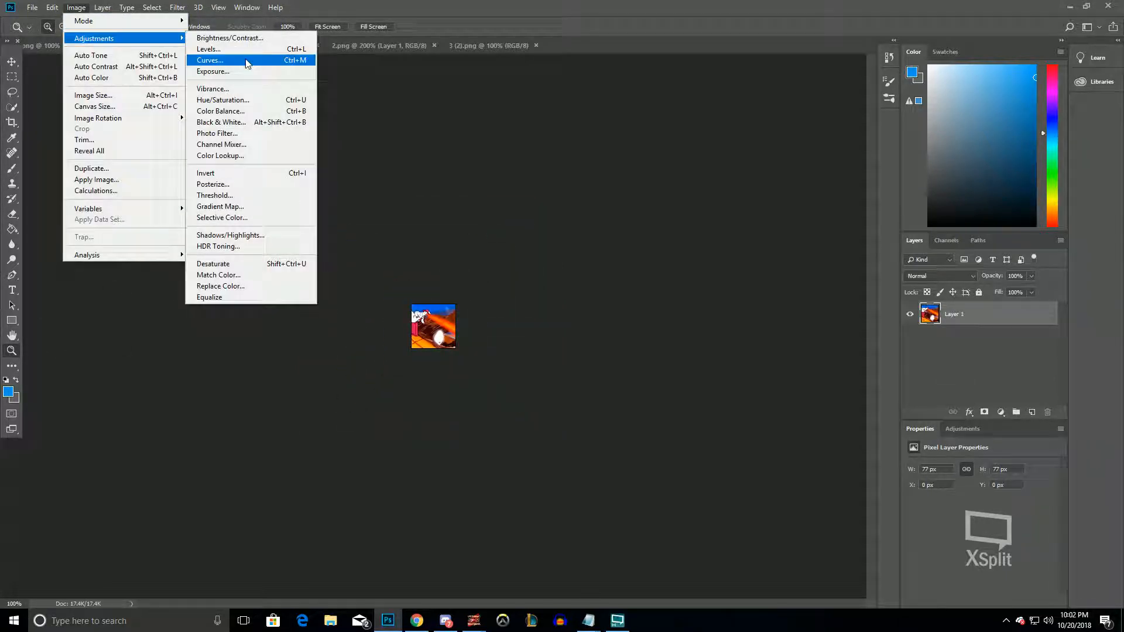
click(211, 48)
scroll(447, 226, up, 5)
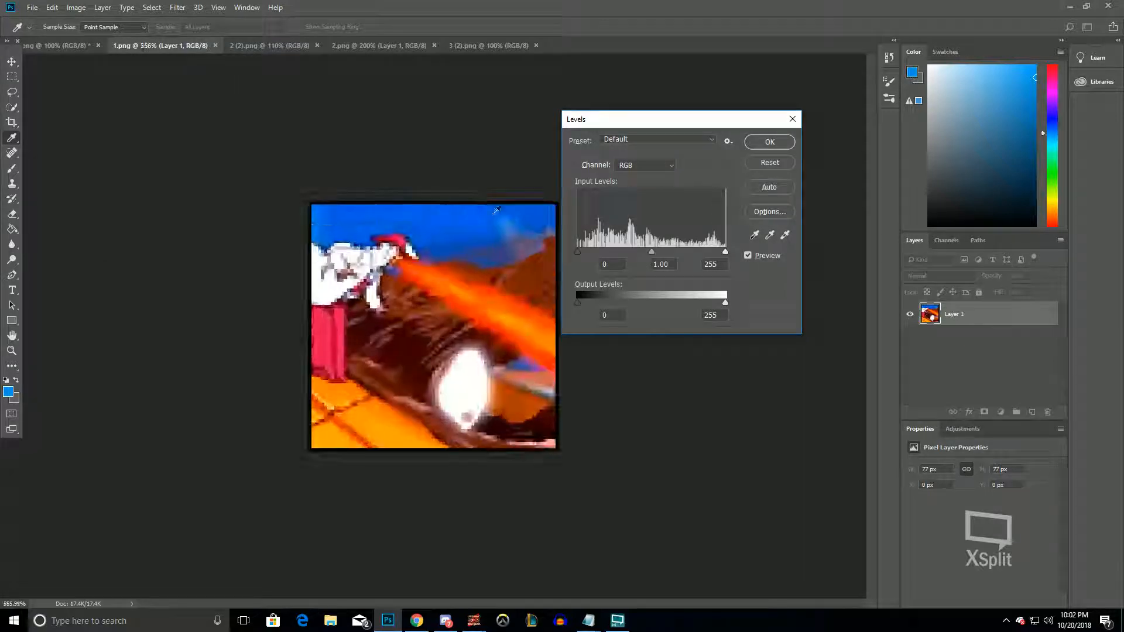
drag(726, 254, 718, 258)
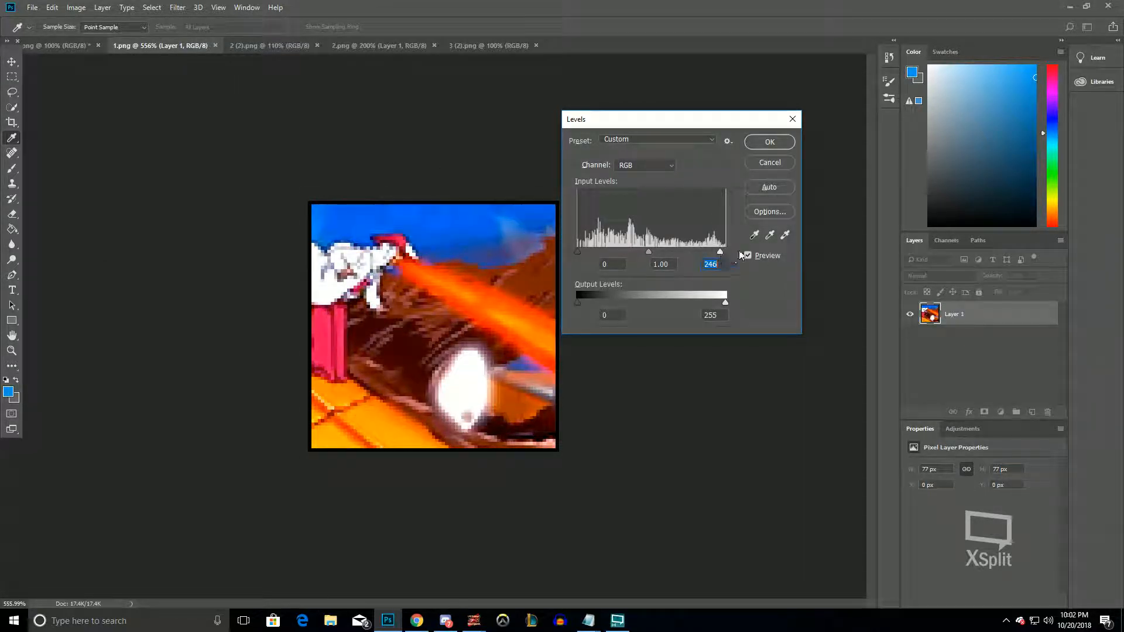
click(769, 147)
Select the picture area inside the black border of 1.png with a rectangular marquee
scroll(271, 161, up, 1)
click(11, 77)
drag(274, 167, 600, 493)
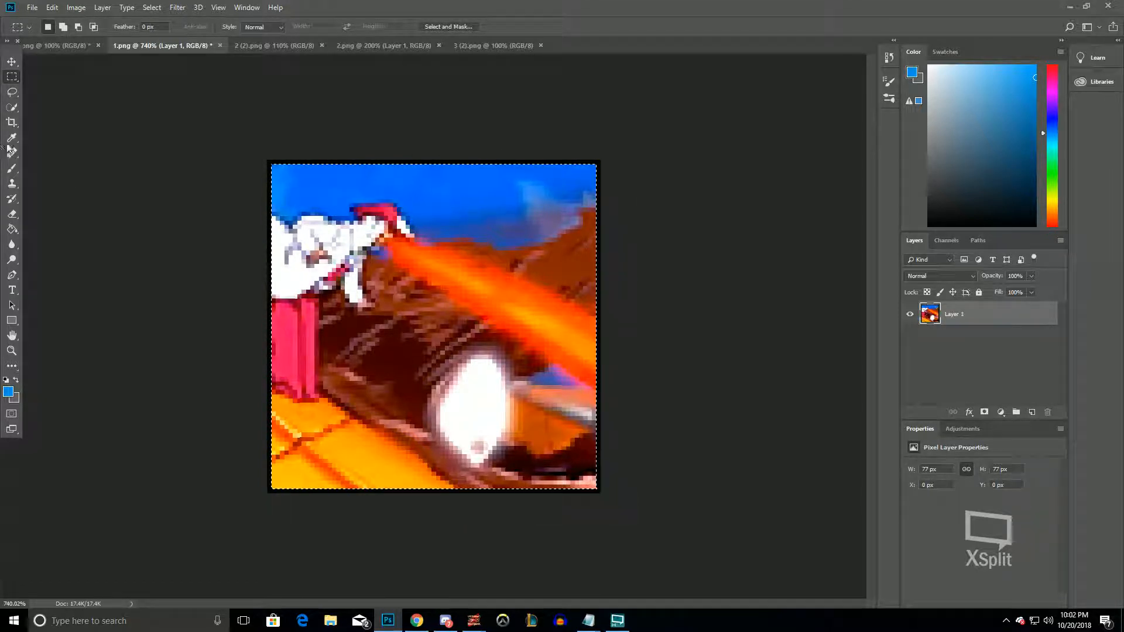
Set the brush size to 10 px and paint the whole sky above the mountains in 1.png light blue within the selection
key(b)
click(63, 28)
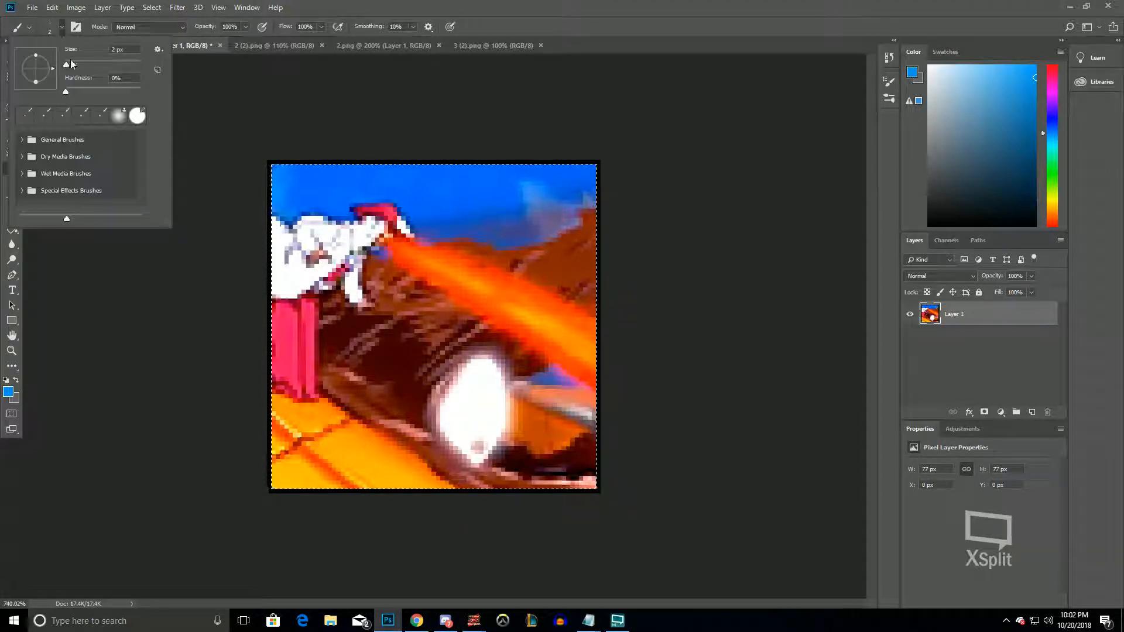
click(134, 50)
text(23)
key(Return)
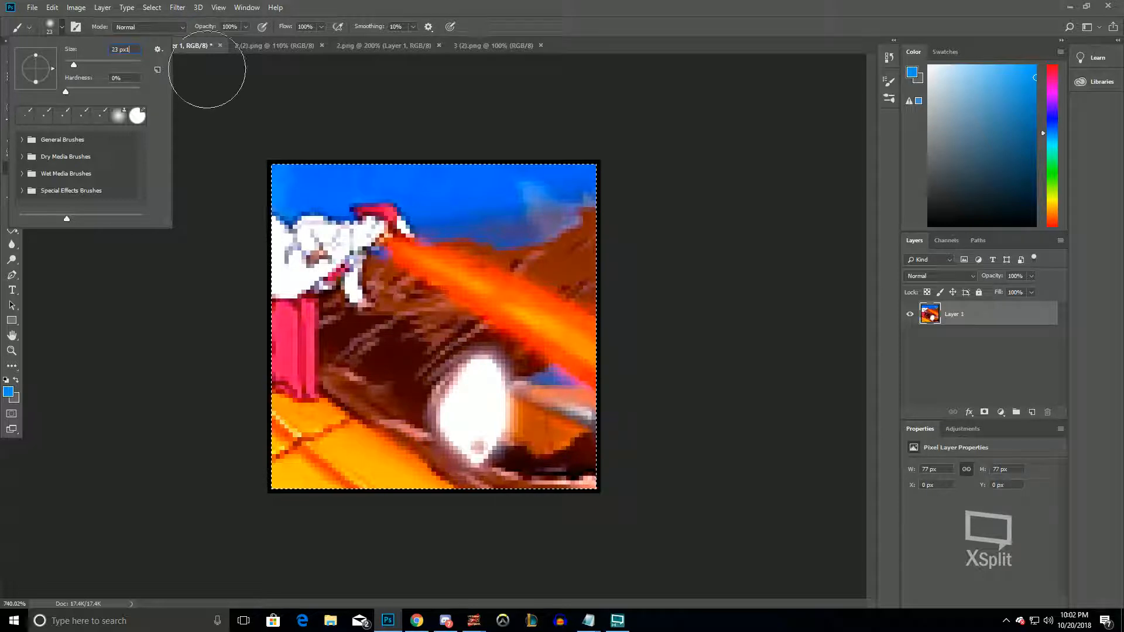
text(10)
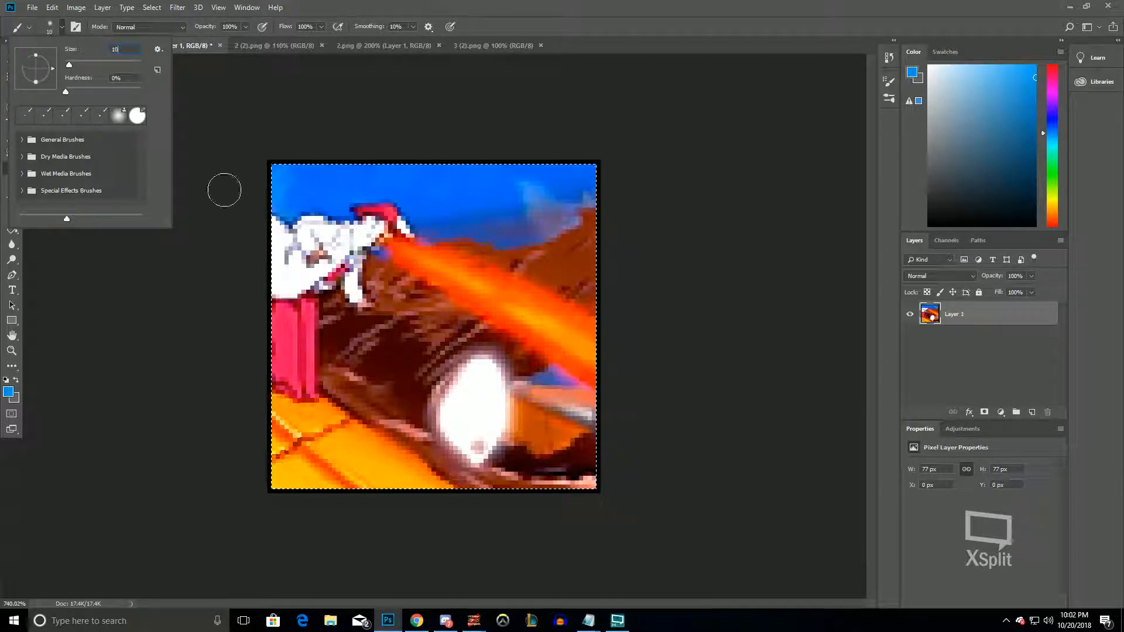
key(Return)
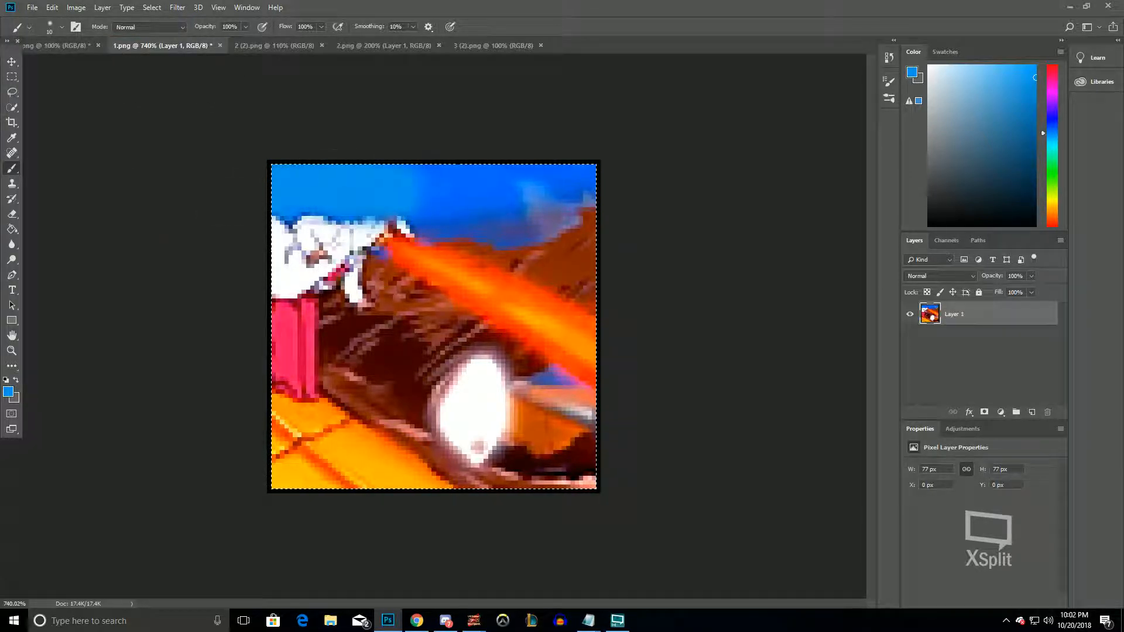
drag(413, 176, 291, 183)
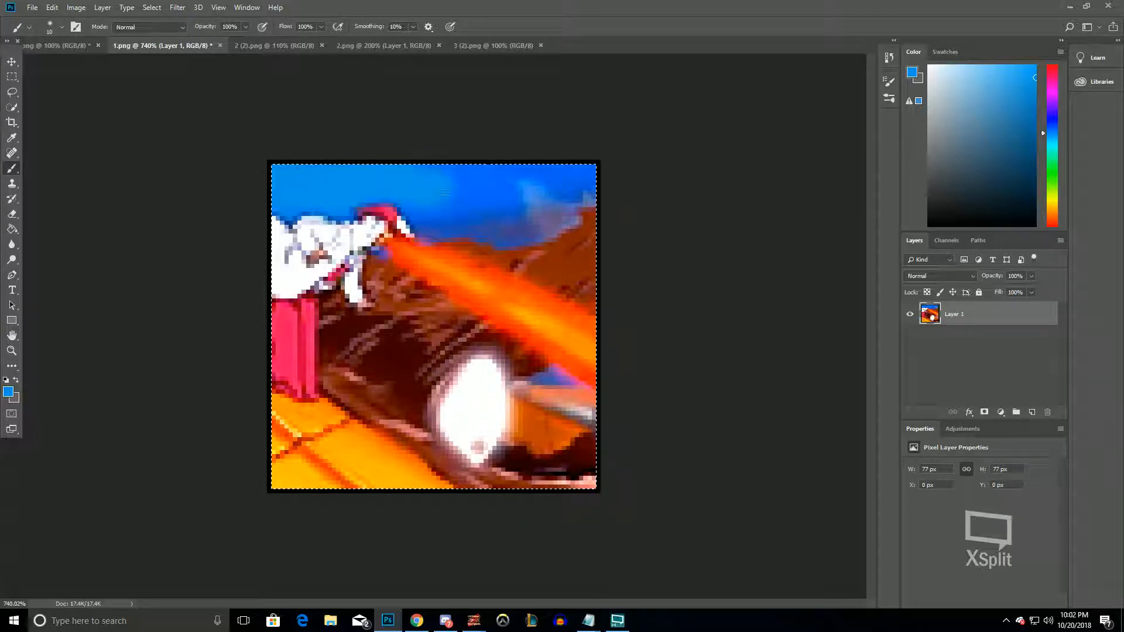
mouse_move(477, 183)
mouse_down()
mouse_move(538, 190)
mouse_move(578, 178)
mouse_move(531, 229)
mouse_move(497, 204)
mouse_move(512, 215)
mouse_move(511, 200)
mouse_move(485, 226)
mouse_move(428, 214)
mouse_up()
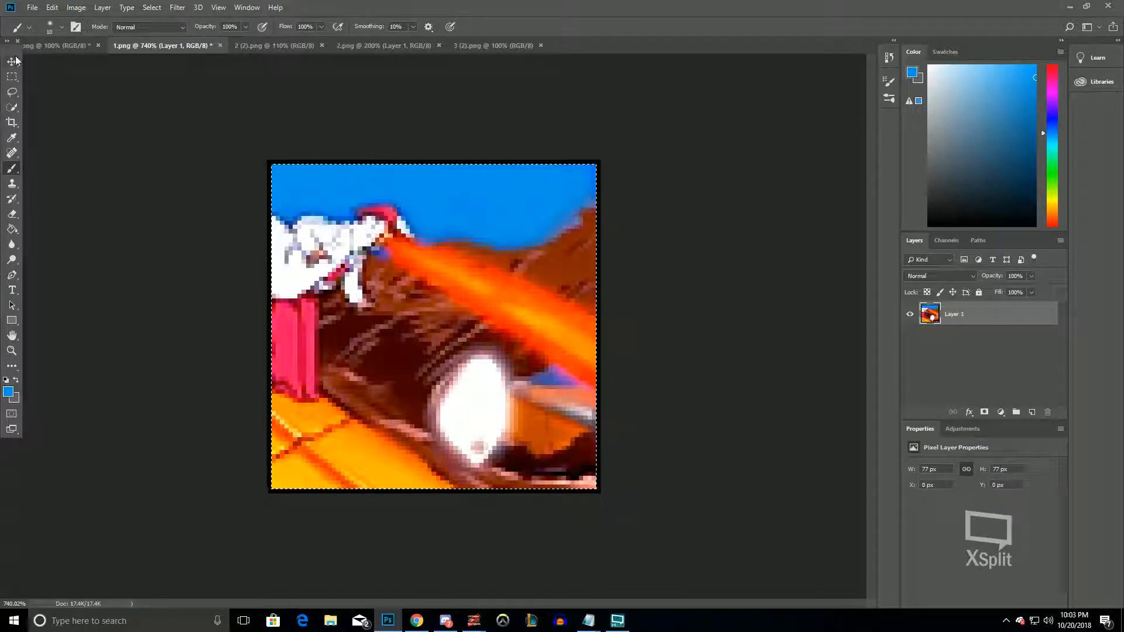
Paint the small sky patch beneath the orange beam light blue with a 2 px brush, and clear the selection at 100% zoom
click(51, 28)
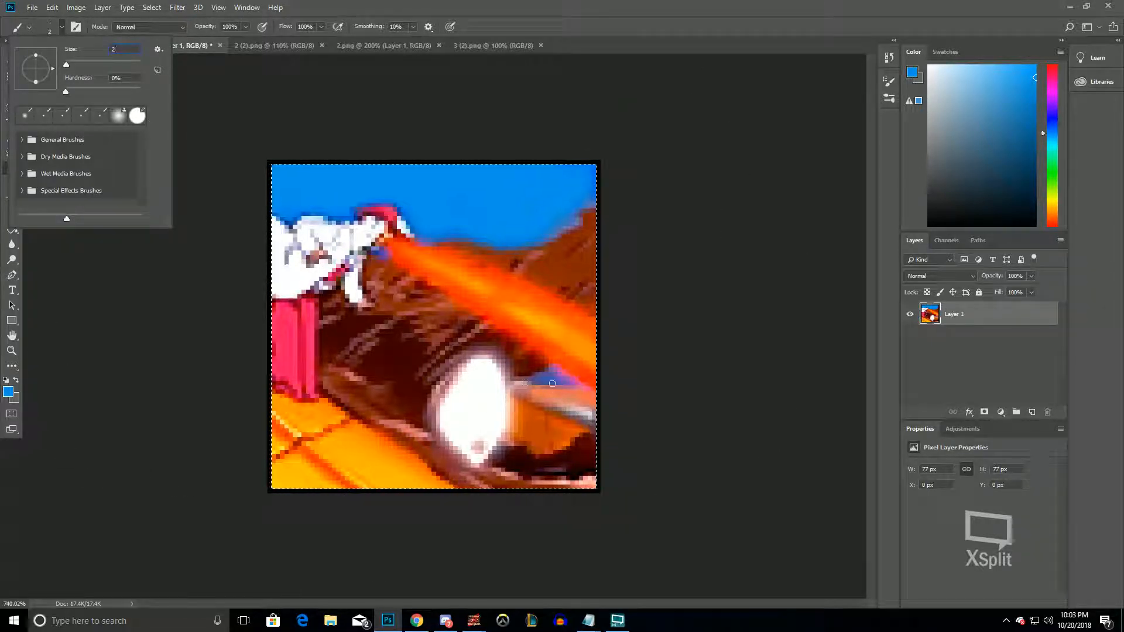
drag(552, 386, 555, 379)
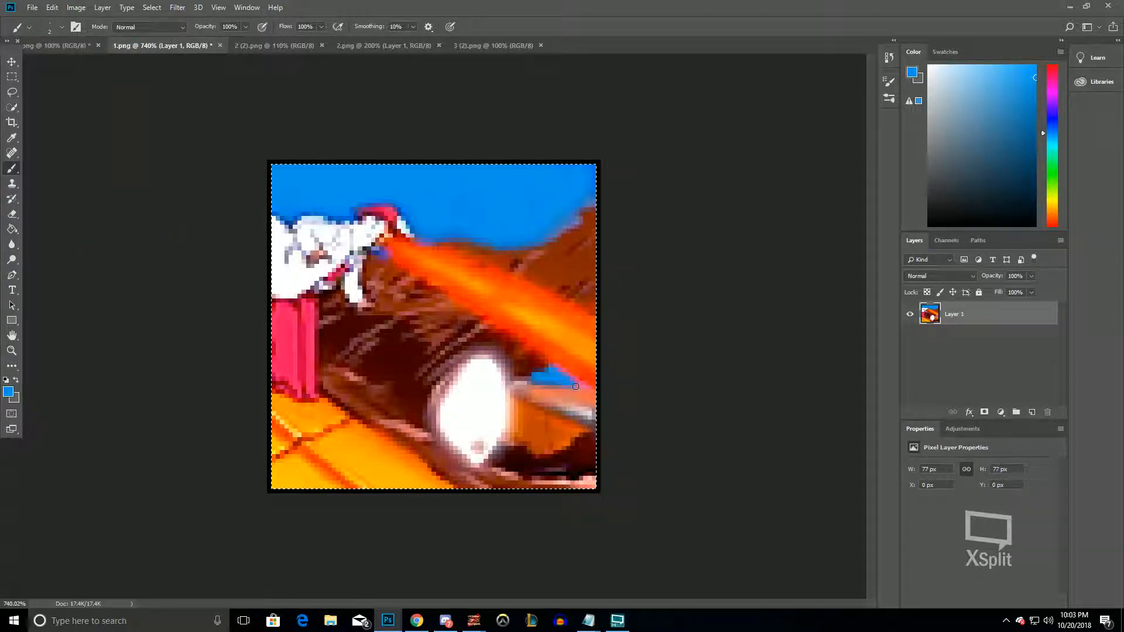
key(z)
right_click(443, 358)
click(469, 373)
click(12, 76)
click(98, 113)
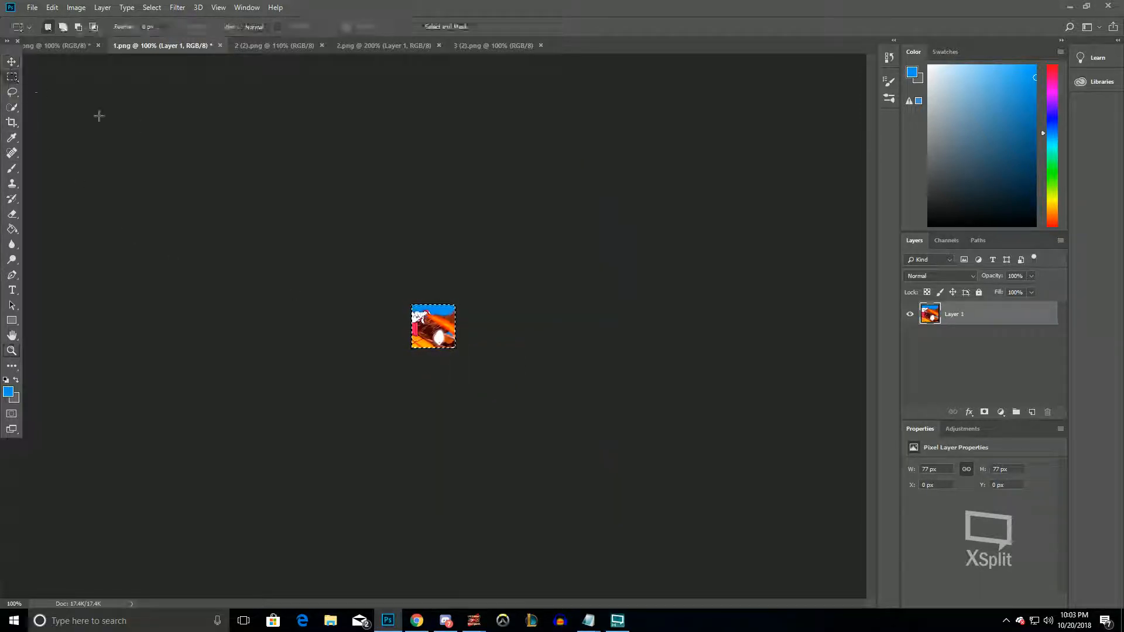
Compare the colours of 1 (2).png with the bordered 1.png, both at 100% zoom and enlarged
click(271, 47)
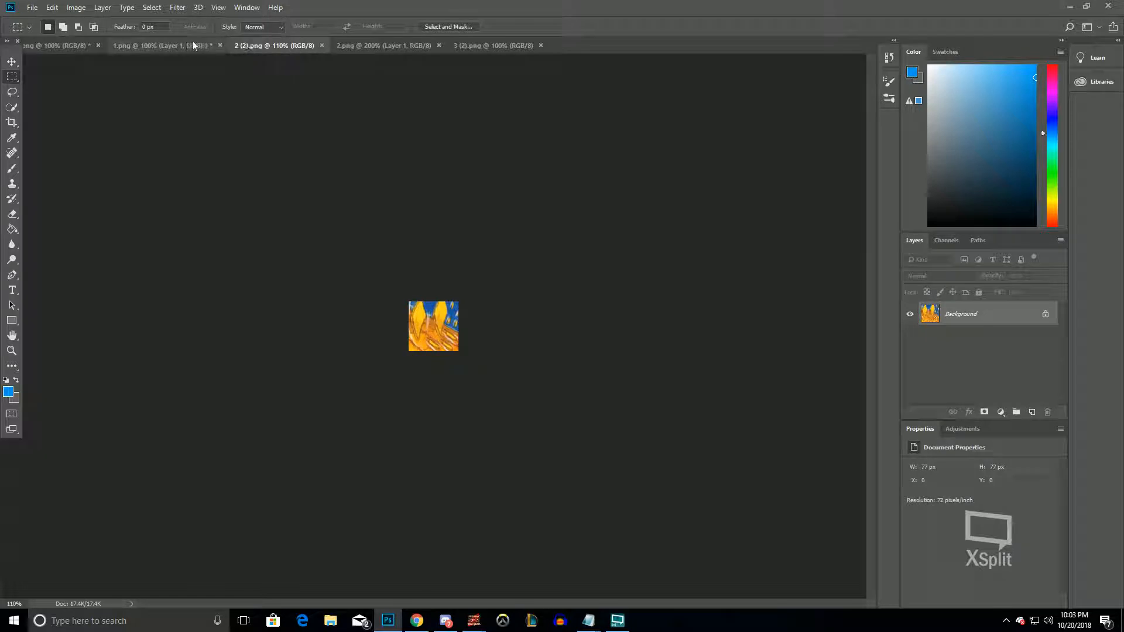
click(134, 48)
click(57, 44)
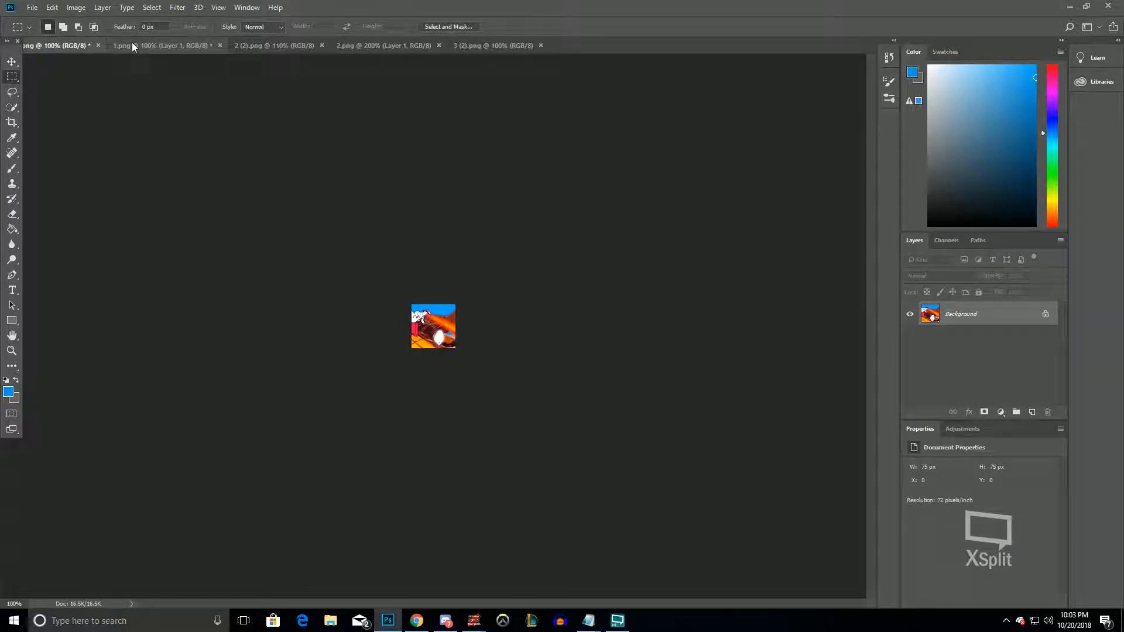
click(133, 44)
click(67, 45)
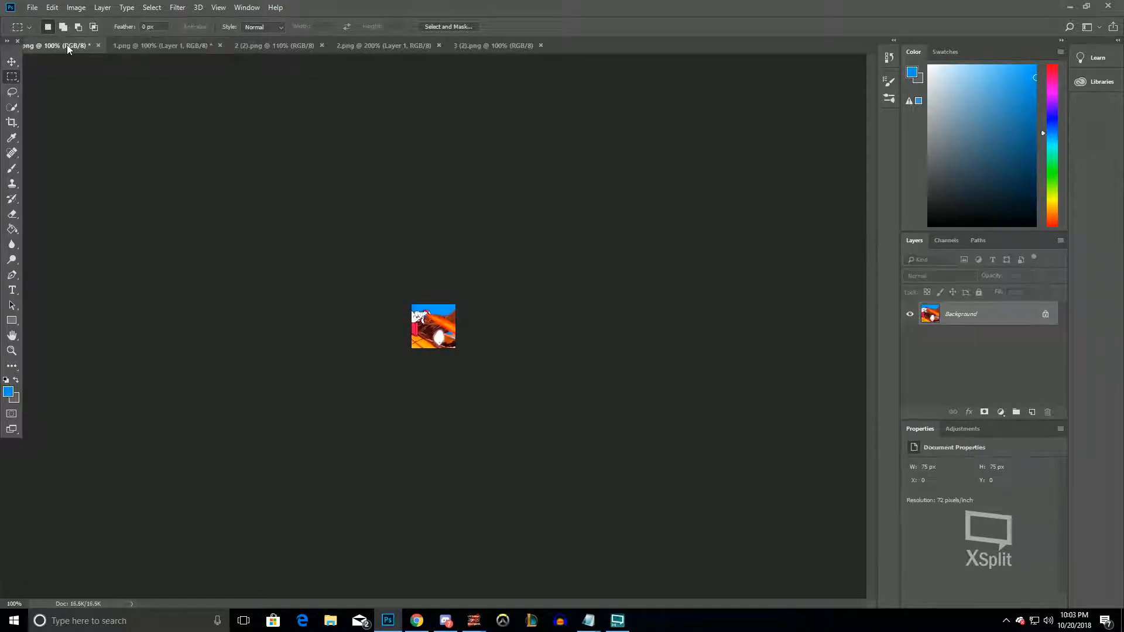
click(140, 44)
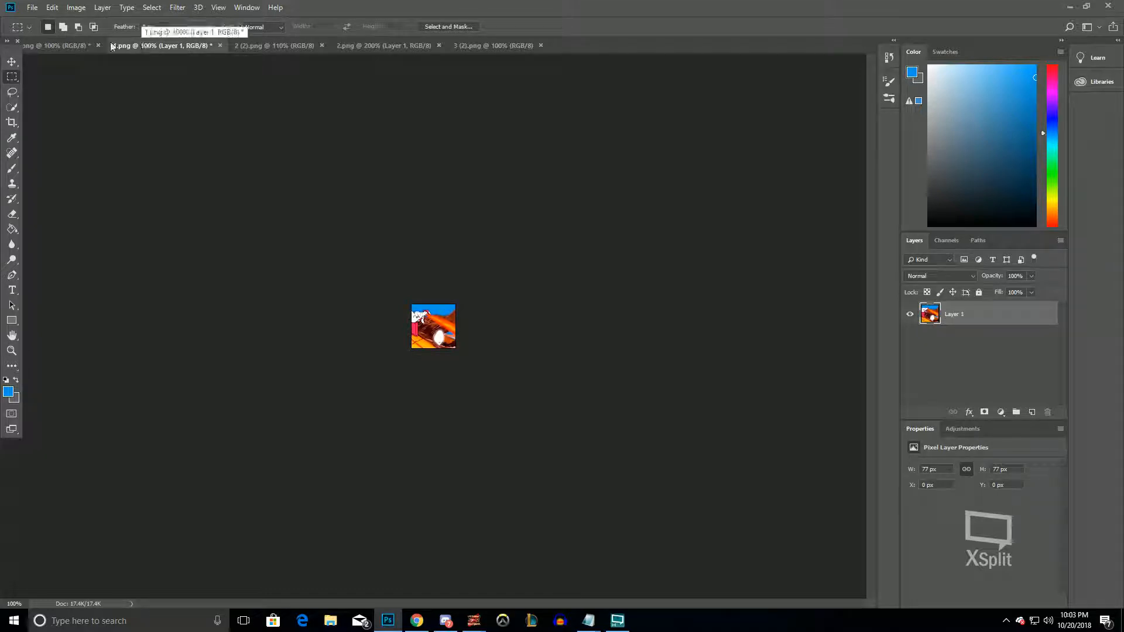
click(54, 45)
scroll(328, 191, up, 17)
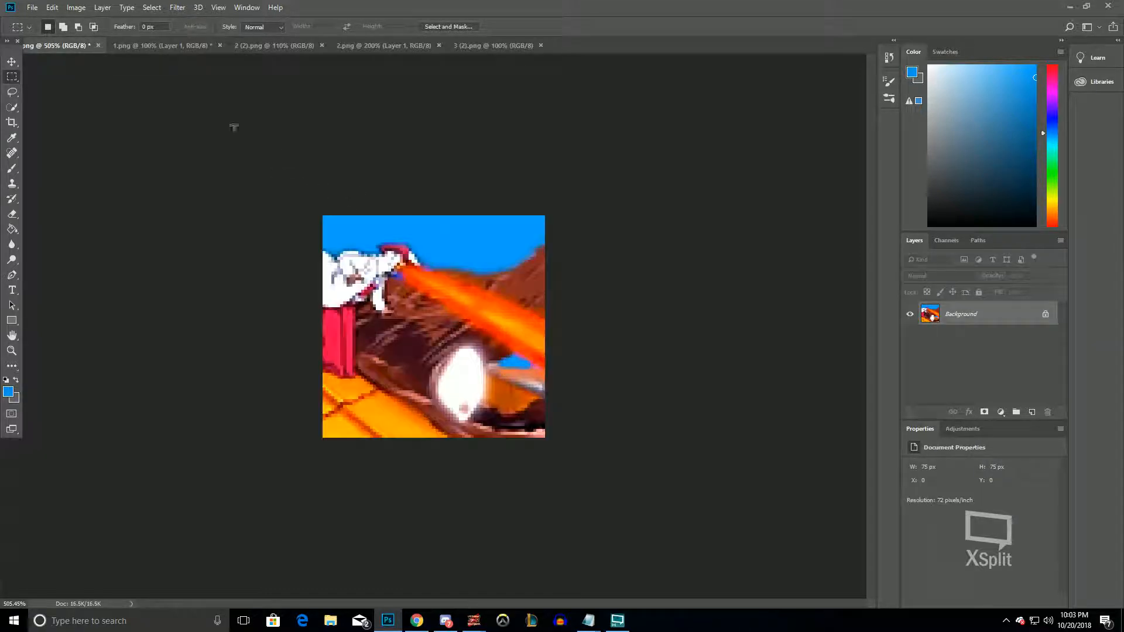
click(153, 46)
scroll(357, 231, up, 18)
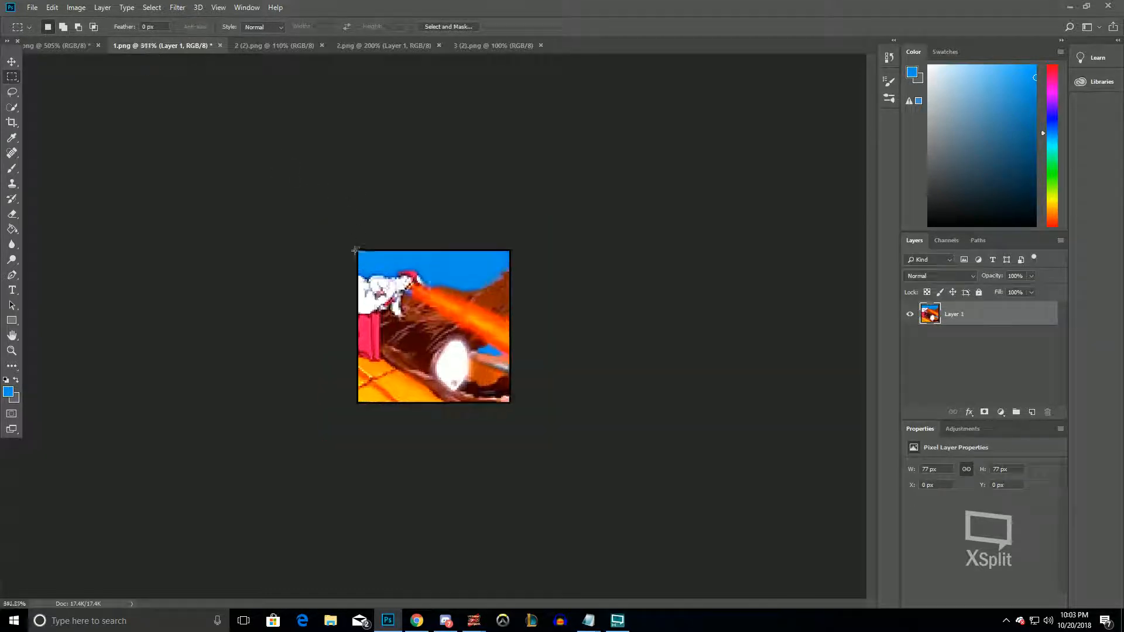
click(58, 46)
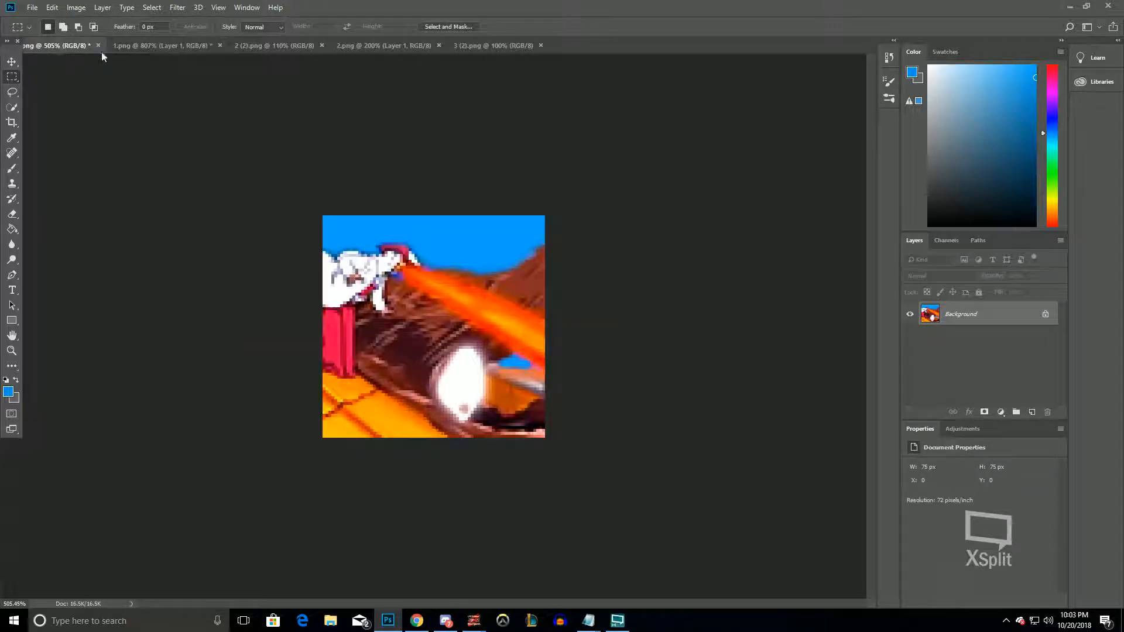
click(168, 49)
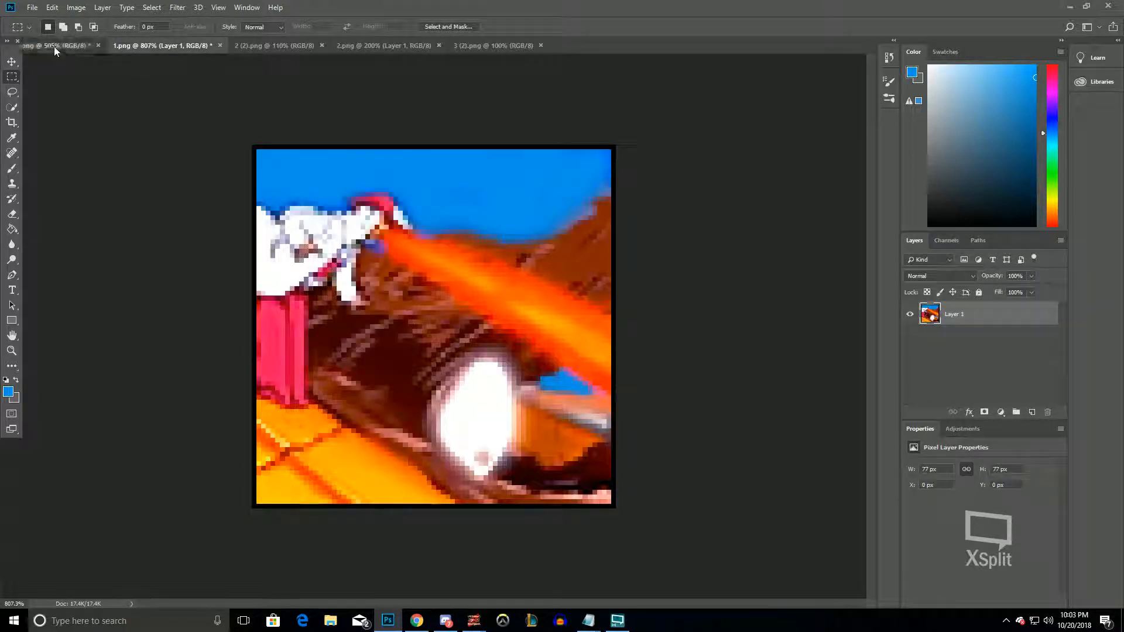
Darken the shadows of 1 (2).png with Levels, setting the black input level to 21
click(54, 48)
click(77, 7)
mouse_move(117, 39)
click(211, 49)
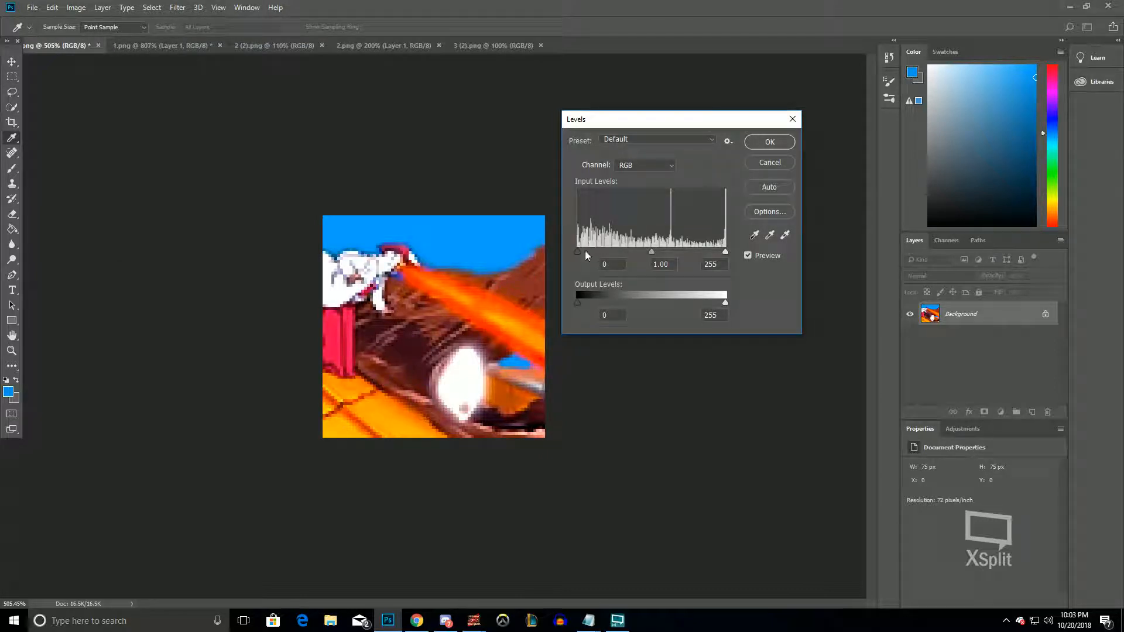
drag(582, 257, 589, 254)
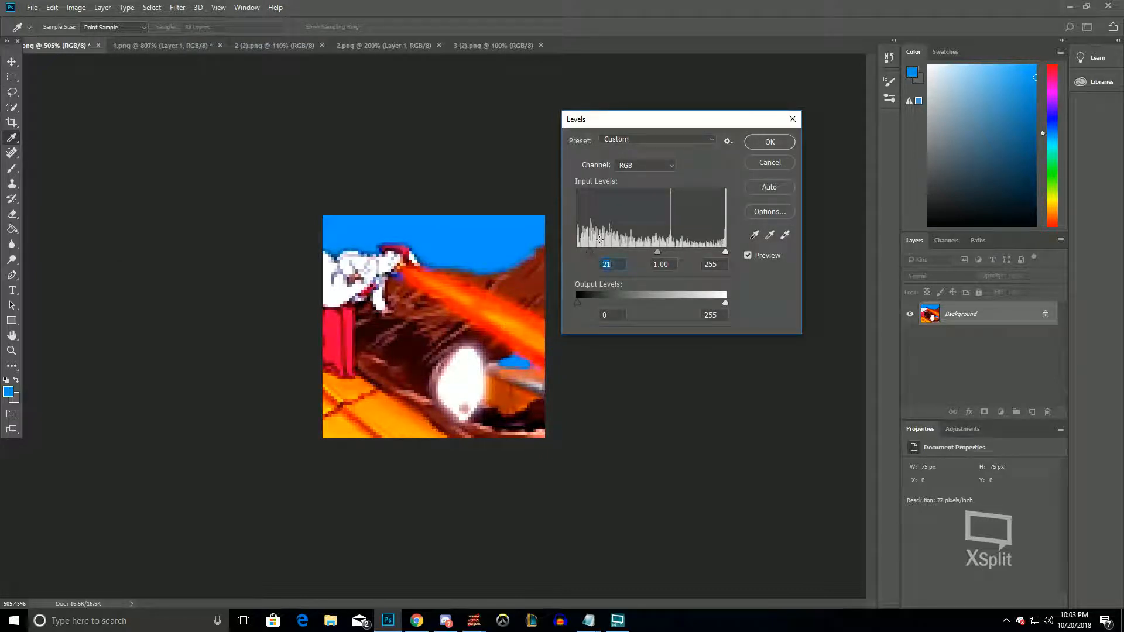
click(756, 142)
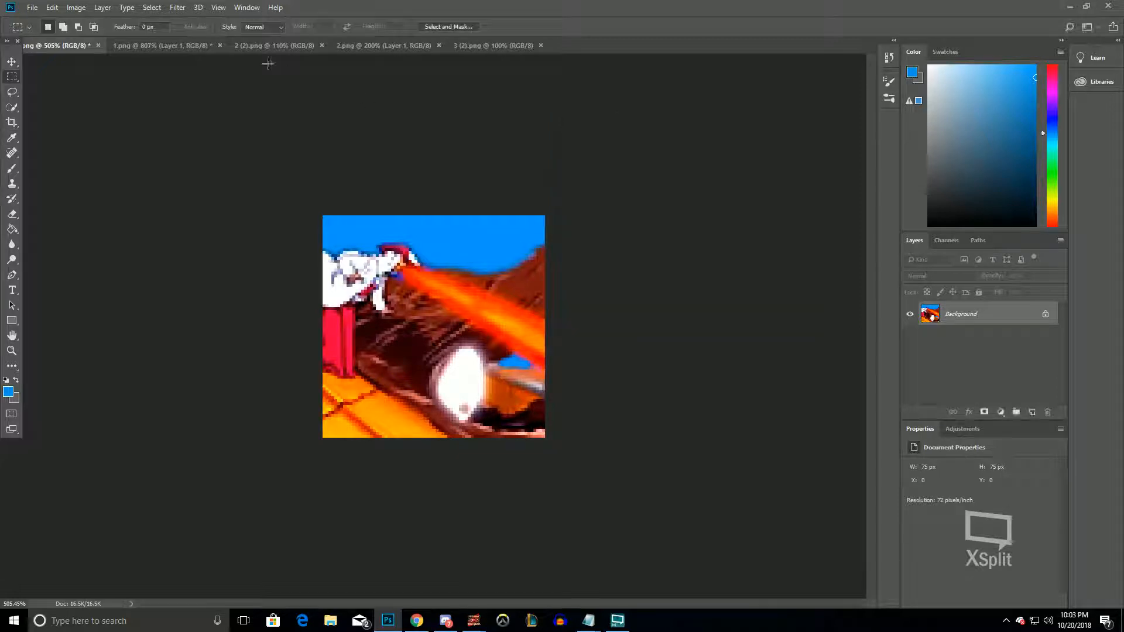
Compare 1 (2).png with 1.png again, bringing both pictures to 100% zoom
click(150, 48)
click(41, 46)
scroll(251, 240, down, 3)
click(12, 350)
right_click(440, 339)
click(469, 358)
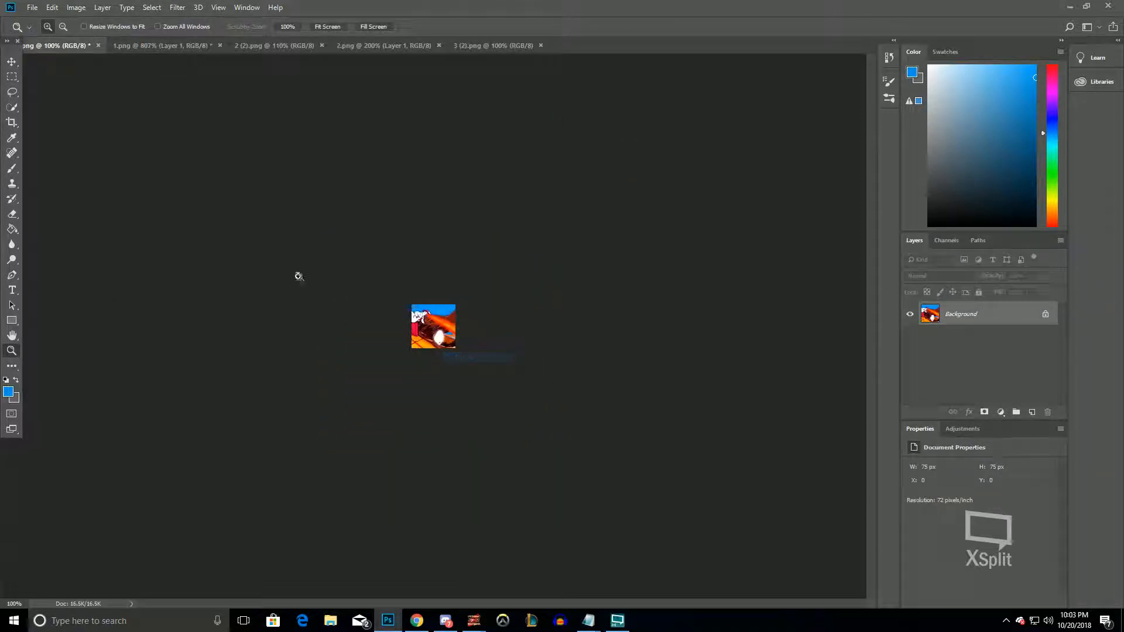
click(160, 43)
alt+click(54, 357)
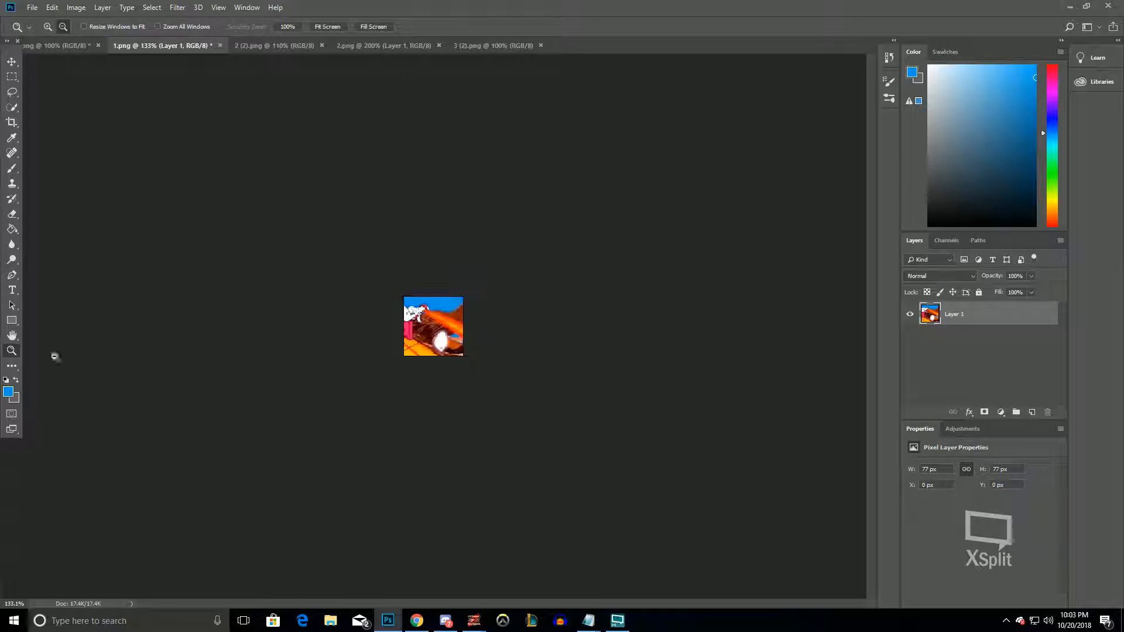
right_click(453, 326)
click(492, 347)
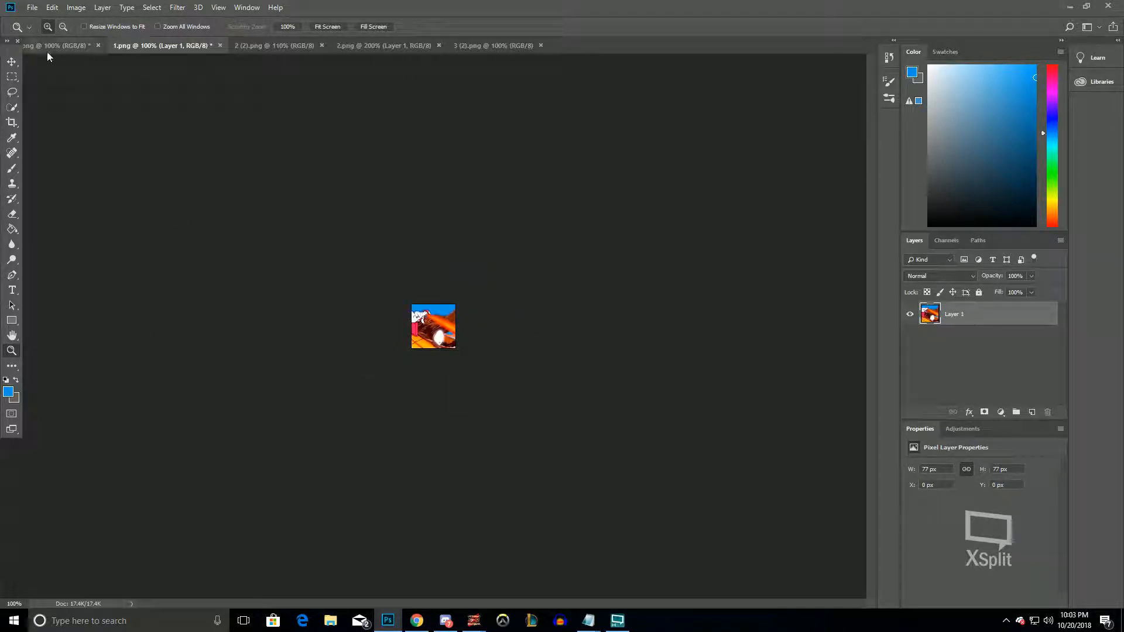
Examine the finished 1 (2).png and 1.png next to the unedited 2 (2).png
click(42, 47)
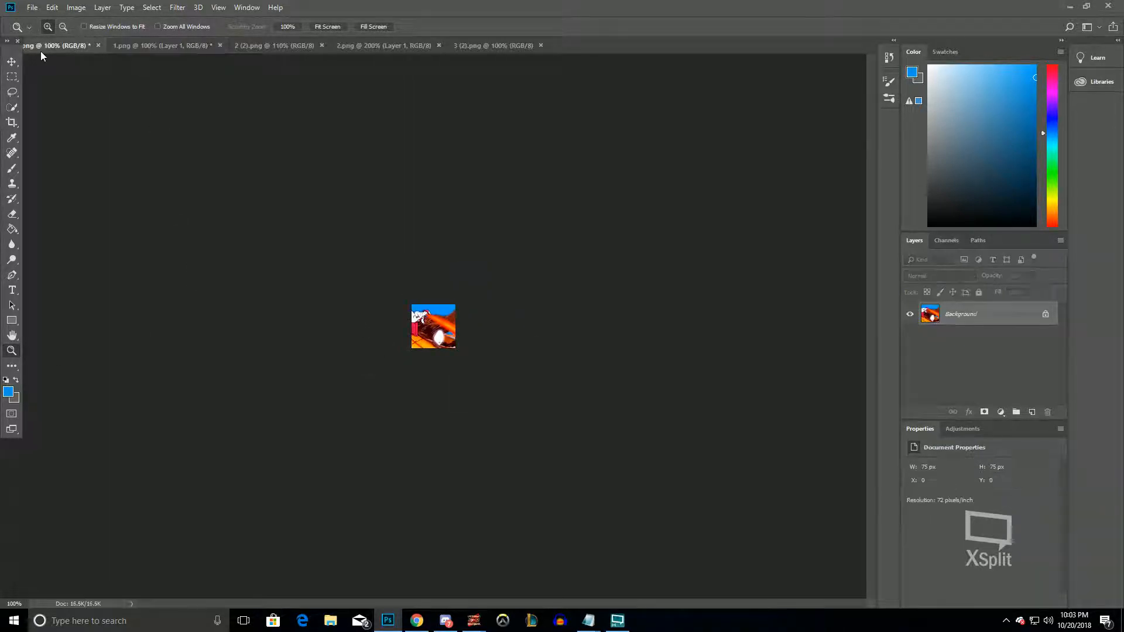
click(269, 49)
click(157, 46)
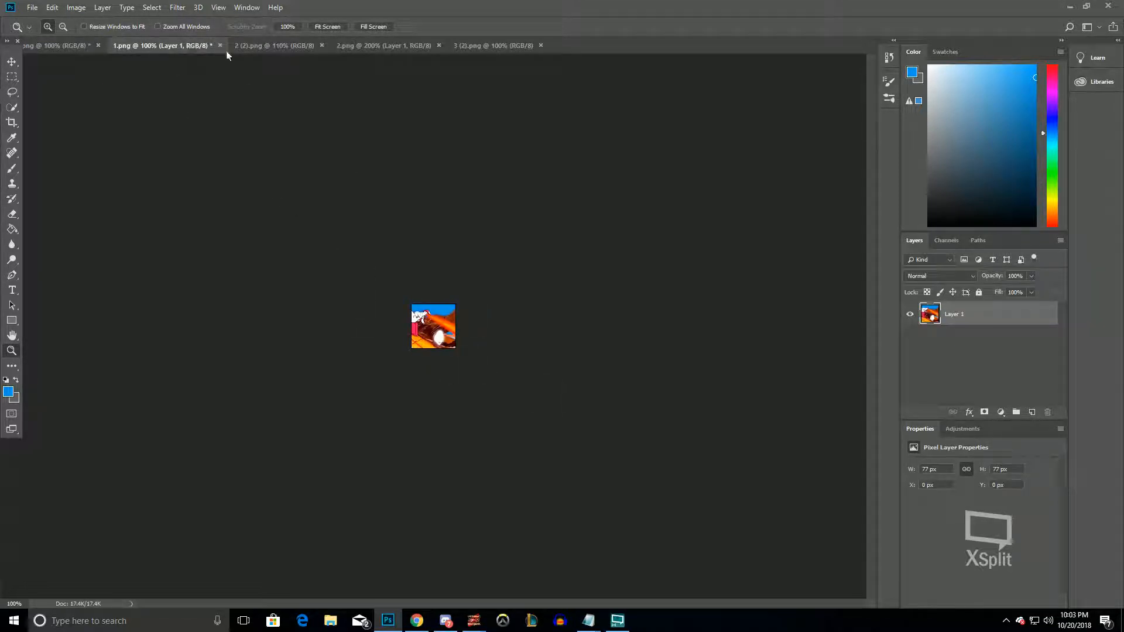
click(261, 47)
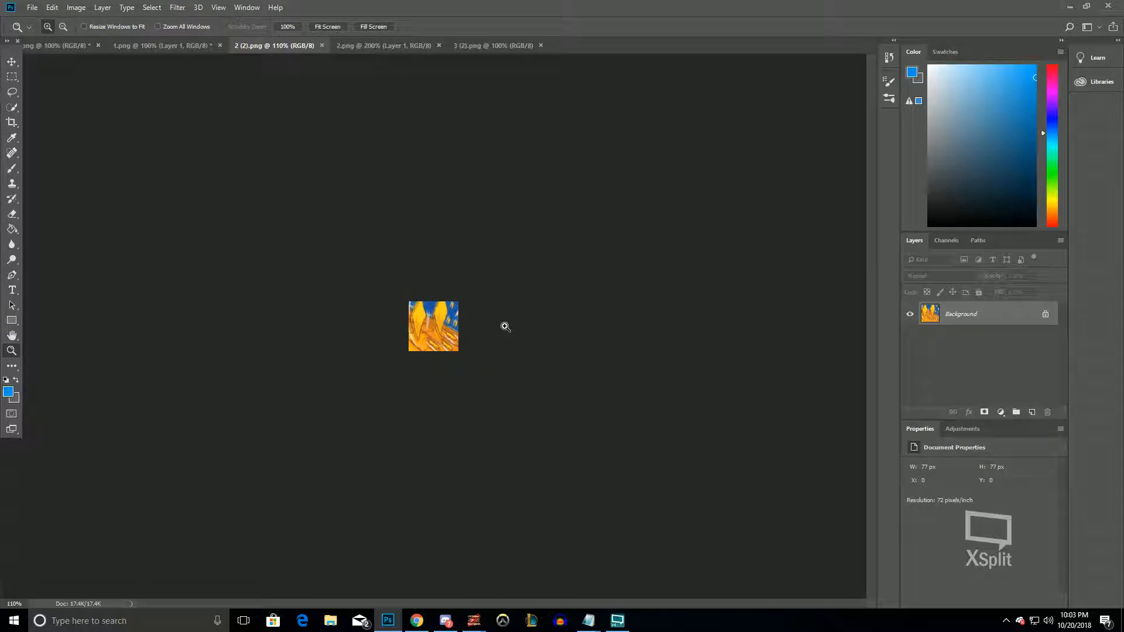
click(157, 46)
drag(437, 328, 437, 328)
scroll(437, 328, down, 10)
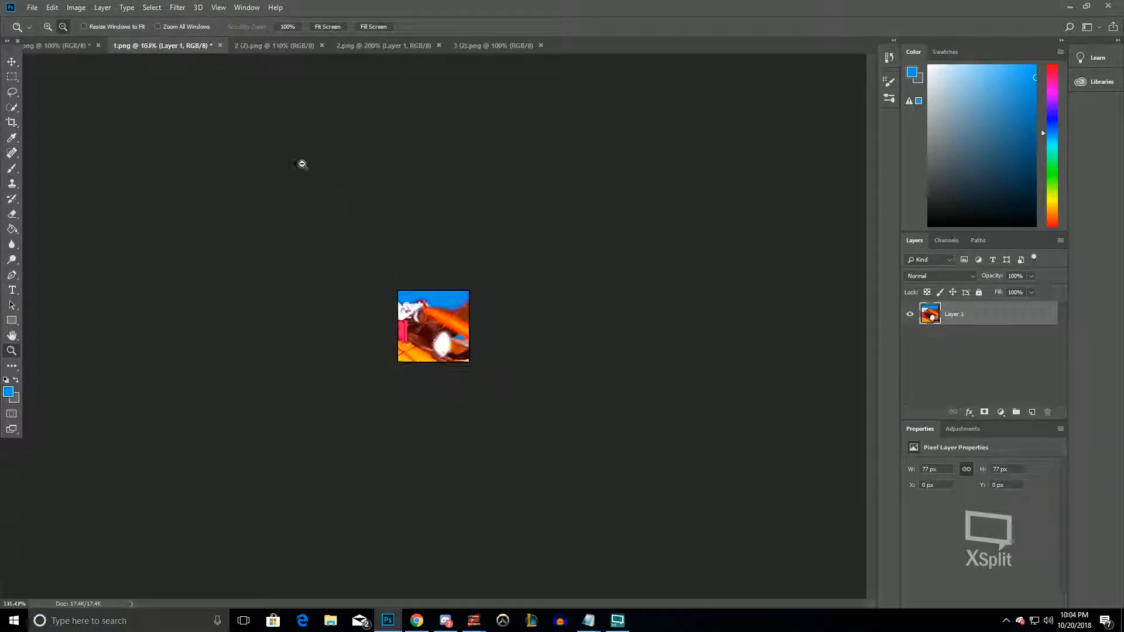
click(249, 45)
Close 1 (2).png and 1.png without saving their changes
click(97, 47)
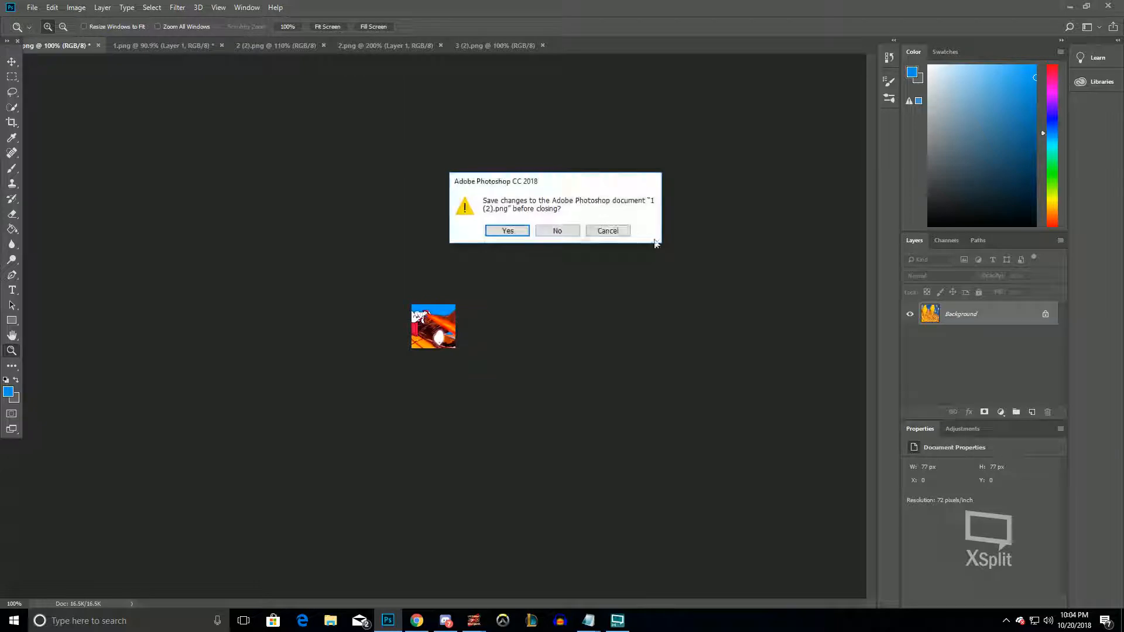
click(558, 229)
click(116, 46)
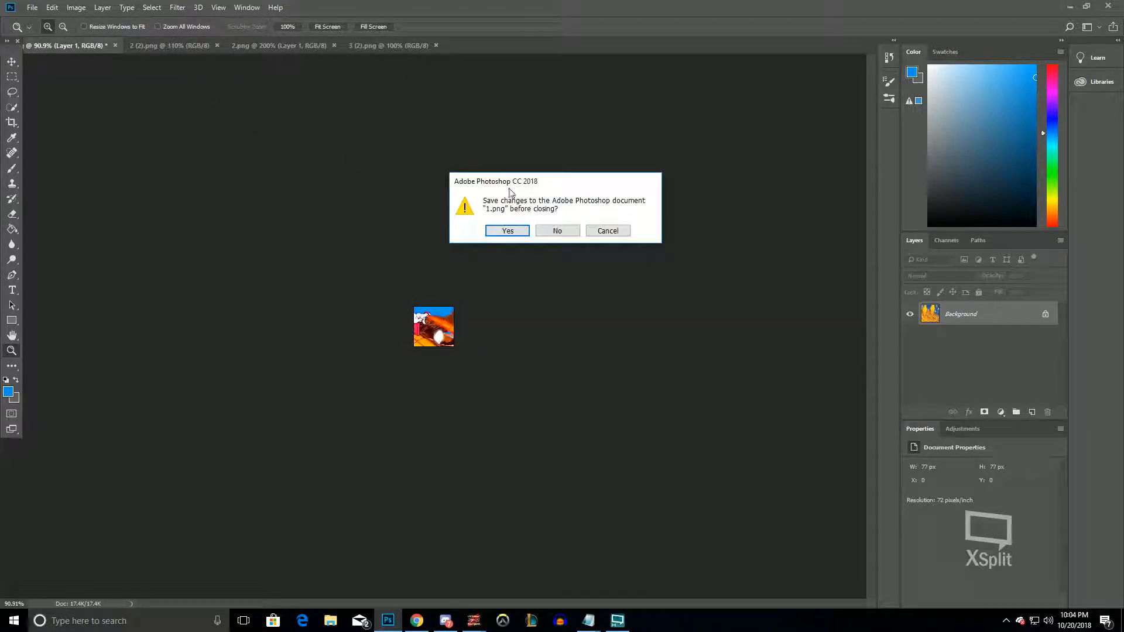
click(558, 229)
Shift the hue of the Blues in 2.png to -22 with Hue/Saturation
click(135, 45)
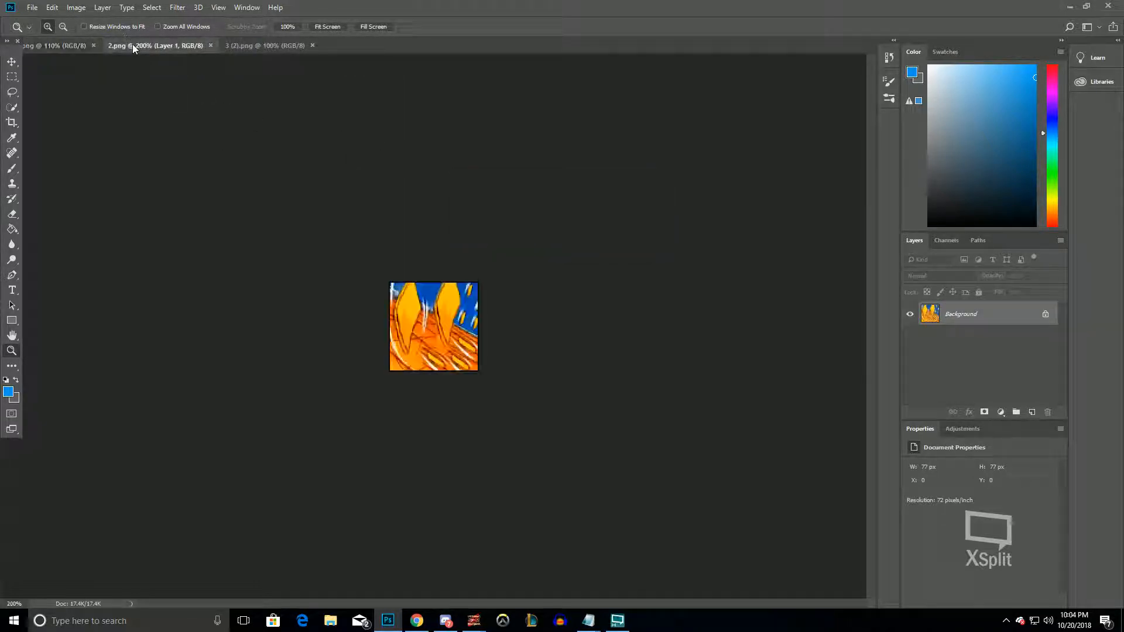
scroll(445, 232, down, 2)
right_click(457, 324)
click(486, 344)
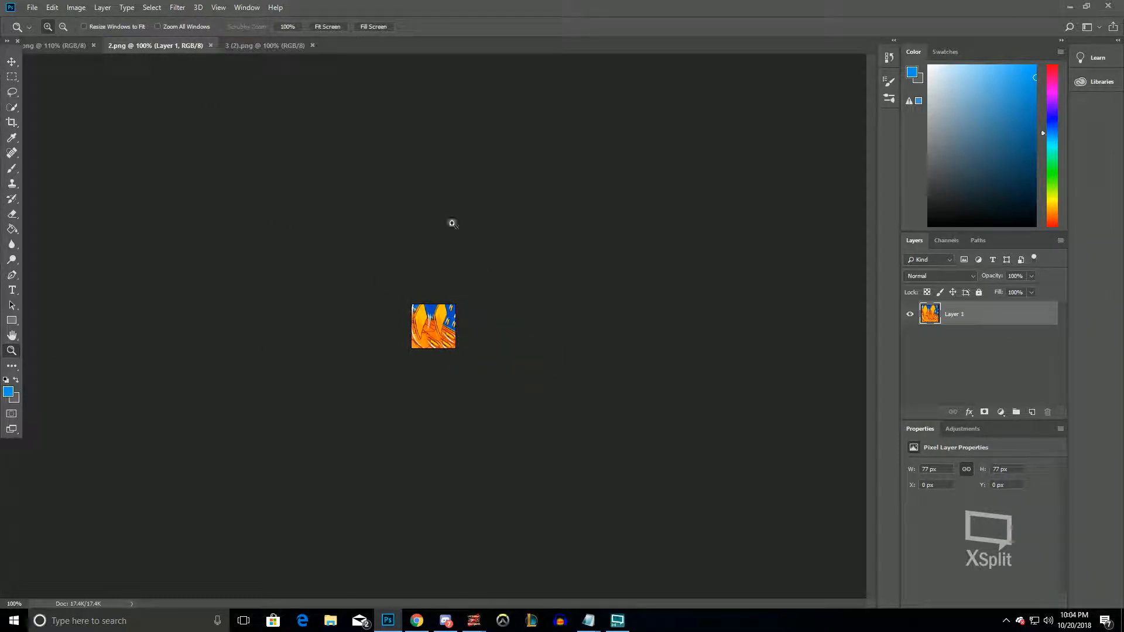
scroll(545, 280, up, 5)
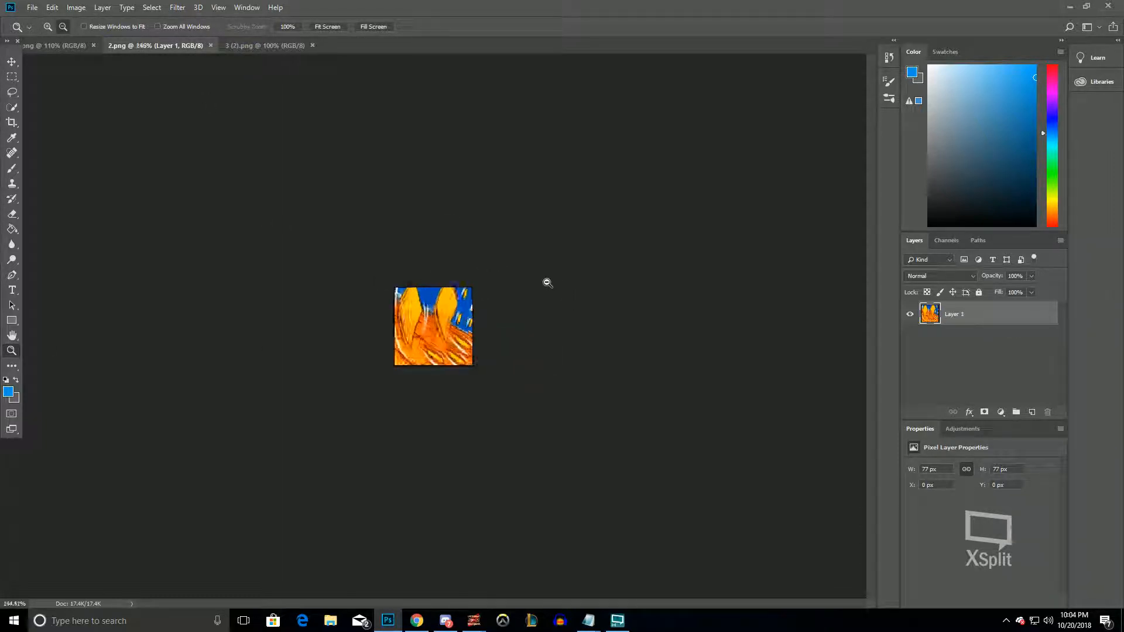
click(76, 7)
mouse_move(93, 35)
click(240, 99)
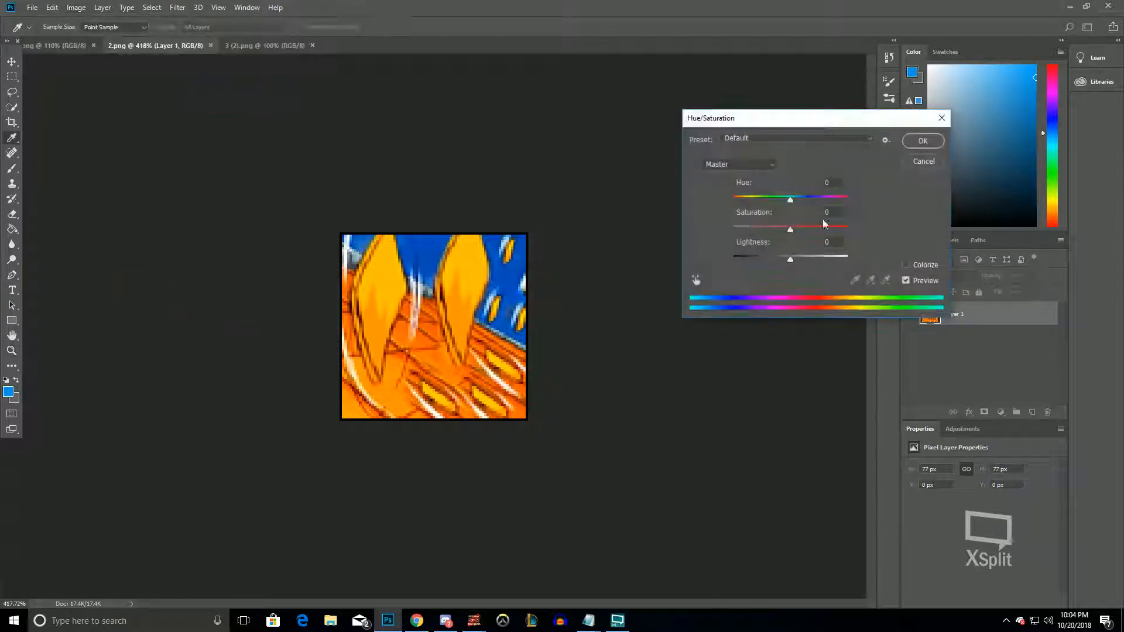
click(750, 166)
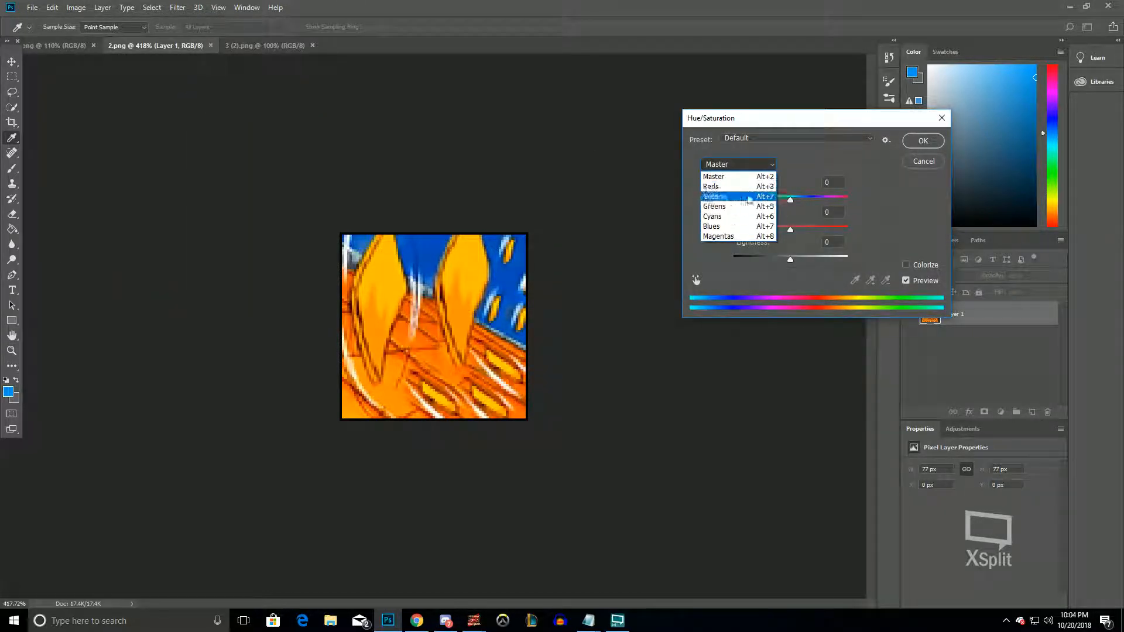
click(732, 226)
drag(791, 203, 783, 202)
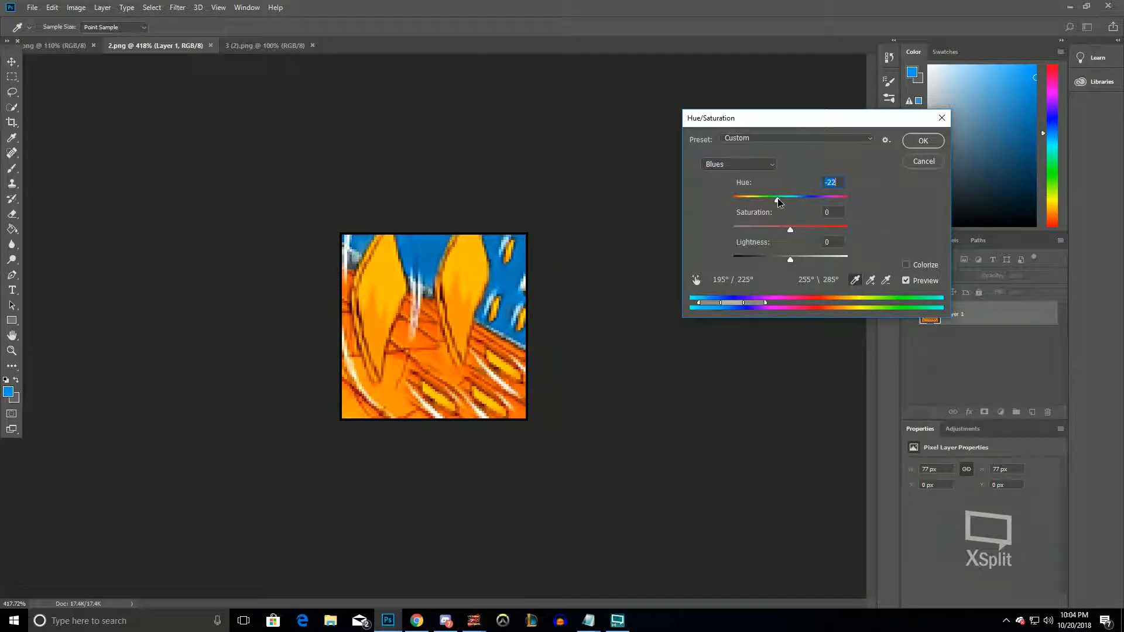
click(922, 141)
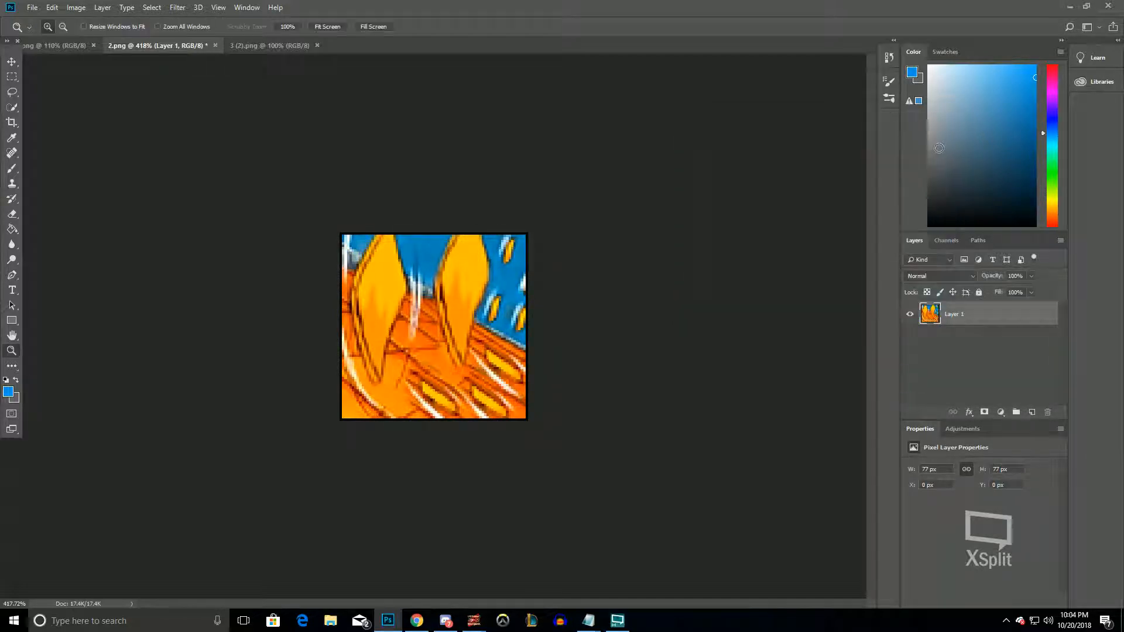
Select the picture area of 2.png inside its black border with the Rectangular Marquee tool
scroll(620, 168, up, 12)
scroll(793, 191, up, 4)
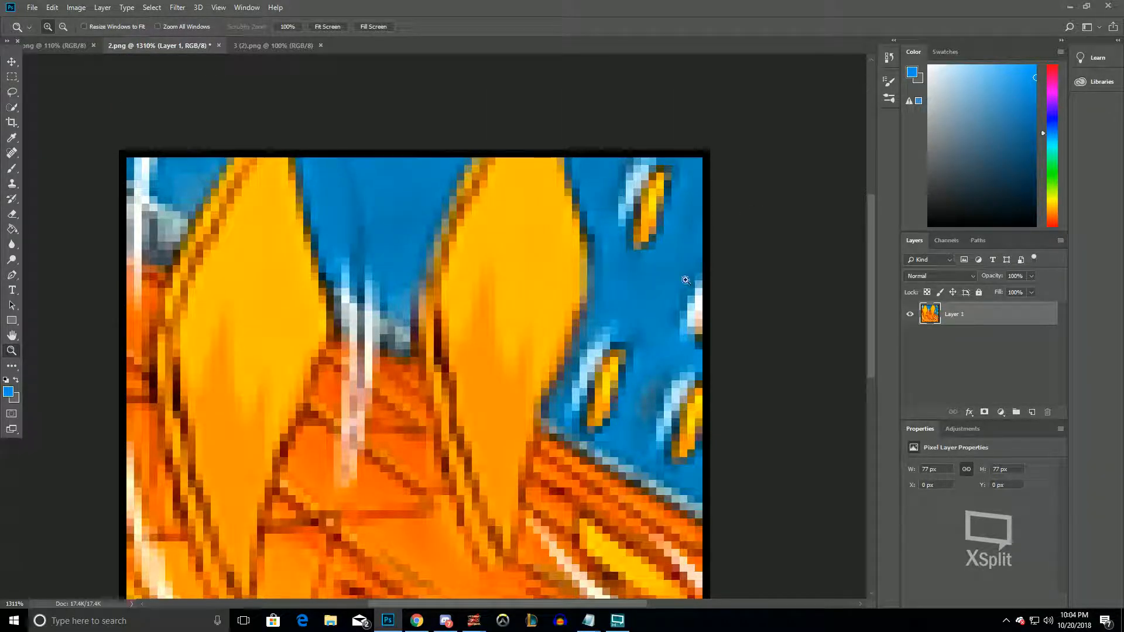
scroll(685, 280, down, 3)
click(12, 76)
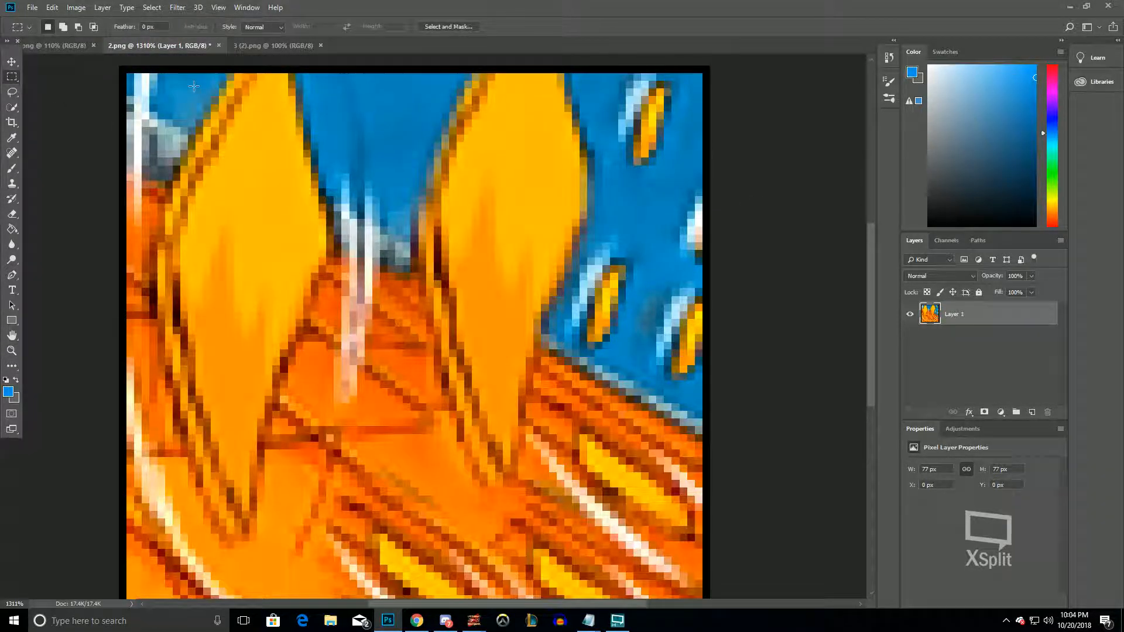
drag(128, 76, 700, 597)
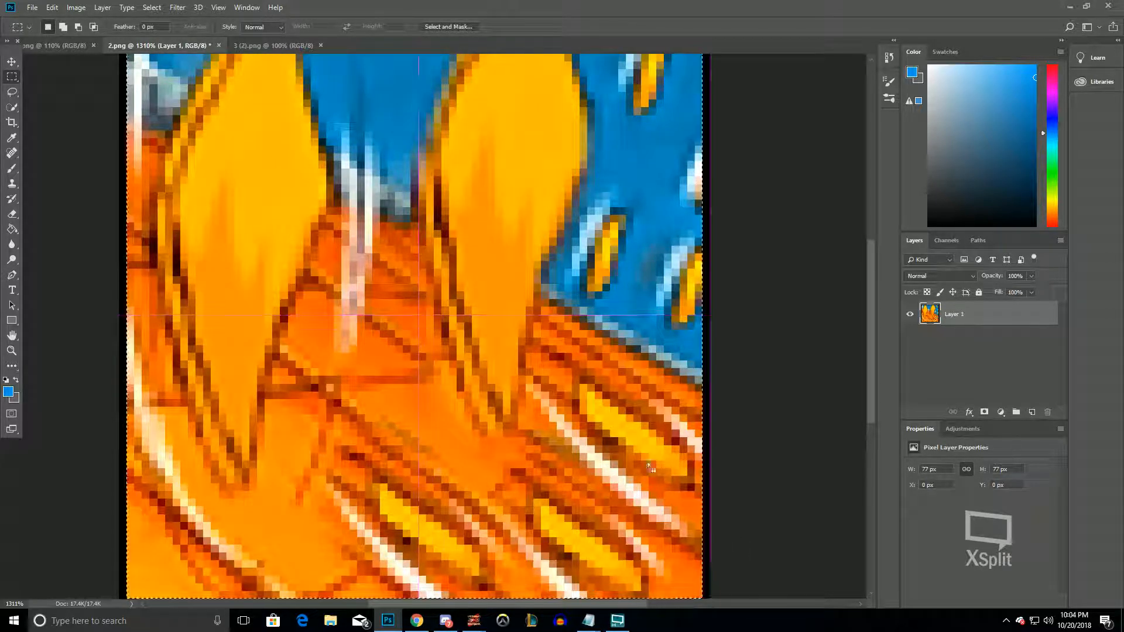
scroll(487, 274, up, 4)
Paint the blue patch between the two large yellow shapes bright blue with a size 6 brush, after a glance at 2 (2).png
click(11, 168)
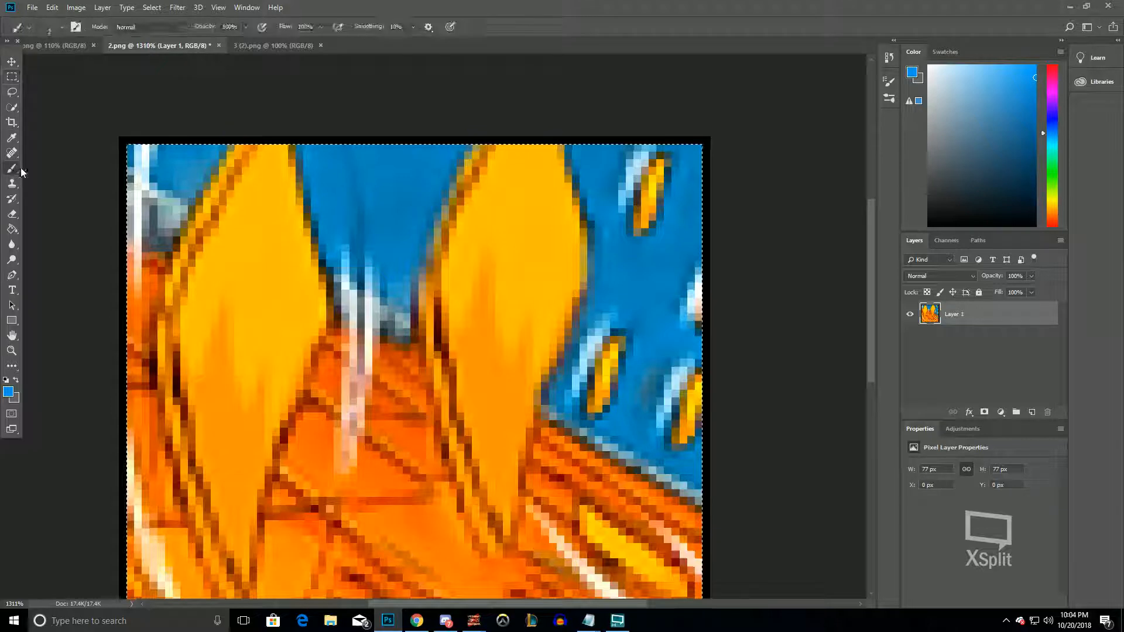
click(63, 46)
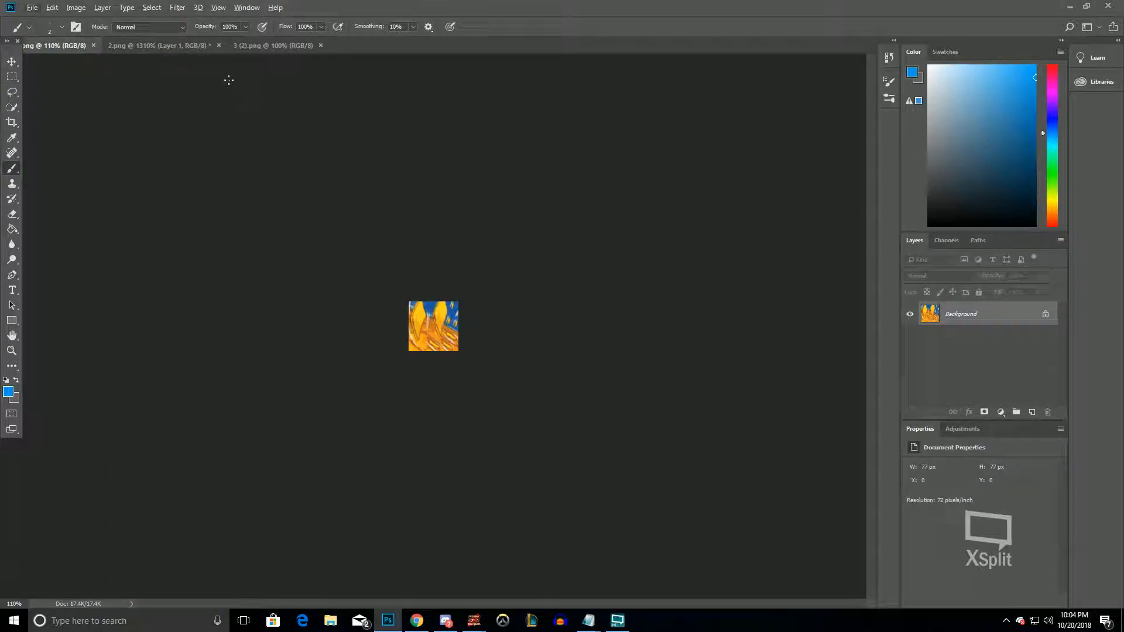
click(135, 46)
scroll(501, 291, up, 1)
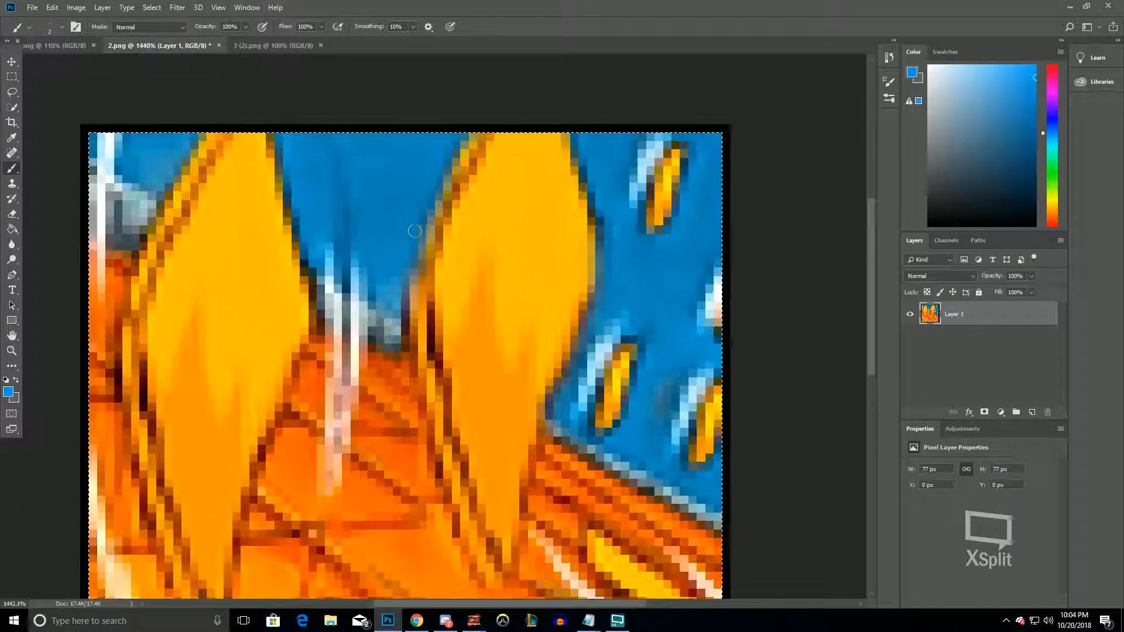
click(61, 27)
text(4)
drag(117, 49, 108, 50)
text(6)
click(389, 209)
mouse_move(389, 239)
mouse_down()
mouse_move(412, 176)
mouse_move(308, 141)
mouse_move(325, 209)
mouse_move(378, 200)
mouse_up()
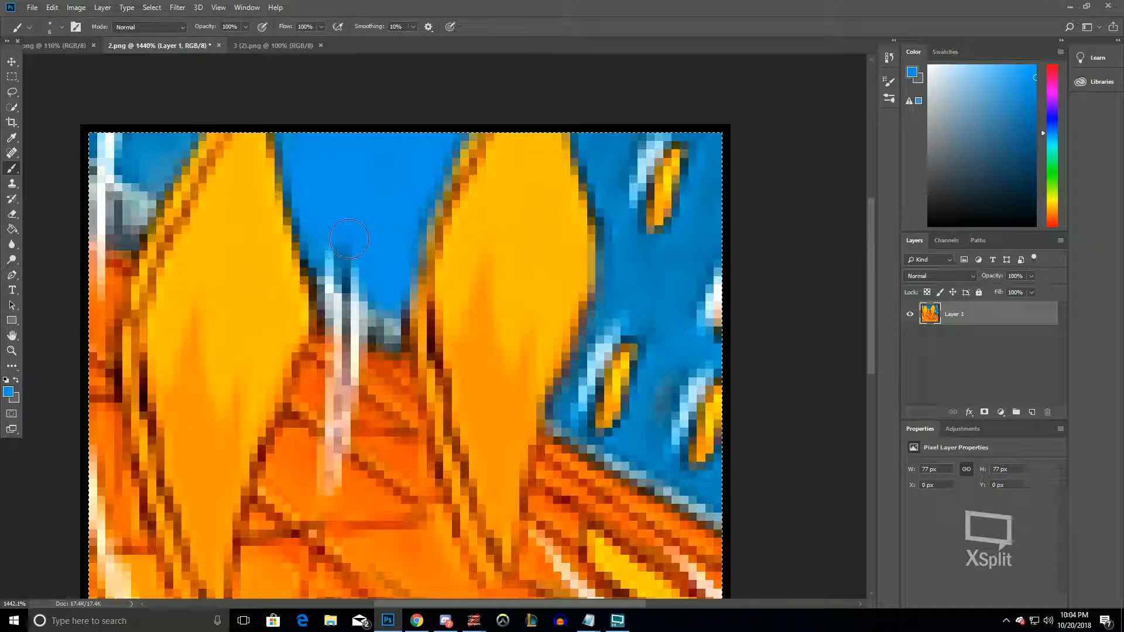
mouse_move(311, 228)
mouse_down()
mouse_move(342, 269)
mouse_move(382, 293)
mouse_up()
Paint bright blue over the blue area to the right of the yellow shapes, around the small yellow marks
click(659, 293)
mouse_move(636, 269)
mouse_down()
mouse_move(608, 183)
mouse_move(619, 152)
mouse_up()
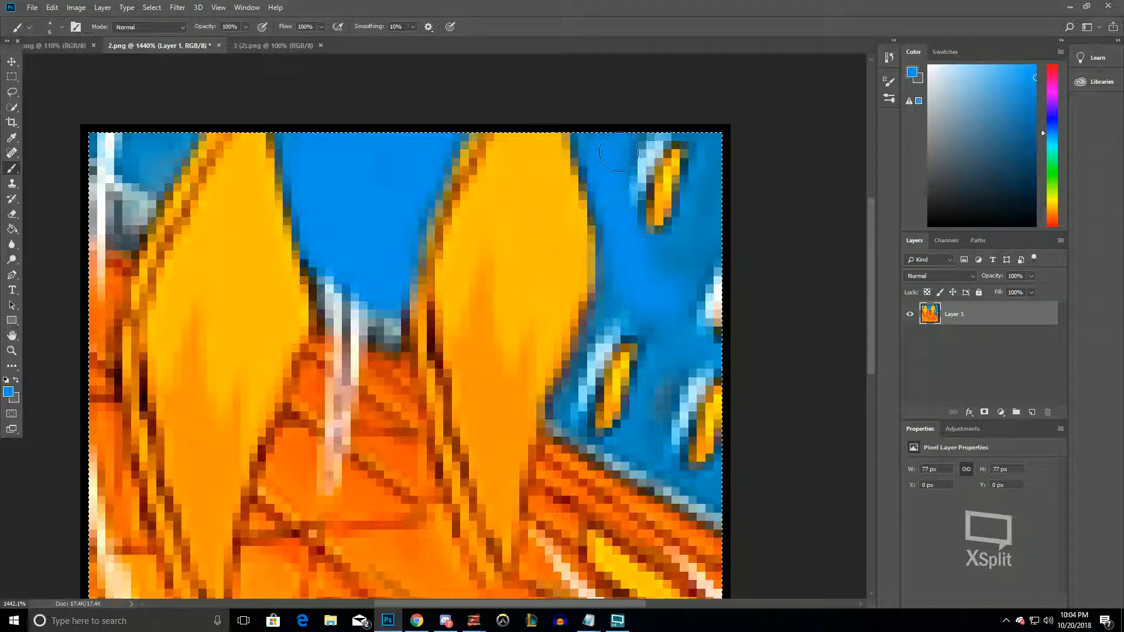
mouse_move(644, 211)
mouse_down()
mouse_move(699, 193)
mouse_move(708, 141)
mouse_up()
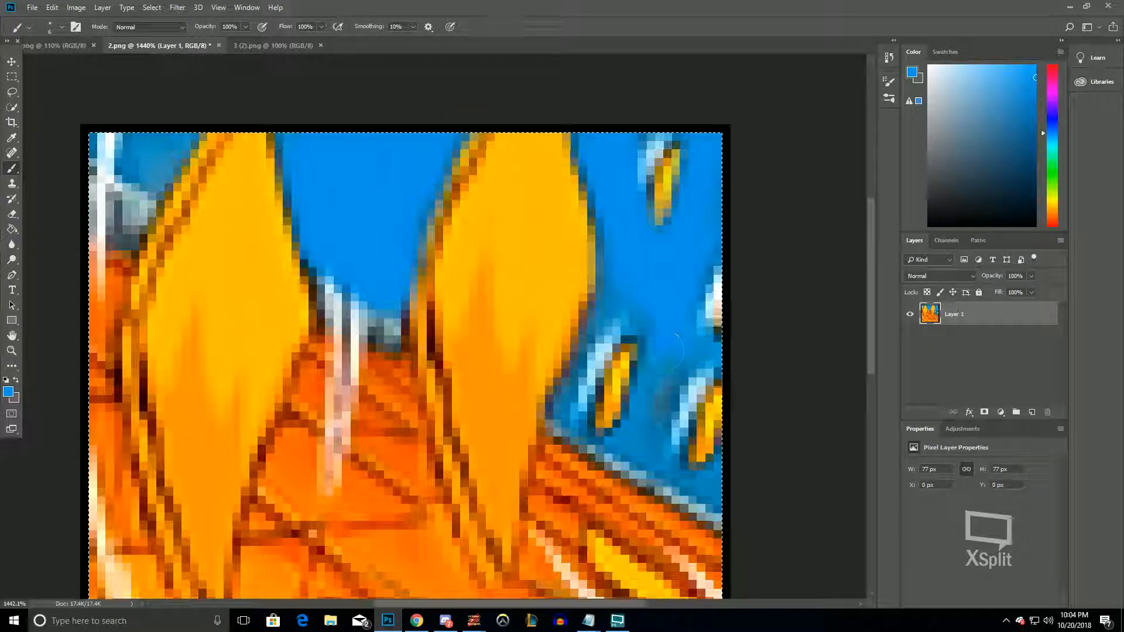
scroll(667, 306, down, 1)
mouse_move(667, 305)
mouse_down()
mouse_move(650, 387)
mouse_move(629, 401)
mouse_move(697, 457)
mouse_move(716, 434)
mouse_up()
drag(694, 318, 719, 304)
click(622, 262)
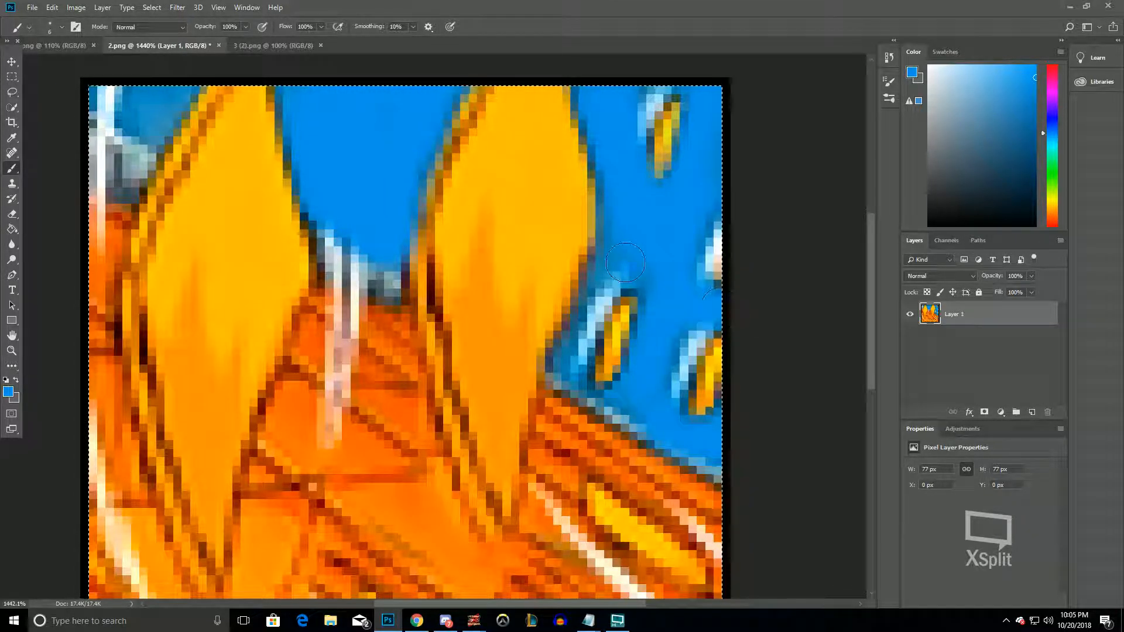
Reduce the brush size to 4 and paint the remaining narrow blue gaps and the picture's upper-left blue corner
click(61, 27)
text(4)
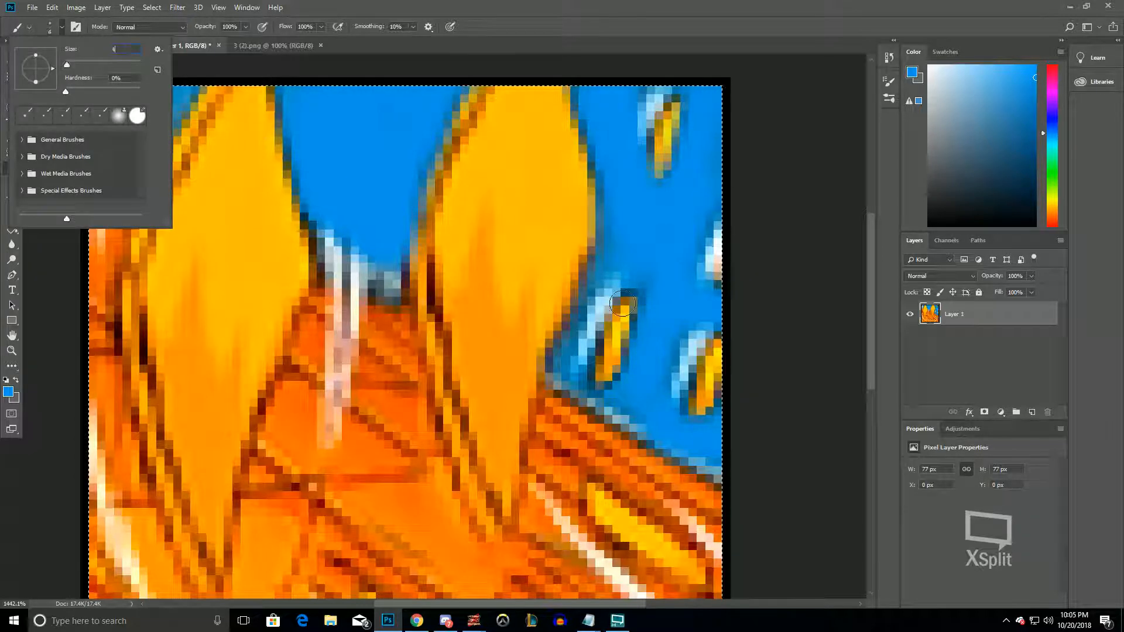
mouse_move(621, 266)
mouse_down()
mouse_move(565, 338)
mouse_move(564, 365)
mouse_move(605, 406)
mouse_move(653, 415)
mouse_up()
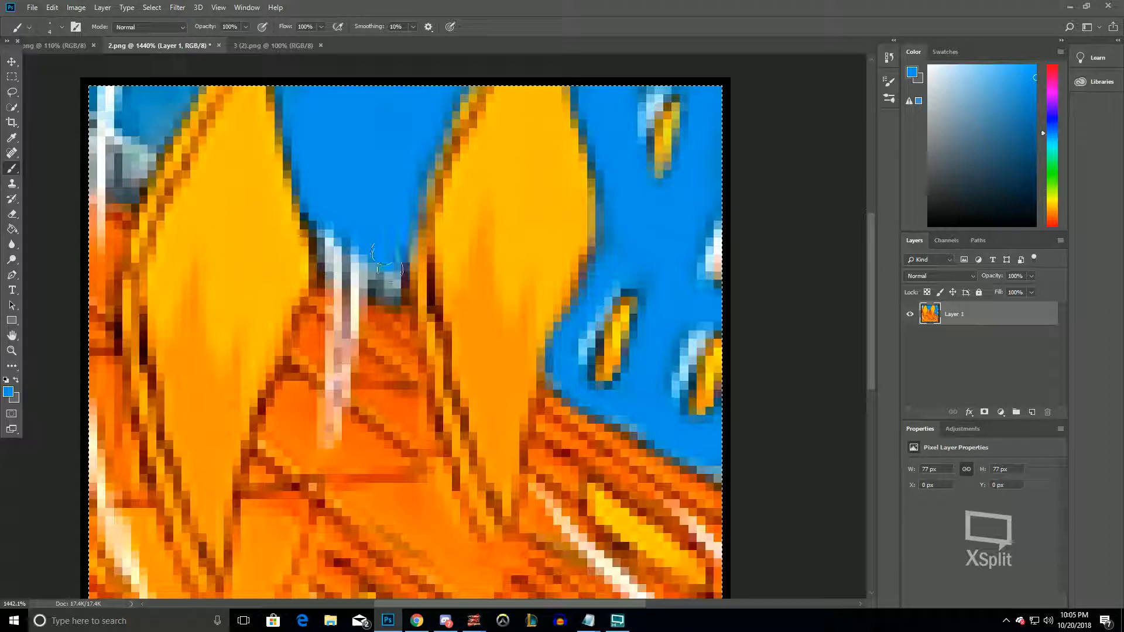
mouse_move(161, 138)
mouse_down()
mouse_move(129, 126)
mouse_move(152, 96)
mouse_move(167, 121)
mouse_move(136, 127)
mouse_up()
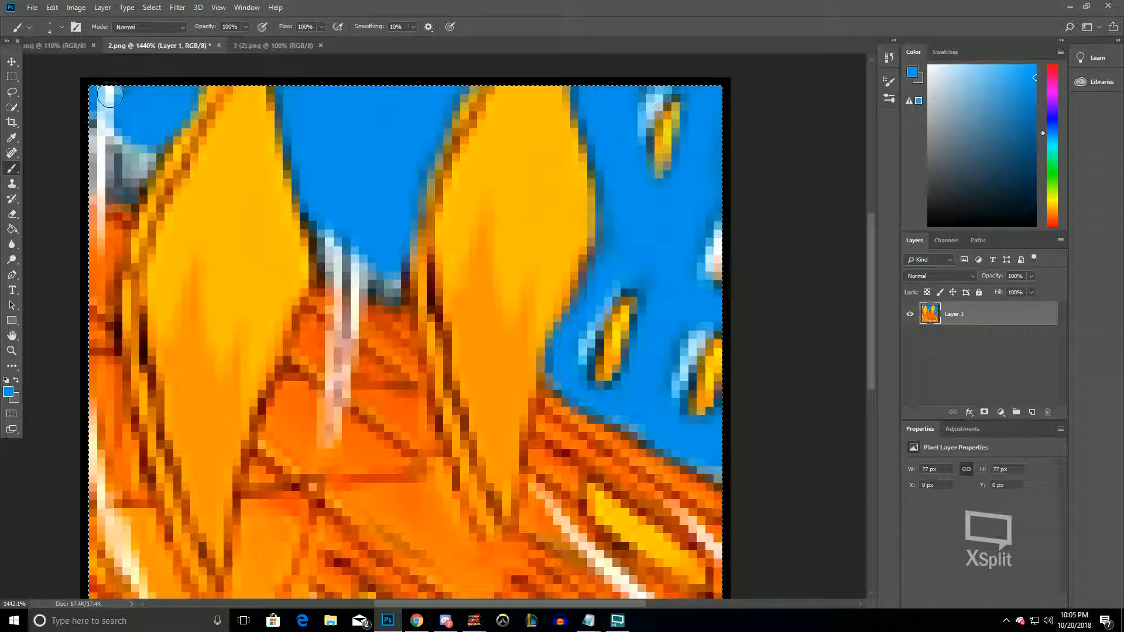
View the repainted 2.png at 100% zoom and remove the selection
click(12, 350)
right_click(348, 336)
click(370, 352)
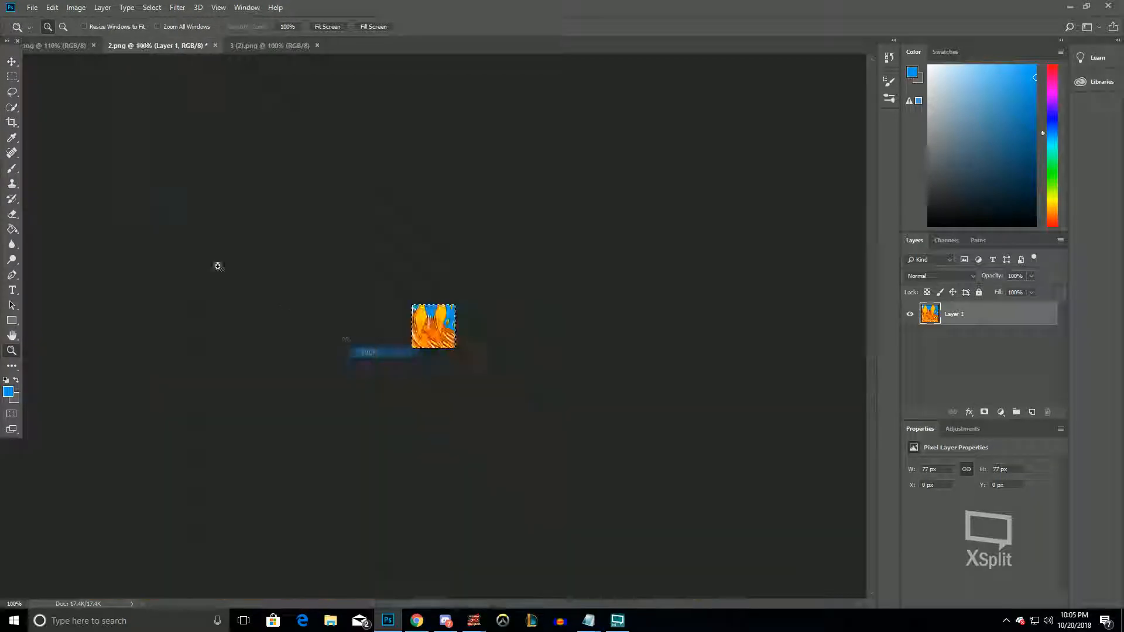
click(12, 76)
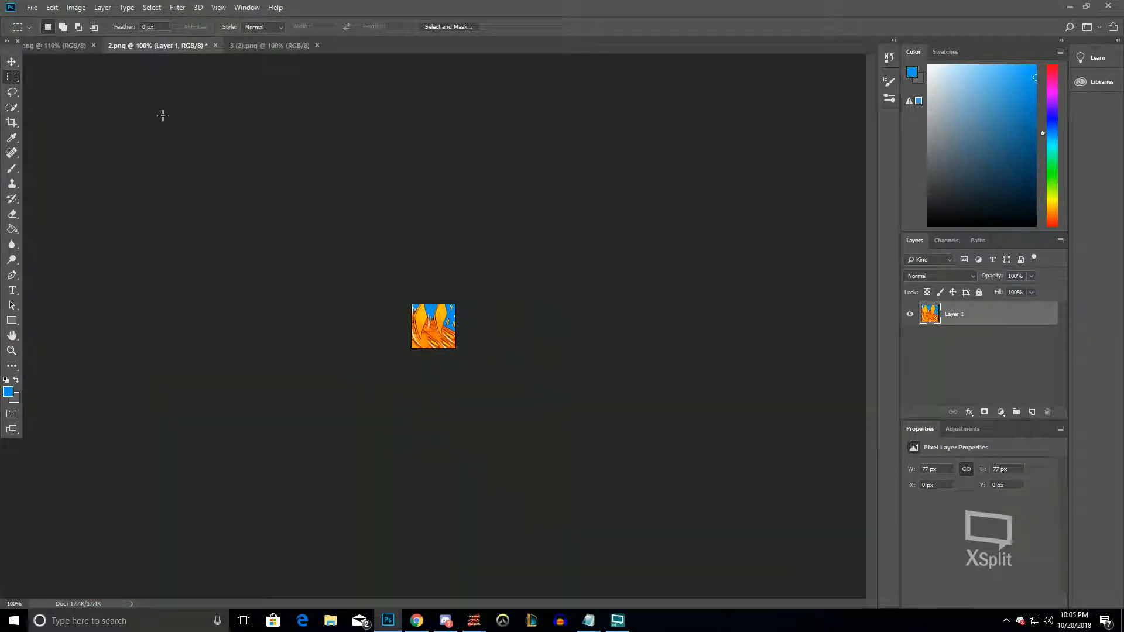
Brighten 2.png with Levels, setting the white input level to 242
click(75, 7)
mouse_move(94, 35)
click(217, 48)
drag(725, 254, 719, 254)
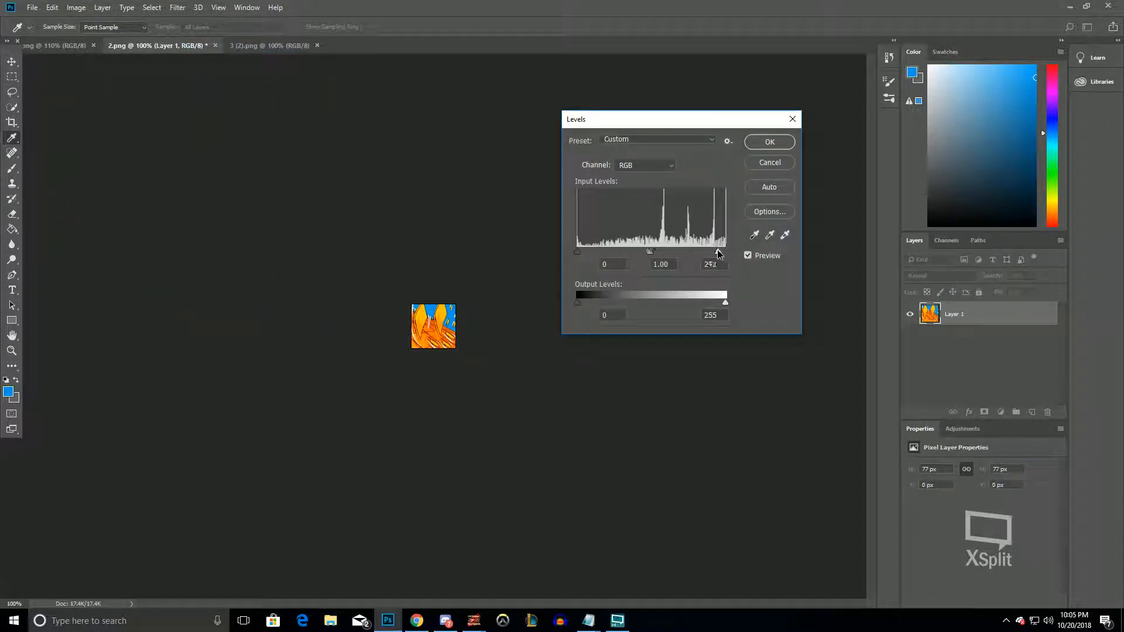
click(765, 142)
scroll(424, 194, up, 6)
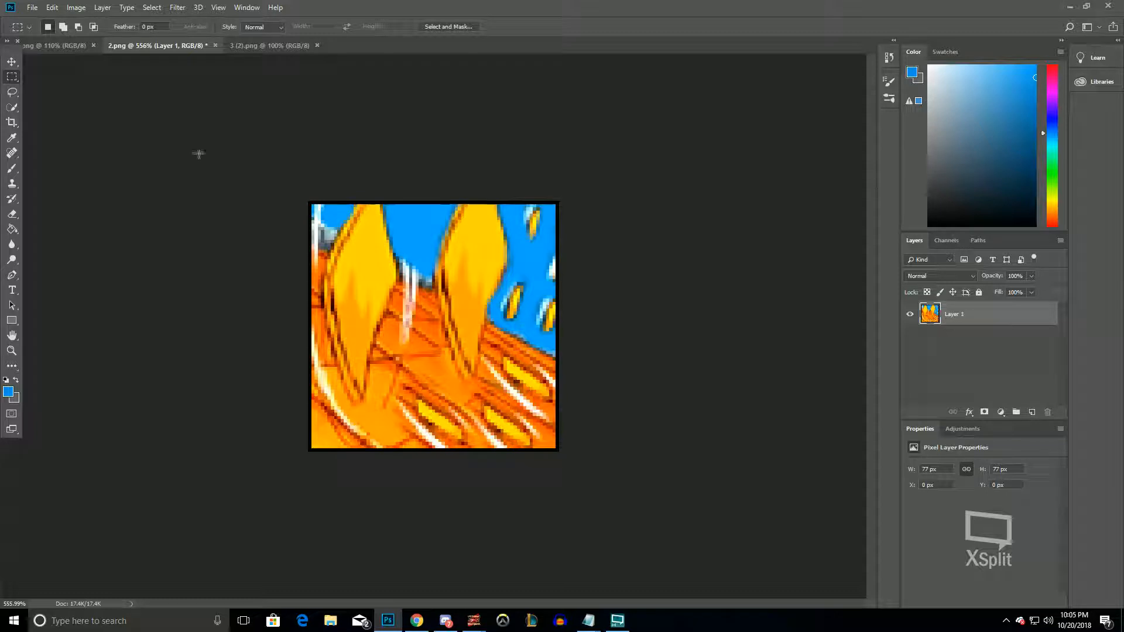
Close 2 (2).png and 2.png without saving the changes
click(58, 45)
click(93, 45)
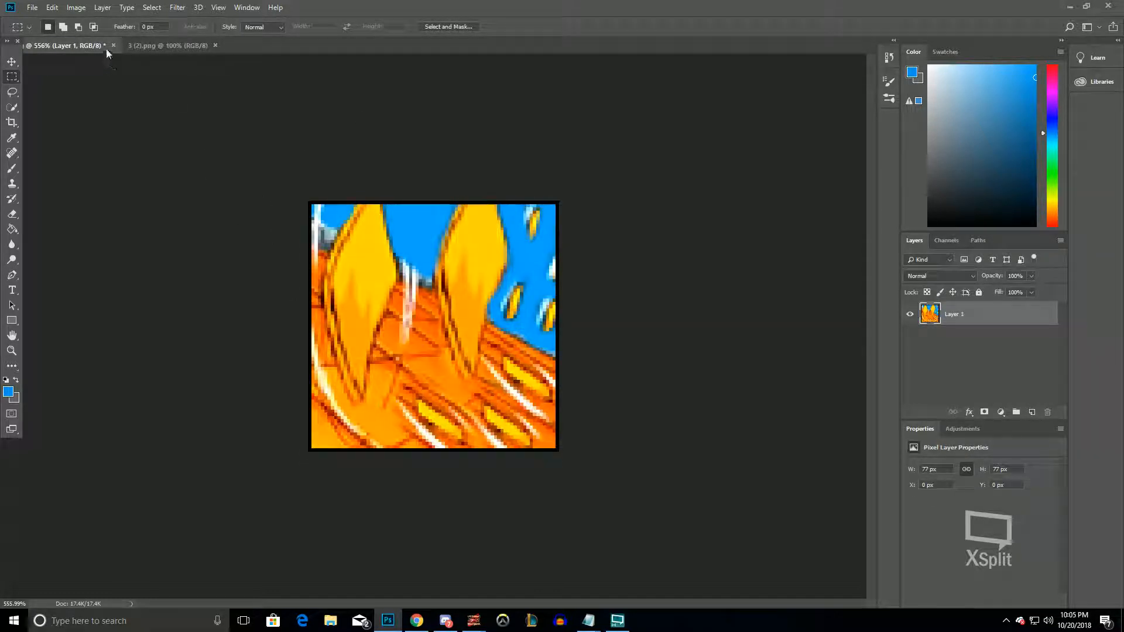
click(113, 45)
click(557, 231)
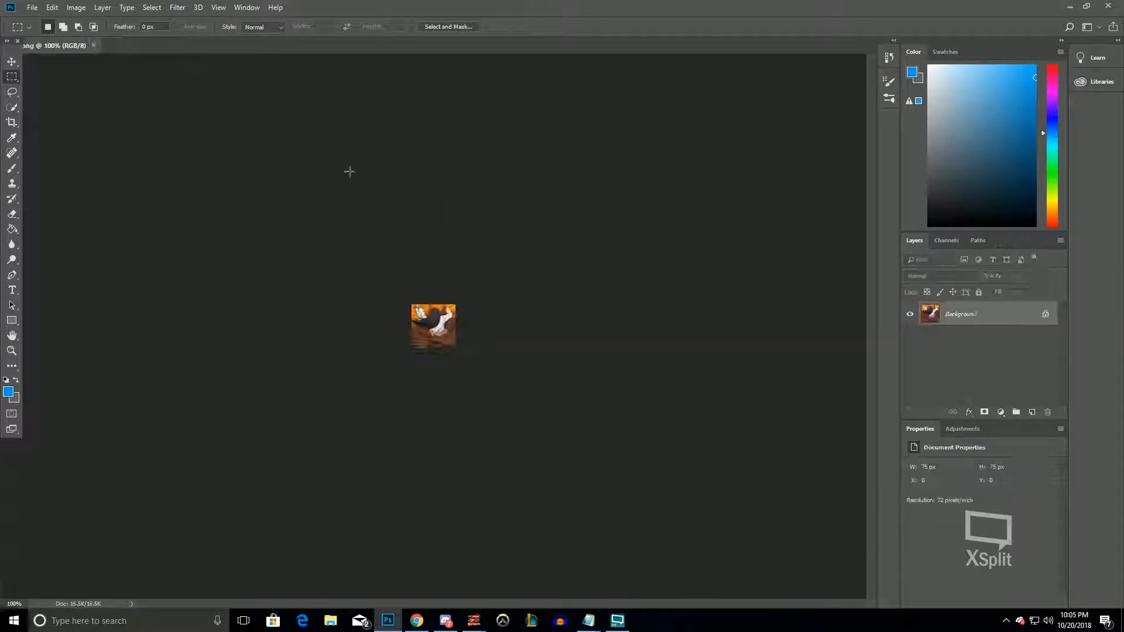
Open the bordered pictures 1.png, 2.png and 3.png from the Hiruzen folder and look closely at 1.png
click(32, 7)
click(41, 29)
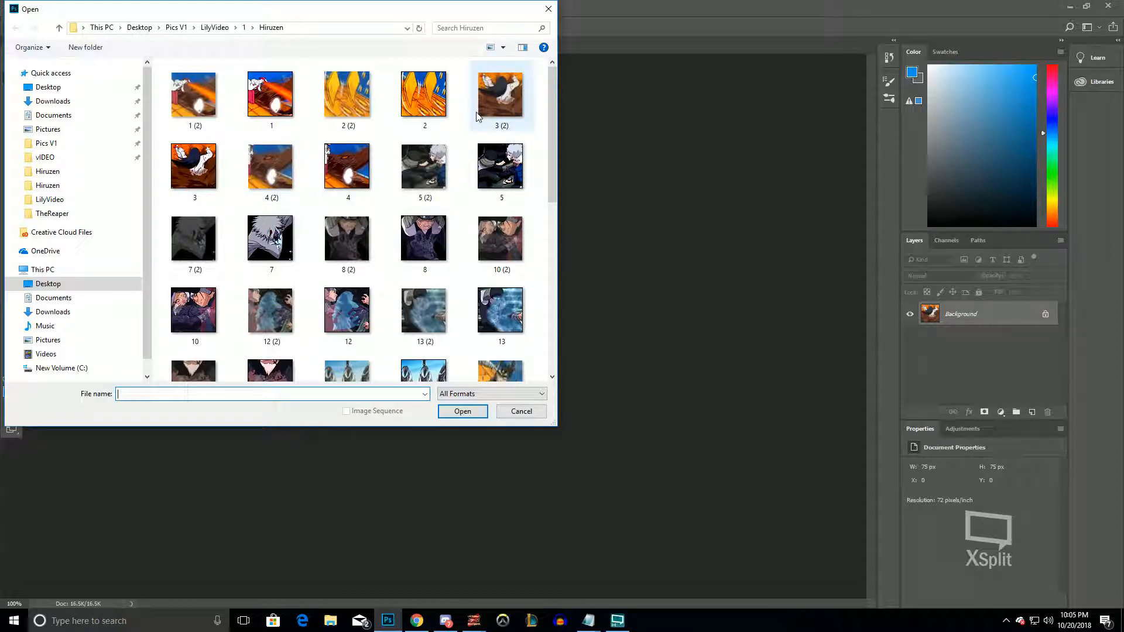
double_click(270, 94)
scroll(431, 352, up, 5)
scroll(455, 325, down, 4)
mouse_move(289, 436)
mouse_down()
mouse_move(142, 363)
mouse_move(151, 381)
mouse_up()
drag(345, 464, 207, 411)
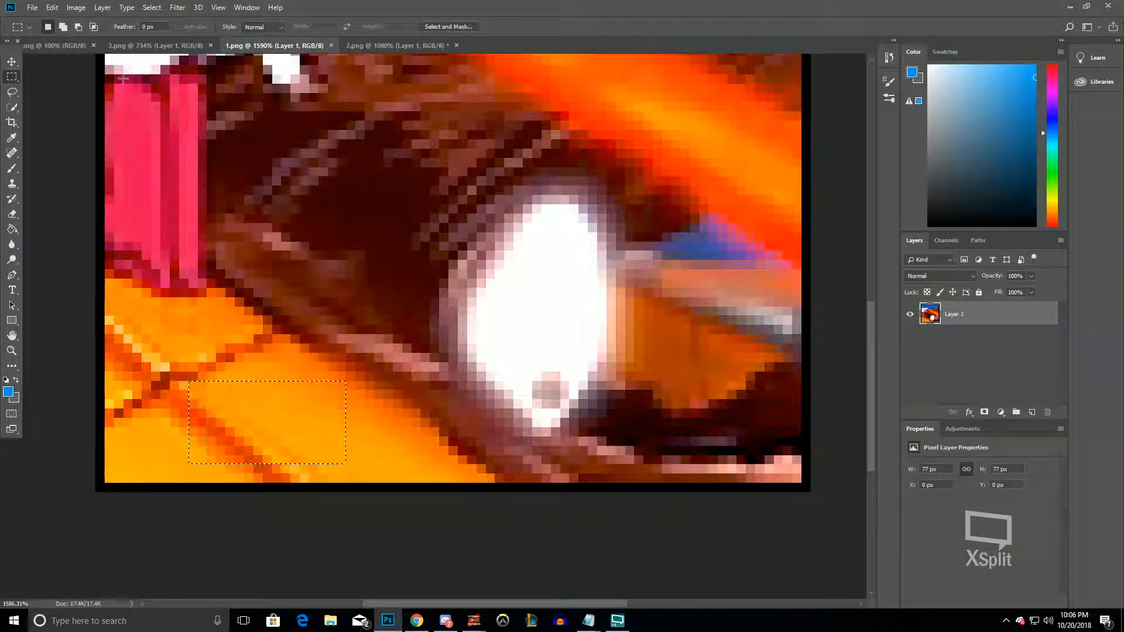
Examine the orange background along the upper edge of 3.png
click(155, 45)
key(ctrl+minus)
key(ctrl+plus)
key(ctrl+plus)
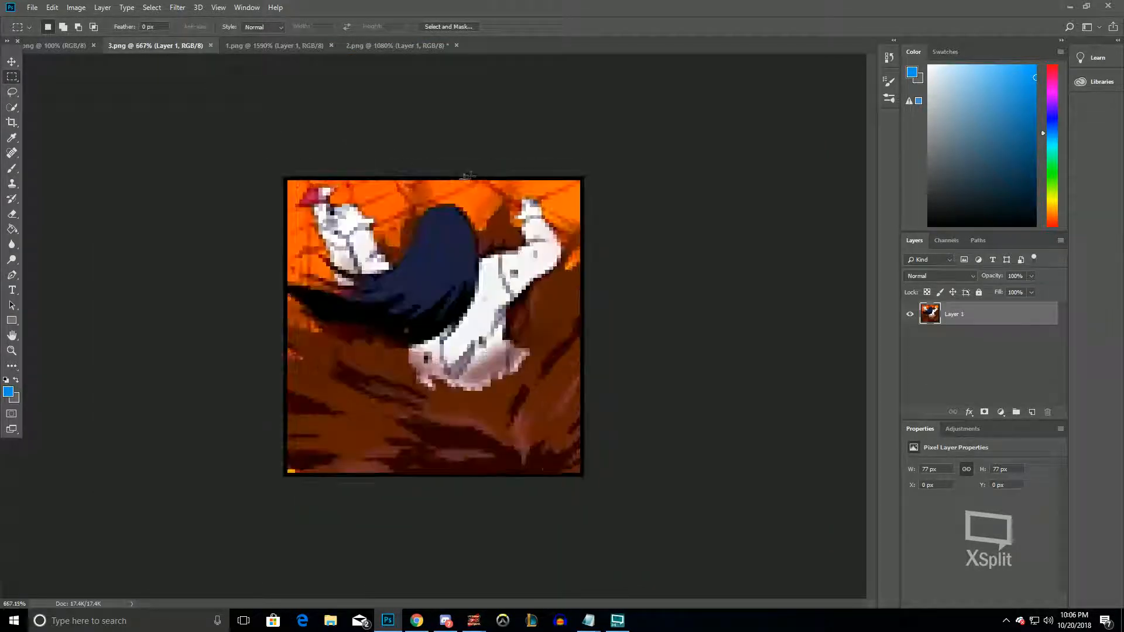
drag(390, 153, 406, 146)
drag(556, 151, 523, 141)
drag(609, 152, 530, 128)
click(619, 149)
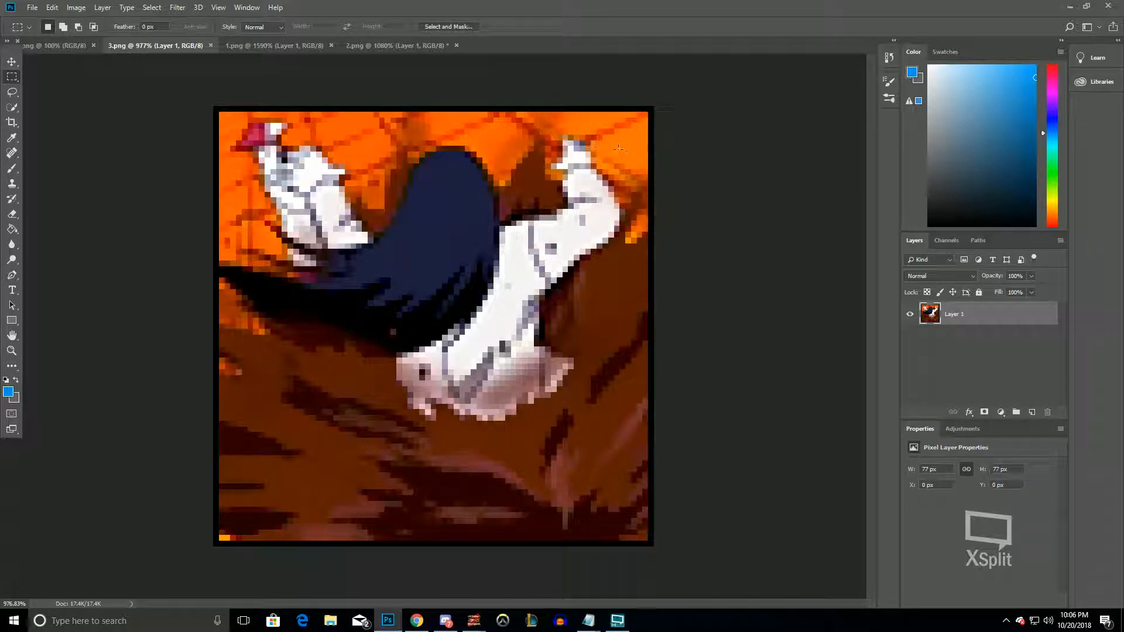
Try shifting the Reds hue of the whole 3.png picture to +11 and +5 with Hue/Saturation
click(77, 7)
mouse_move(94, 38)
click(223, 100)
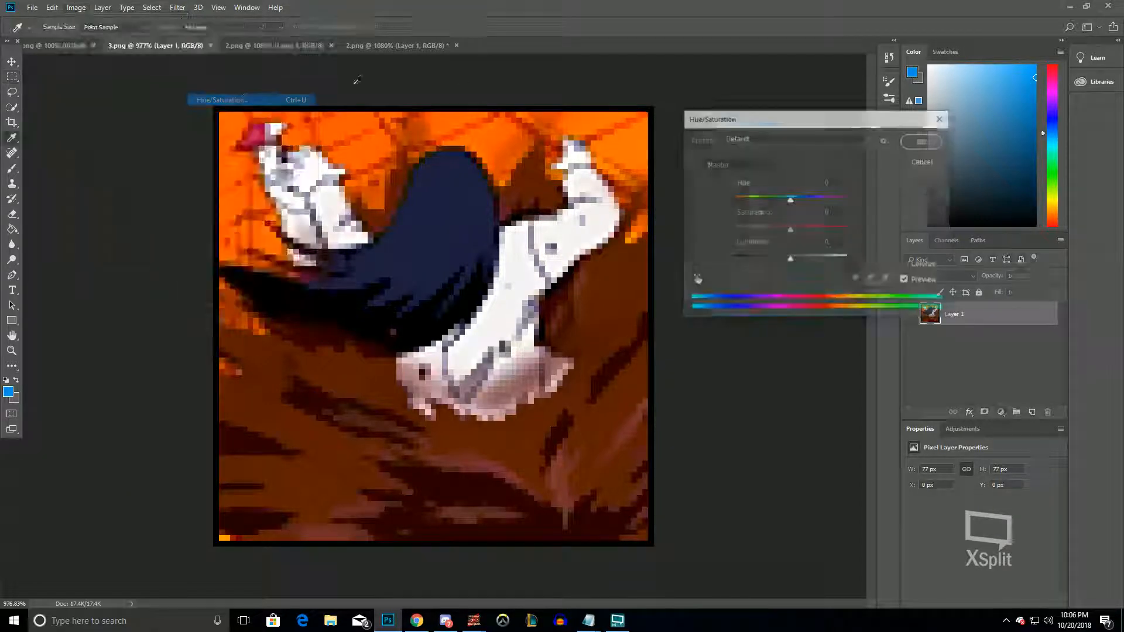
click(731, 166)
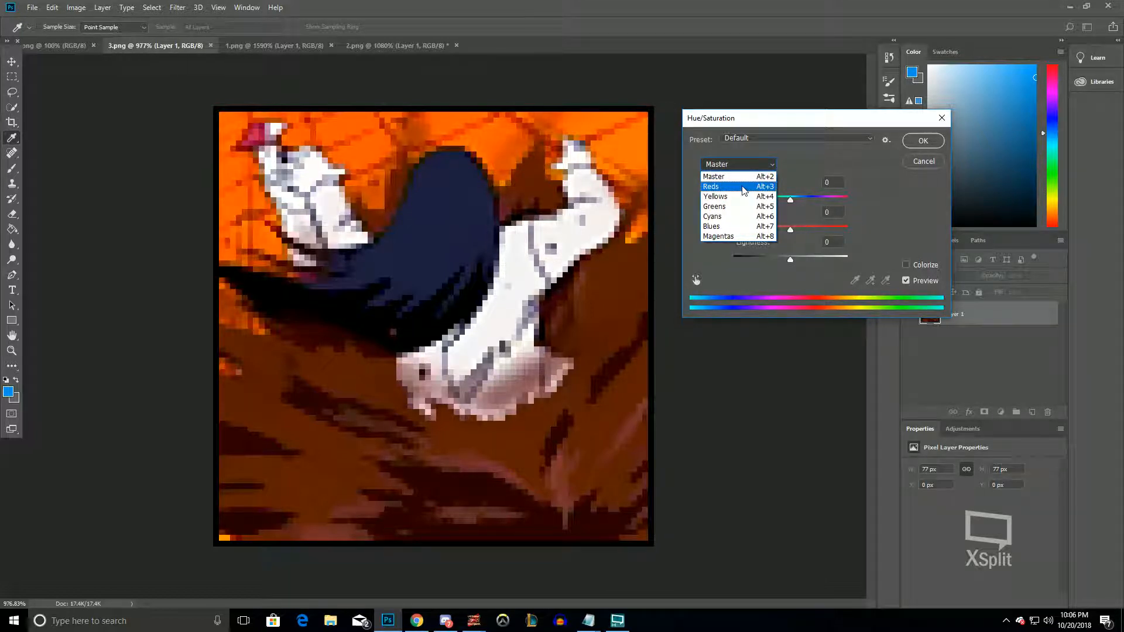
click(743, 187)
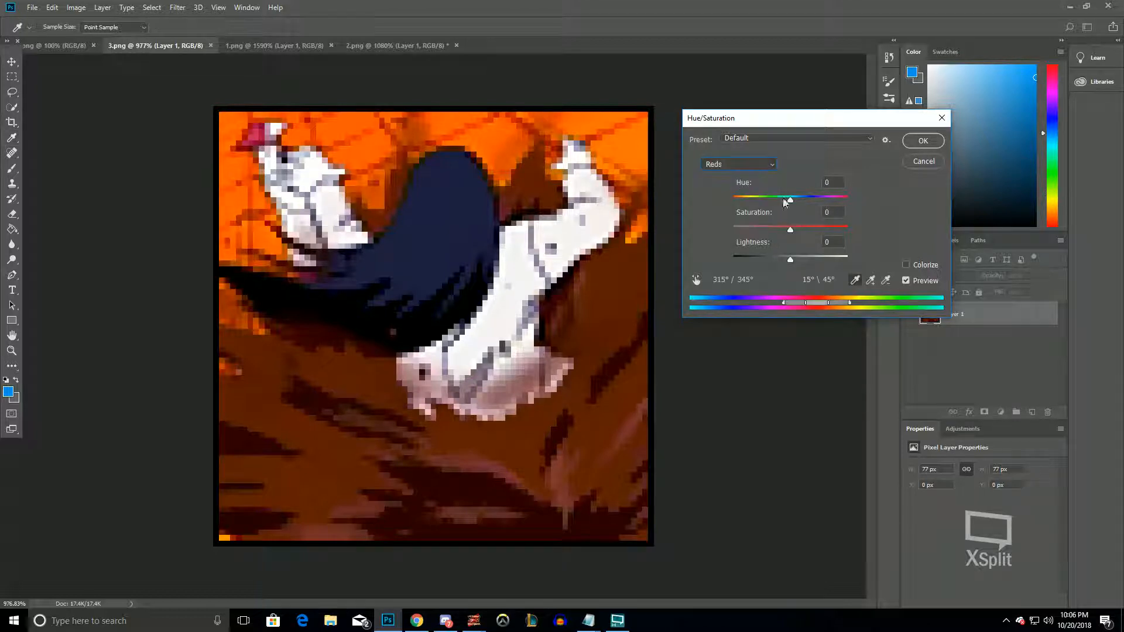
mouse_move(790, 201)
mouse_down()
mouse_move(774, 196)
mouse_move(799, 202)
mouse_up()
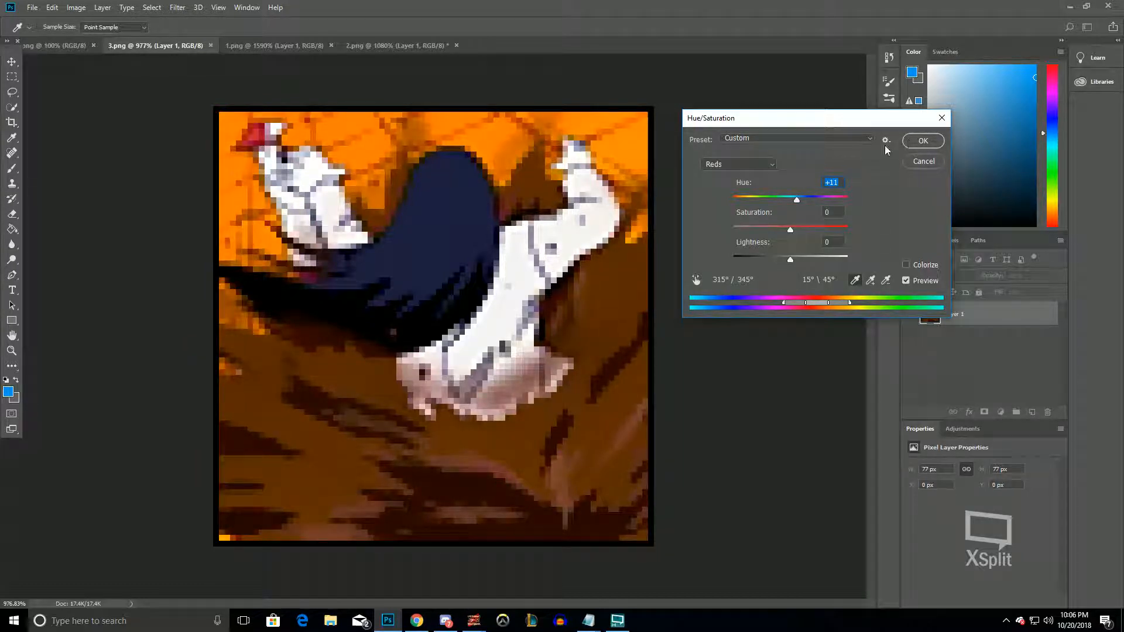
drag(800, 203, 795, 199)
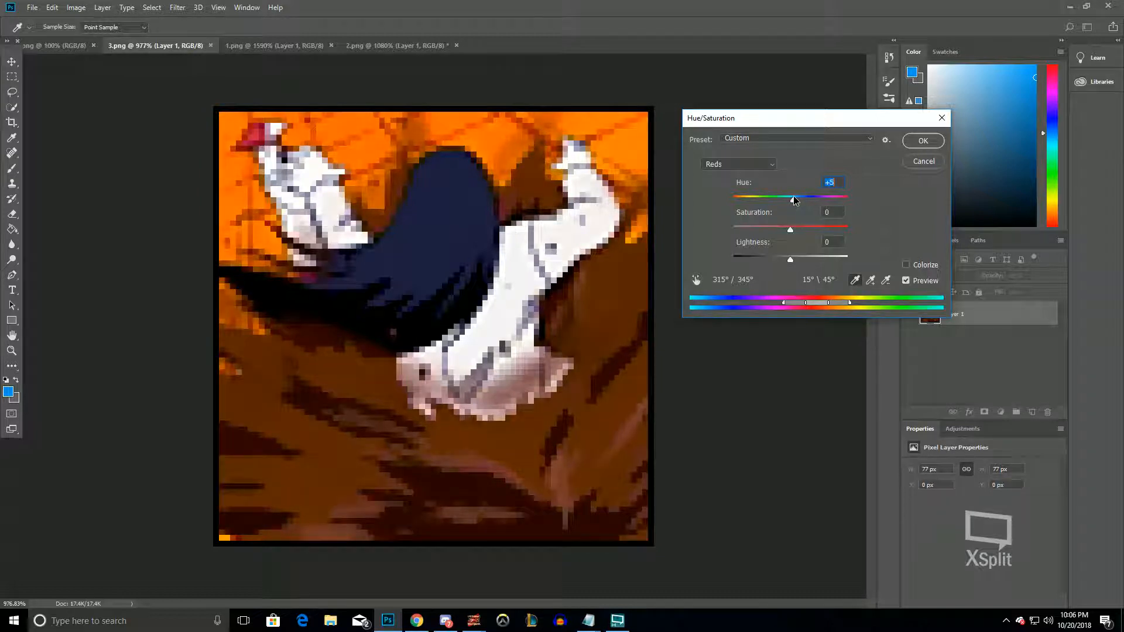
click(926, 168)
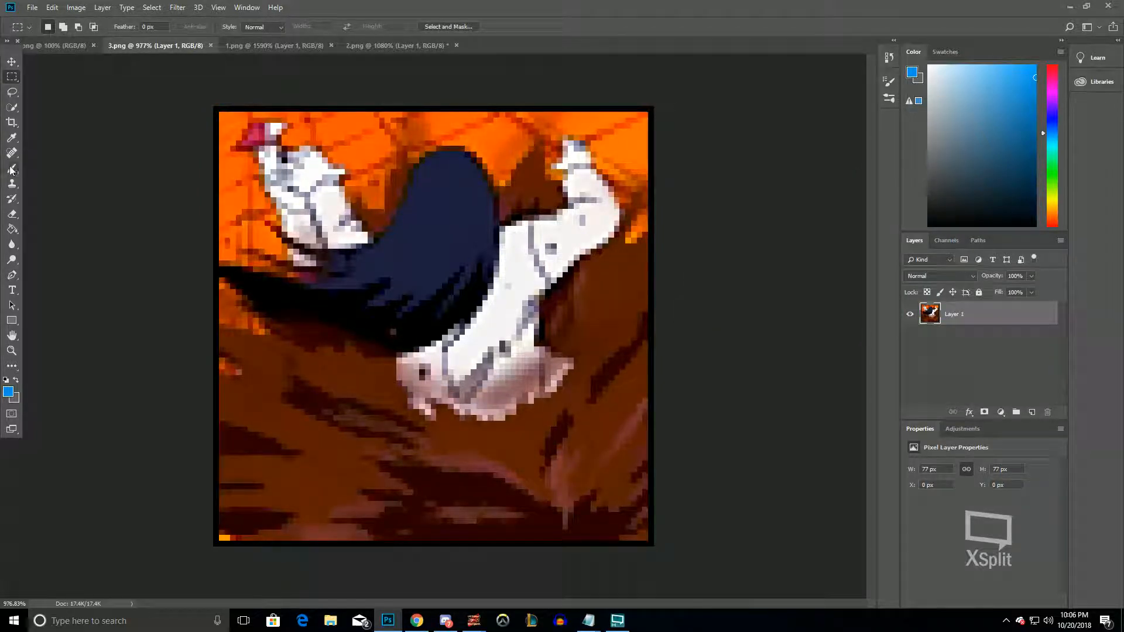
Select the orange background along the upper part of 3.png with the Quick Selection tool, leaving out the figure
click(12, 108)
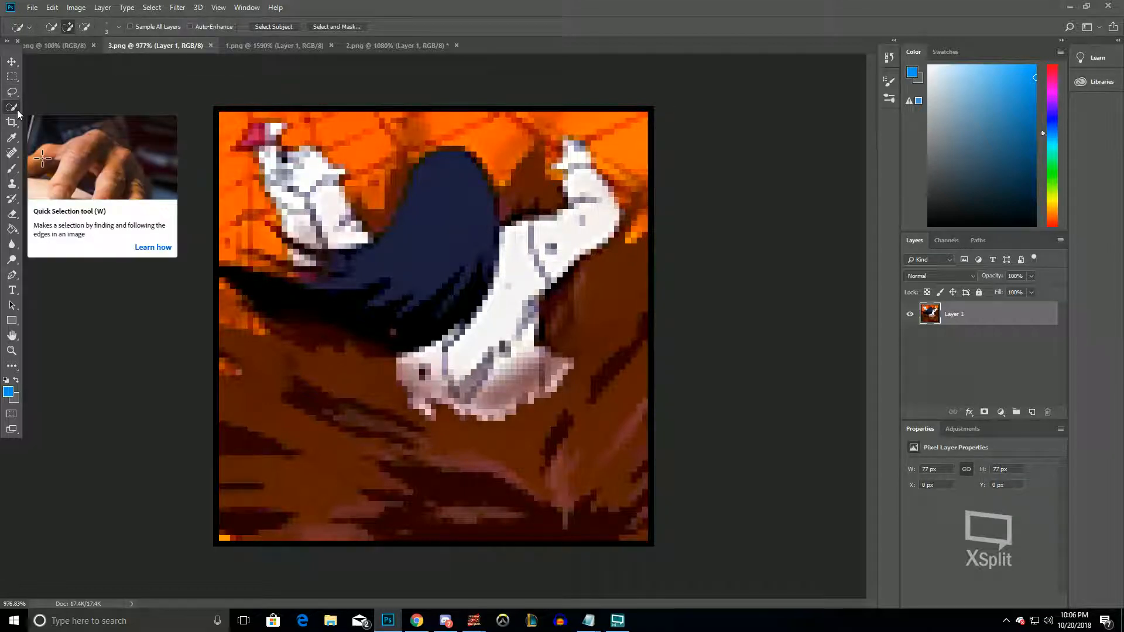
drag(235, 223, 335, 138)
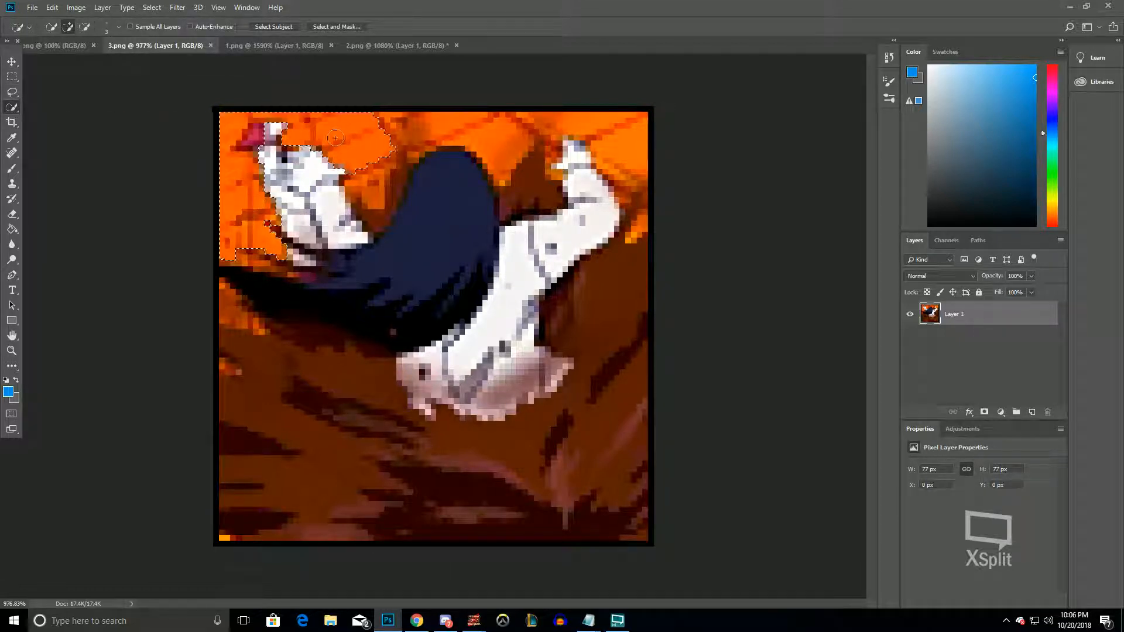
click(84, 28)
drag(381, 151, 326, 121)
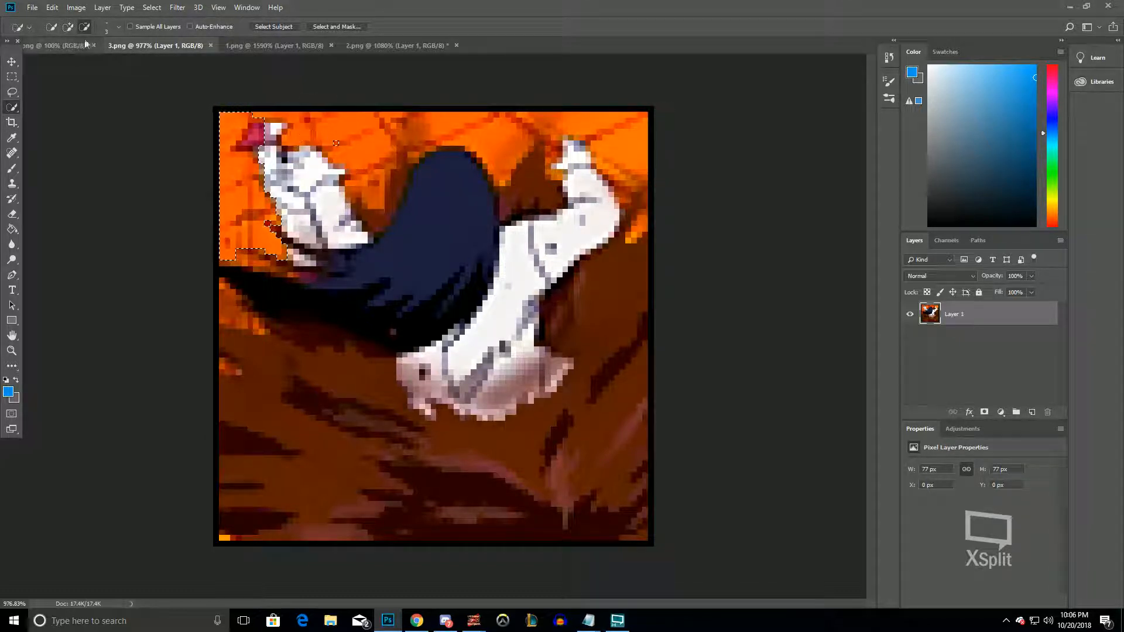
click(69, 28)
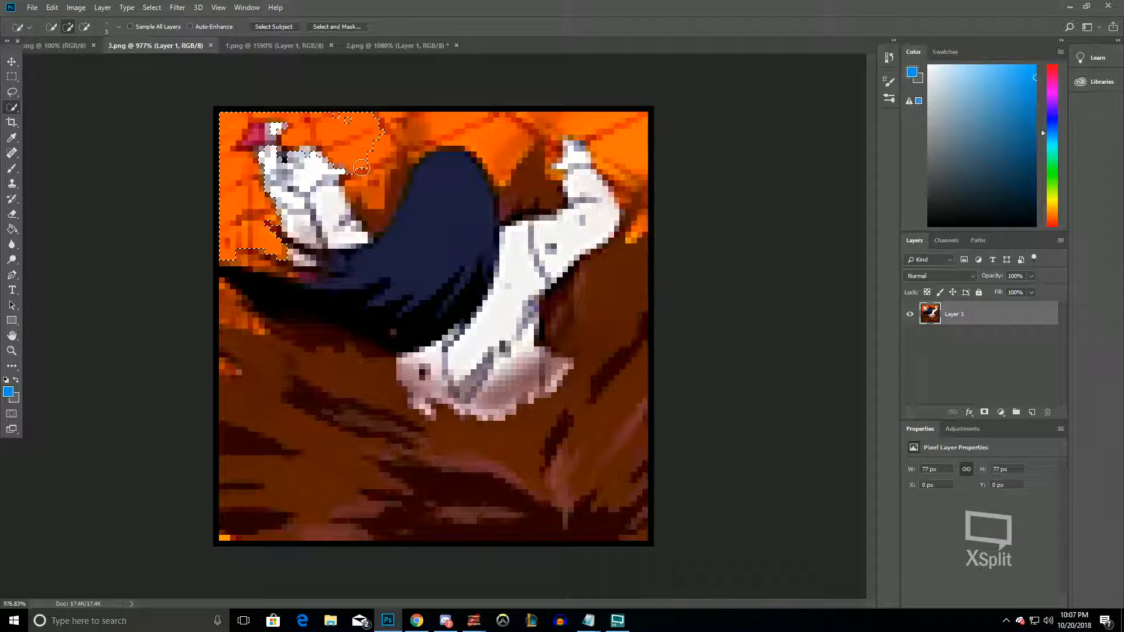
drag(392, 142, 588, 124)
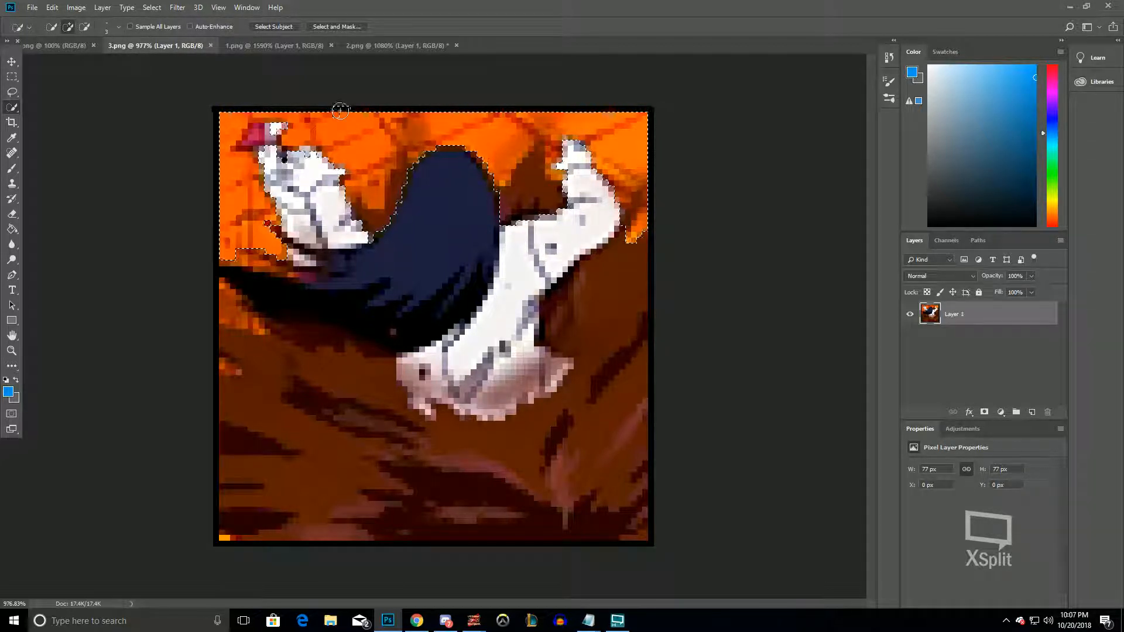
key(alt)
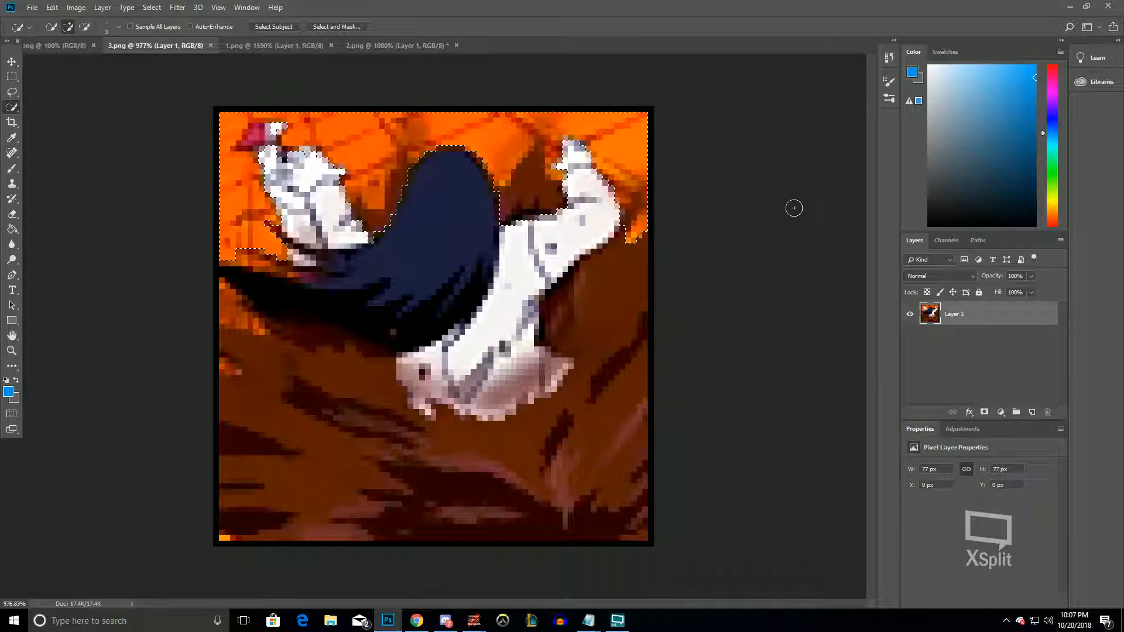
Shift the selected background's Reds hue to +15 with Hue/Saturation and deselect the area
click(75, 7)
mouse_move(94, 44)
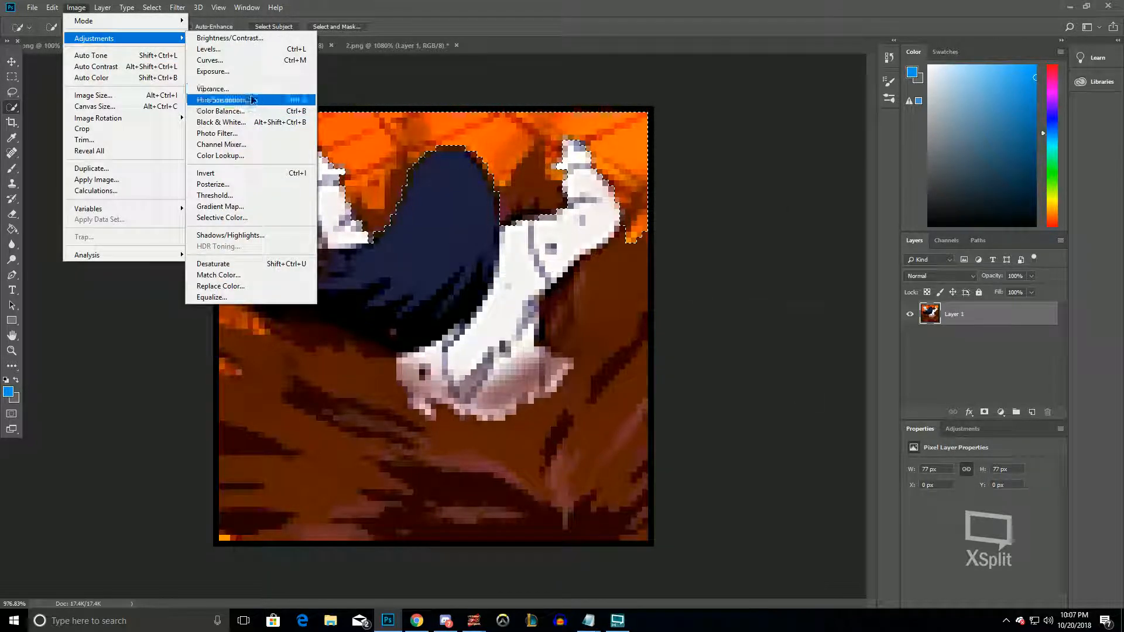
click(235, 93)
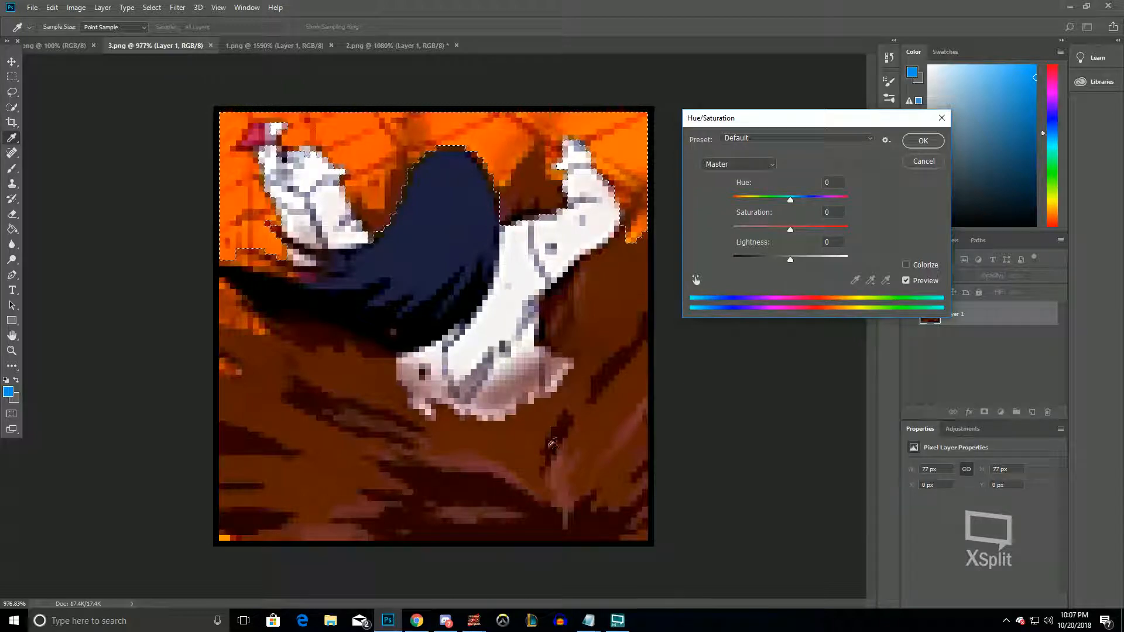
click(757, 167)
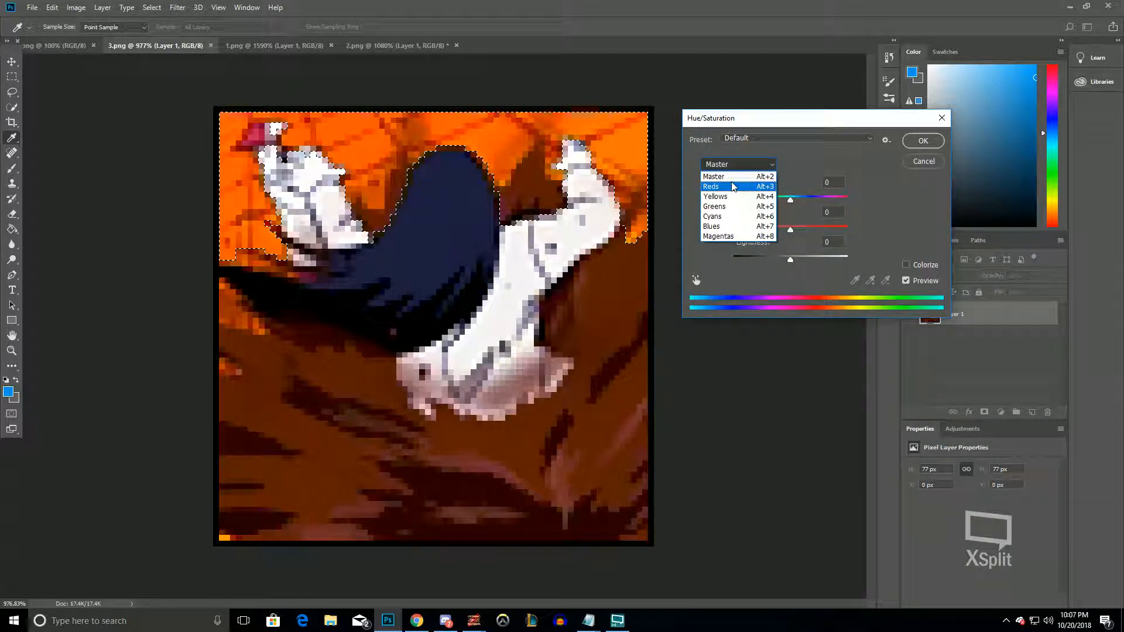
click(734, 186)
drag(792, 201, 801, 204)
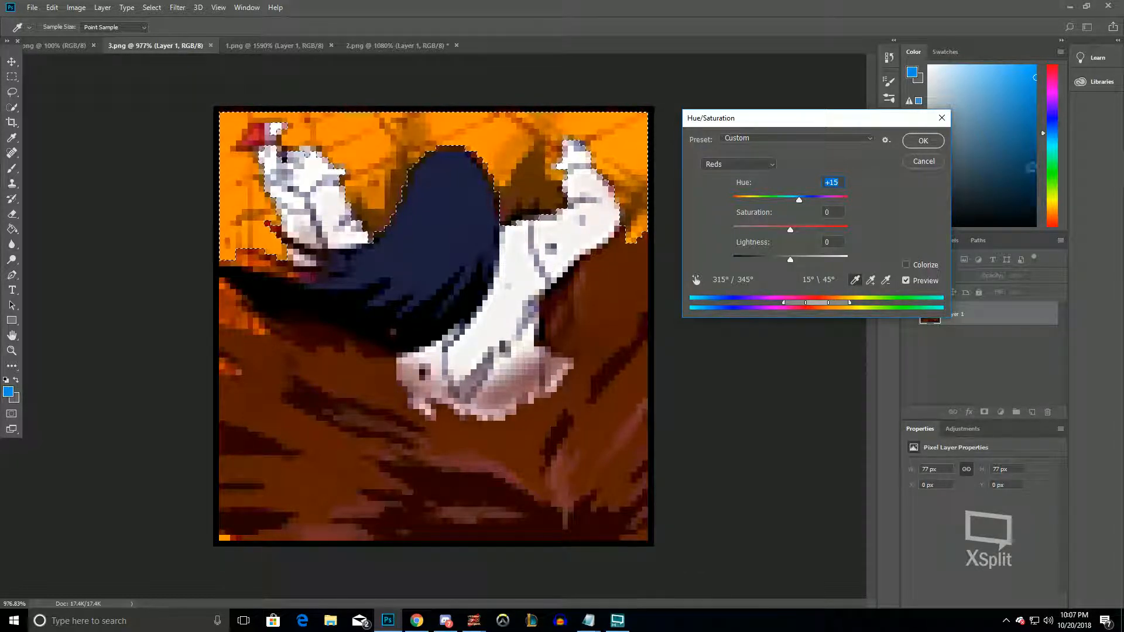
click(923, 141)
key(m)
key(ctrl+d)
View 3.png at 100% and compare its orange background with the one in 1.png
click(11, 351)
right_click(389, 332)
click(410, 359)
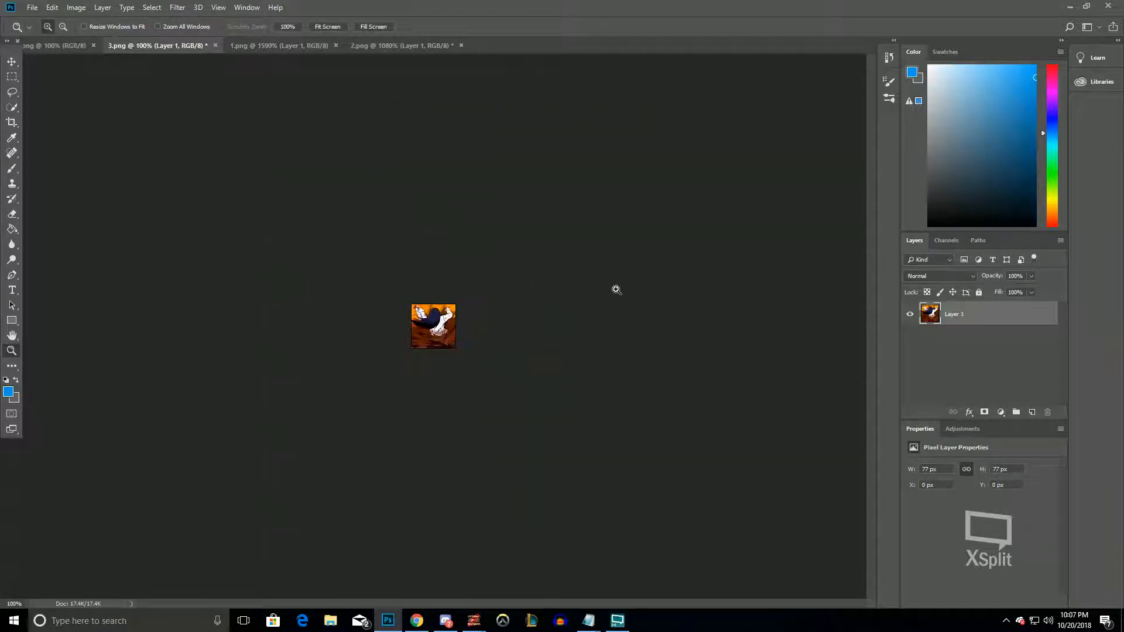
click(42, 48)
click(279, 45)
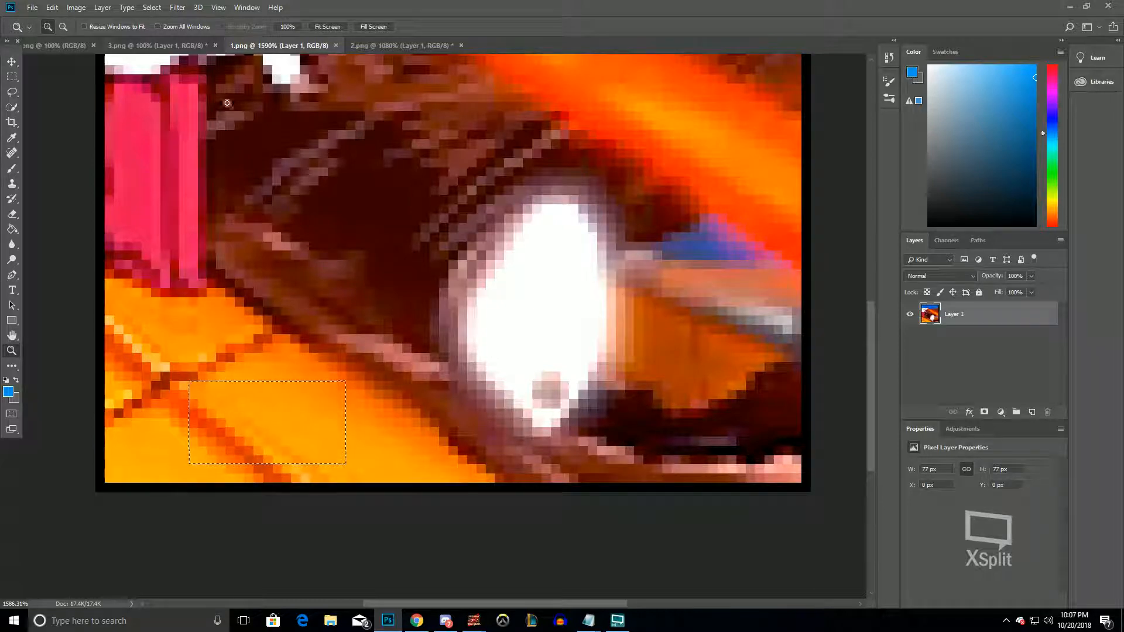
click(156, 46)
scroll(361, 226, up, 11)
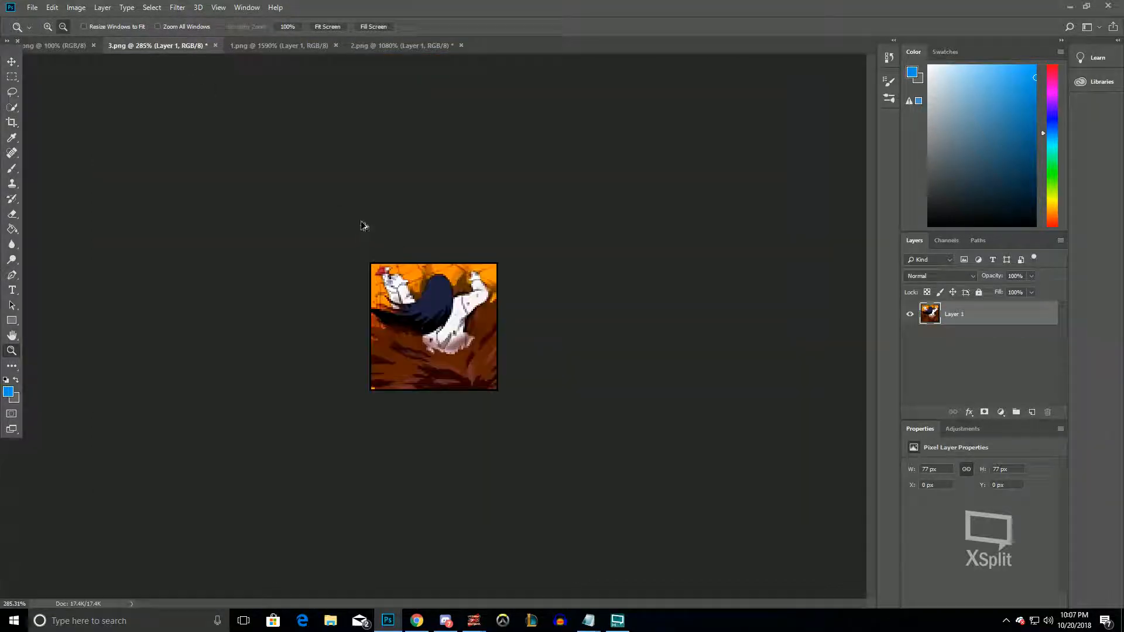
scroll(352, 216, up, 10)
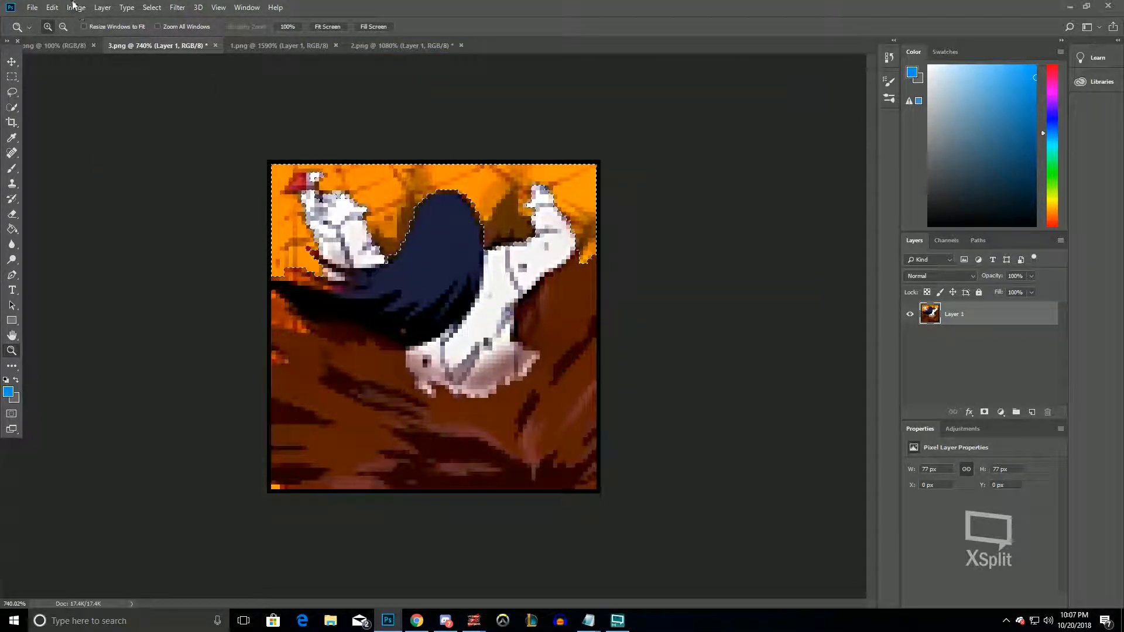
Shift the hue of the selected background in 3.png further towards yellow with Hue/Saturation, and deselect the area
click(74, 7)
mouse_move(82, 37)
click(217, 89)
drag(790, 200, 799, 201)
click(739, 164)
click(720, 176)
click(924, 141)
key(z)
right_click(311, 393)
click(350, 414)
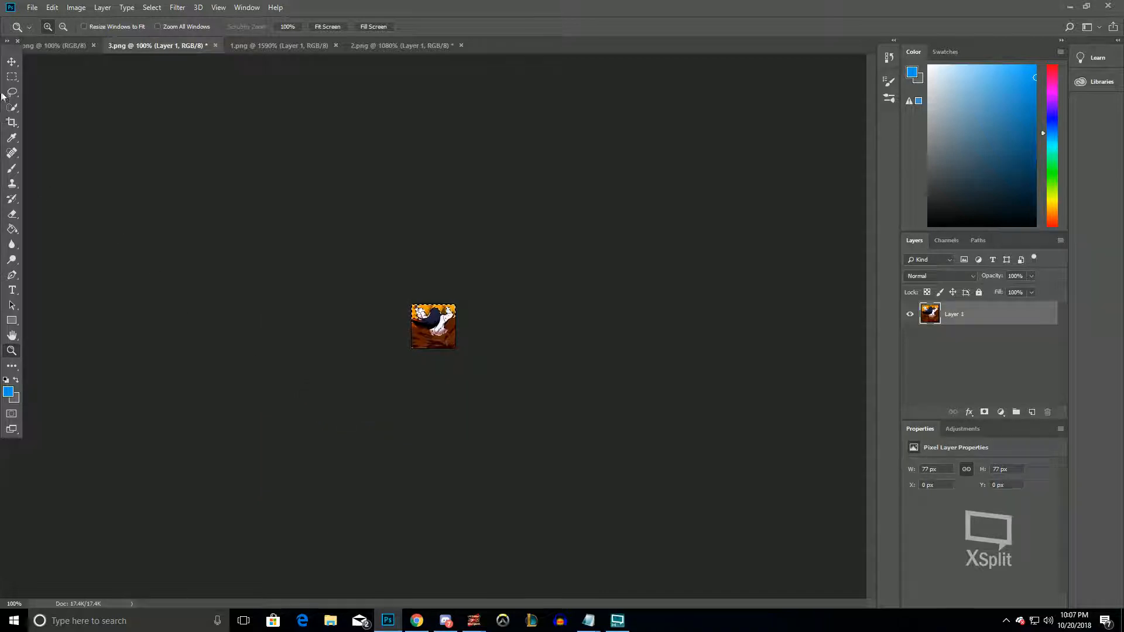
key(m)
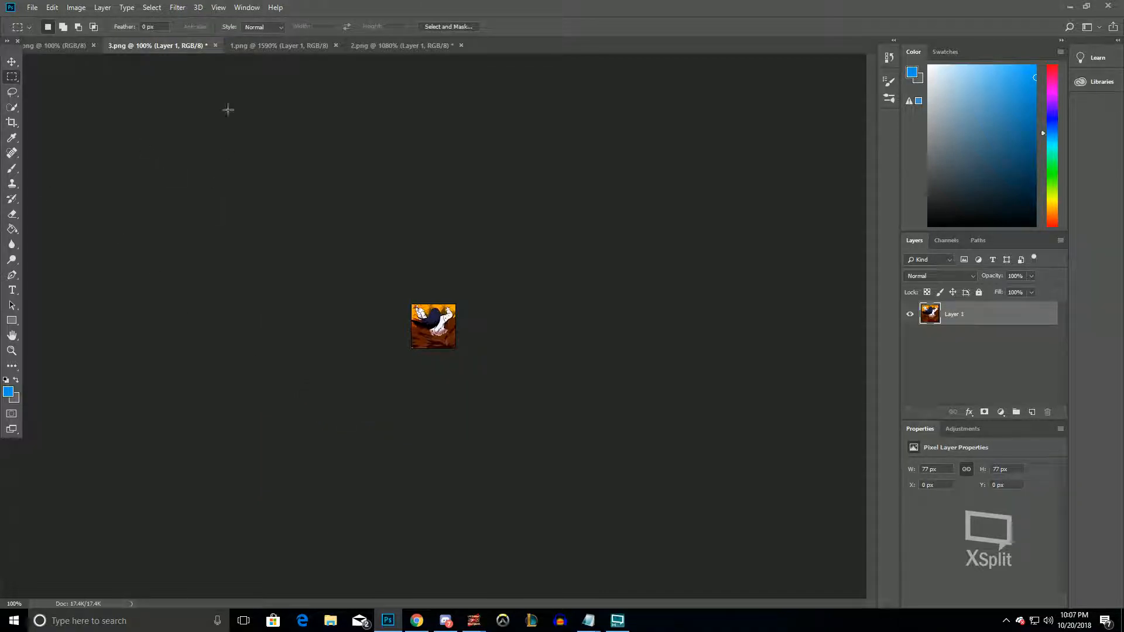
Examine the recoloured background of 3.png enlarged and at 100% size
scroll(373, 166, up, 20)
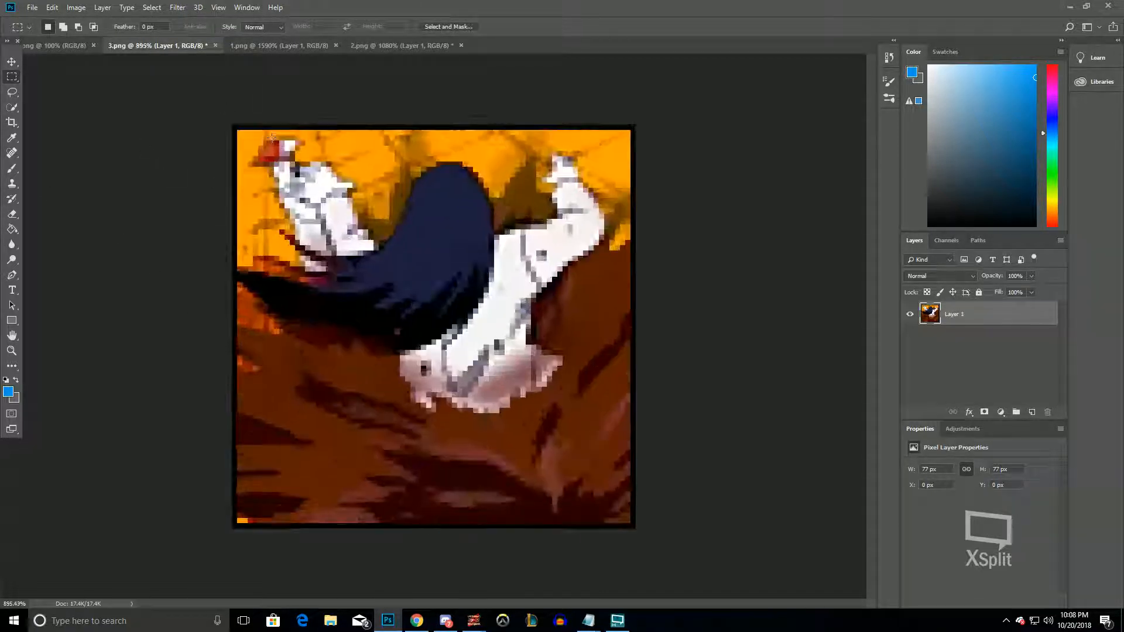
scroll(142, 105, down, 14)
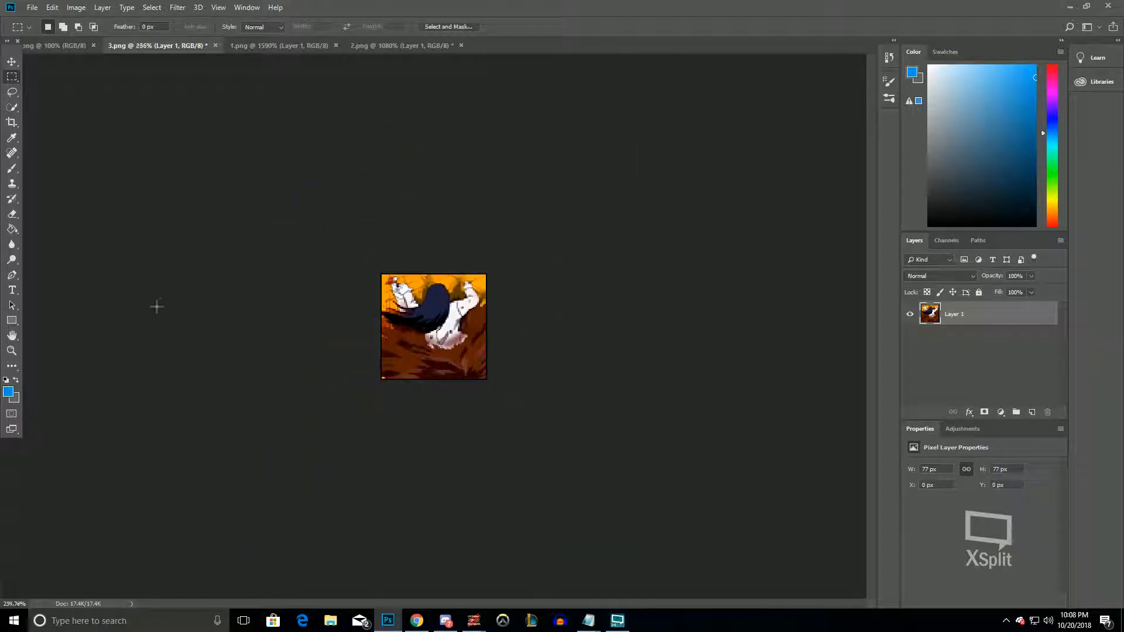
scroll(158, 300, down, 4)
key(z)
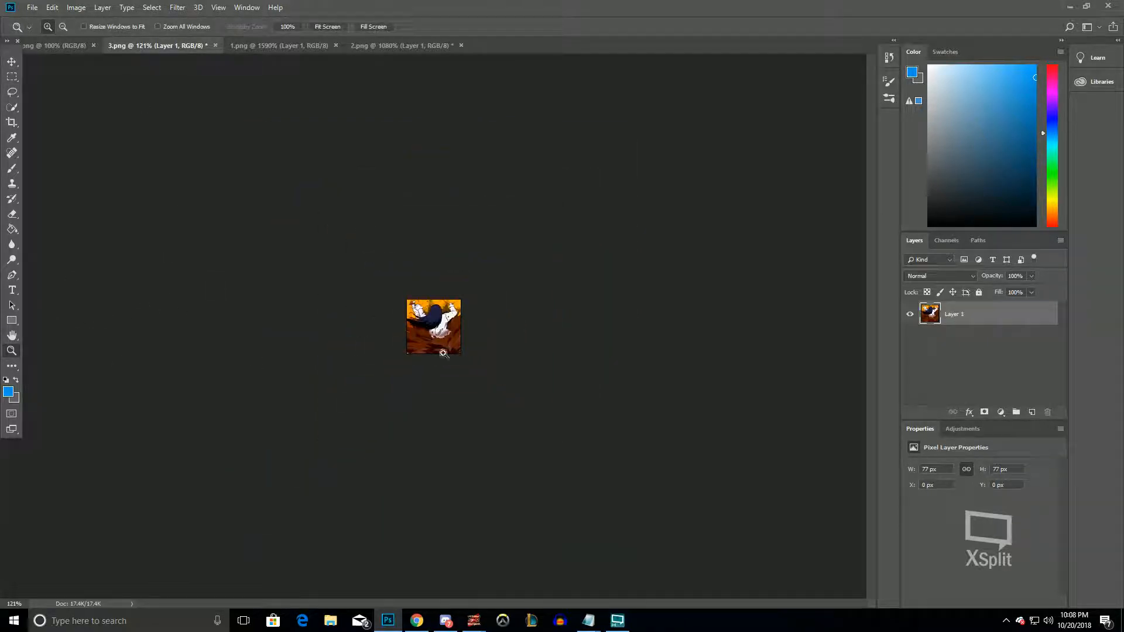
right_click(427, 321)
click(454, 336)
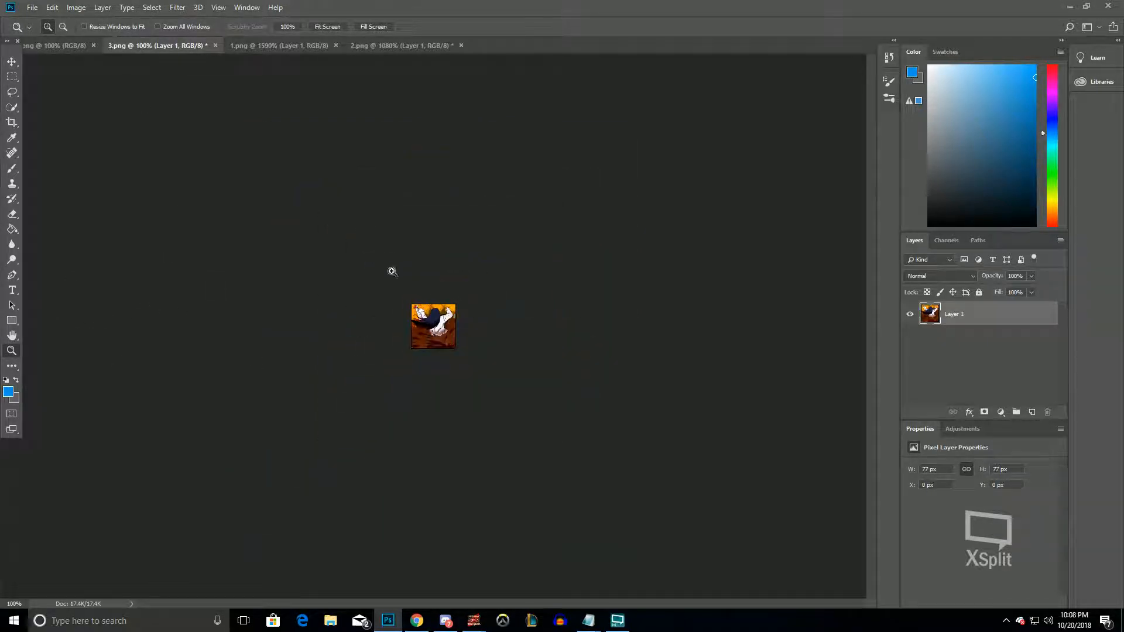
scroll(410, 240, up, 6)
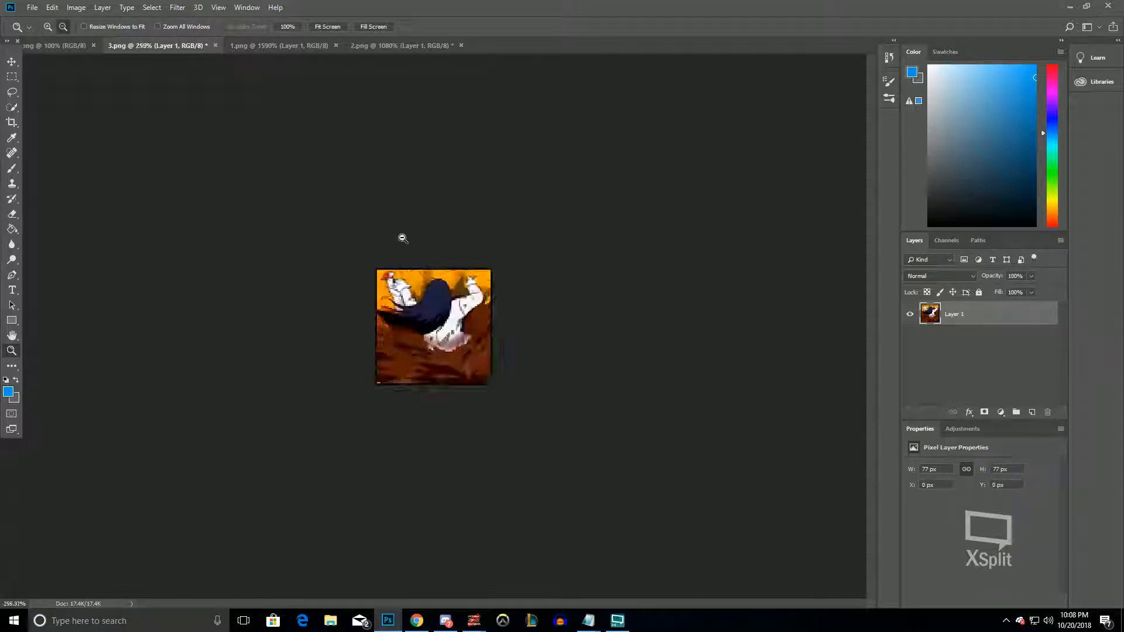
scroll(402, 239, up, 2)
Brighten 3.png with Levels, trying several white input levels and setting it to 234
click(76, 7)
mouse_move(88, 37)
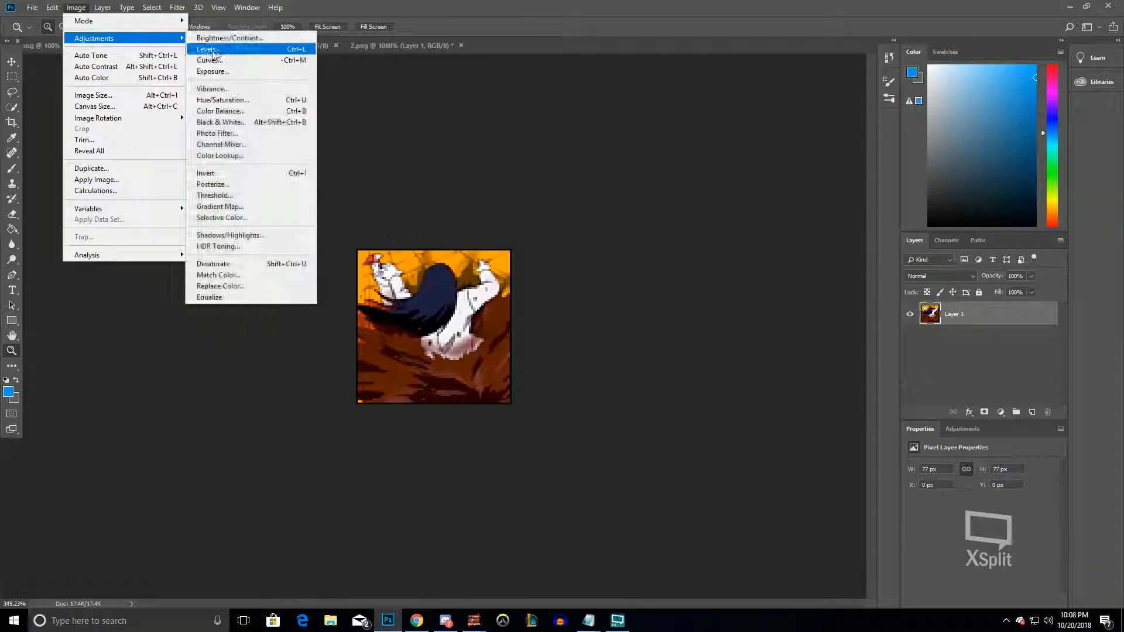
click(211, 48)
drag(726, 252, 712, 253)
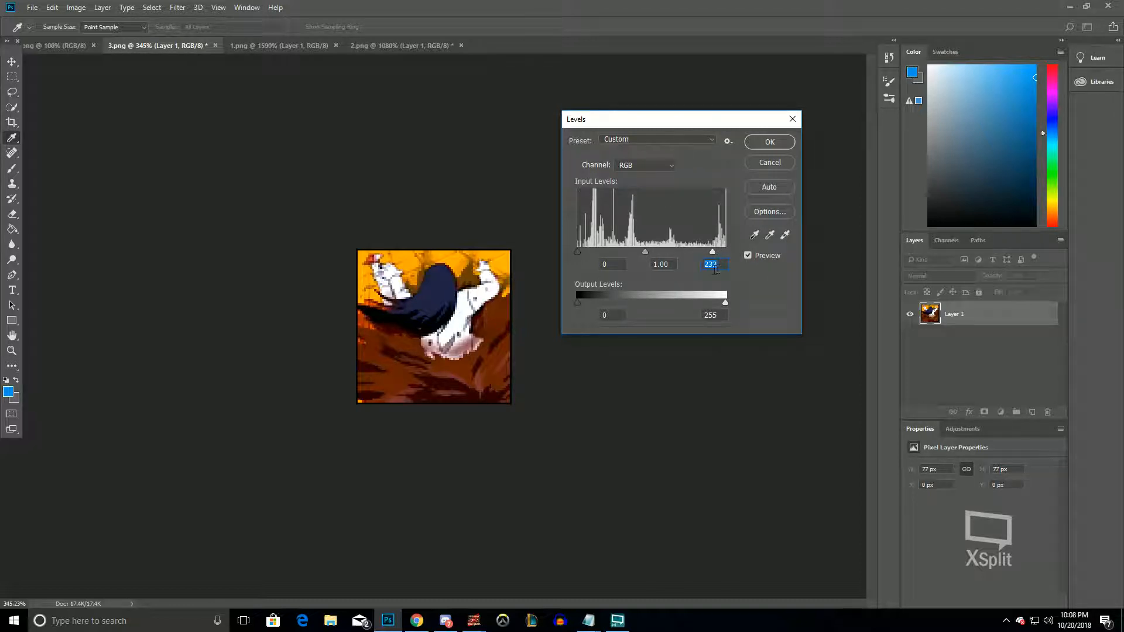
drag(713, 252, 765, 255)
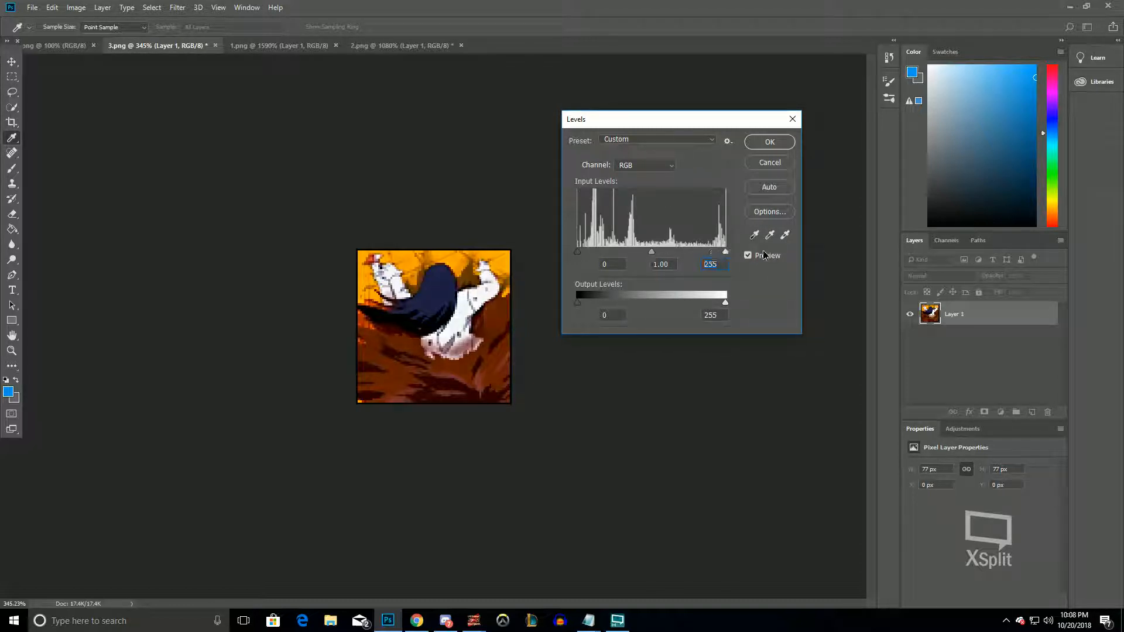
mouse_move(648, 250)
mouse_down()
mouse_move(634, 252)
mouse_move(668, 252)
mouse_move(642, 250)
mouse_move(652, 251)
mouse_up()
drag(721, 253, 715, 253)
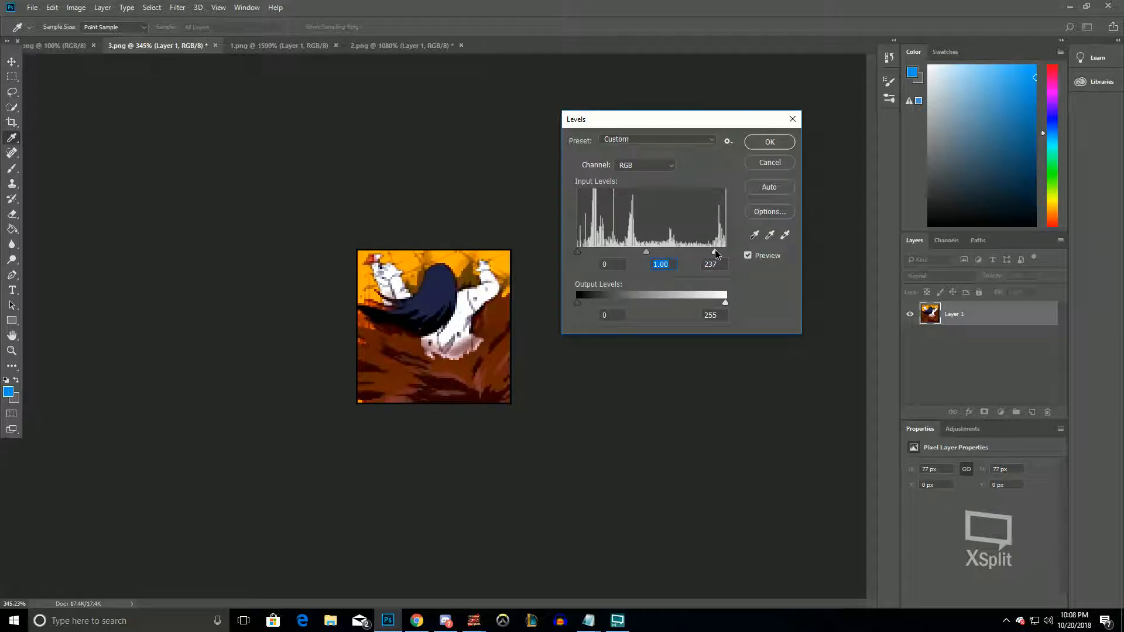
click(713, 252)
click(33, 7)
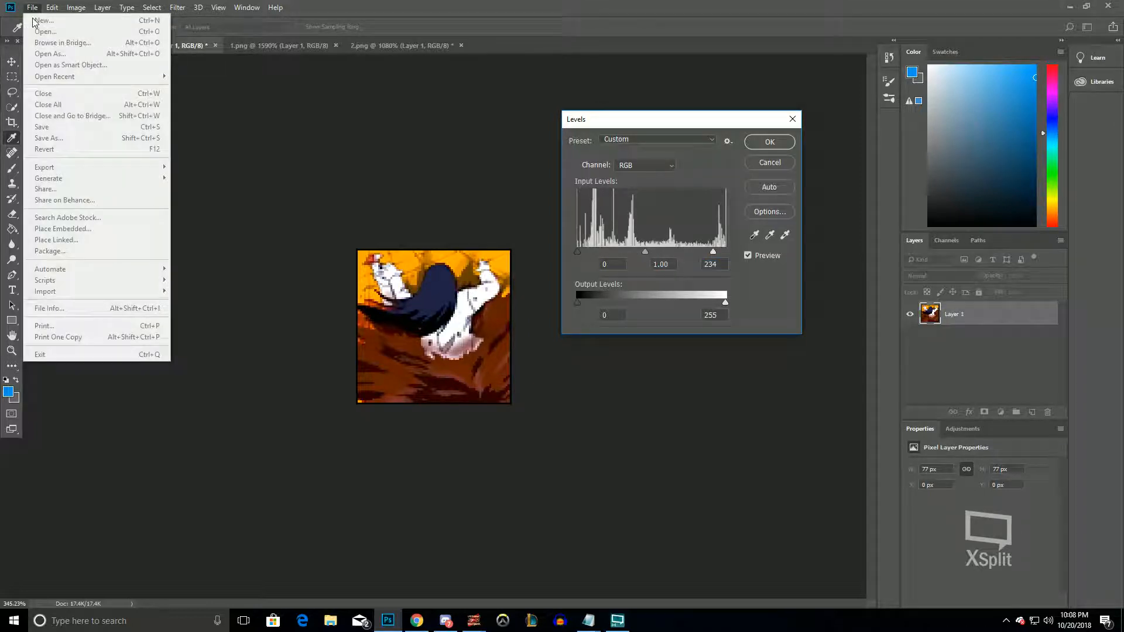
Tune 3.png in Levels, trying several midtone and black input levels, and apply midtone 0.86 with white input 212
click(645, 262)
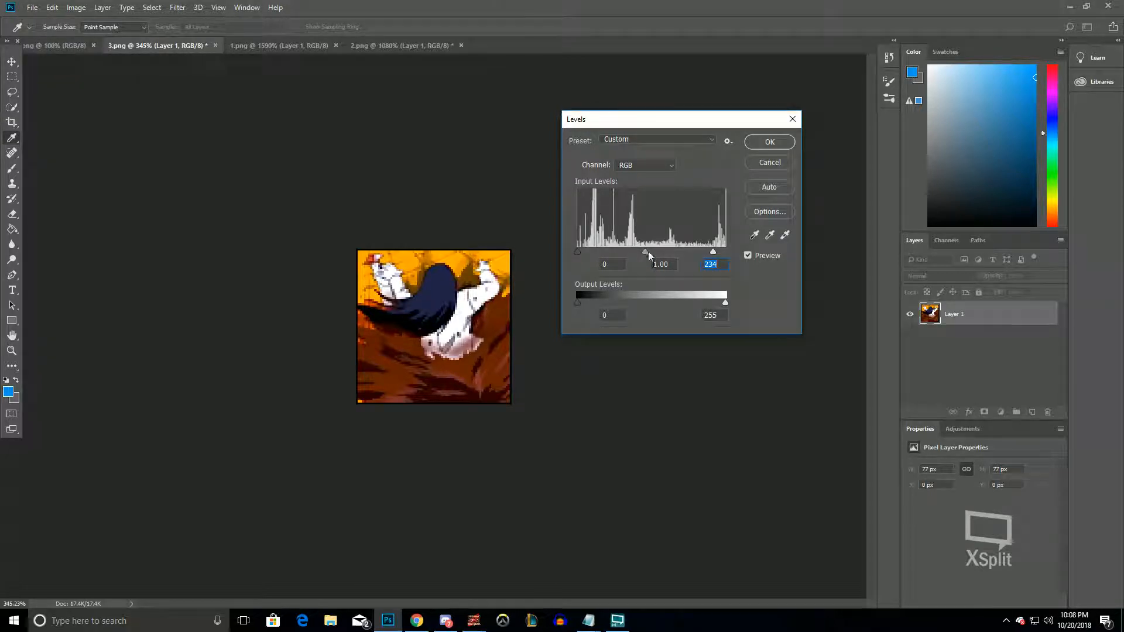
drag(647, 251, 598, 252)
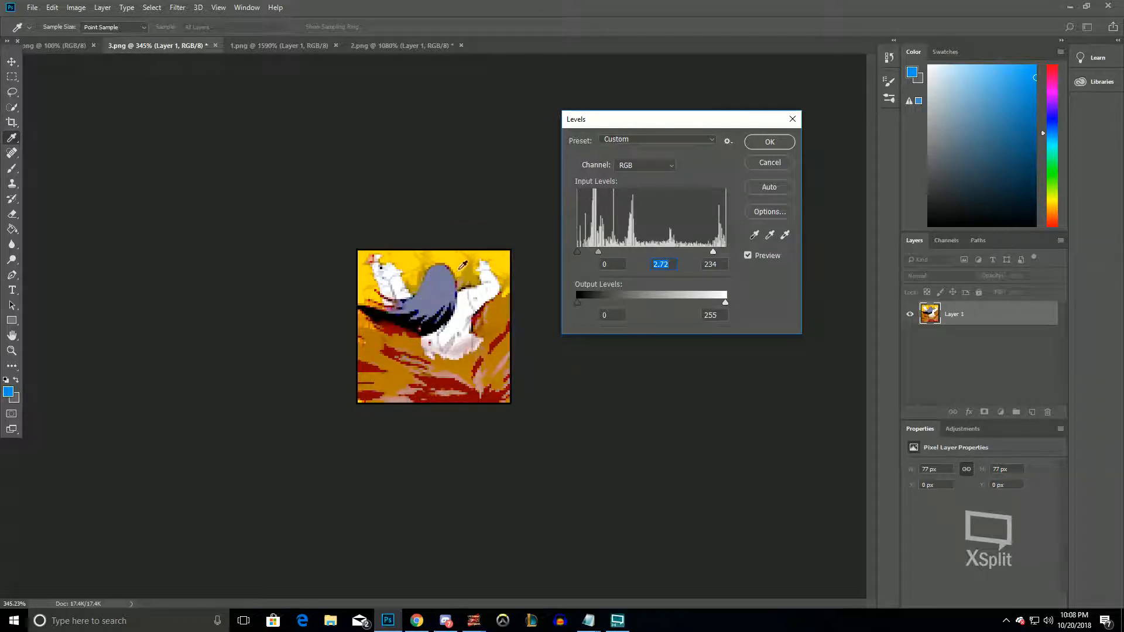
drag(599, 251, 701, 252)
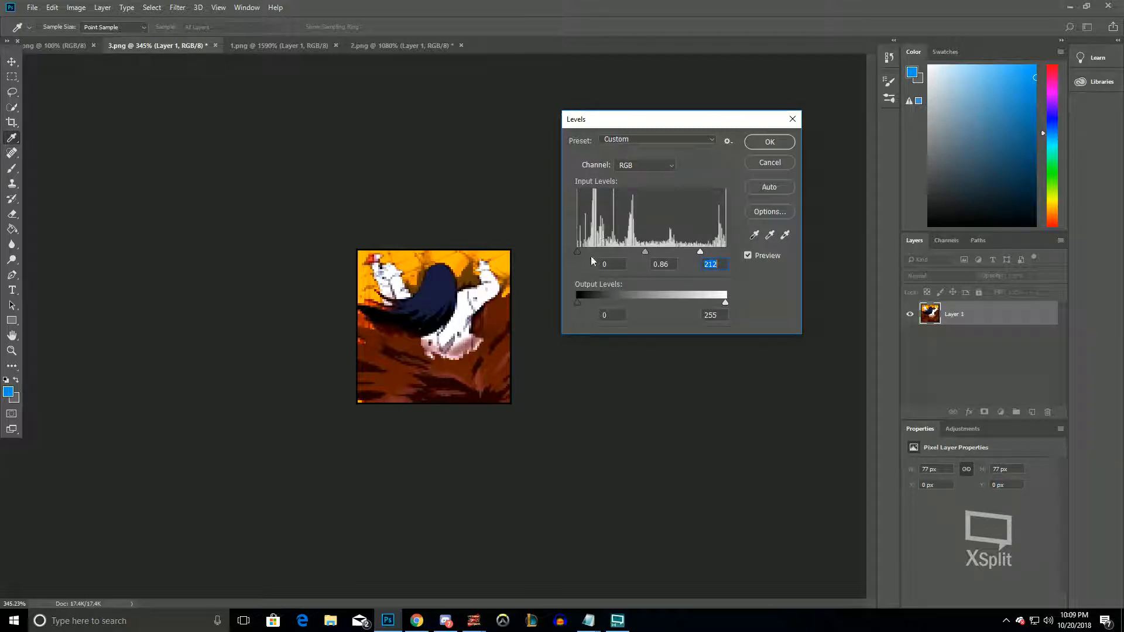
mouse_move(579, 251)
mouse_down()
mouse_move(570, 248)
mouse_move(583, 247)
mouse_up()
mouse_move(588, 249)
mouse_down()
mouse_move(650, 250)
mouse_move(573, 251)
mouse_up()
drag(581, 253, 583, 258)
click(764, 148)
View 3.png at 100% and brighten it again with Levels, setting the white input level to about 223
key(z)
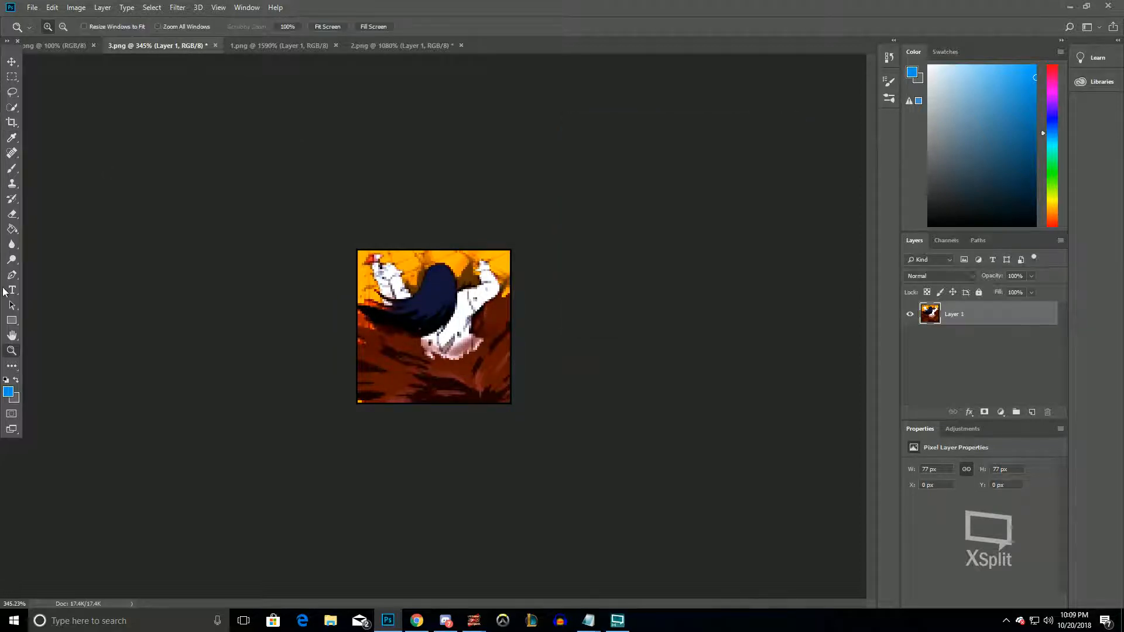
right_click(447, 312)
click(468, 327)
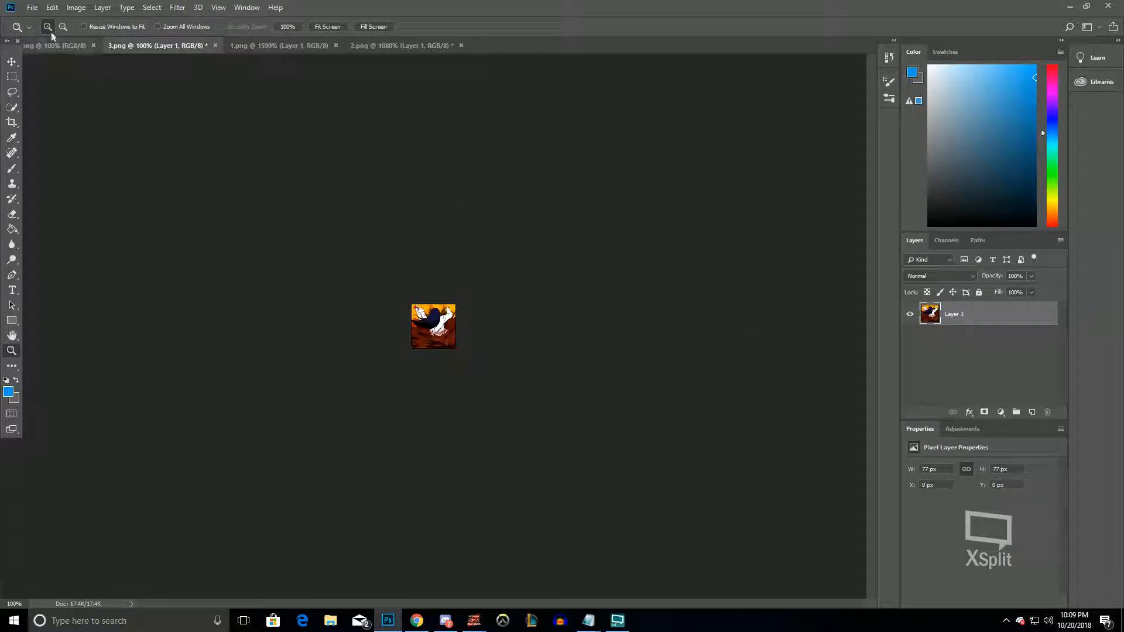
click(74, 7)
mouse_move(94, 38)
click(205, 49)
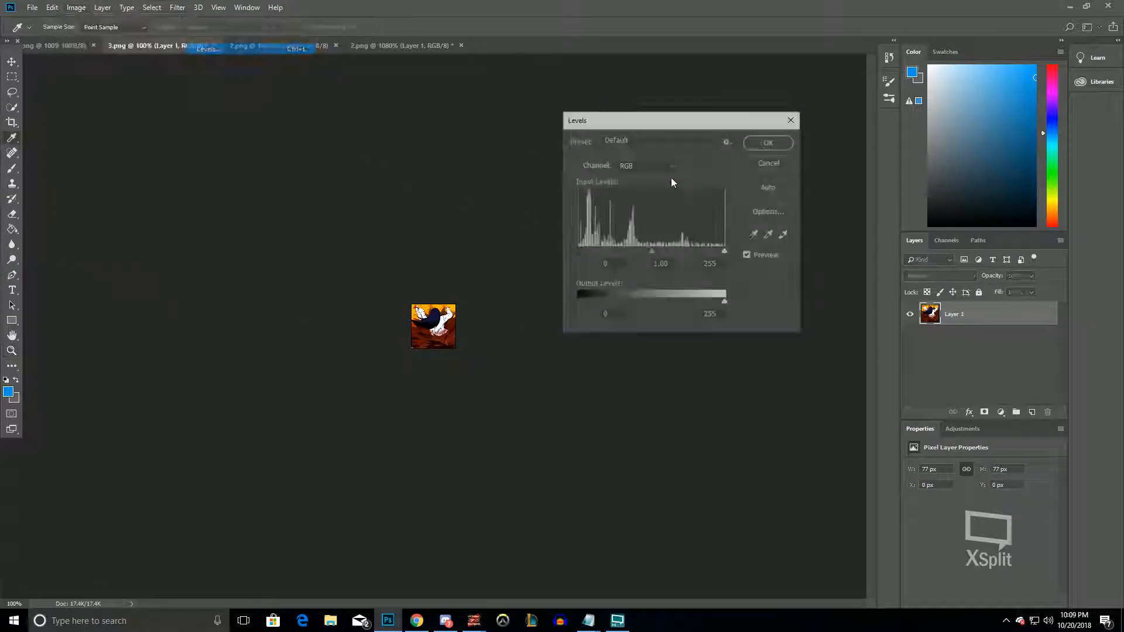
drag(723, 257, 708, 255)
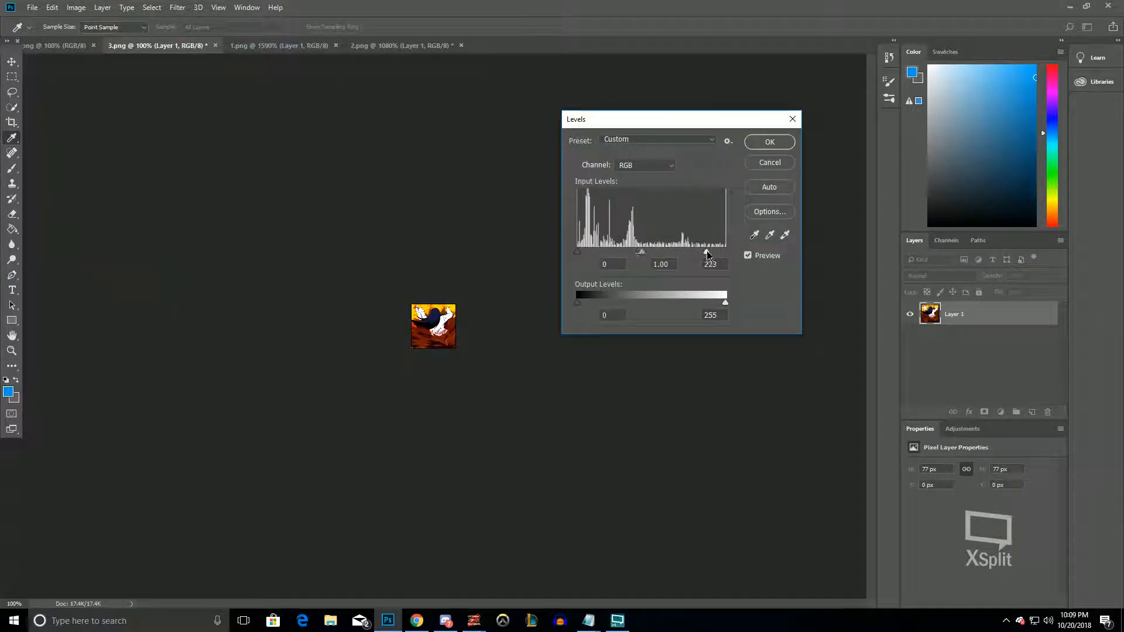
click(771, 141)
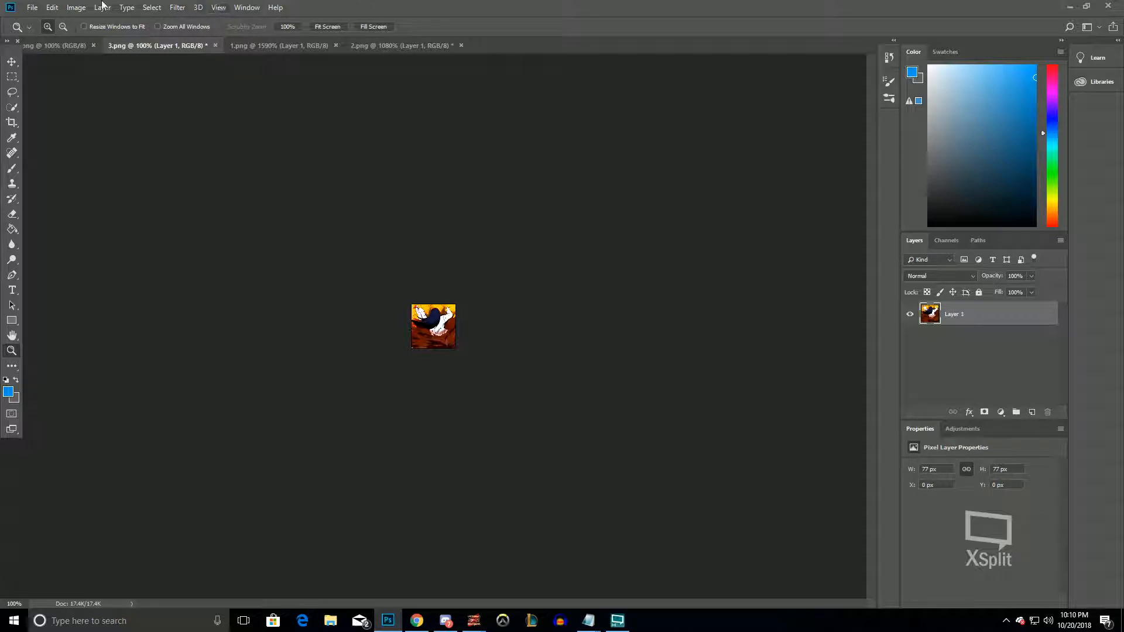
Select the yellow background around the figure in 3.png with the Quick Selection tool
click(80, 7)
click(79, 7)
scroll(569, 263, up, 5)
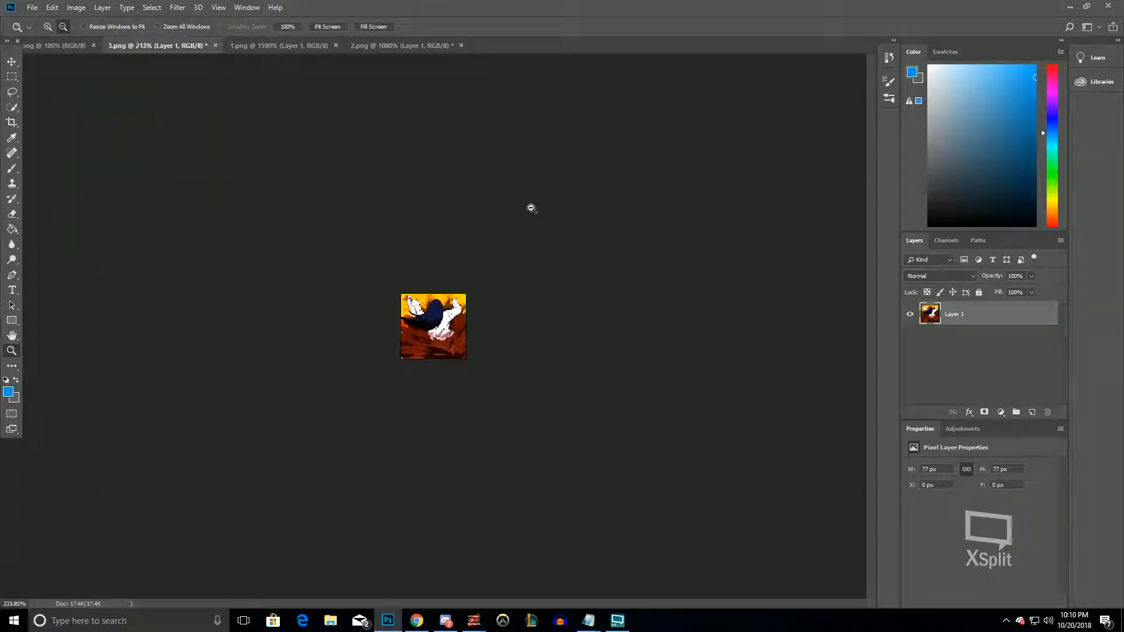
click(101, 10)
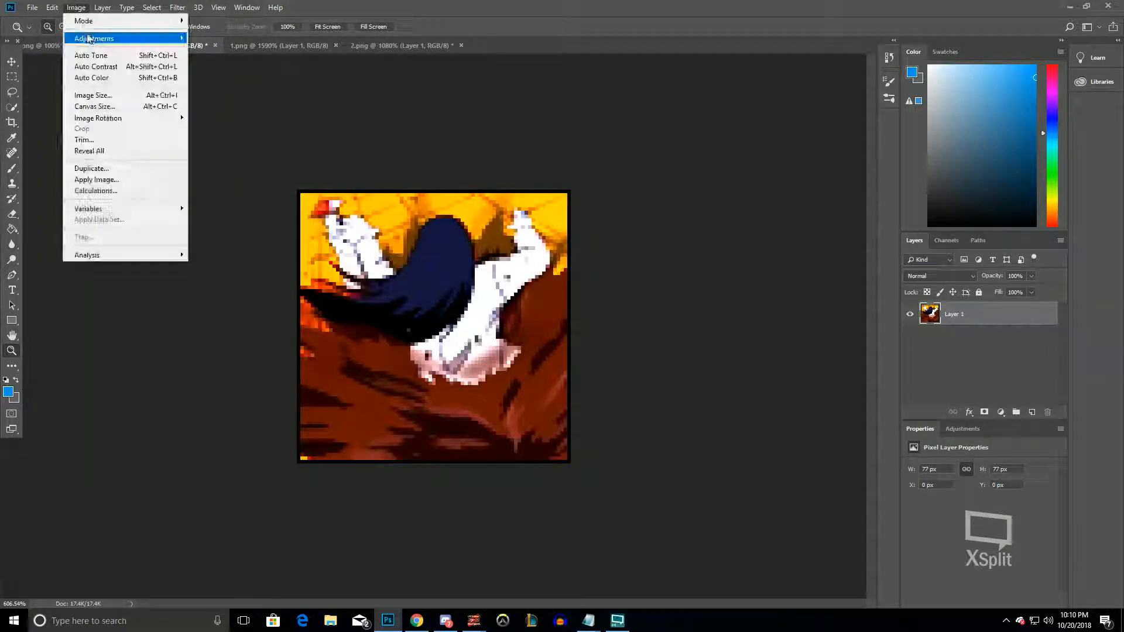
click(371, 95)
click(12, 108)
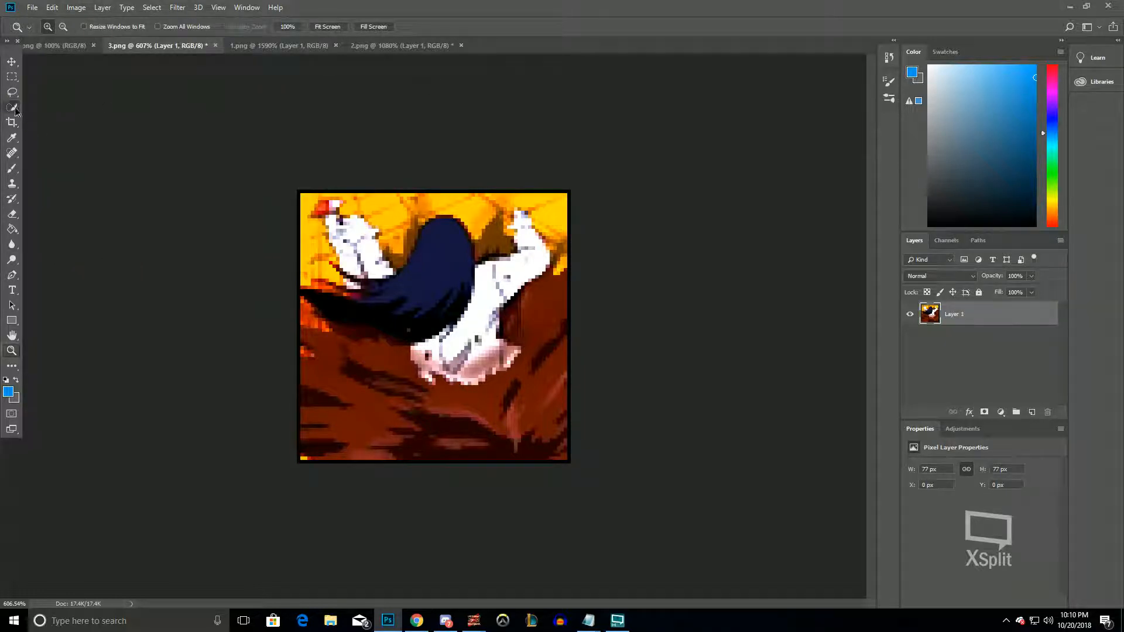
mouse_move(399, 206)
mouse_down()
mouse_move(390, 241)
mouse_move(480, 209)
mouse_up()
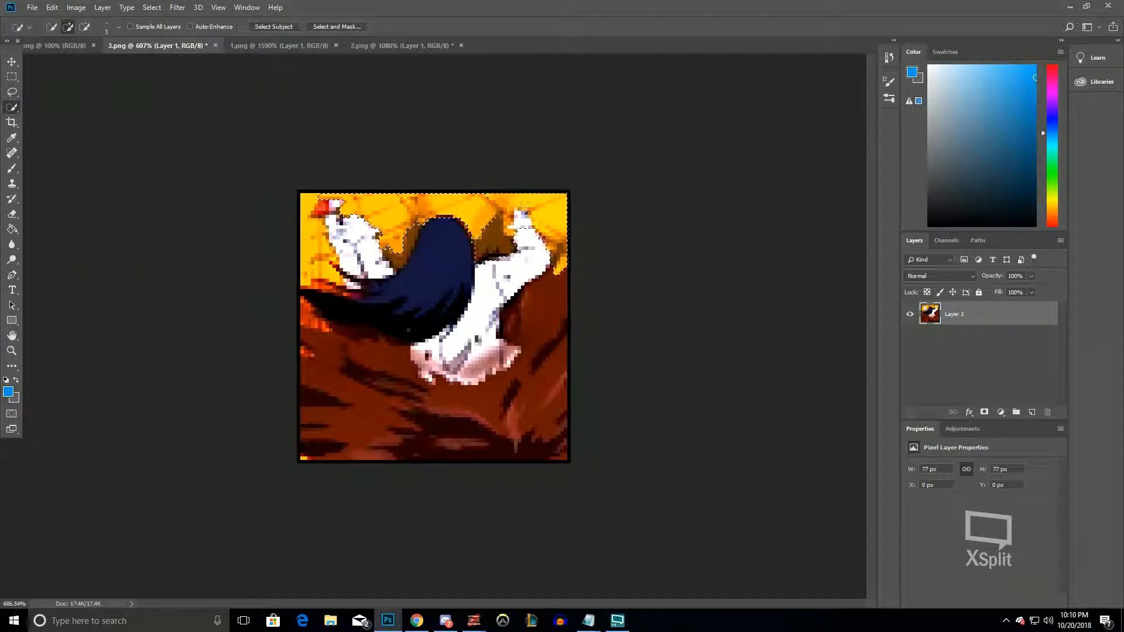
drag(317, 213, 313, 269)
Lower the selected background's saturation to -8 with Hue/Saturation
click(76, 7)
mouse_move(94, 38)
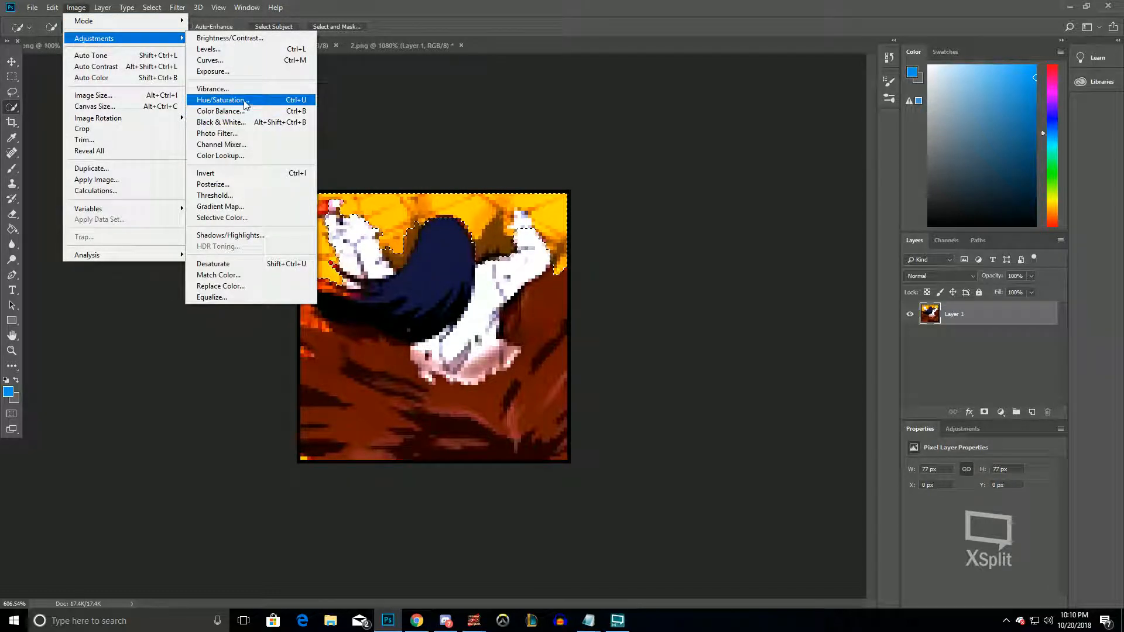
click(245, 104)
drag(791, 228, 786, 234)
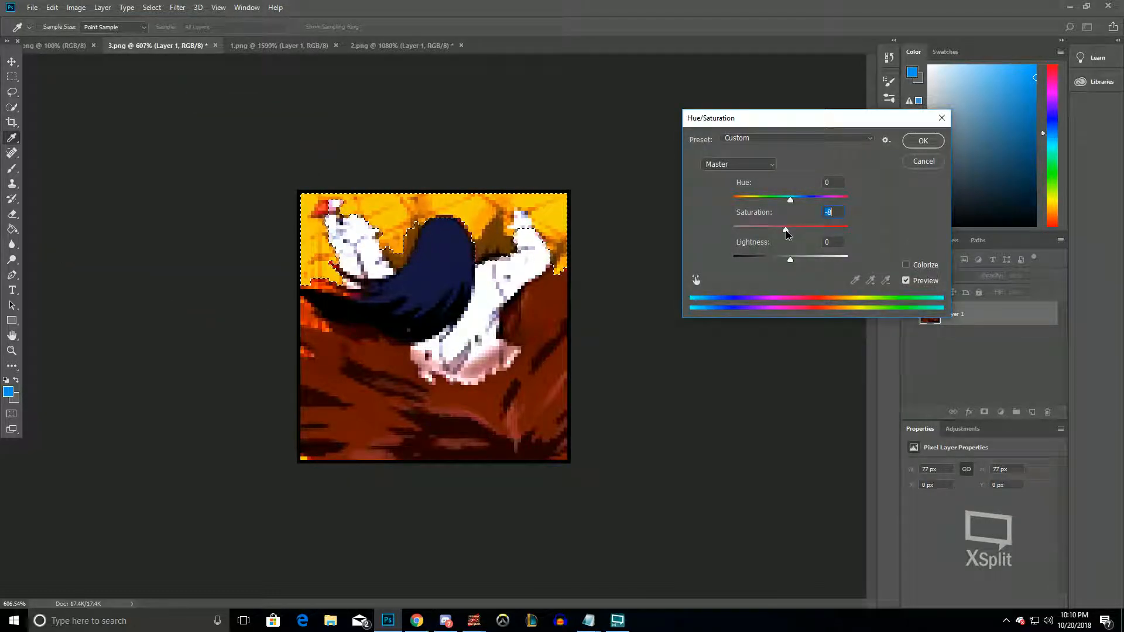
click(923, 142)
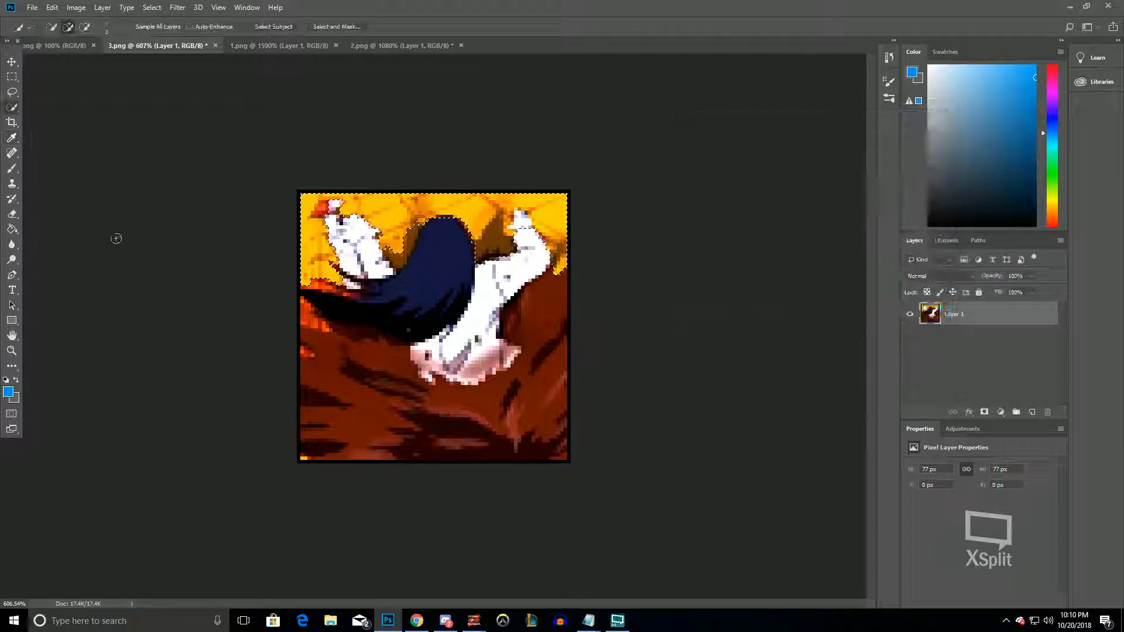
Deselect the background area of 3.png and check the image at 100% size
click(11, 350)
right_click(360, 347)
click(380, 364)
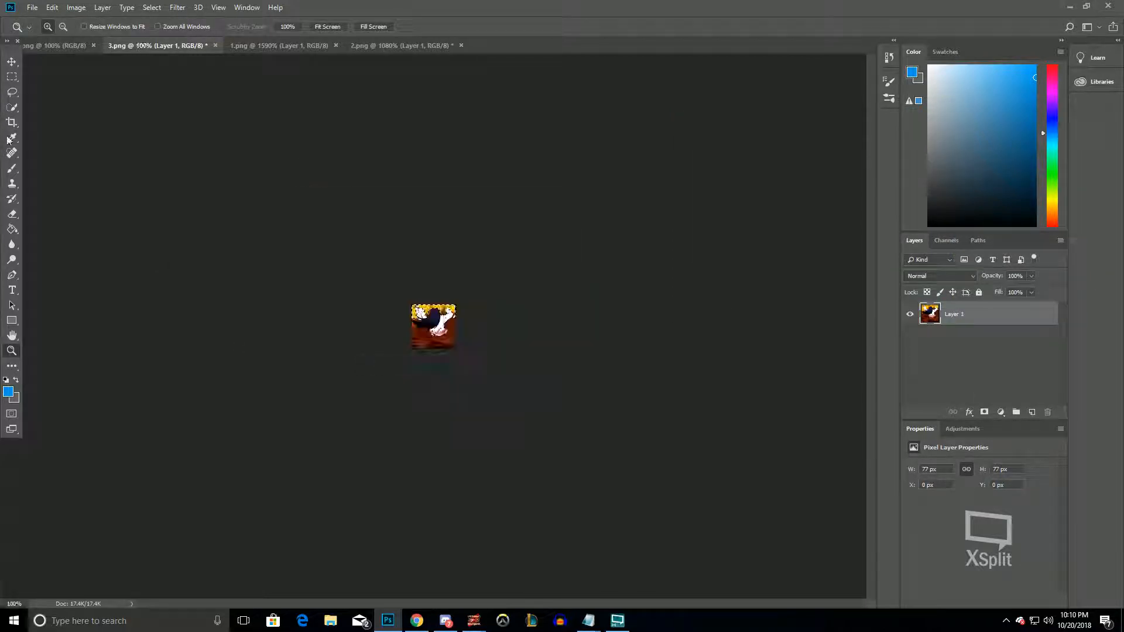
click(16, 78)
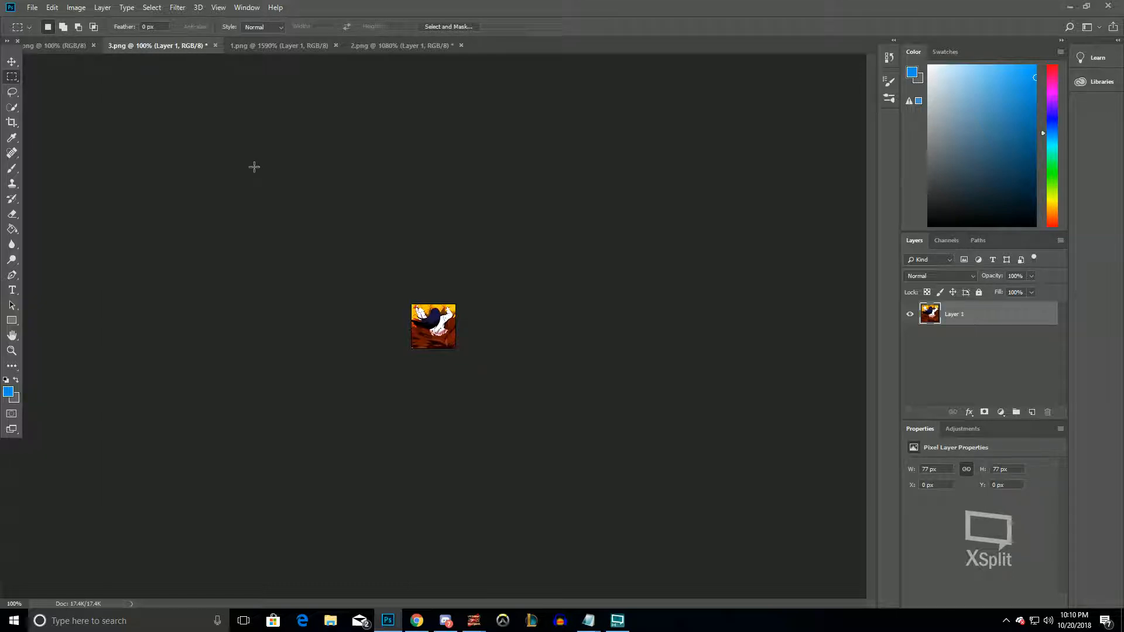
scroll(260, 177, up, 1)
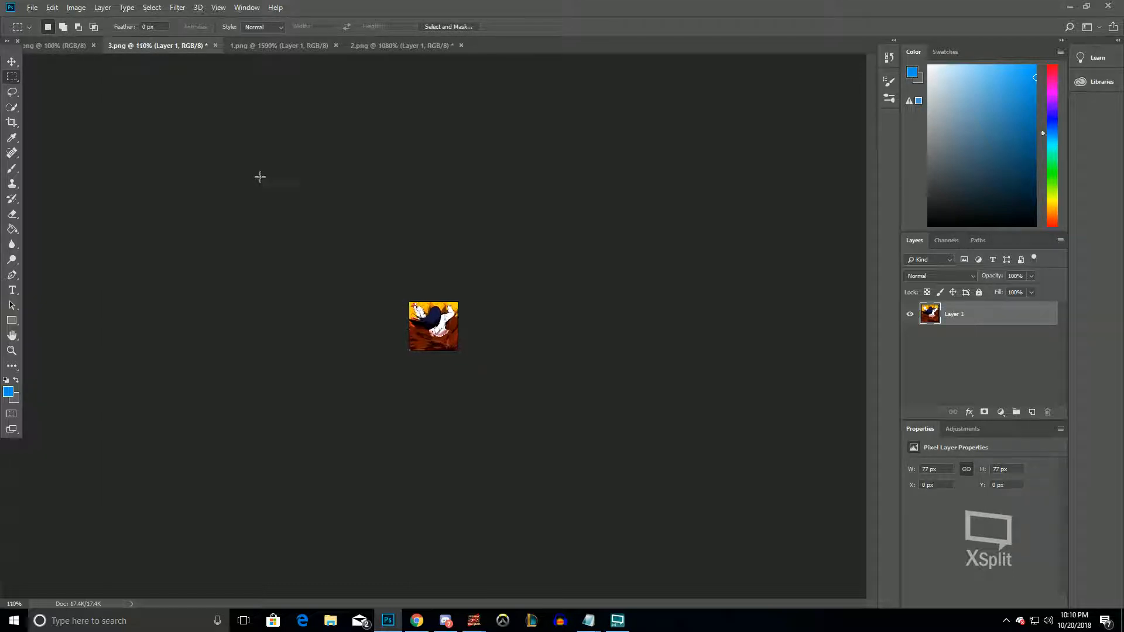
scroll(259, 167, down, 1)
click(12, 350)
right_click(451, 321)
click(469, 338)
click(32, 7)
mouse_move(71, 167)
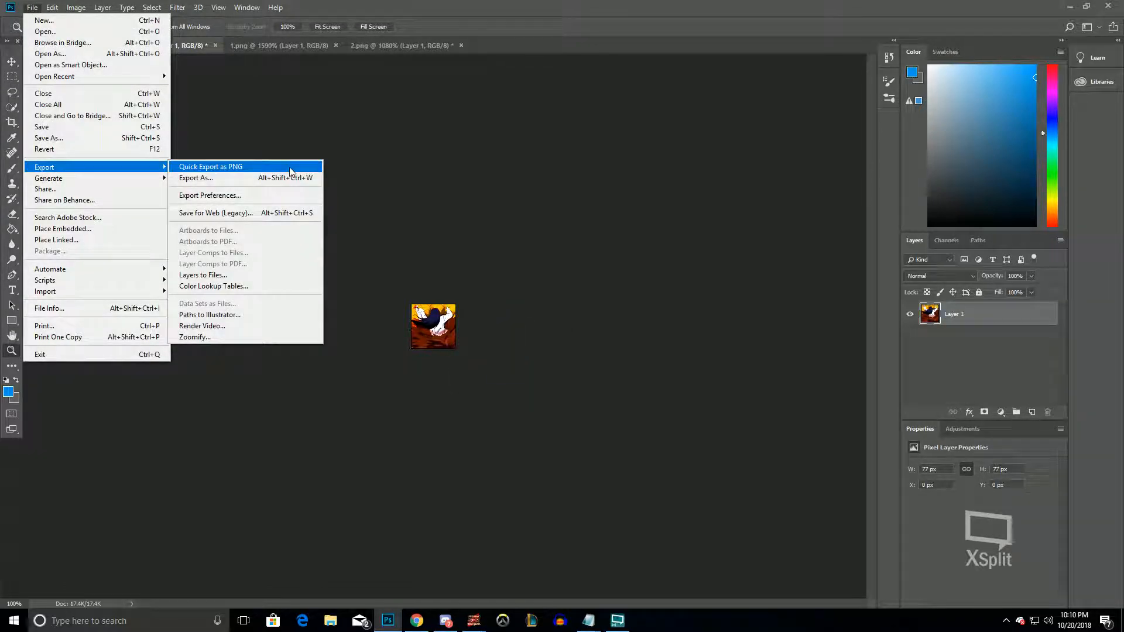
click(290, 169)
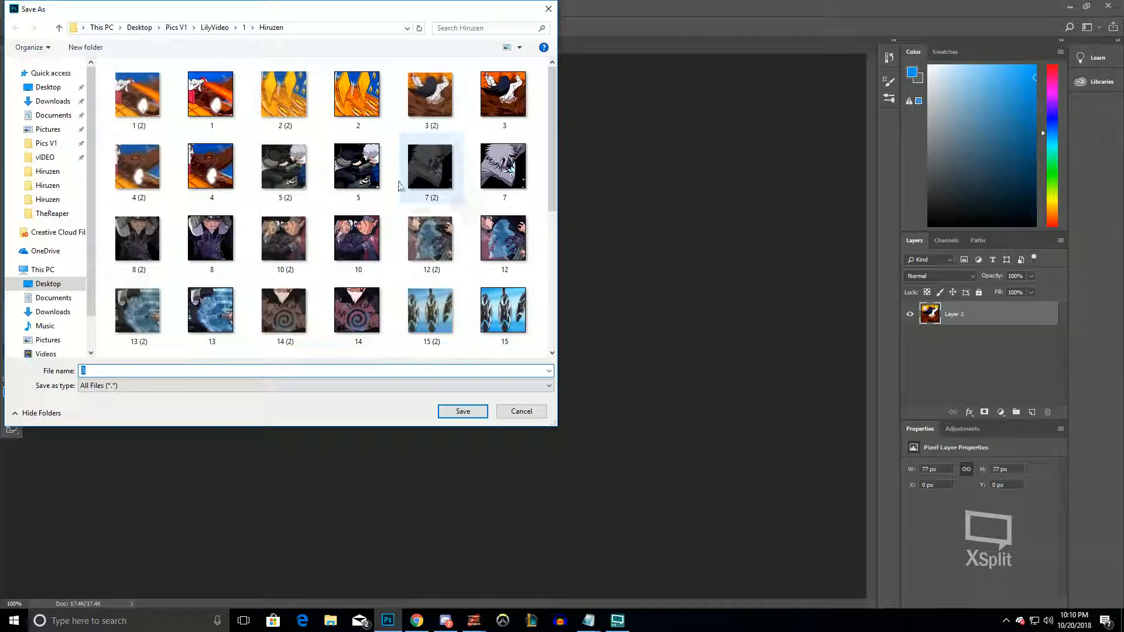
key(Escape)
Look over 1.png and 2.png, and close all open images without saving the changes
click(269, 45)
scroll(379, 141, down, 5)
scroll(380, 142, down, 1)
click(398, 45)
right_click(406, 46)
click(442, 83)
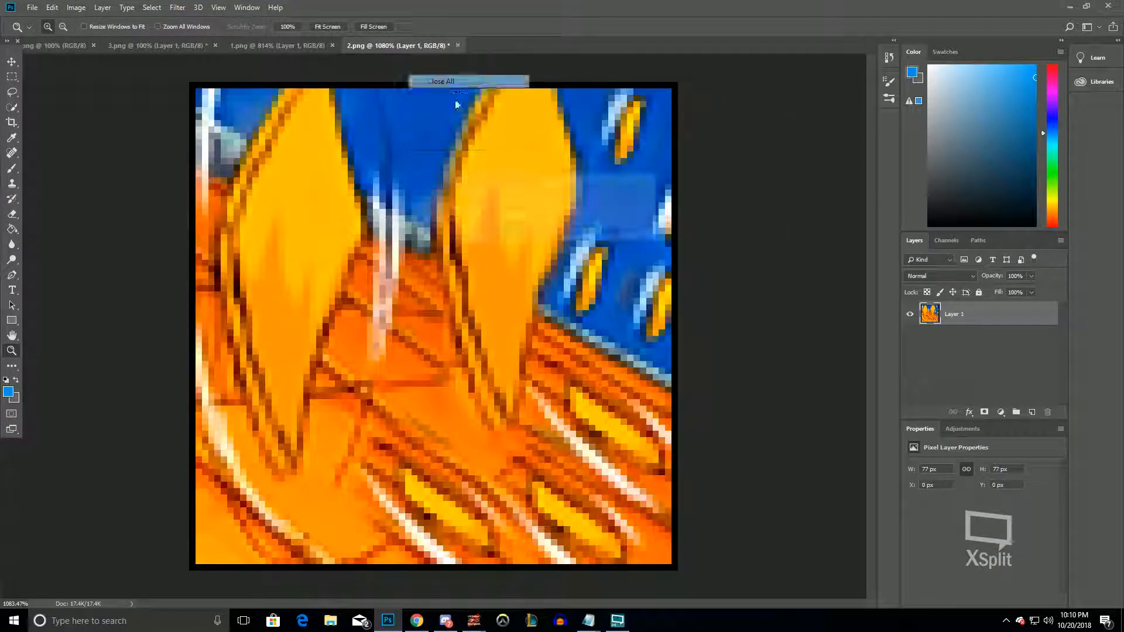
click(557, 231)
click(557, 230)
Open 7 (2).png and 7.png together from the Hiruzen folder
click(35, 7)
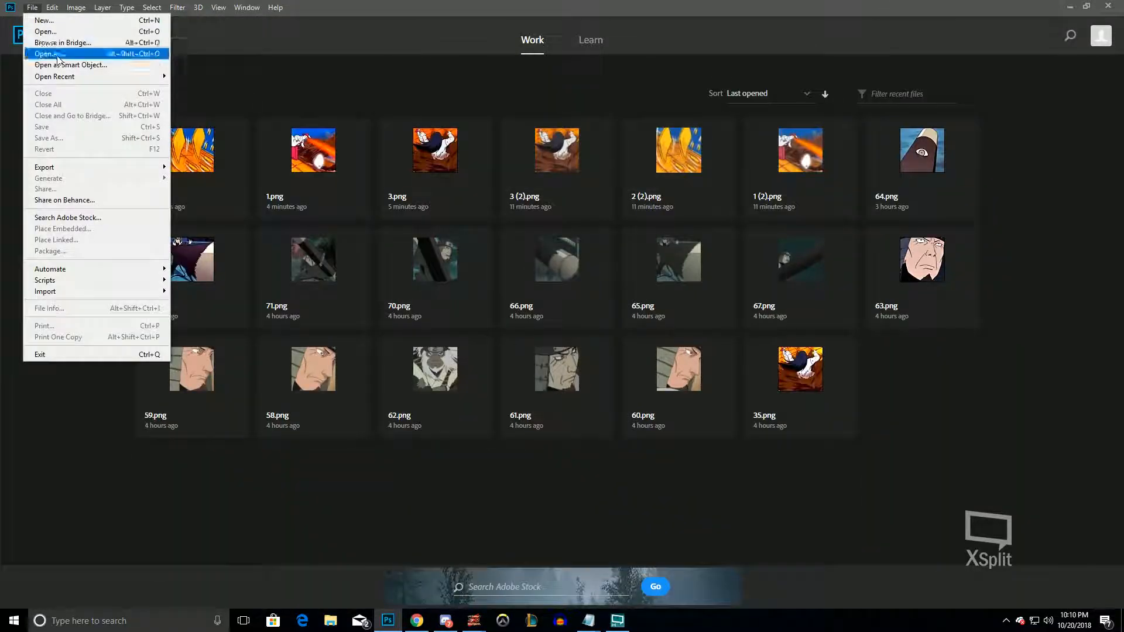
click(57, 55)
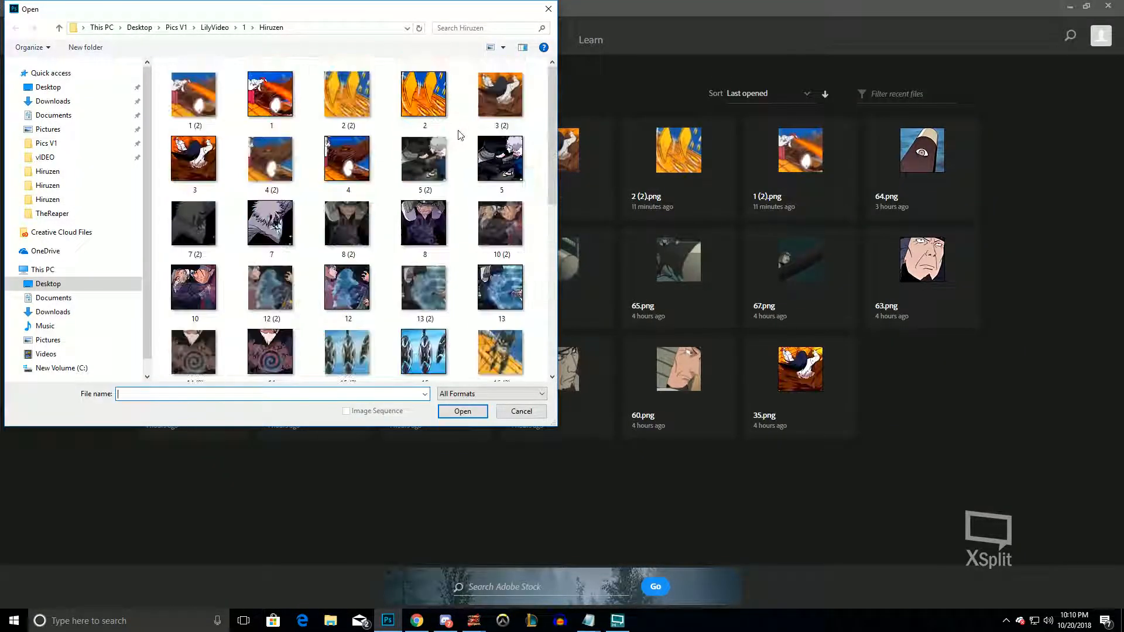
drag(451, 18, 737, 61)
scroll(437, 264, down, 1)
drag(446, 264, 520, 248)
double_click(569, 272)
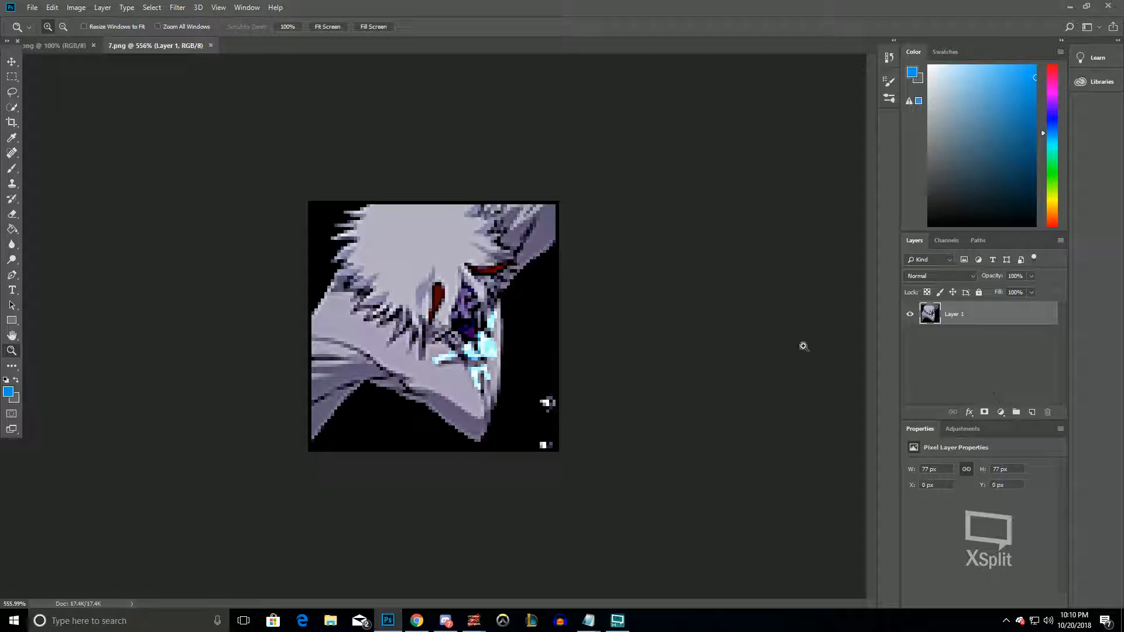
Convert the background layer of the dark image 7 (2).png to a Smart Object
click(65, 47)
drag(379, 176, 533, 266)
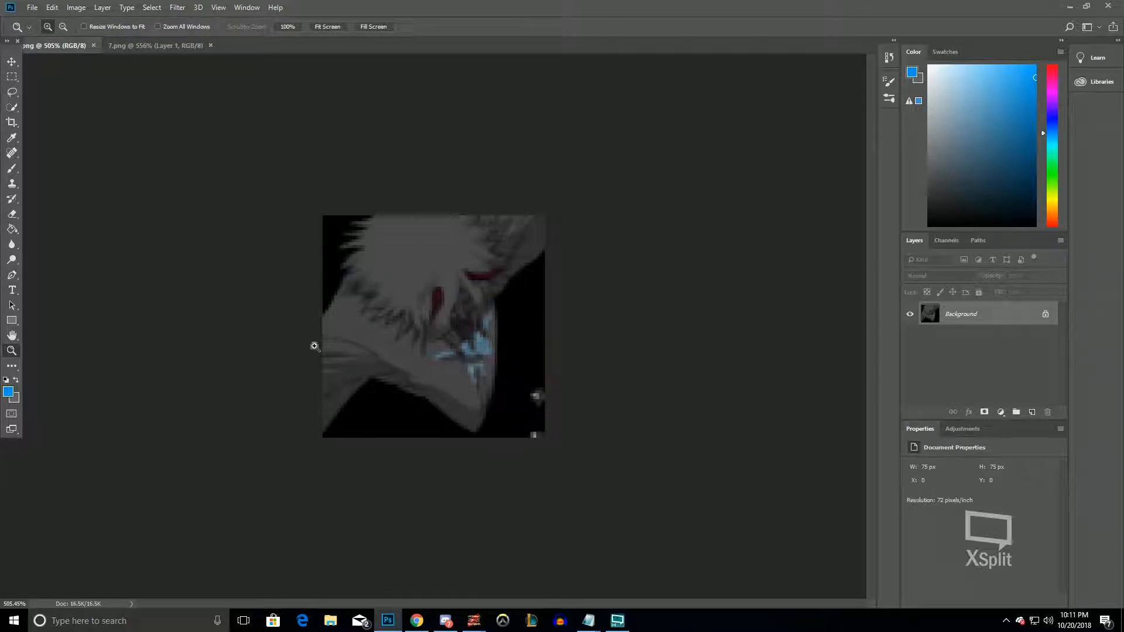
right_click(1026, 316)
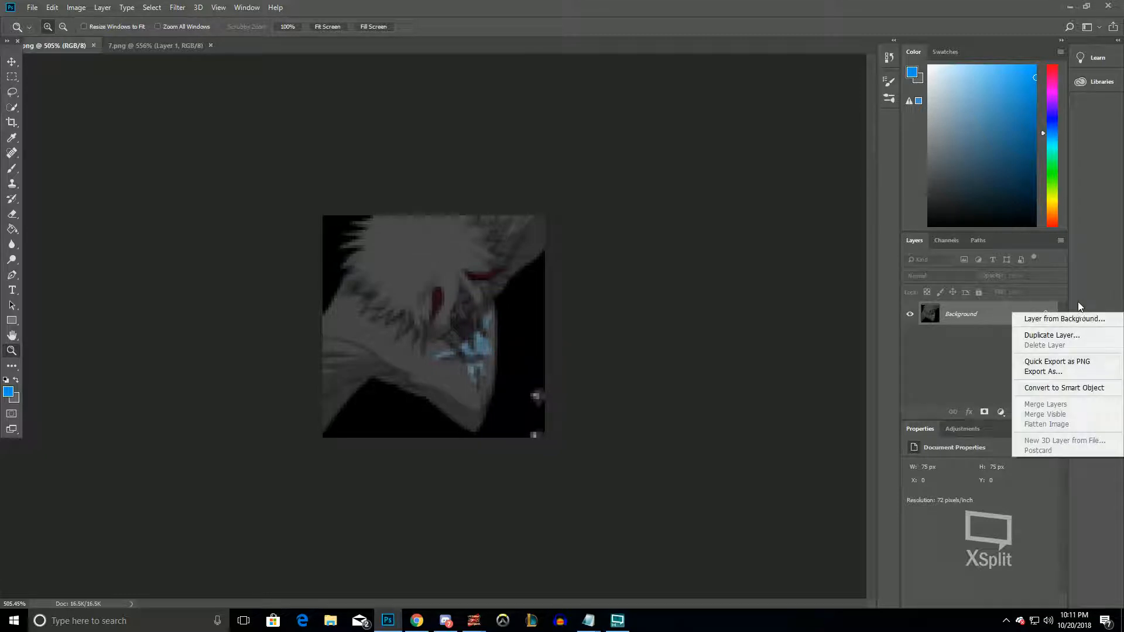
click(1048, 388)
Apply the High Pass filter to the Smart Object and change the filter's blending mode so it sharpens the picture
click(177, 7)
click(187, 20)
click(603, 148)
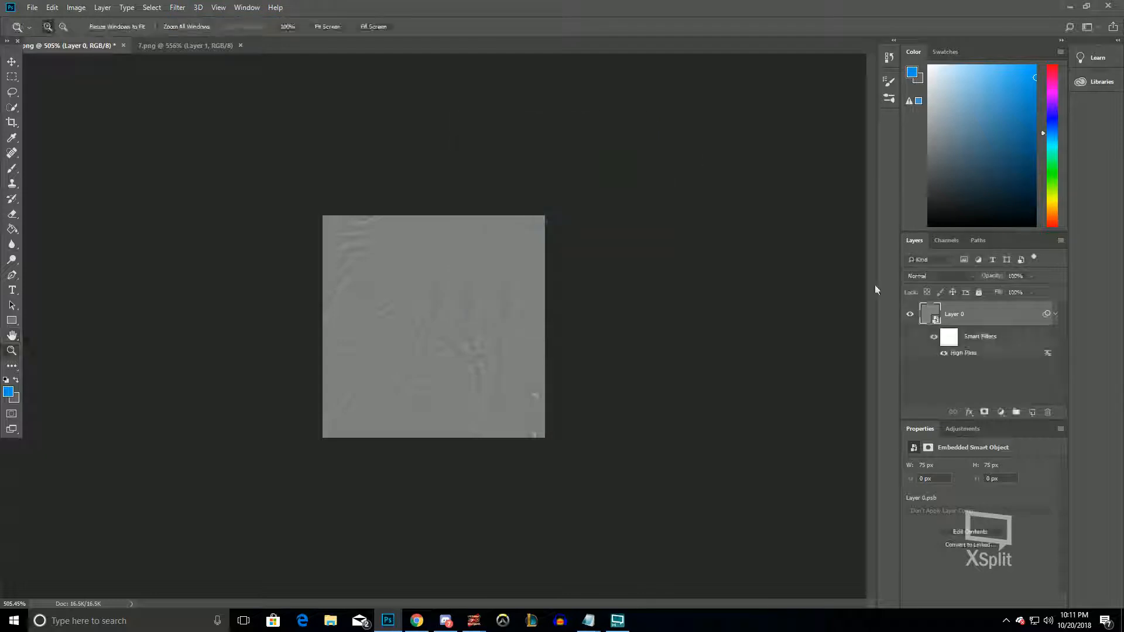
double_click(1048, 355)
click(662, 178)
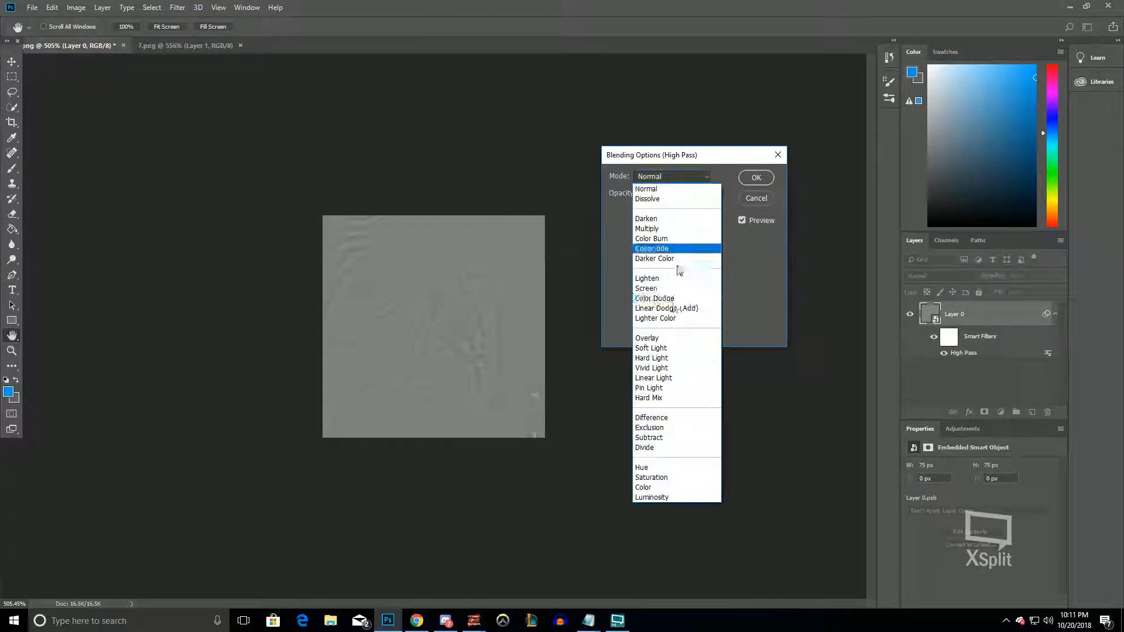
click(672, 352)
Apply Auto Contrast and Auto Tone to 7 (2).png
click(52, 7)
mouse_move(76, 7)
click(91, 69)
click(76, 7)
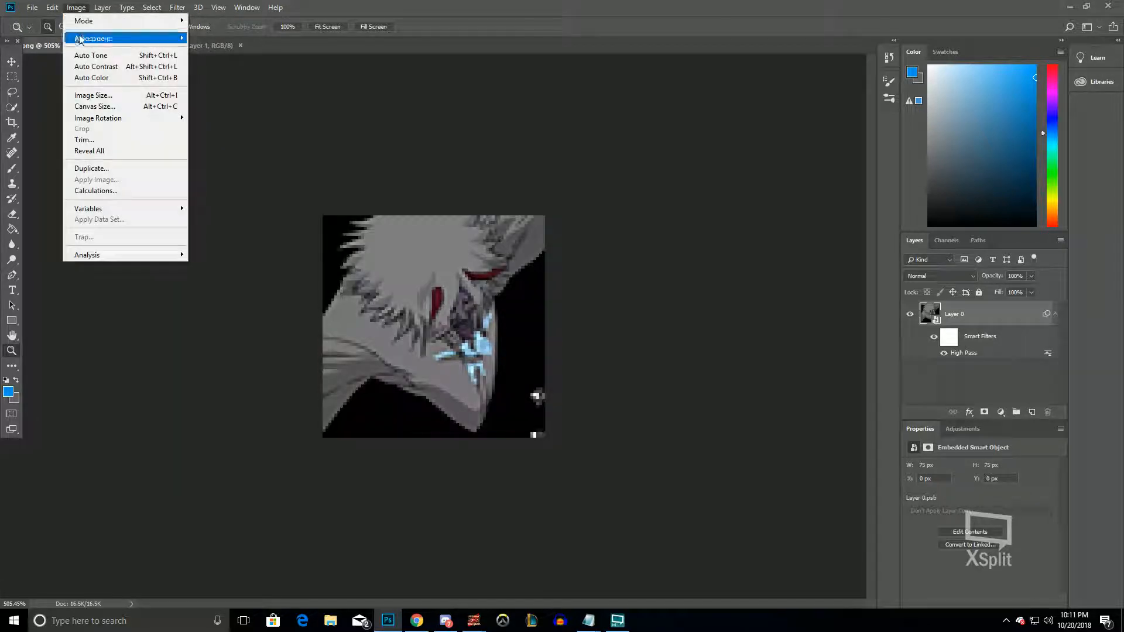
click(89, 56)
Set the brightness of 7 (2).png to -15 with Brightness/Contrast
click(76, 7)
mouse_move(109, 41)
click(237, 38)
text(-15)
key(Return)
key(z)
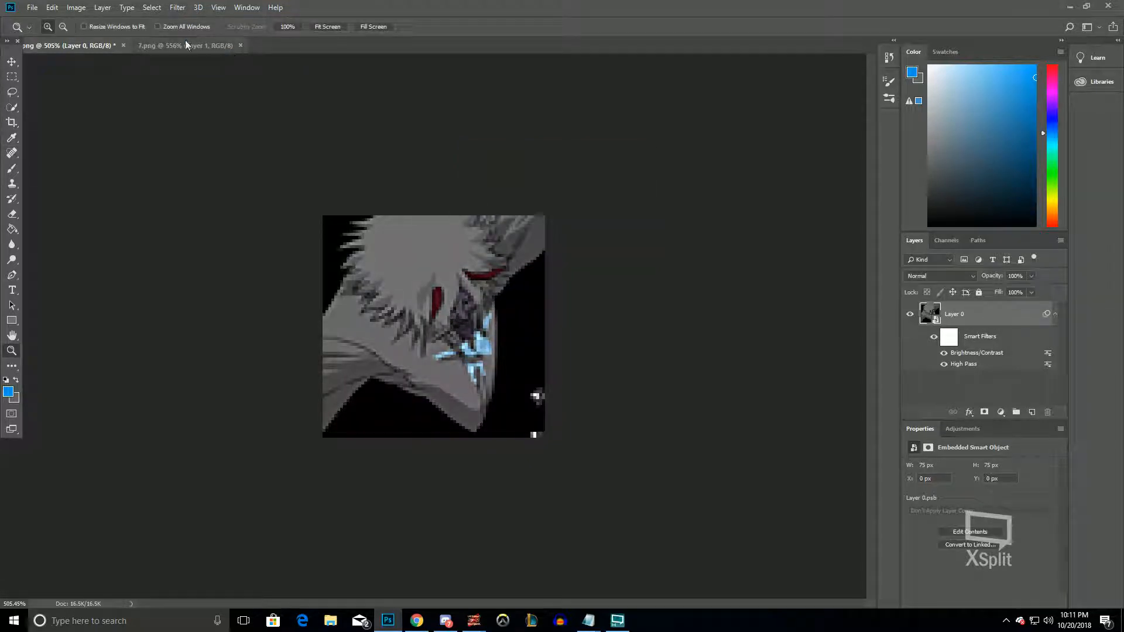
Apply a Vibrance adjustment to 7 (2).png with vibrance 35 and saturation 17
click(77, 7)
mouse_move(125, 39)
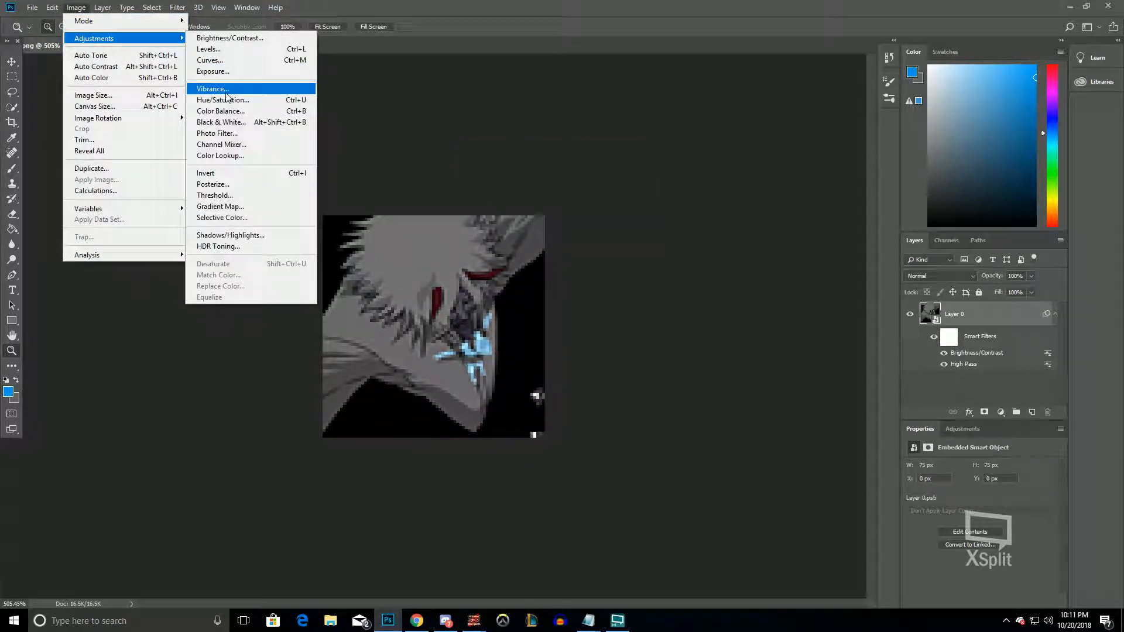
click(228, 90)
text(35)
key(Tab)
text(17)
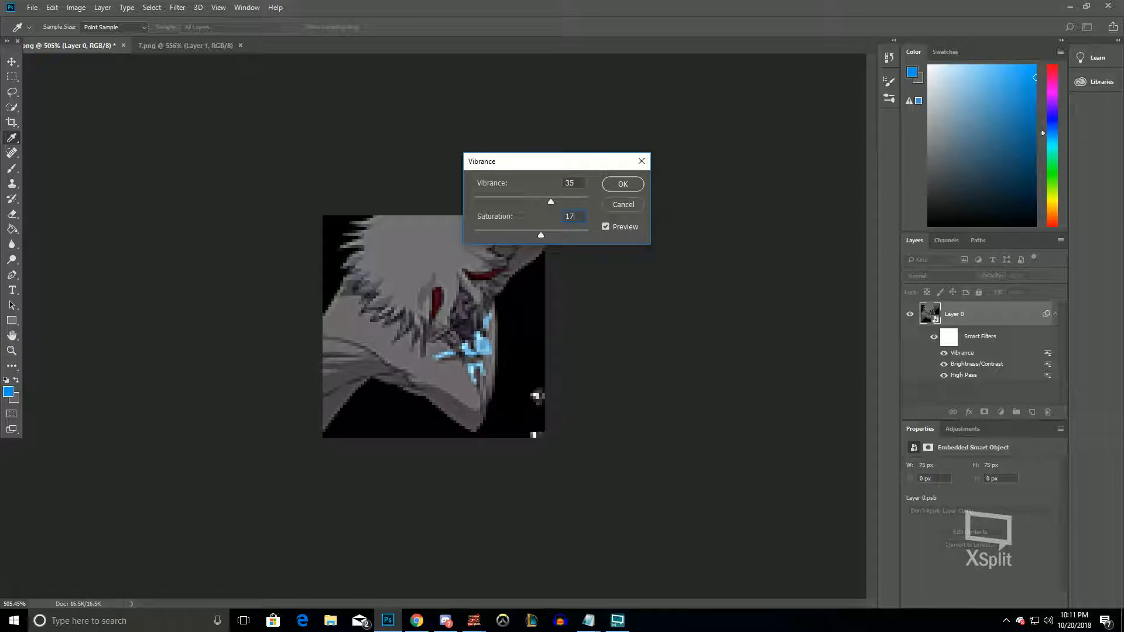
key(Return)
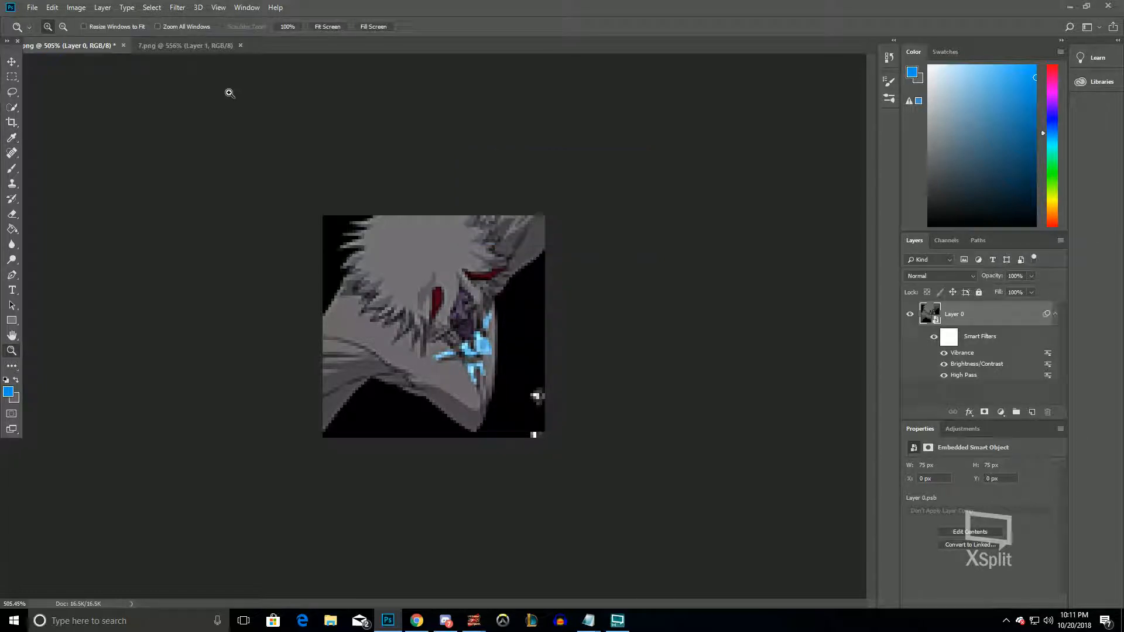
Lighten the dark areas of 7 (2).png with Shadows/Highlights, using a shadow amount of 35%
click(77, 7)
mouse_move(125, 40)
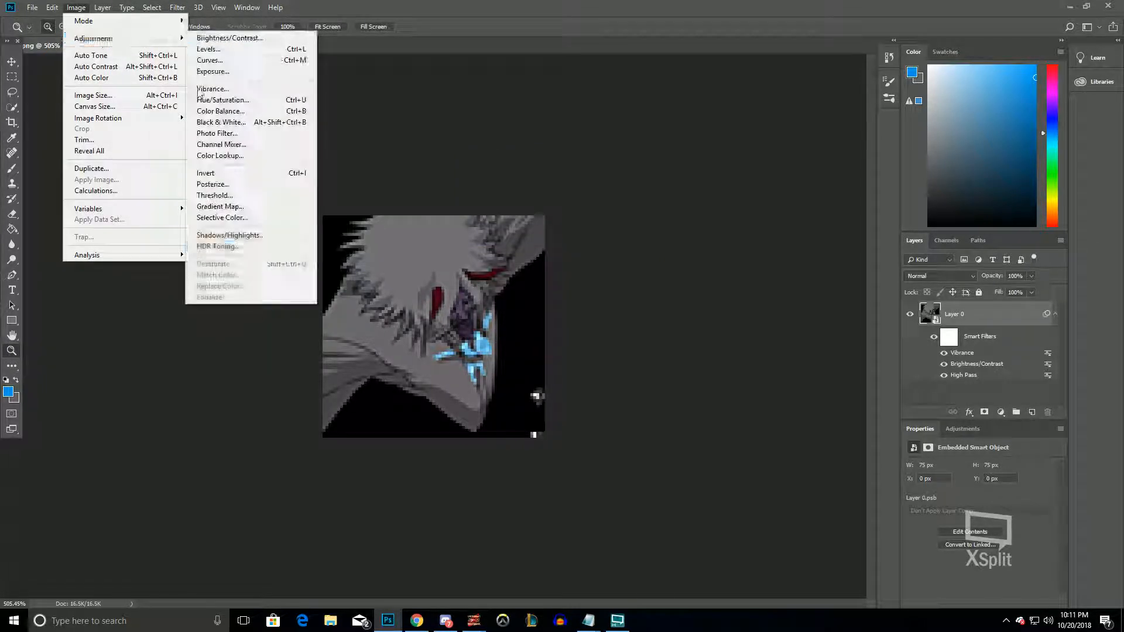
click(235, 235)
key(Return)
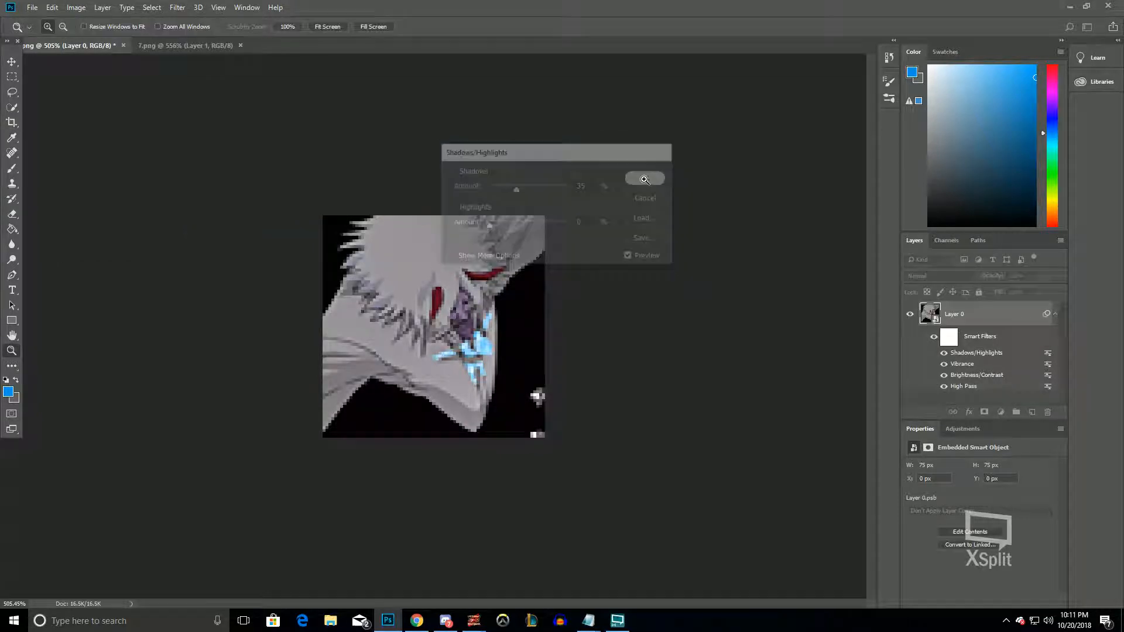
Brighten 7 (2).png with a Levels adjustment, setting the input midtones to 1.24 and the white point to 164
right_click(424, 378)
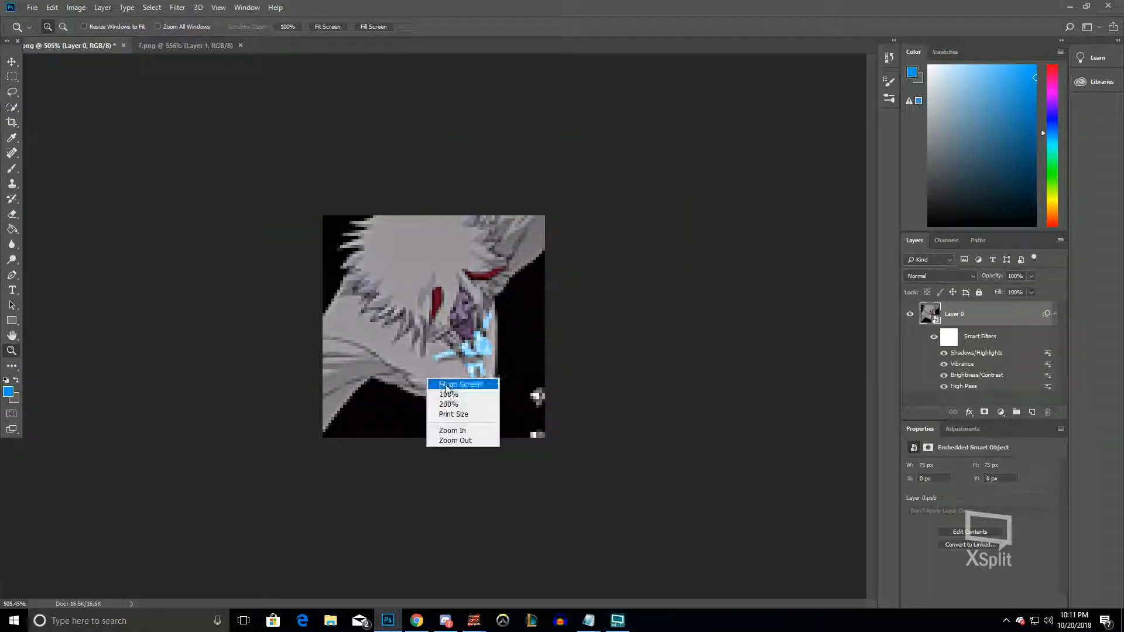
click(454, 394)
click(76, 7)
mouse_move(125, 41)
click(211, 55)
drag(780, 270, 760, 270)
drag(632, 269, 687, 270)
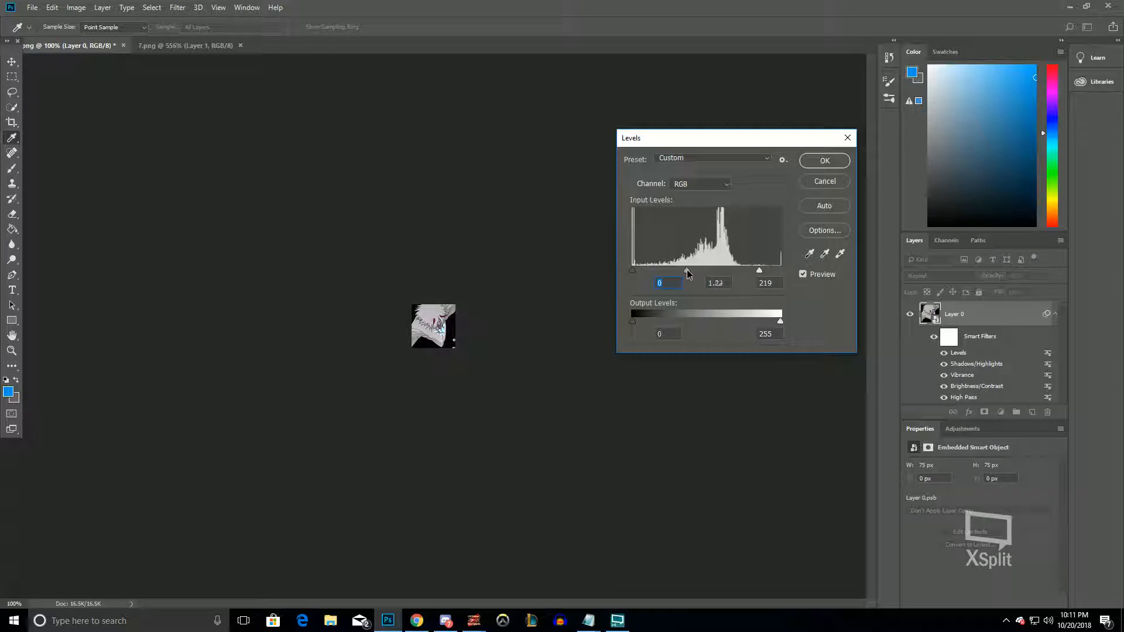
drag(760, 270, 728, 268)
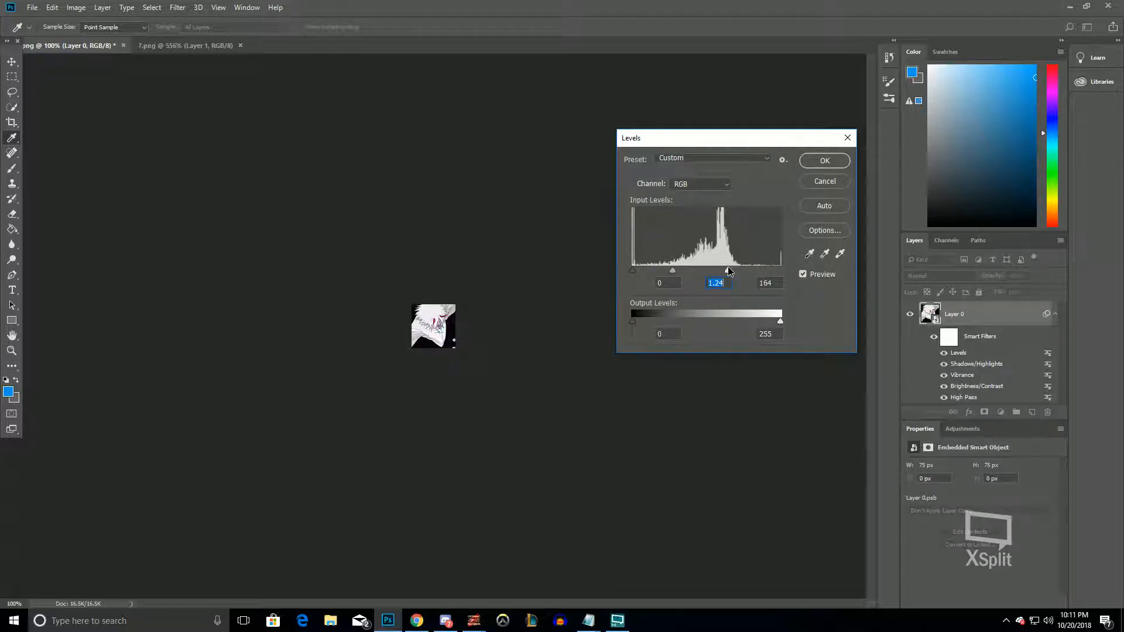
click(825, 161)
key(z)
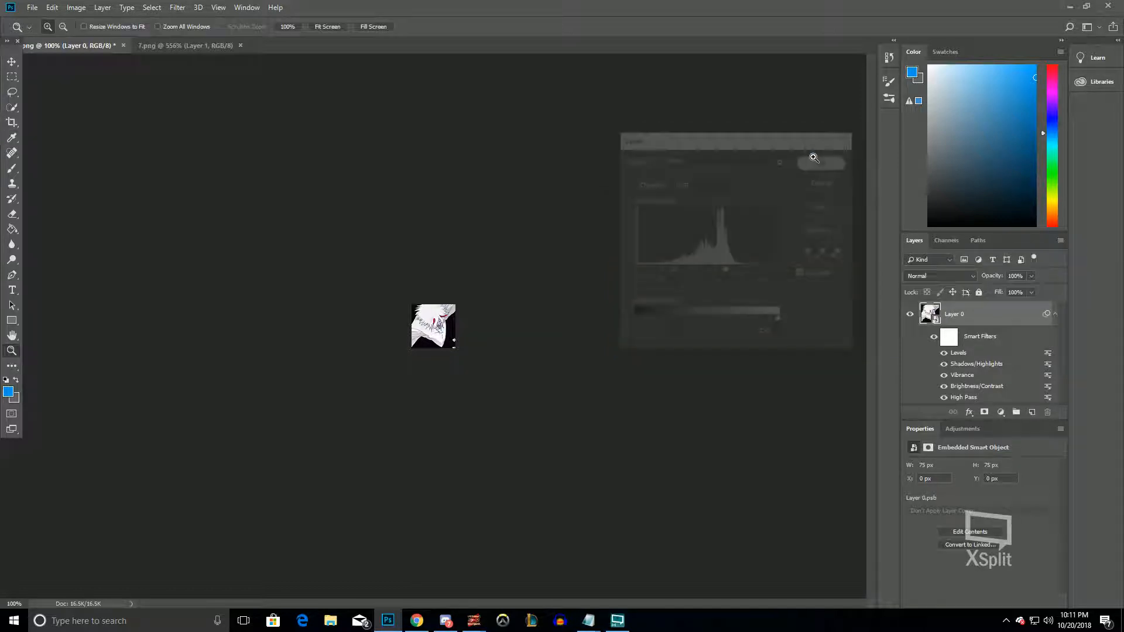
Compare the brightened 7 (2).png with 7.png at 100% and up close, especially the blue lightning around the face
click(183, 47)
right_click(420, 354)
click(435, 364)
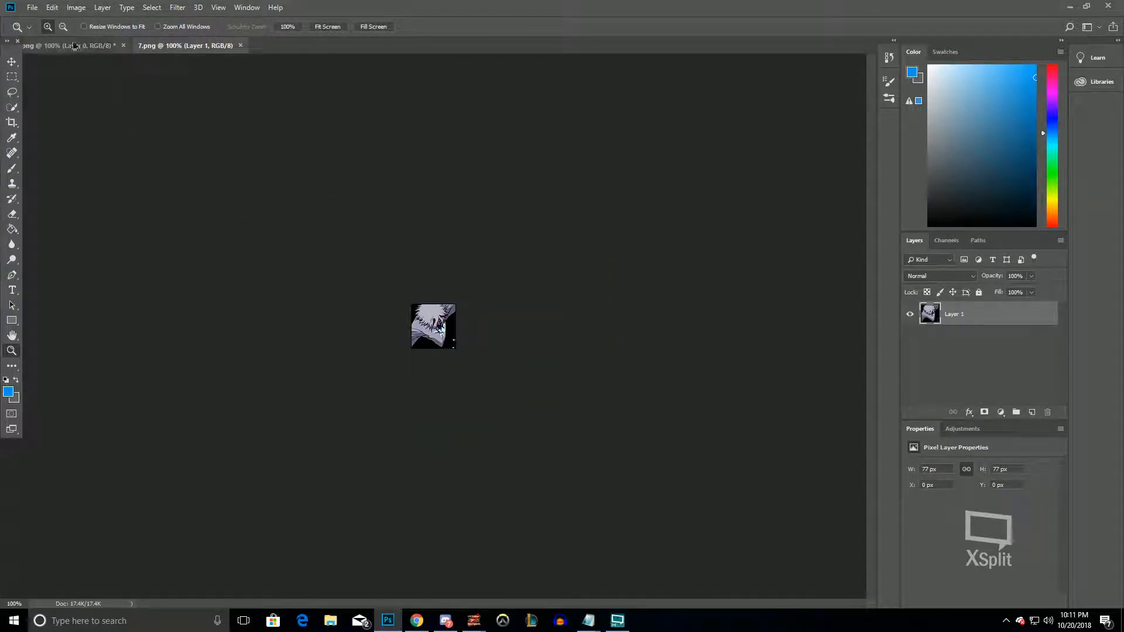
click(30, 46)
scroll(447, 260, up, 10)
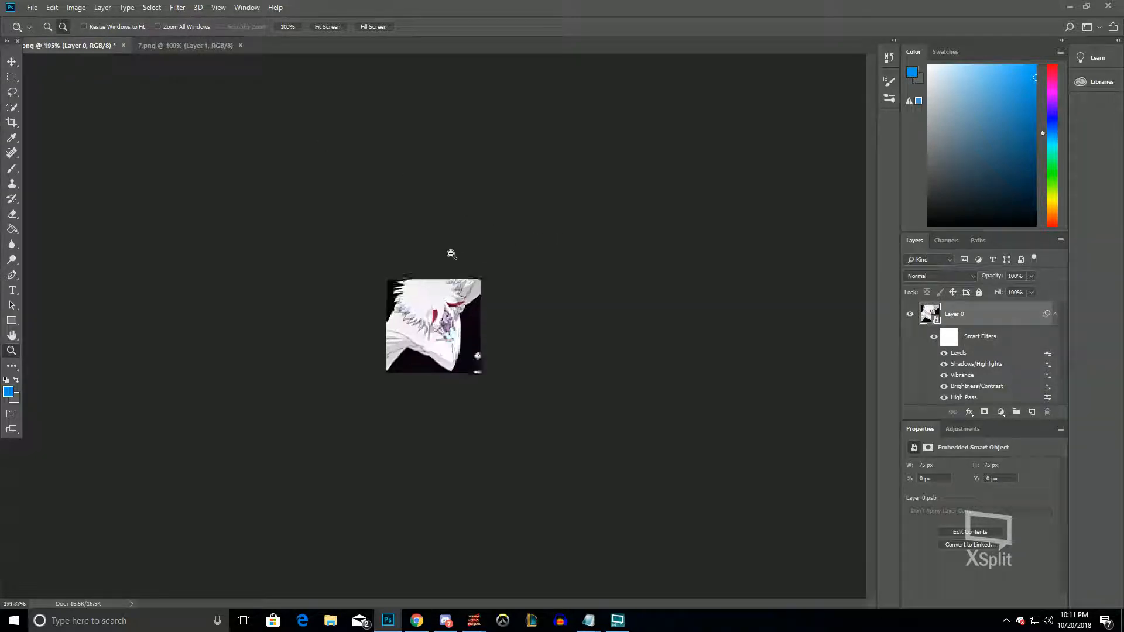
scroll(518, 371, up, 4)
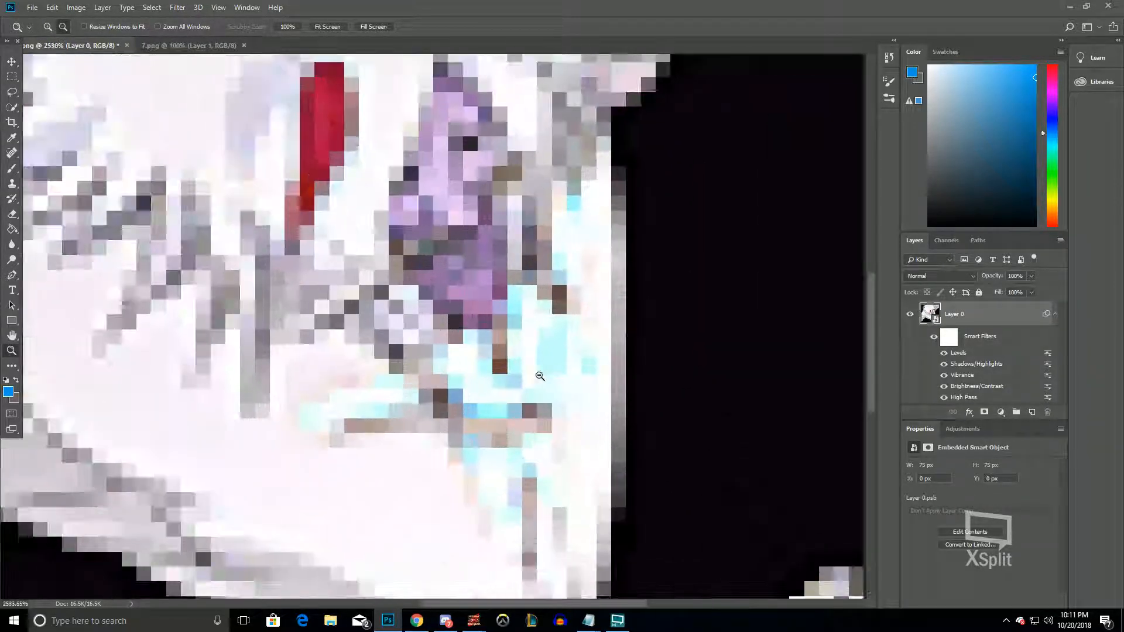
scroll(539, 372, down, 3)
scroll(496, 342, down, 9)
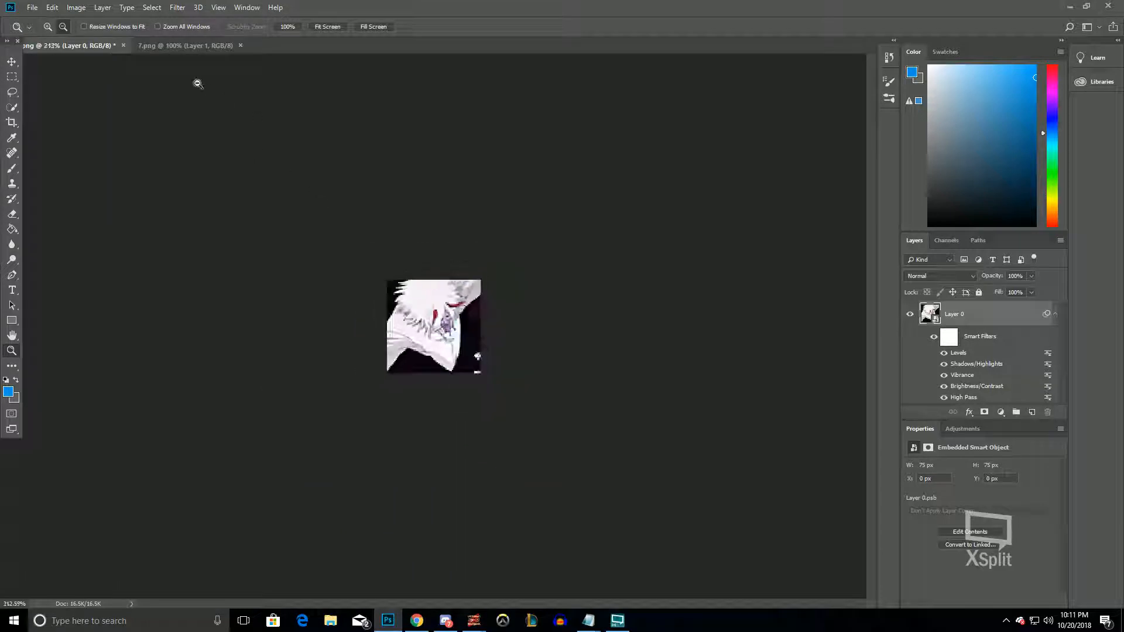
click(193, 46)
scroll(504, 343, up, 5)
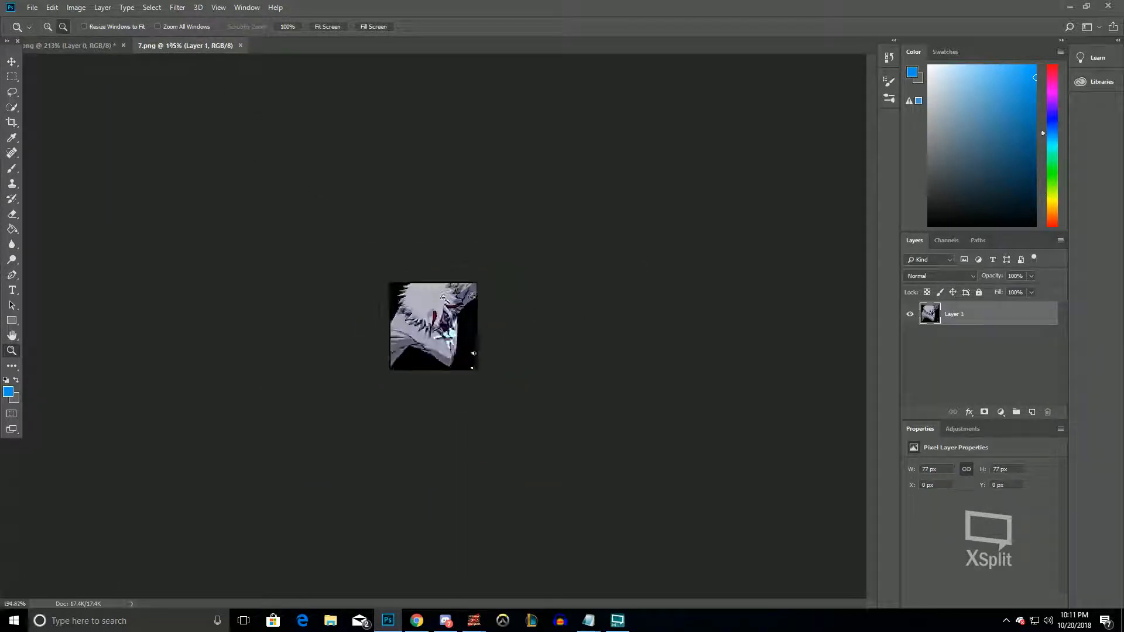
scroll(513, 363, up, 3)
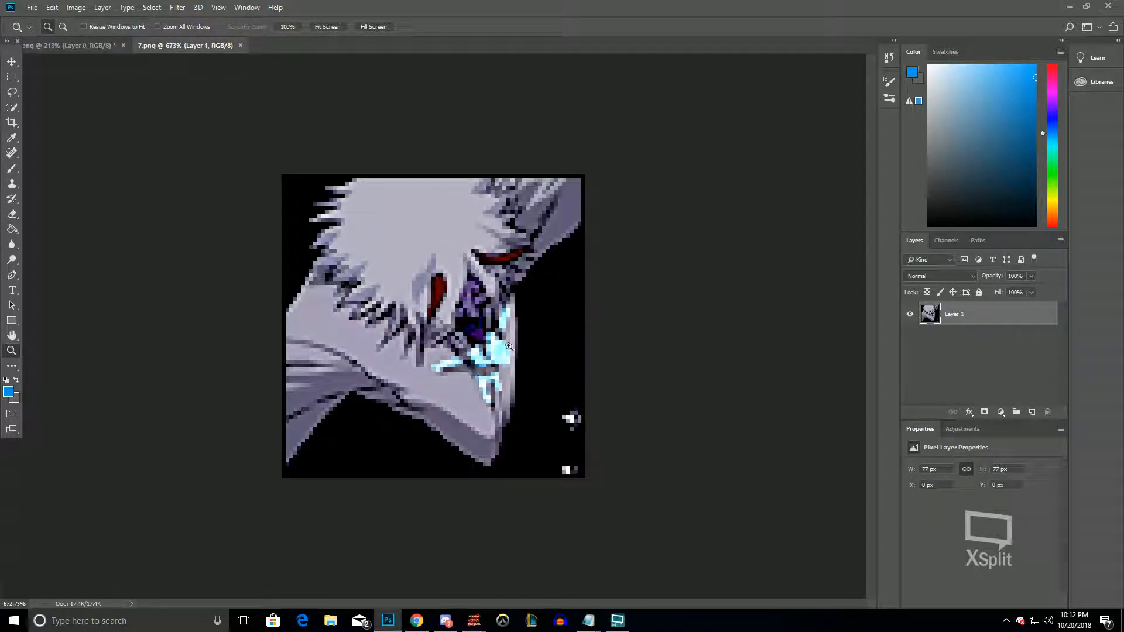
click(64, 45)
scroll(480, 358, up, 3)
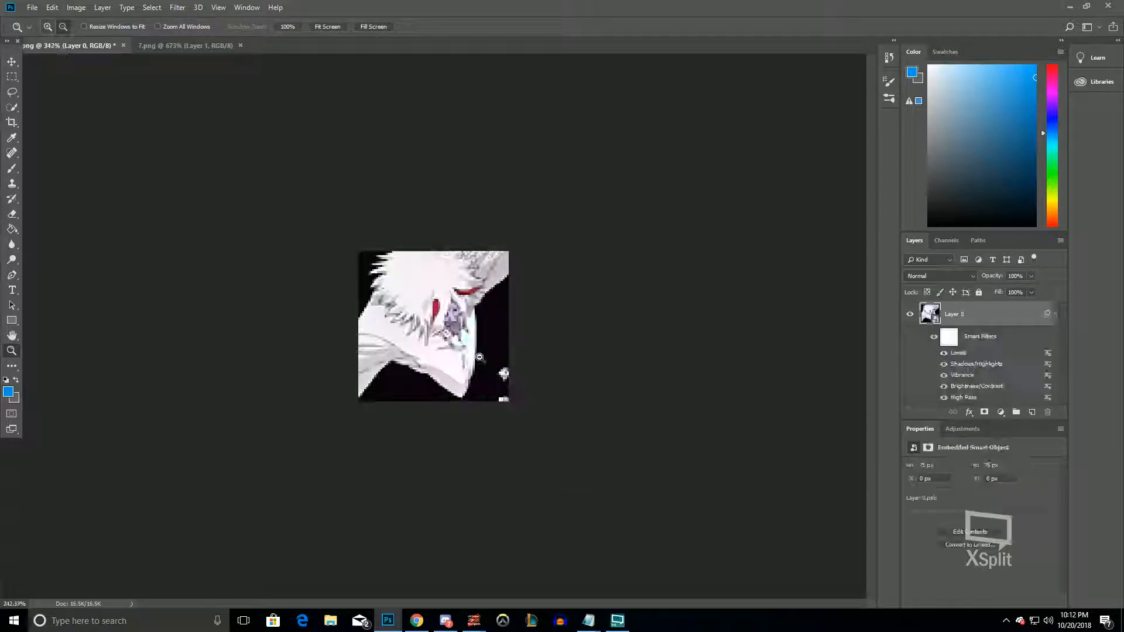
click(82, 7)
mouse_move(102, 7)
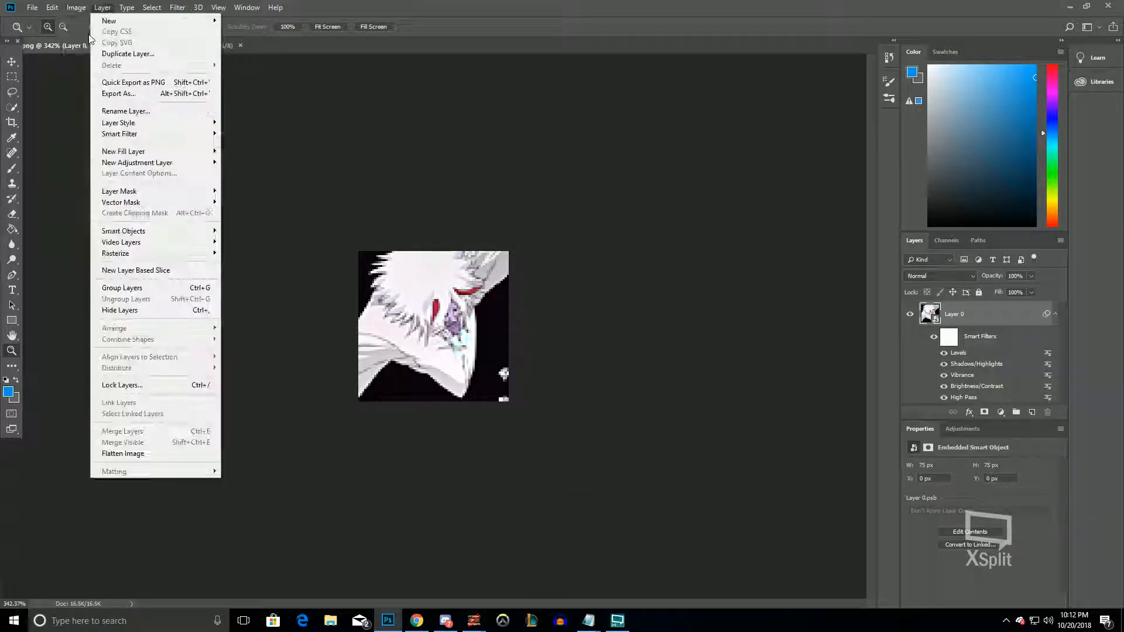
mouse_move(100, 38)
click(219, 51)
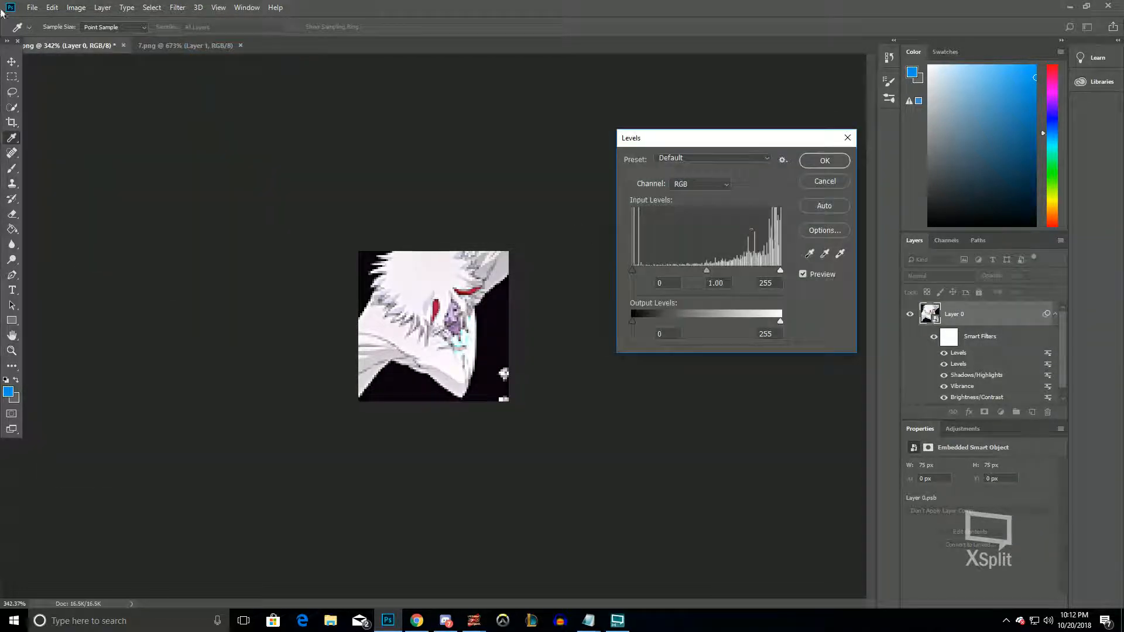
key(Escape)
Apply a Color Balance adjustment to the midtones of 7 (2).png with a cyan-red level of -40
click(76, 8)
mouse_move(100, 38)
click(222, 111)
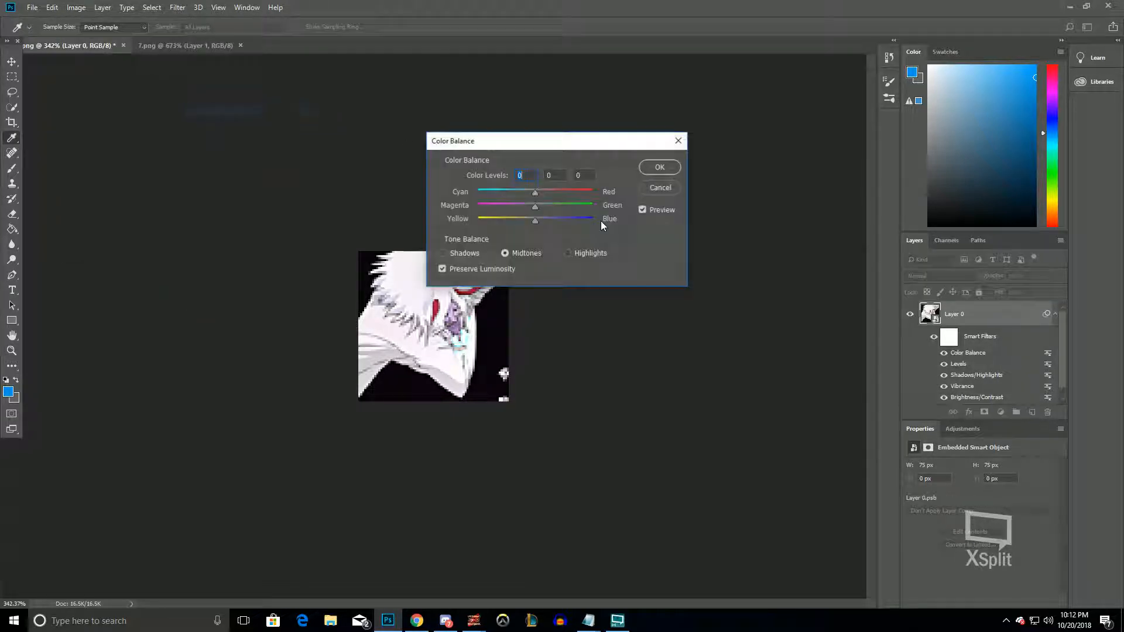
drag(567, 145, 735, 159)
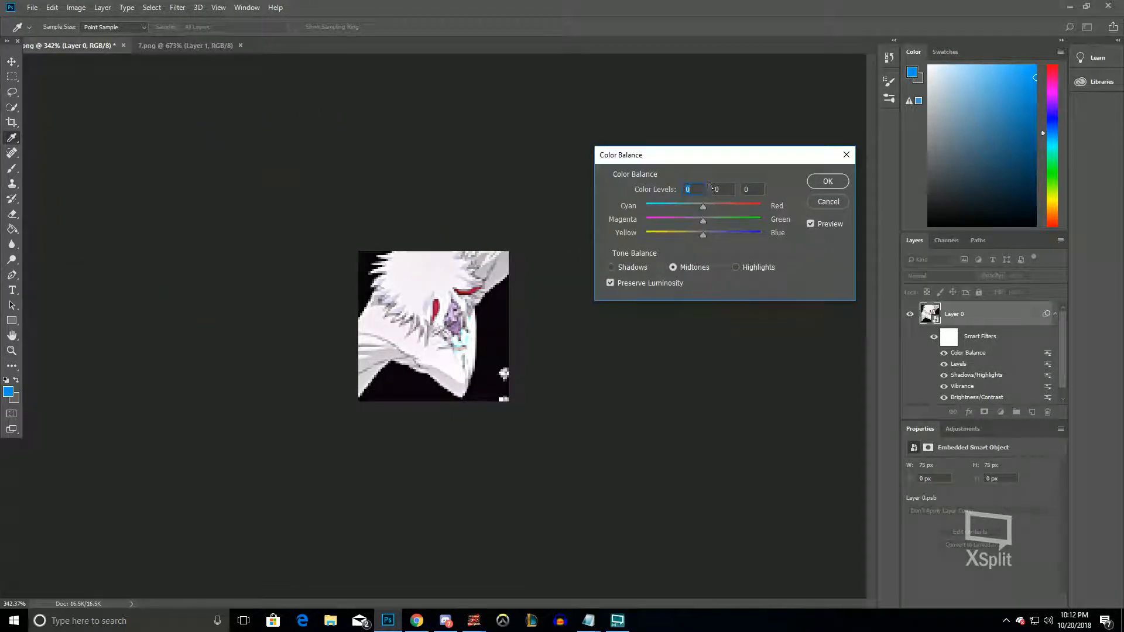
text(-40)
key(Return)
key(z)
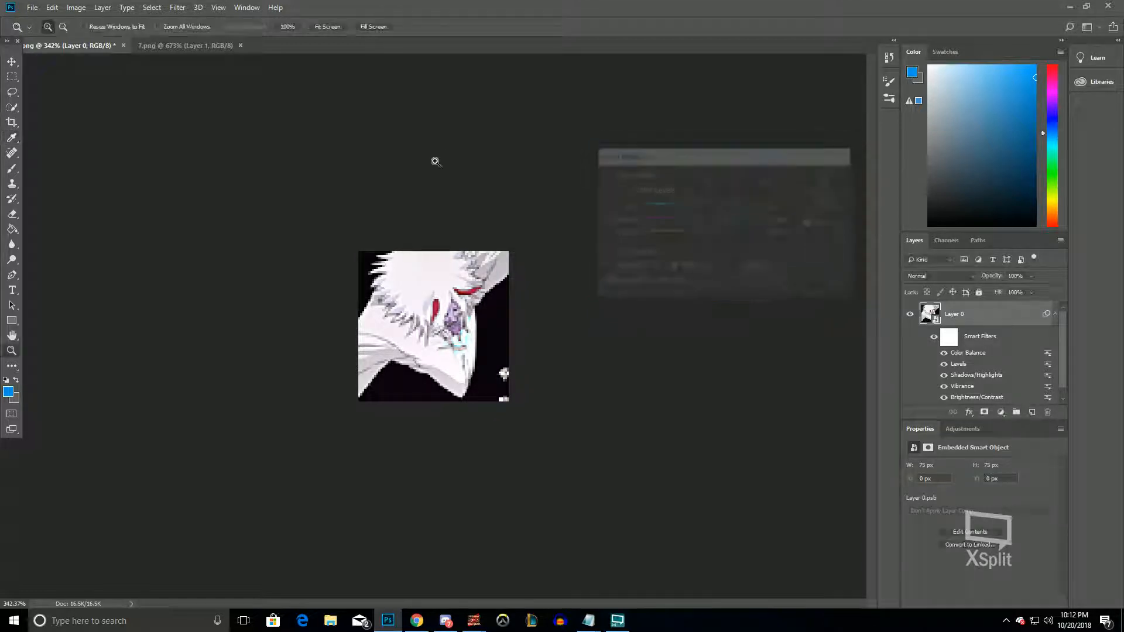
Sample the light cyan of the lightning in 7.png as the Brush colour
click(200, 46)
key(ctrl+0)
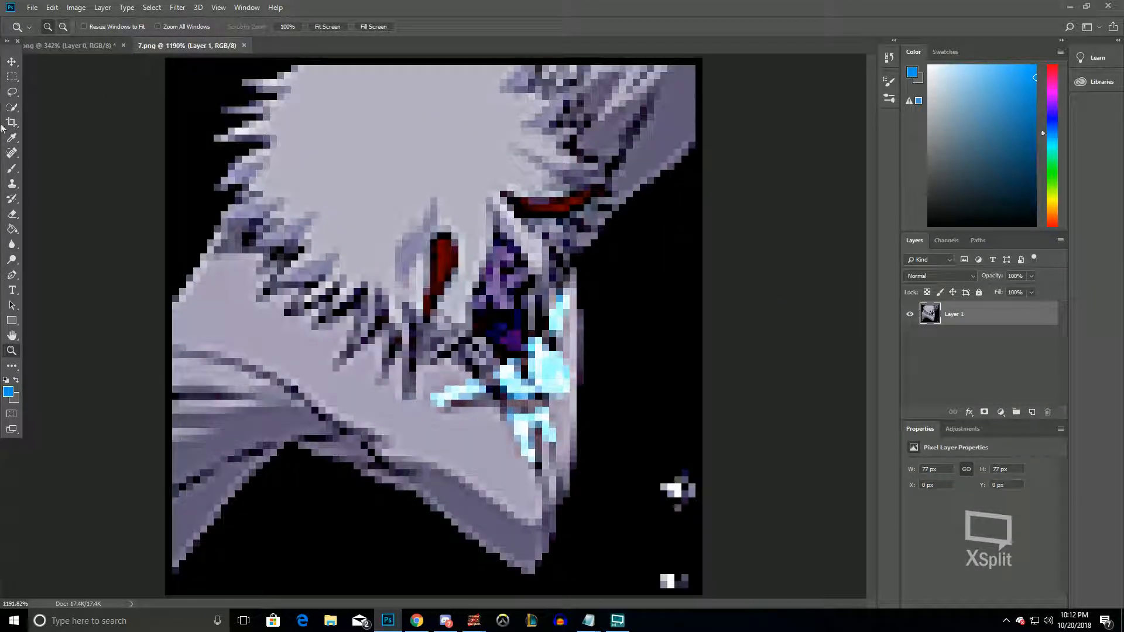
click(13, 169)
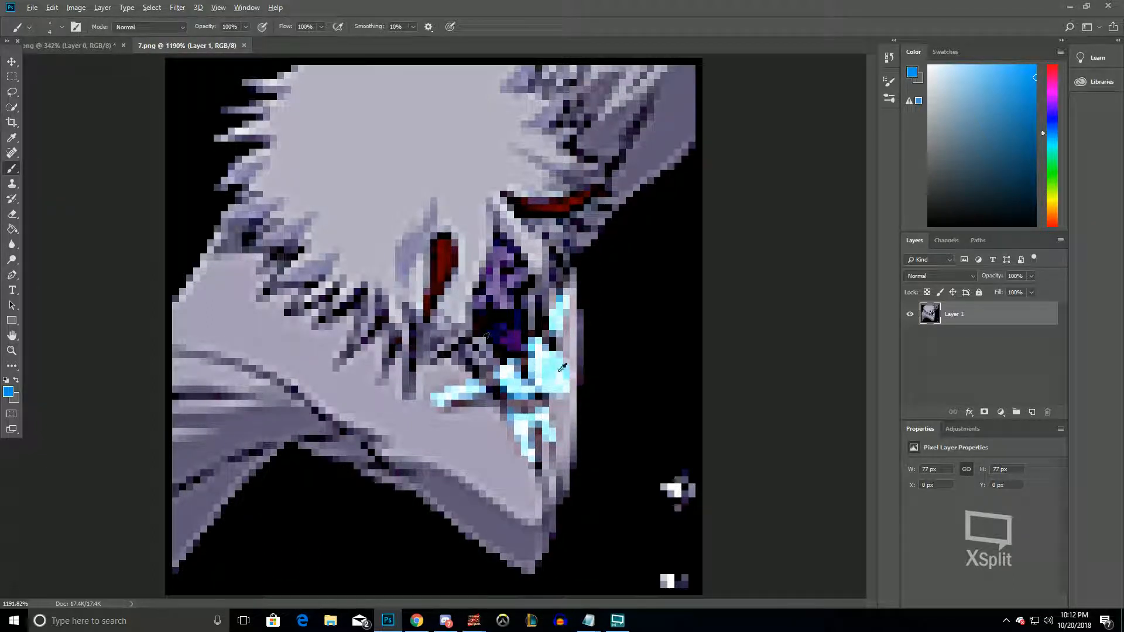
alt+click(554, 363)
Rasterize the smart object in 7 (2).png and paint the widest patch of the lightning with the sampled cyan
click(70, 45)
scroll(395, 365, up, 5)
click(261, 374)
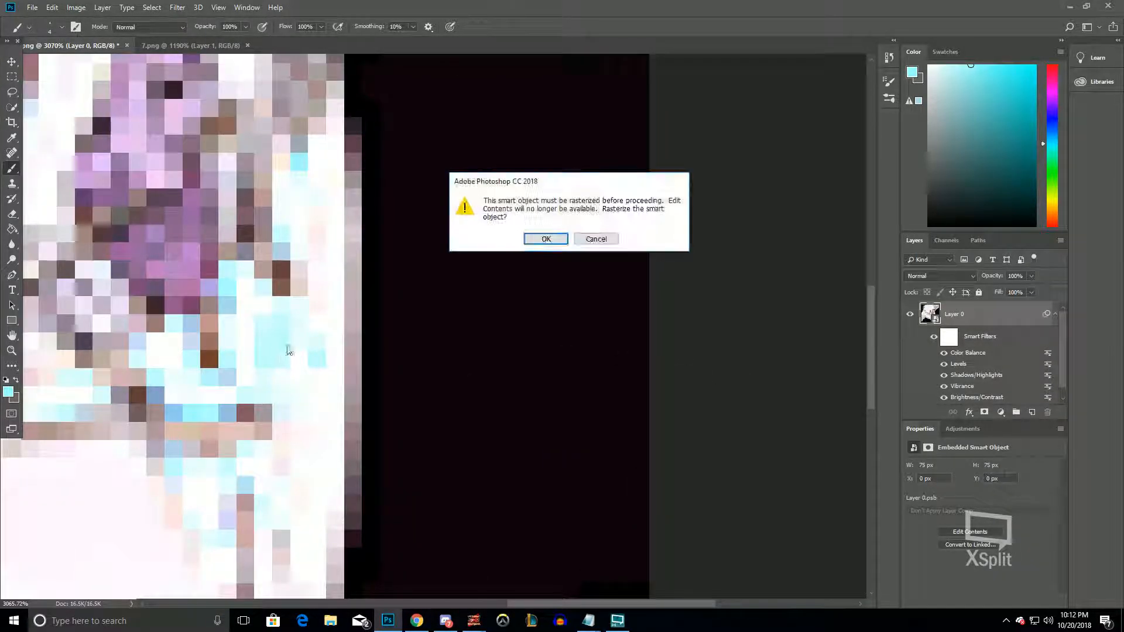
key(Return)
drag(242, 344, 281, 325)
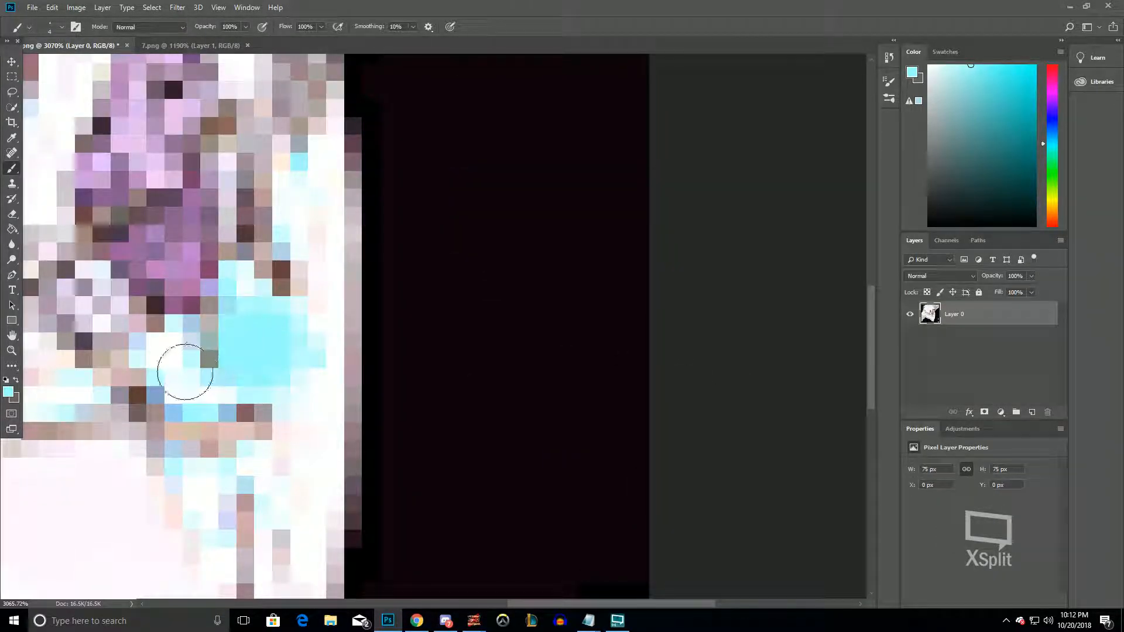
Paint the remaining lightning streaks in 7 (2).png cyan with a 1 px brush at 68% opacity
click(61, 26)
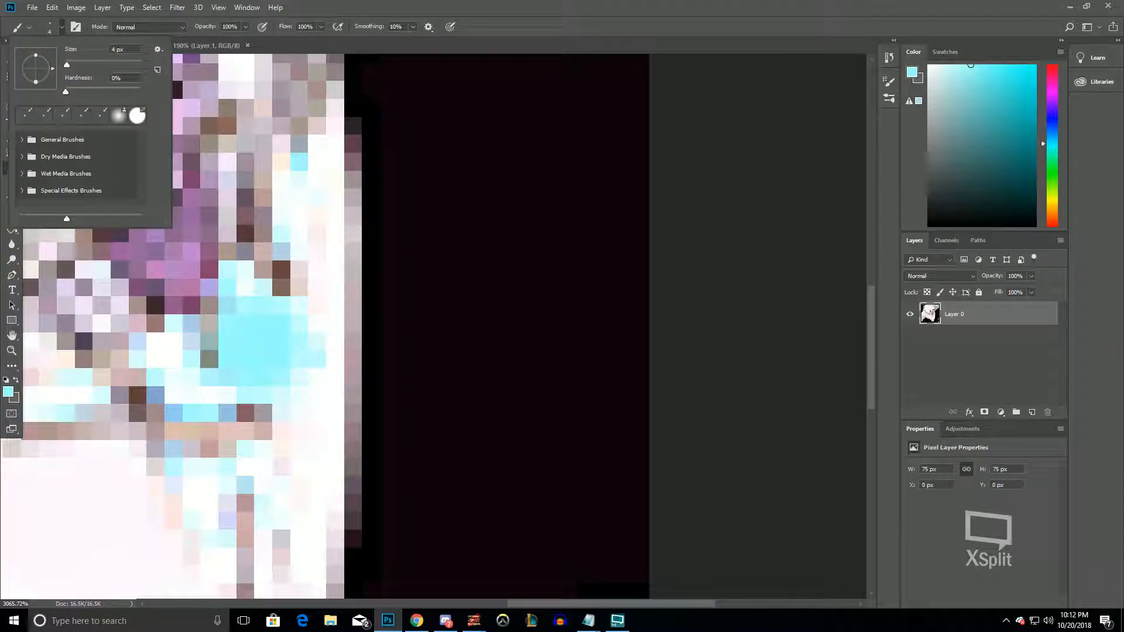
text(1)
click(245, 27)
drag(247, 40, 229, 41)
drag(190, 378, 209, 431)
drag(155, 346, 186, 384)
mouse_move(202, 480)
mouse_down()
mouse_move(209, 527)
mouse_move(211, 514)
mouse_up()
drag(258, 442, 291, 505)
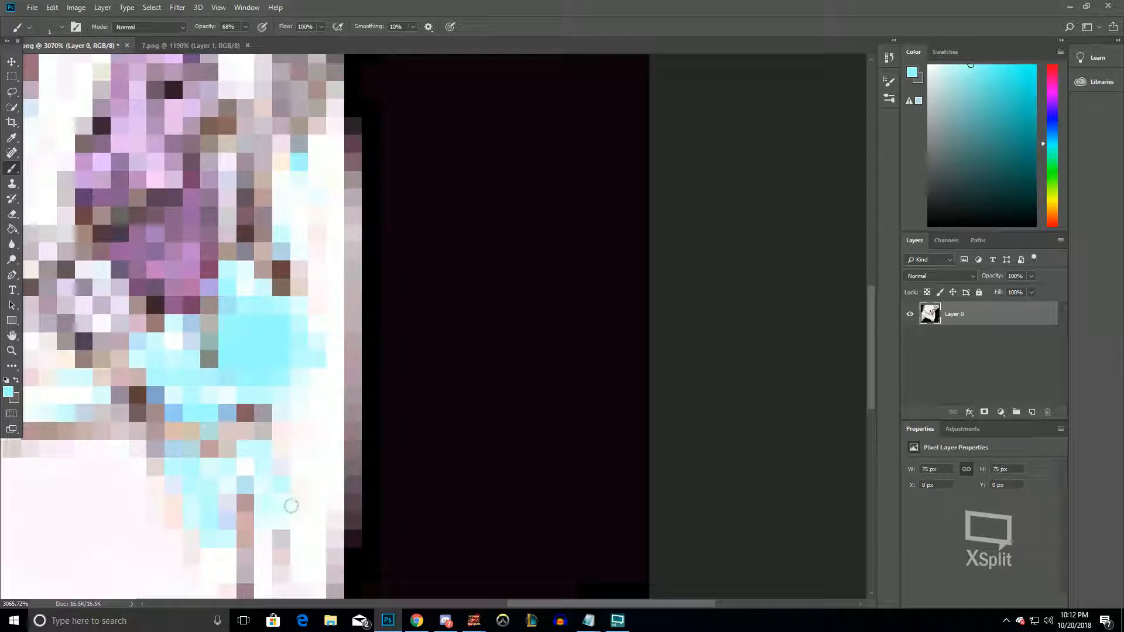
drag(102, 395, 6, 404)
mouse_move(281, 221)
mouse_down()
mouse_move(295, 172)
mouse_move(297, 241)
mouse_up()
Darken the midtones of 7 (2).png with a Levels adjustment, setting the input midtones to 0.76
click(12, 350)
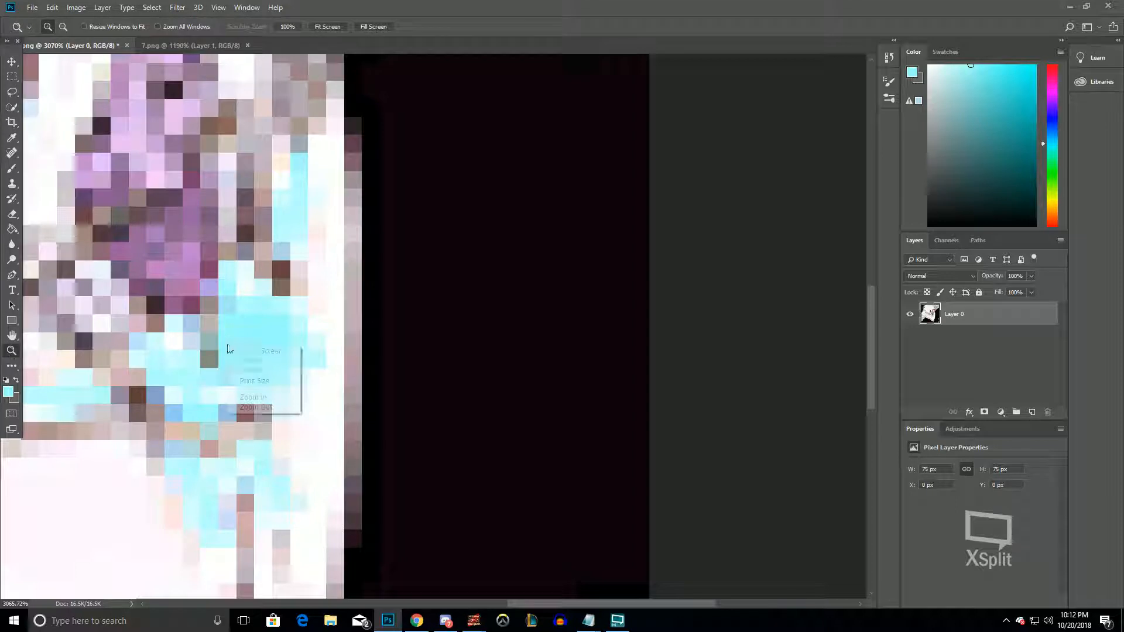
right_click(229, 350)
click(258, 360)
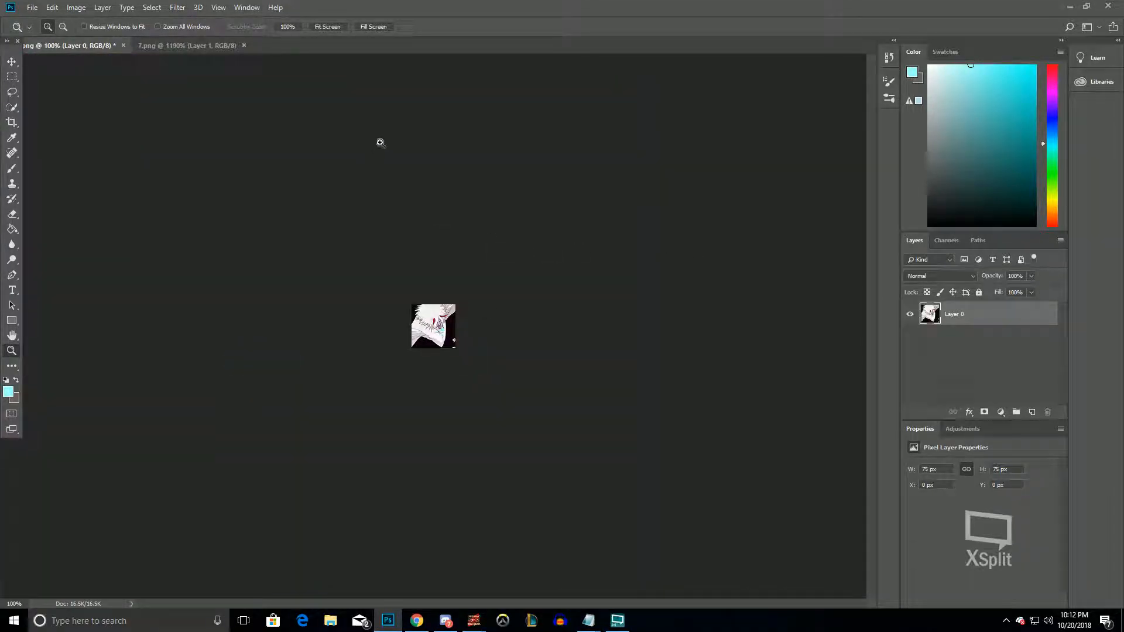
click(76, 7)
mouse_move(98, 39)
click(247, 42)
key(Escape)
click(76, 7)
click(296, 49)
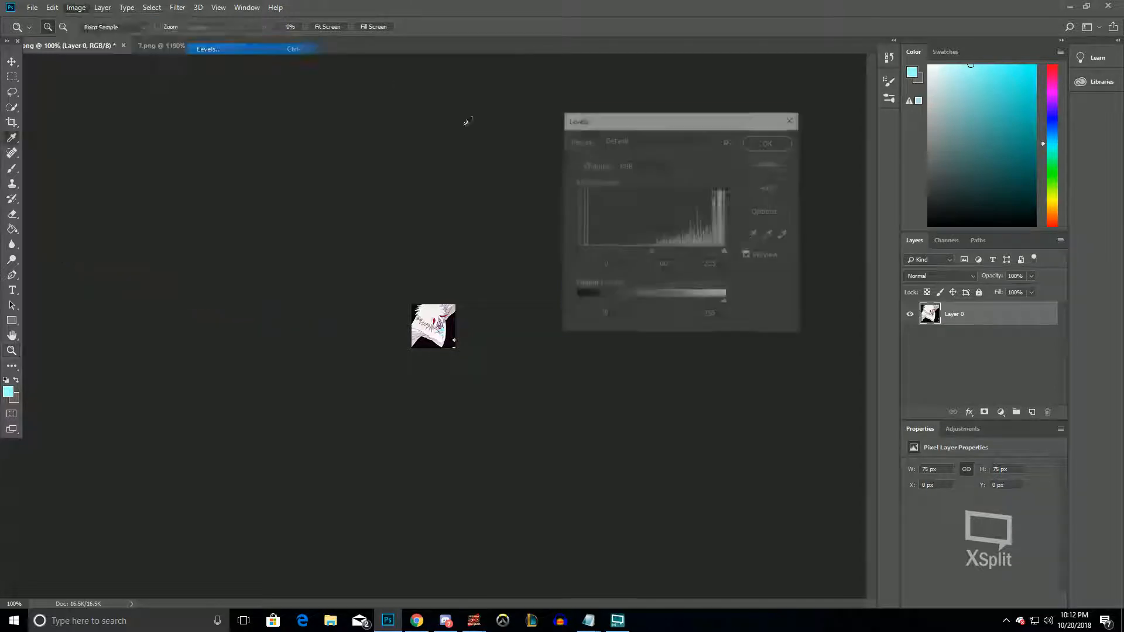
drag(652, 252, 664, 255)
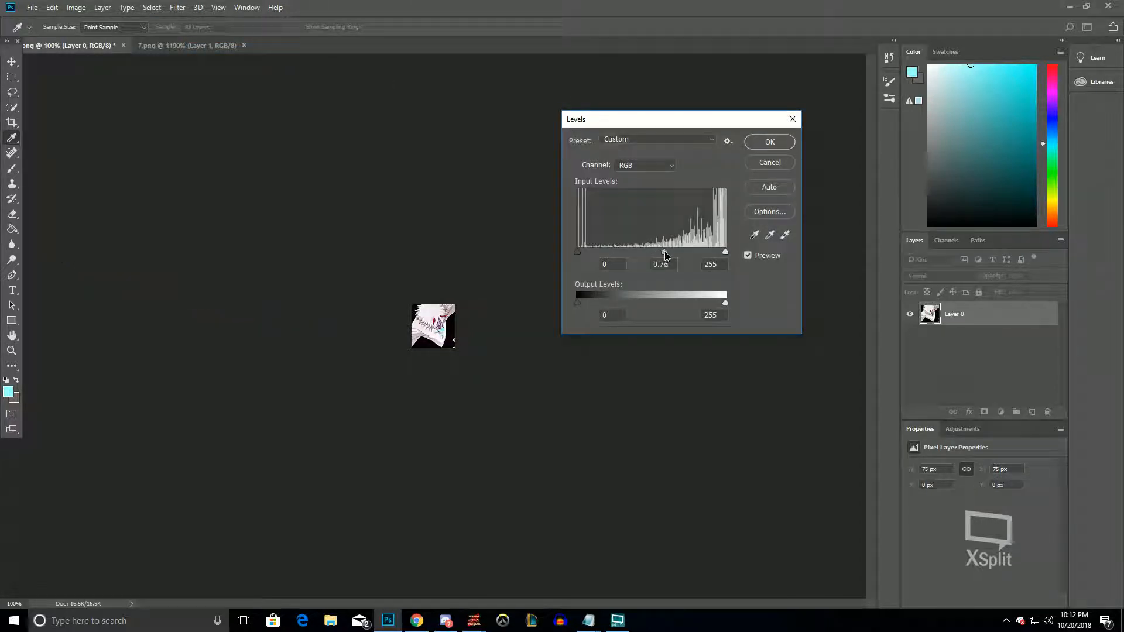
click(770, 143)
key(z)
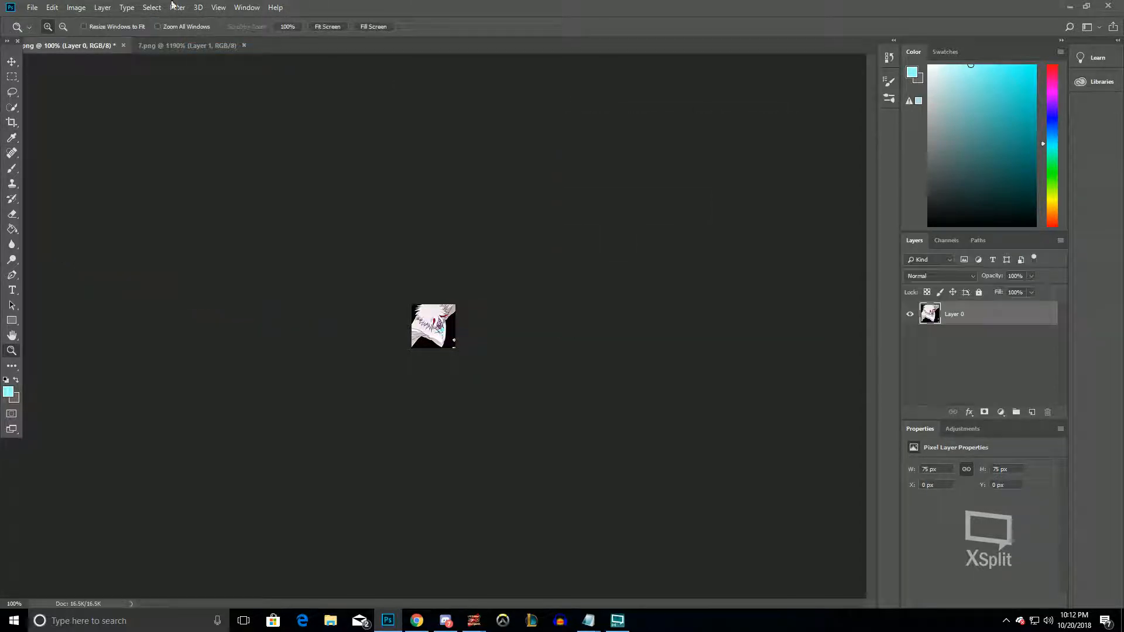
Flatten 7 (2).png into a single background layer
click(106, 6)
click(120, 454)
key(m)
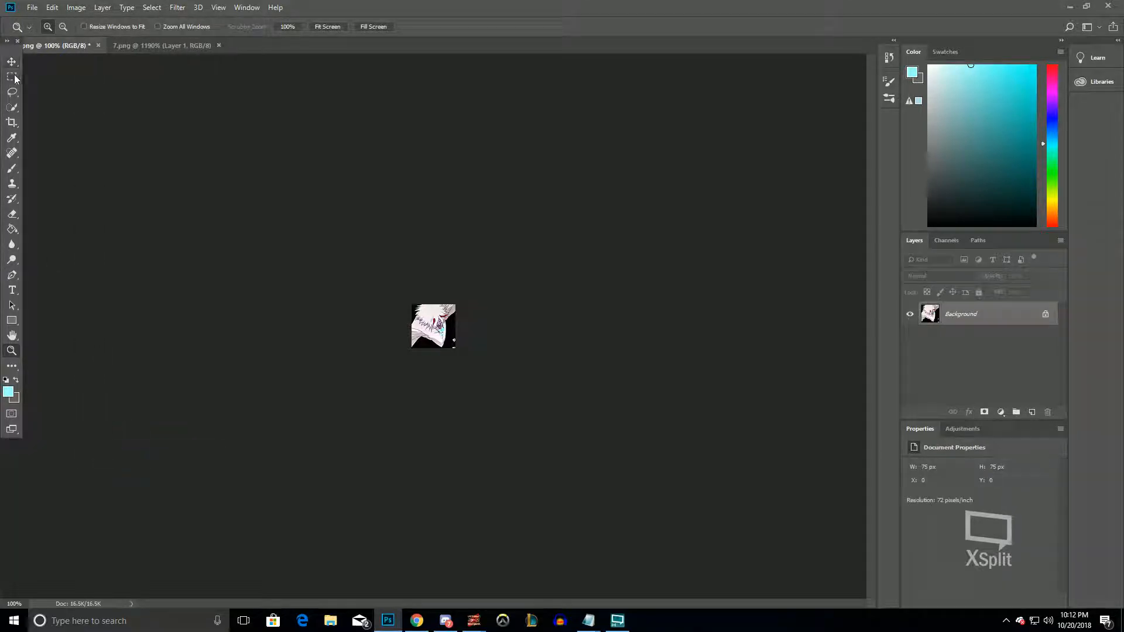
Compare 7.png with 7 (2).png at 100%, and brighten 7.png with Levels by setting the input white point to 228
click(158, 46)
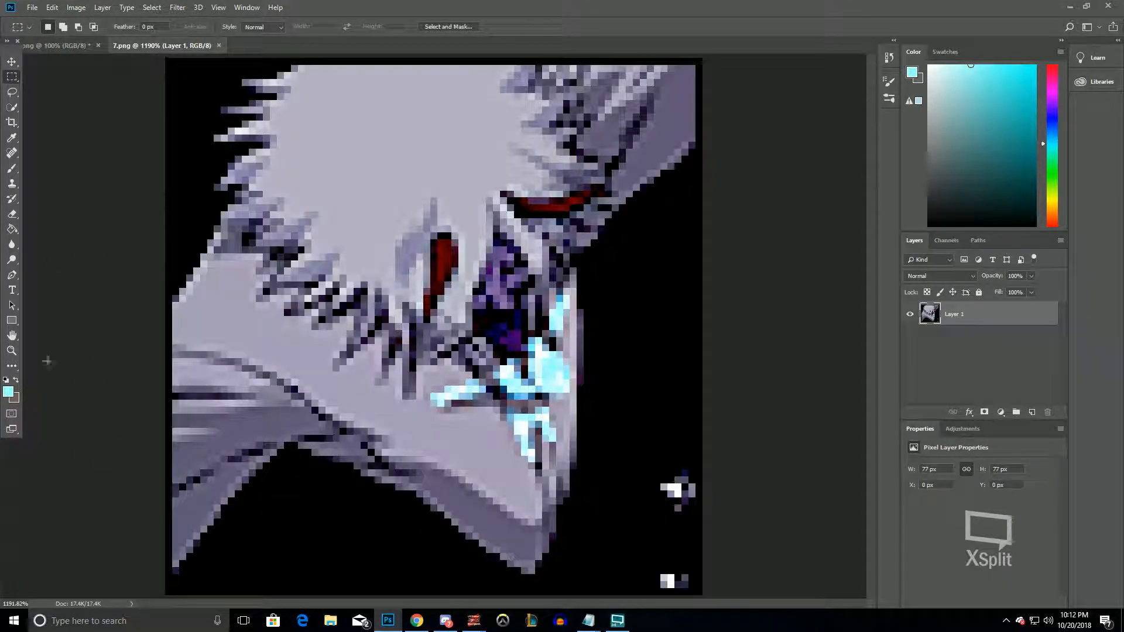
click(12, 351)
right_click(345, 358)
click(361, 375)
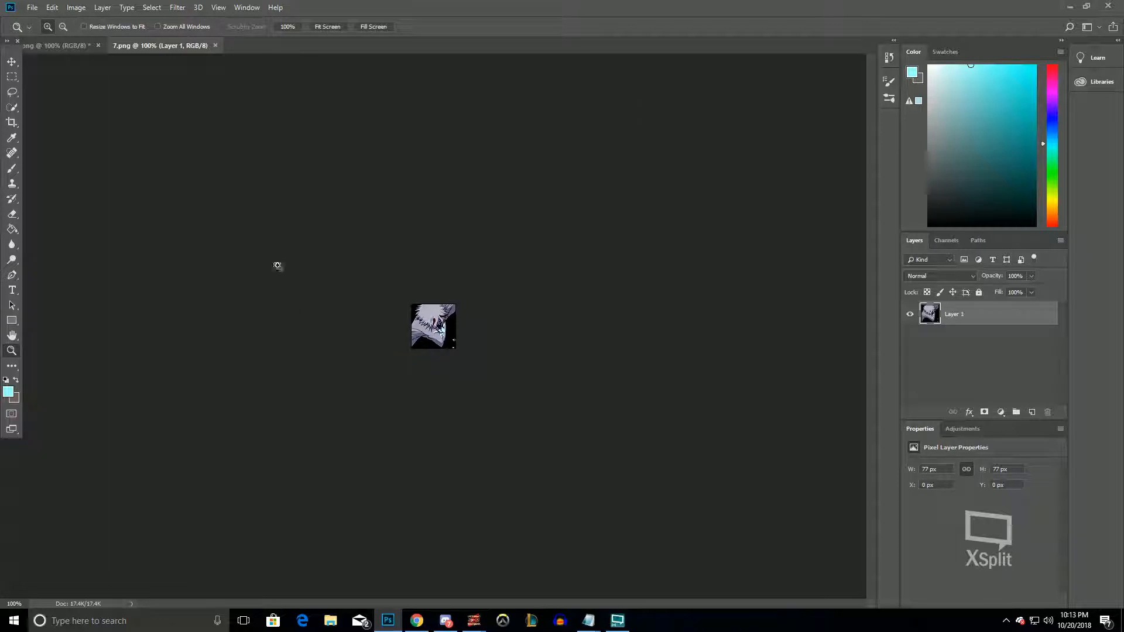
click(64, 45)
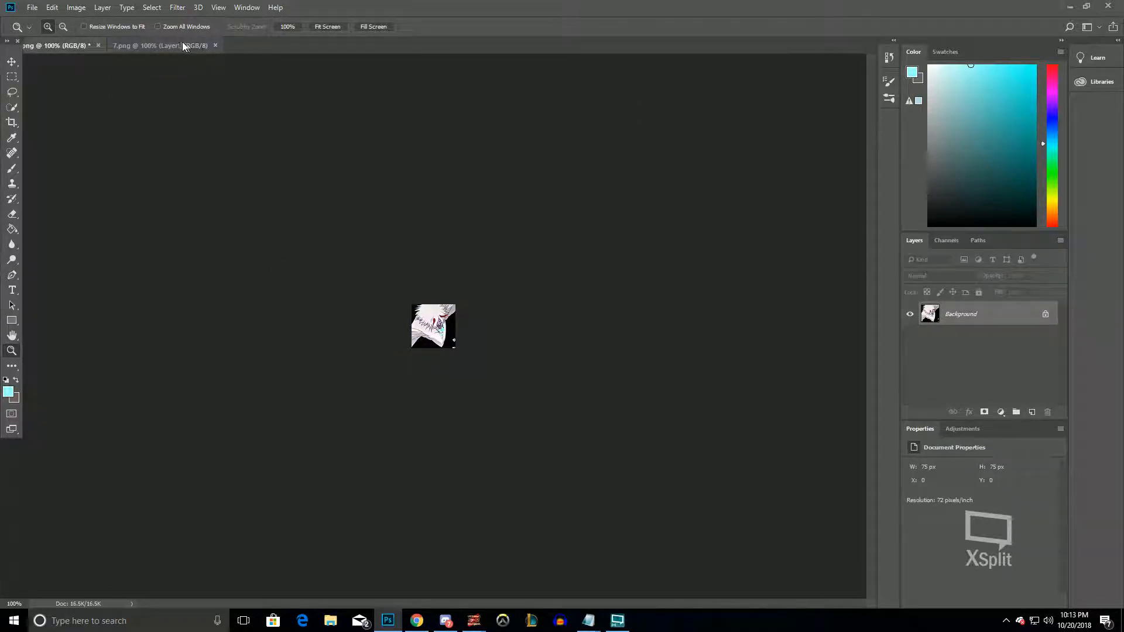
click(129, 45)
click(76, 7)
mouse_move(135, 38)
click(232, 52)
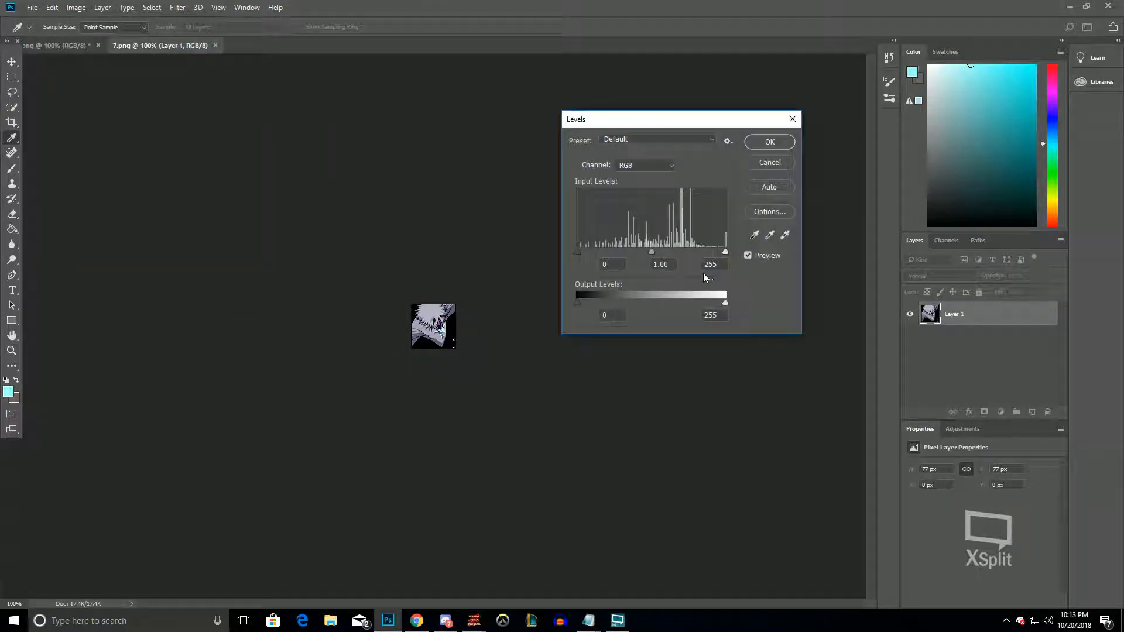
mouse_move(727, 254)
mouse_down()
mouse_move(693, 252)
mouse_move(727, 241)
mouse_up()
drag(726, 252, 711, 253)
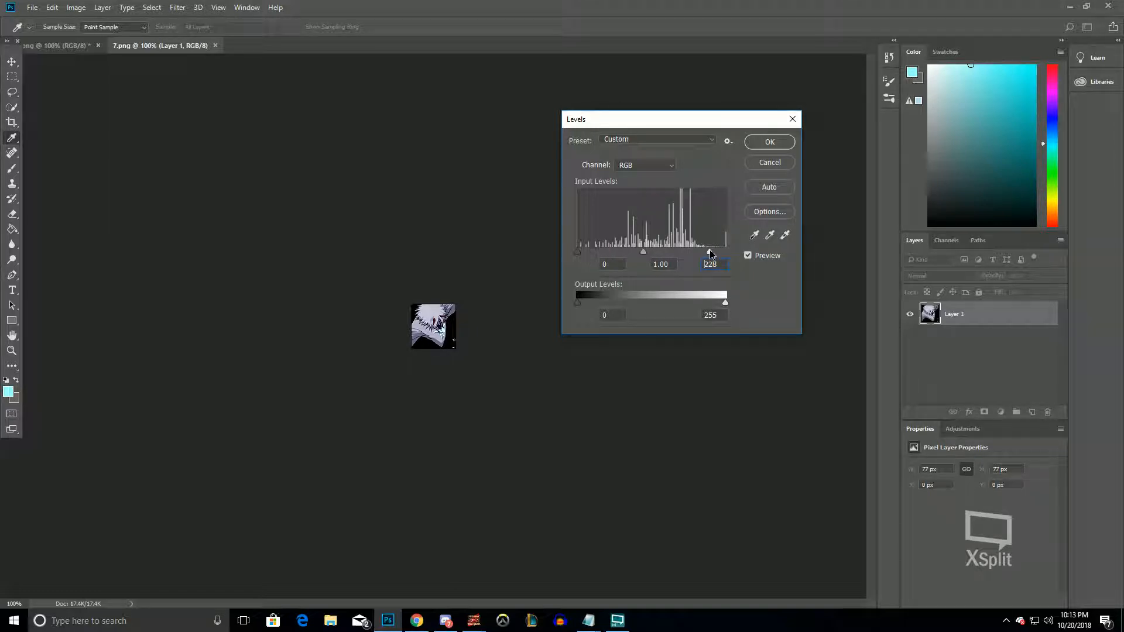
click(770, 142)
key(z)
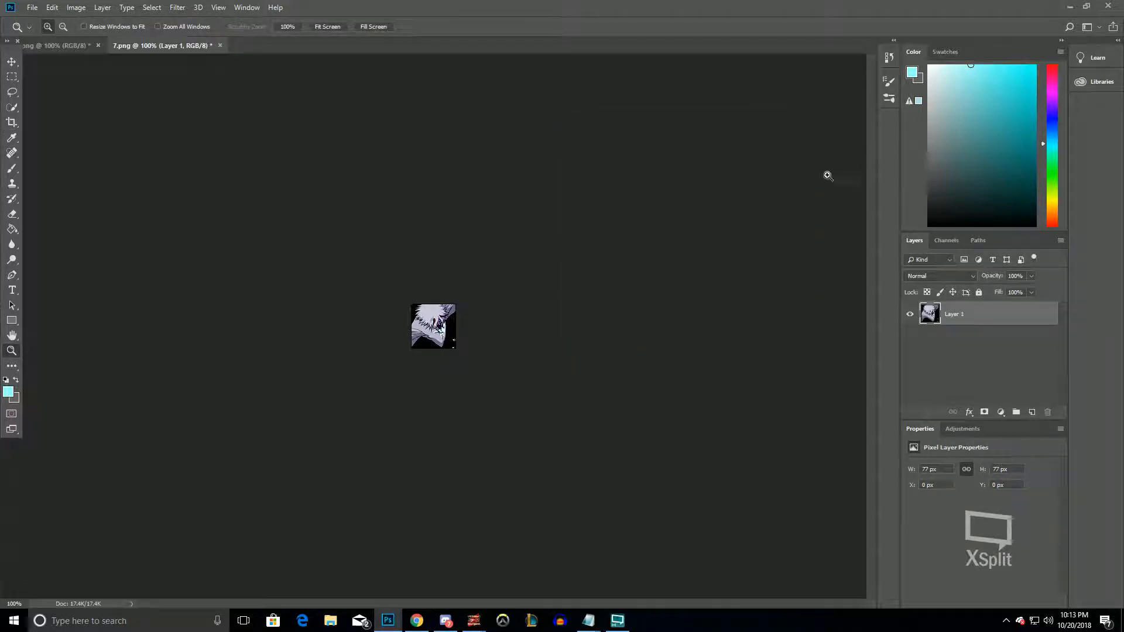
Close 7.png and 7 (2).png without saving their changes
click(31, 6)
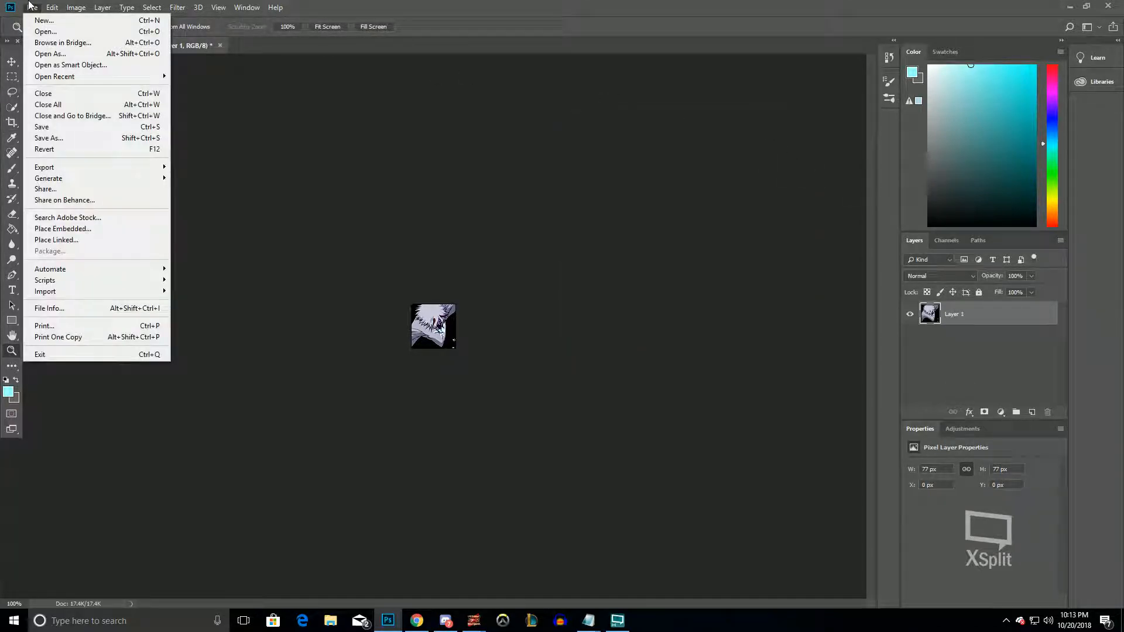
click(466, 251)
scroll(490, 294, up, 20)
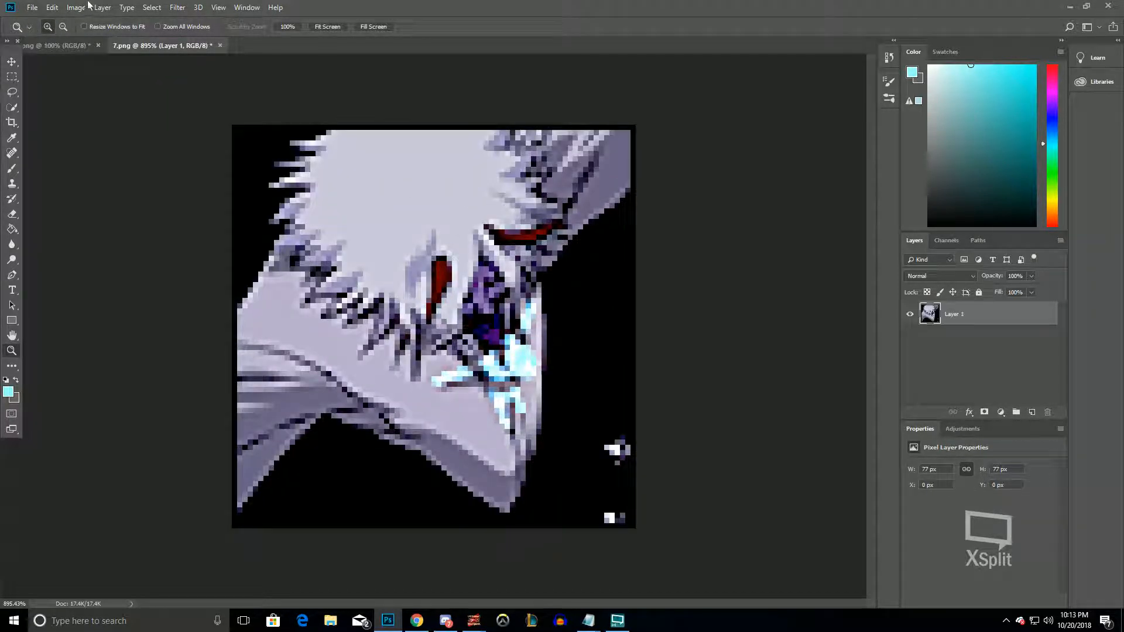
click(221, 46)
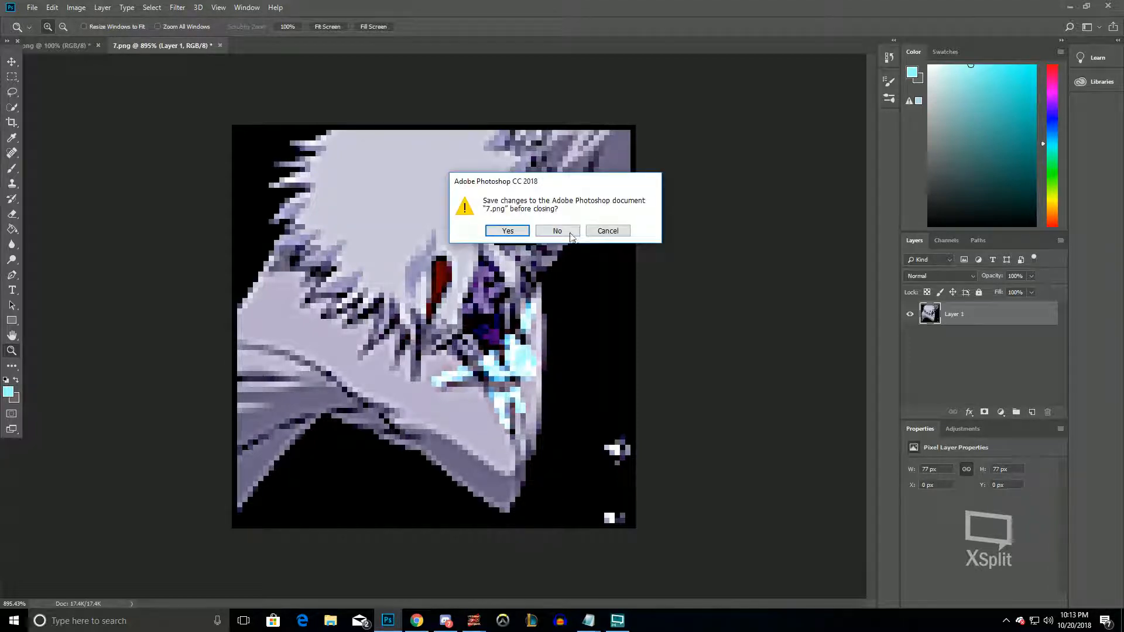
click(557, 231)
click(98, 45)
click(576, 234)
Open images 8 (2) and 8 together from the Hiruzen folder
click(32, 7)
click(49, 34)
scroll(782, 354, down, 5)
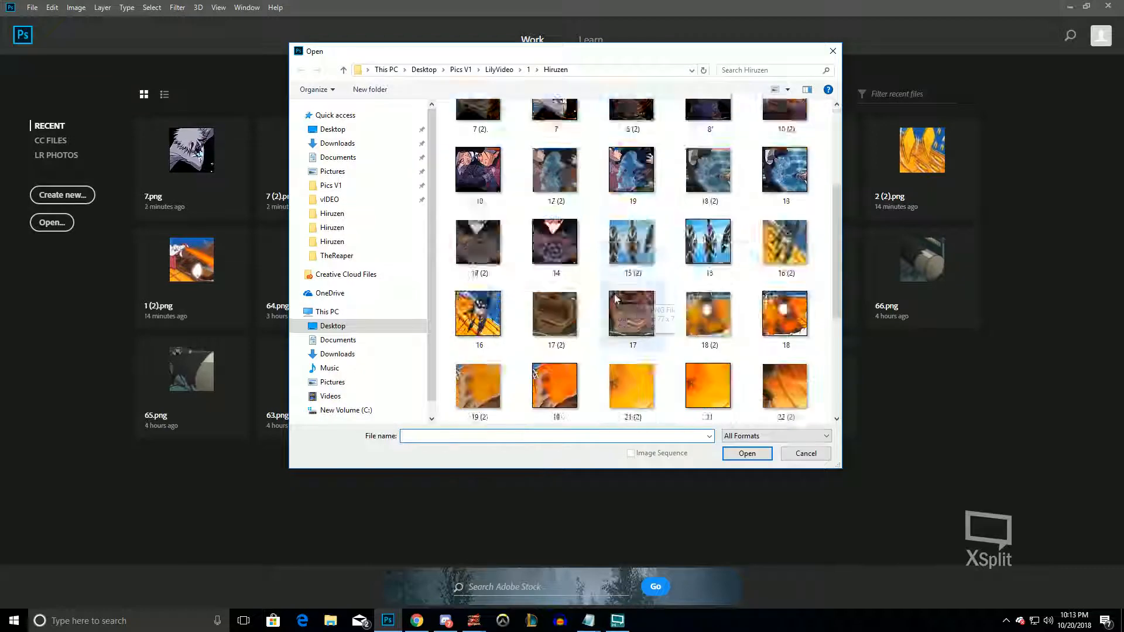
scroll(702, 305, up, 5)
scroll(646, 284, down, 5)
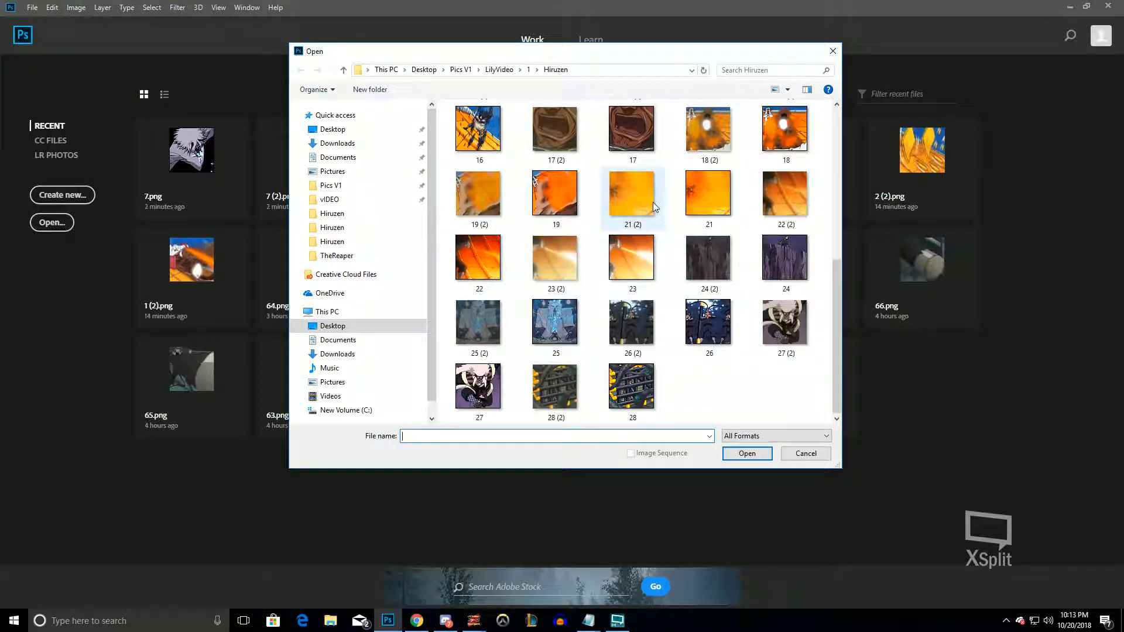
scroll(644, 217, up, 5)
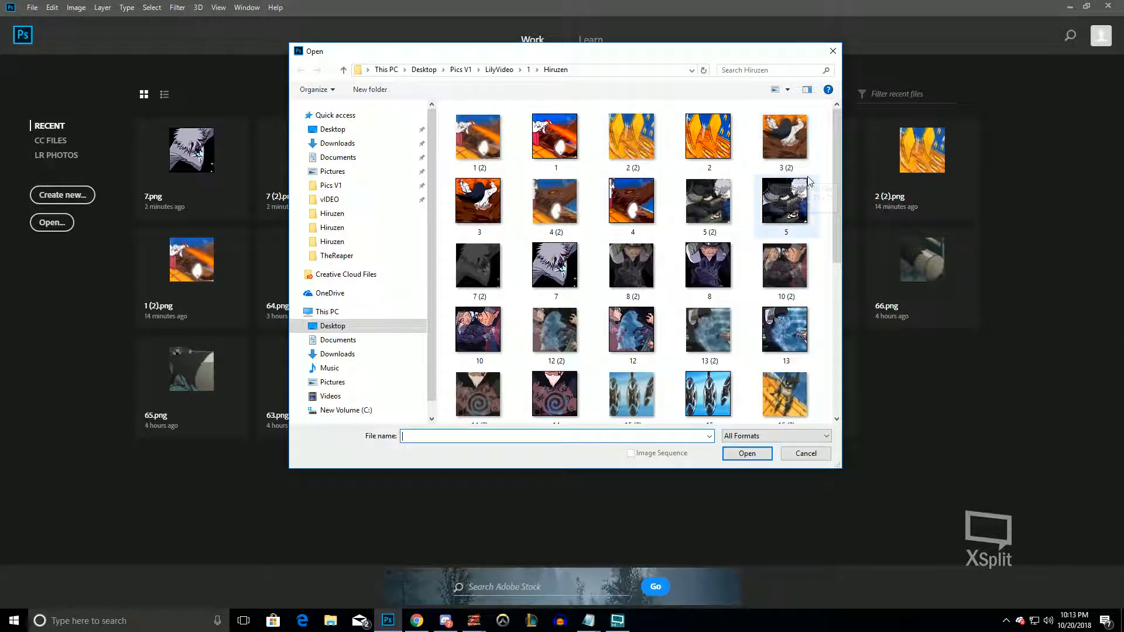
drag(597, 258, 702, 267)
key(Return)
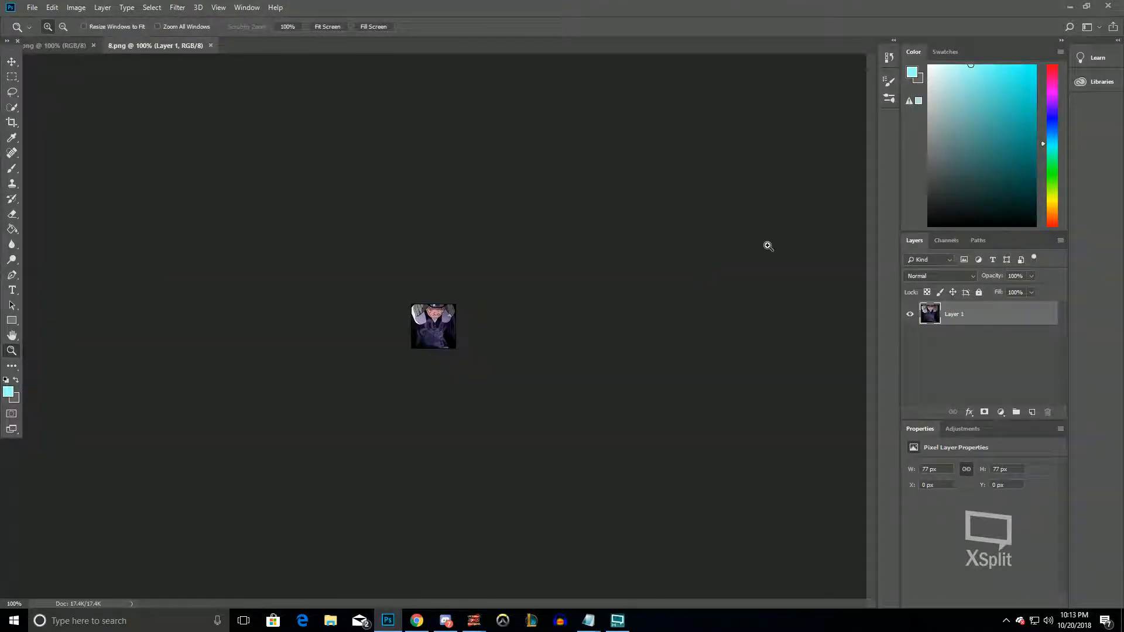
View 8.png at 100% and brighten it with Levels by setting the input white point to 210
drag(346, 211, 363, 151)
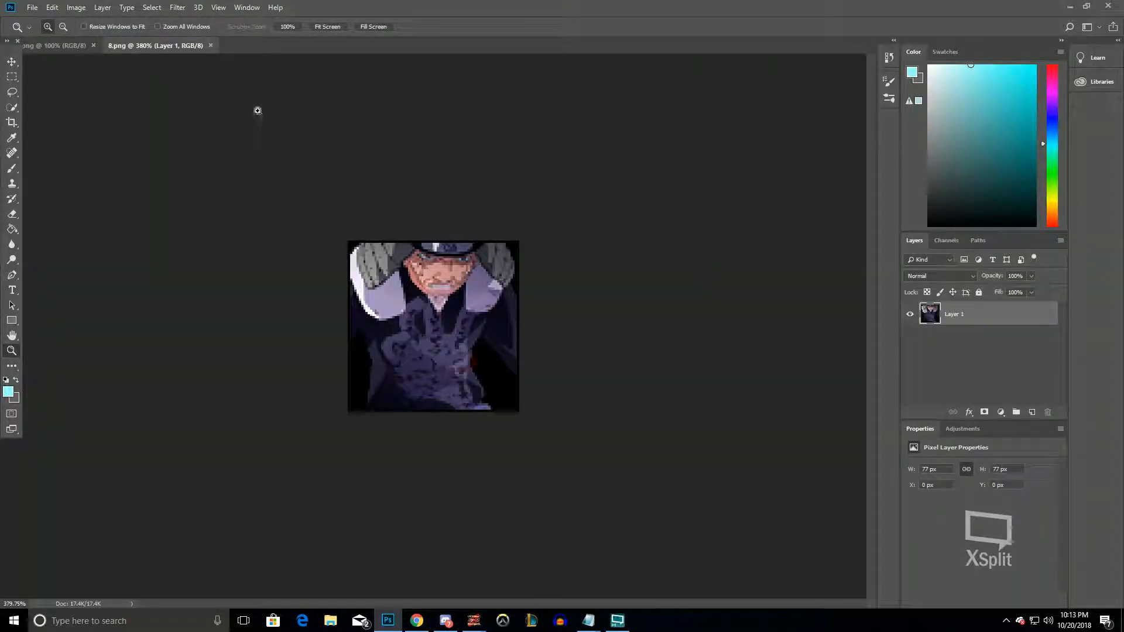
scroll(264, 173, down, 11)
scroll(202, 234, up, 4)
scroll(83, 167, down, 3)
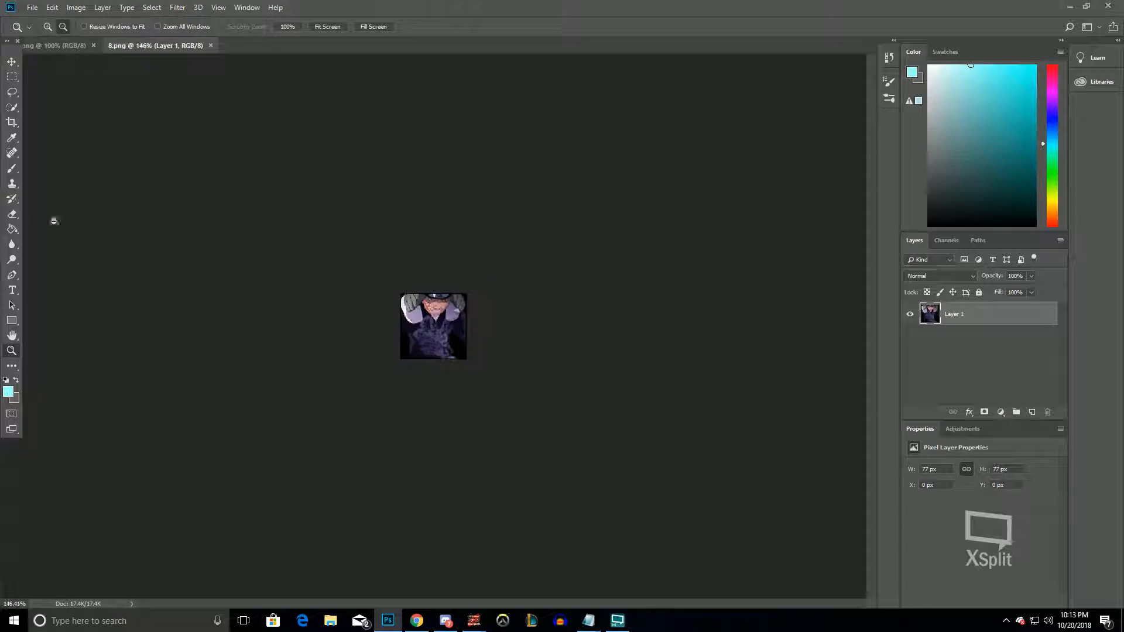
right_click(460, 339)
click(469, 352)
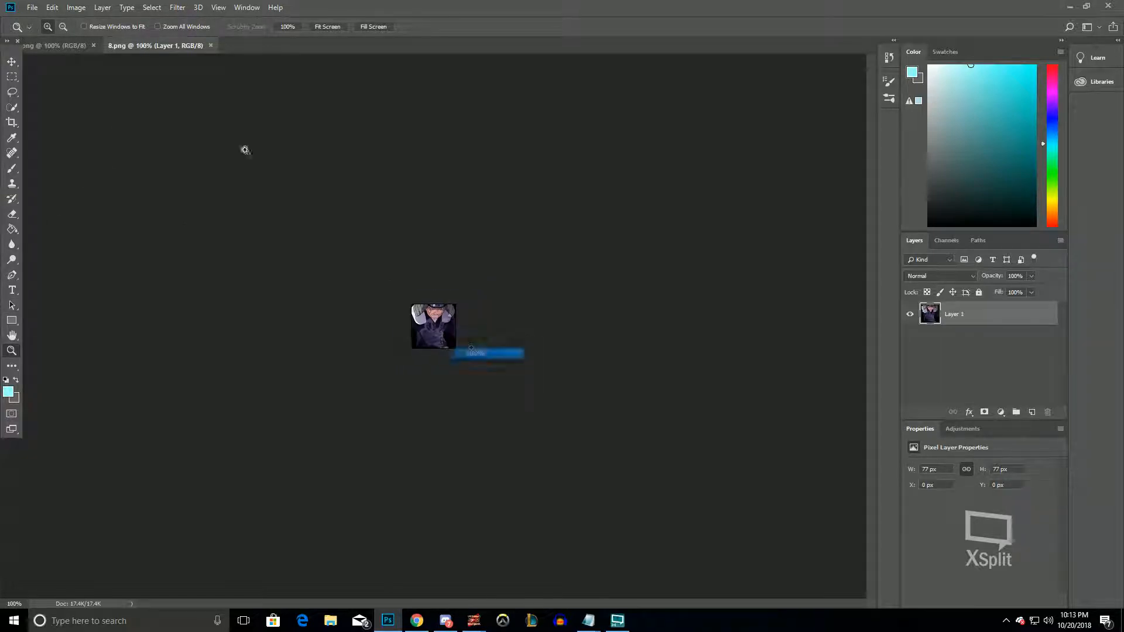
click(74, 7)
mouse_move(93, 37)
click(275, 50)
drag(725, 254, 699, 254)
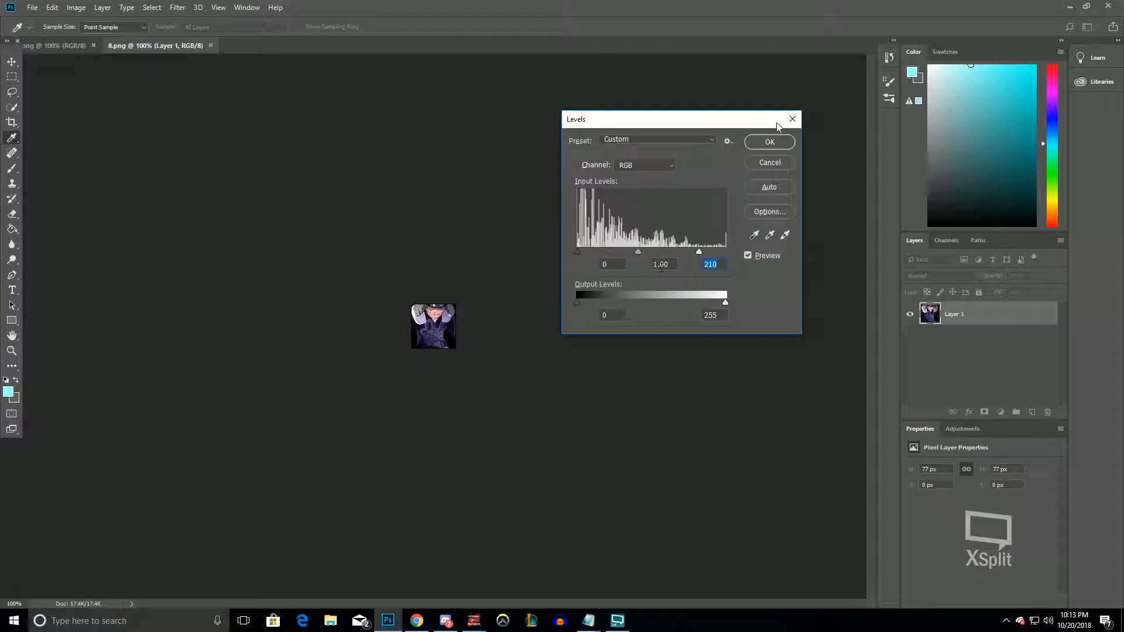
click(770, 142)
Apply a second Levels adjustment to 8.png with input values 7, 0.94 and 221, and check it at 100%
scroll(736, 183, up, 10)
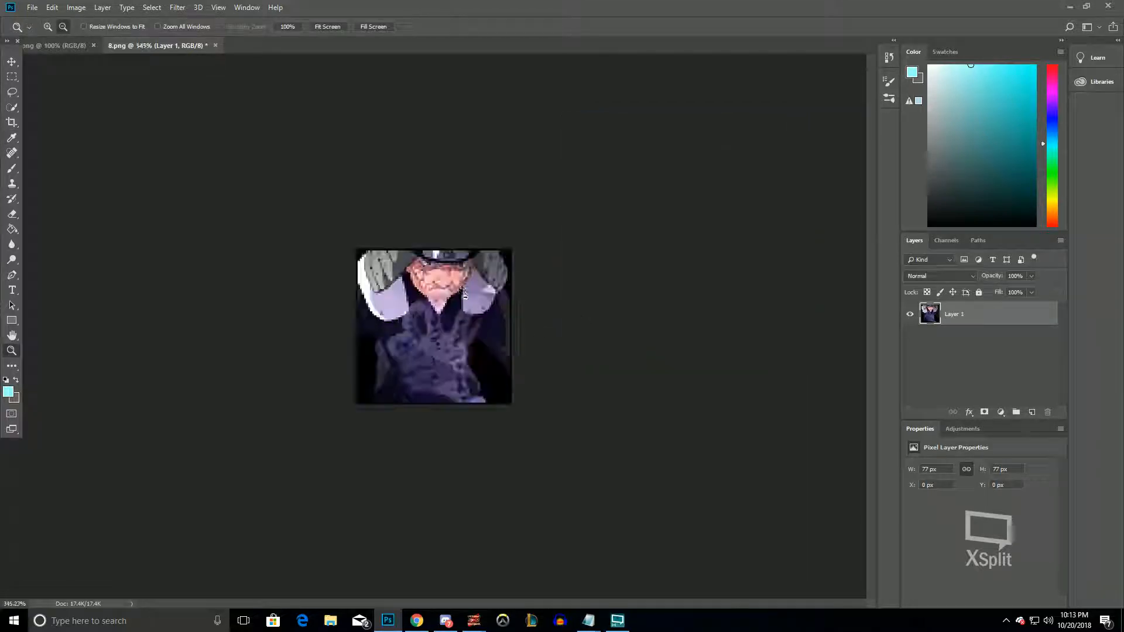
click(76, 7)
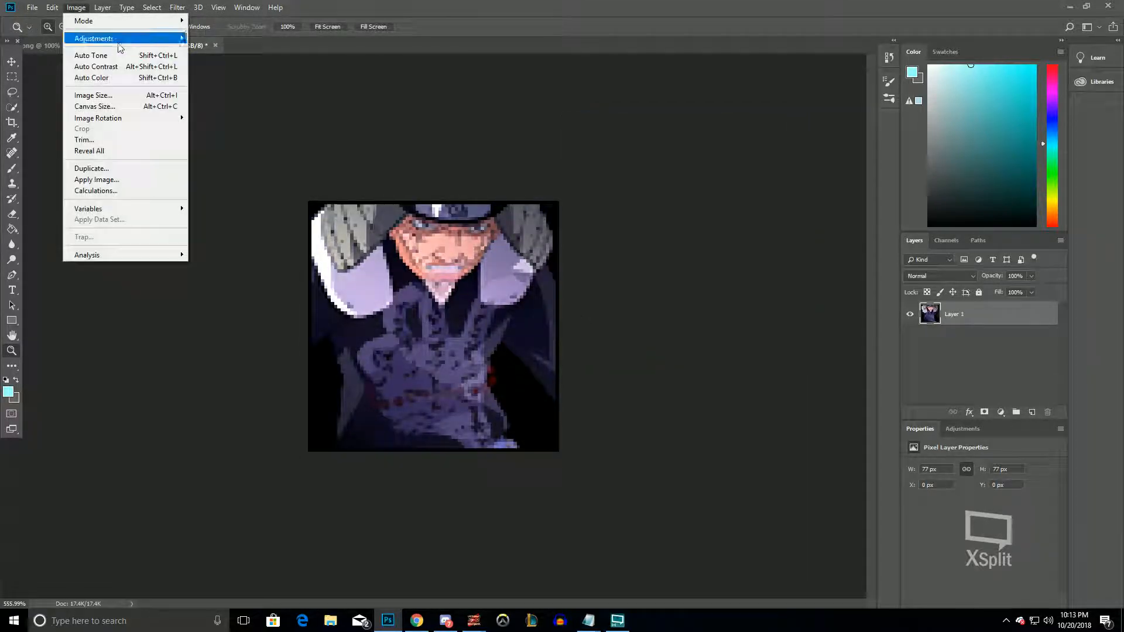
mouse_move(120, 47)
click(211, 50)
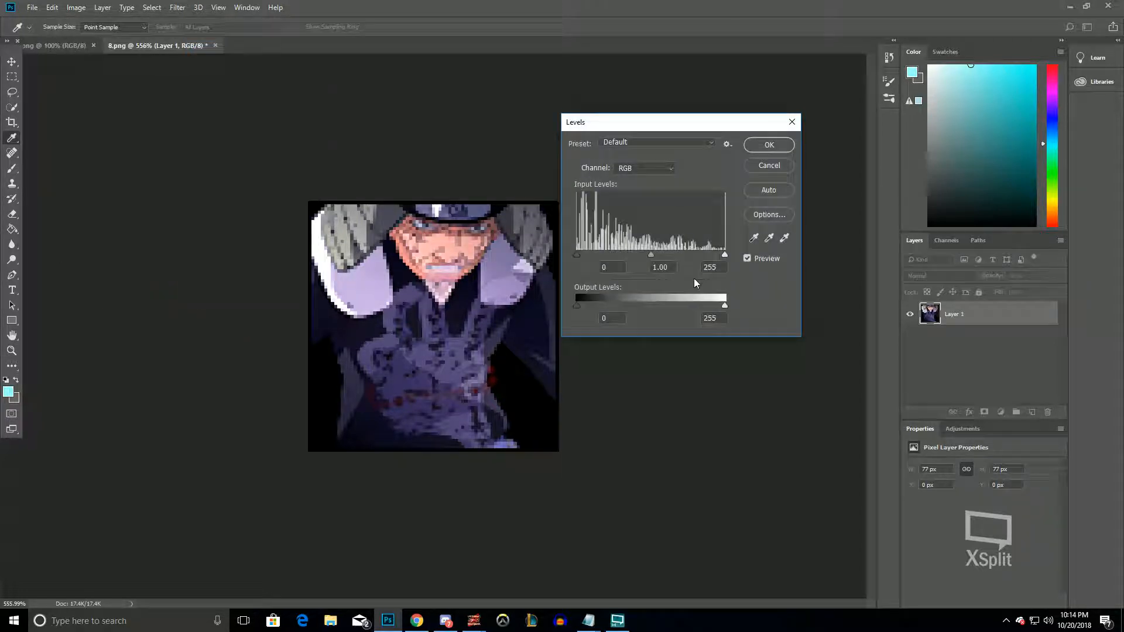
mouse_move(651, 254)
mouse_down()
mouse_move(637, 253)
mouse_move(655, 249)
mouse_up()
drag(726, 255, 706, 256)
drag(578, 256, 583, 259)
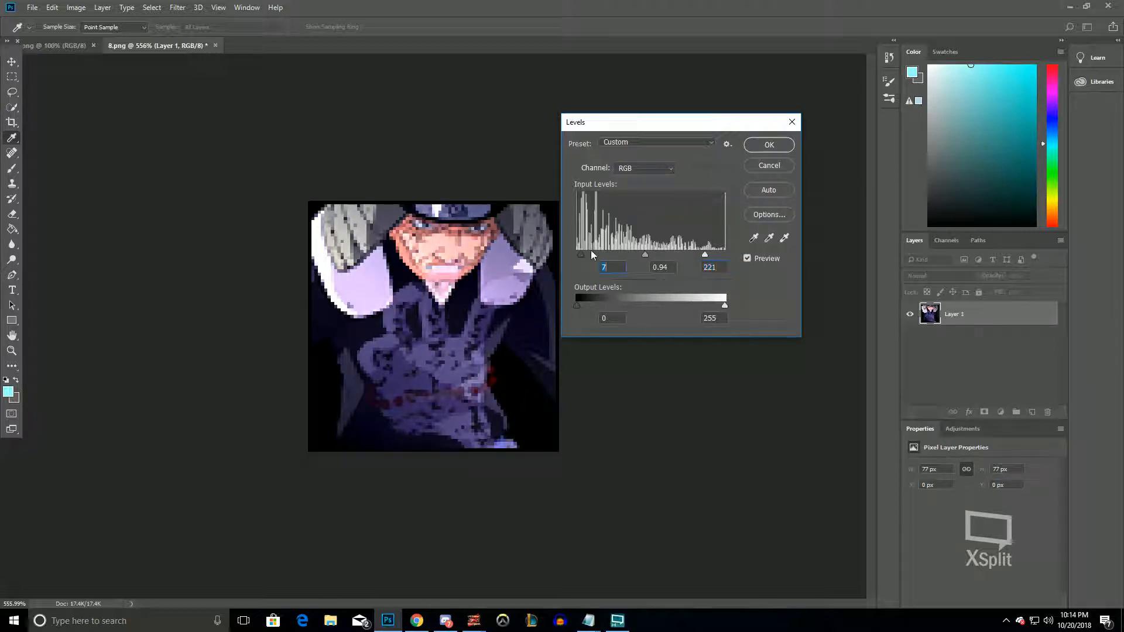
click(770, 147)
key(z)
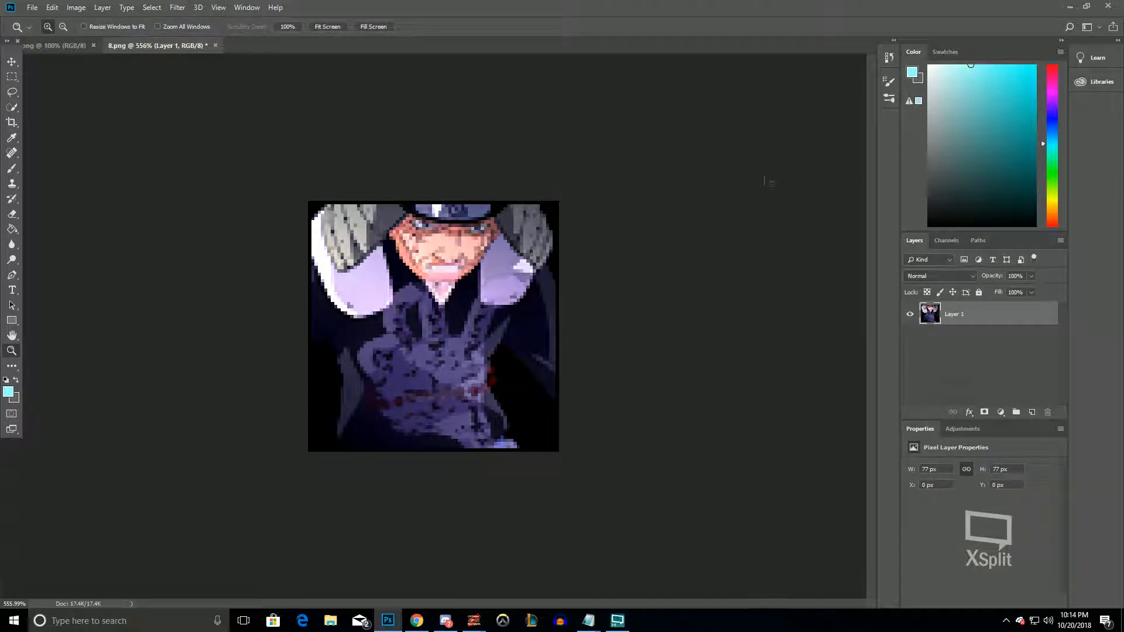
right_click(406, 321)
click(433, 350)
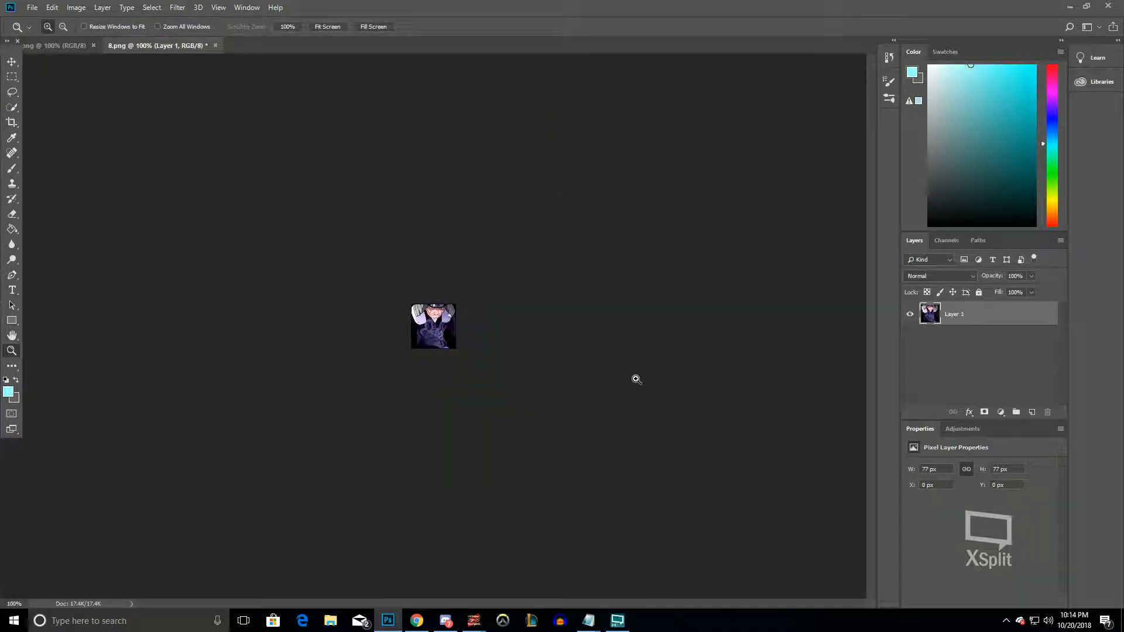
Shift the midtones of the whole 8.png towards green with Color Balance, setting the magenta-green level to 35
click(514, 327)
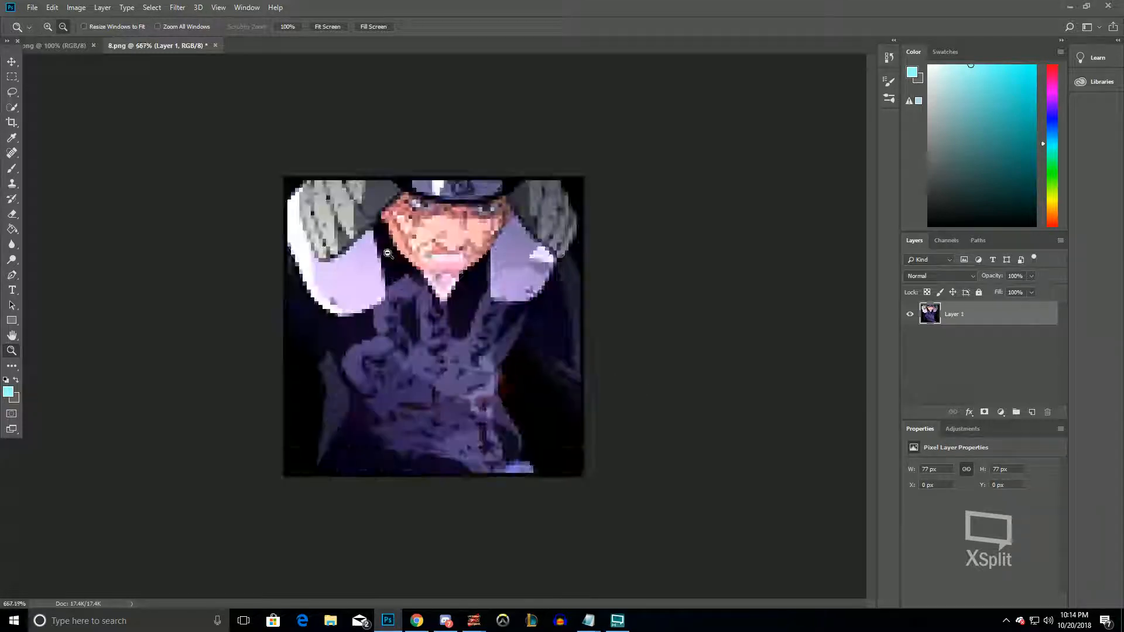
click(76, 7)
mouse_move(94, 38)
click(246, 106)
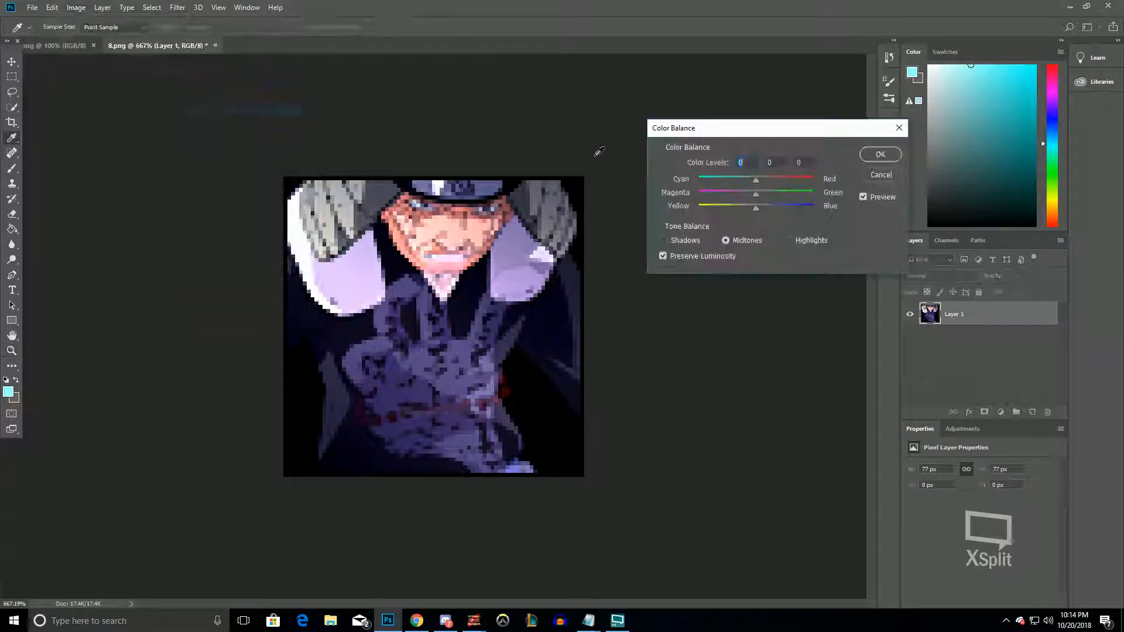
text(20)
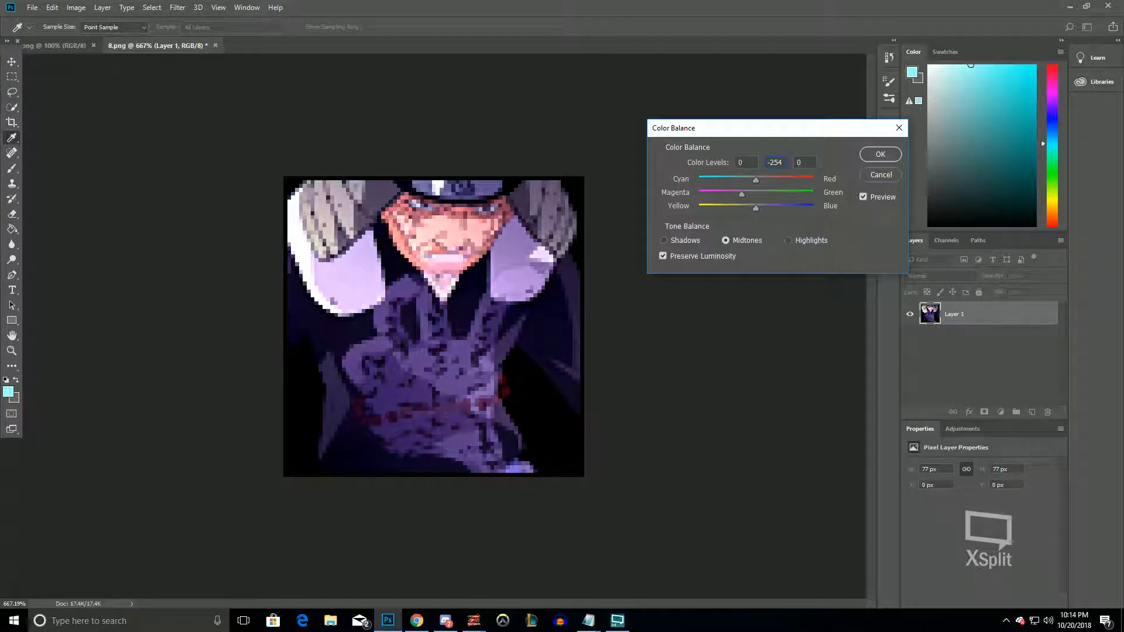
text(09)
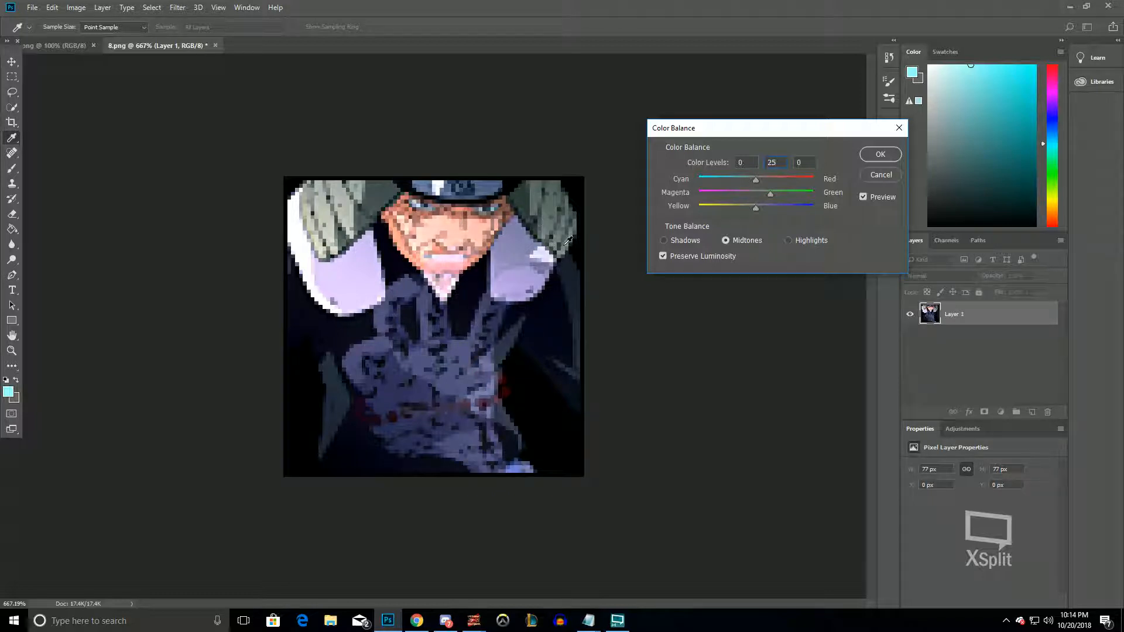
key(BackSpace)
text(35)
key(Tab)
click(880, 154)
key(z)
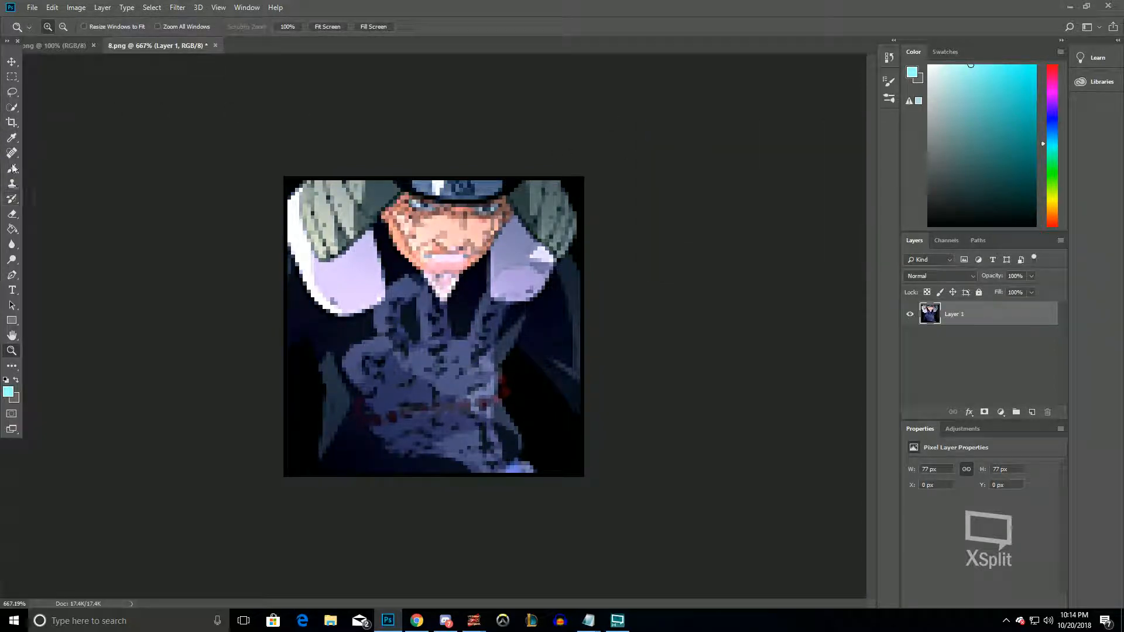
Quick-select the purple hand and recolour it with Color Balance midtone levels of -20, -71 and +41
click(12, 107)
mouse_move(407, 369)
mouse_down()
mouse_move(410, 380)
mouse_move(446, 376)
mouse_up()
mouse_move(482, 330)
mouse_down()
mouse_move(490, 402)
mouse_move(448, 439)
mouse_move(419, 434)
mouse_up()
click(78, 7)
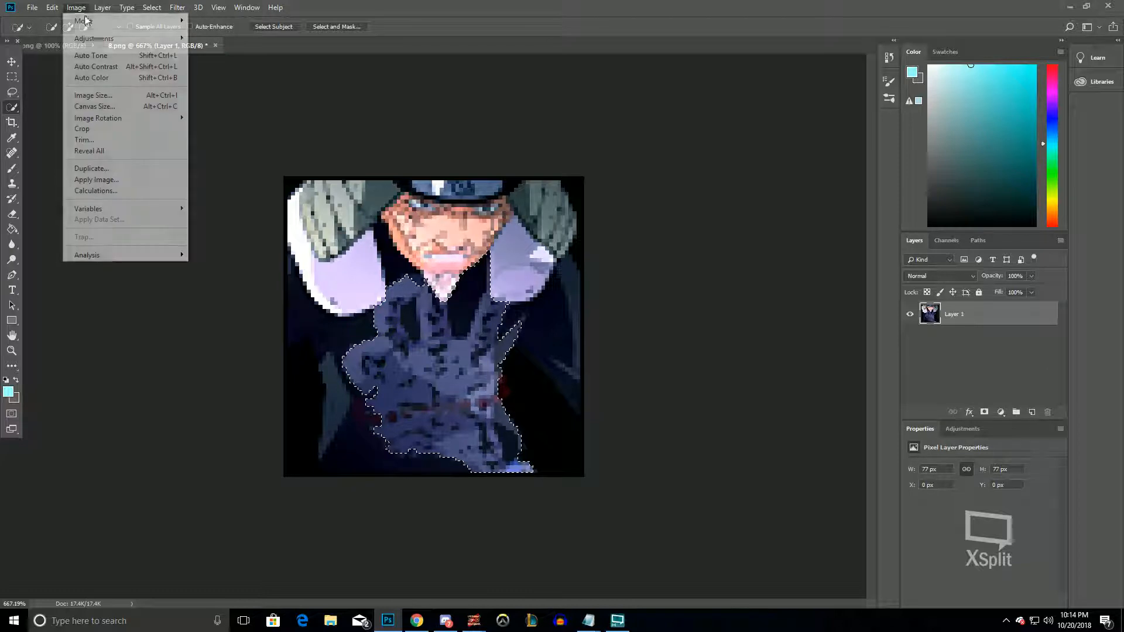
mouse_move(94, 38)
click(217, 105)
click(775, 164)
text(-35)
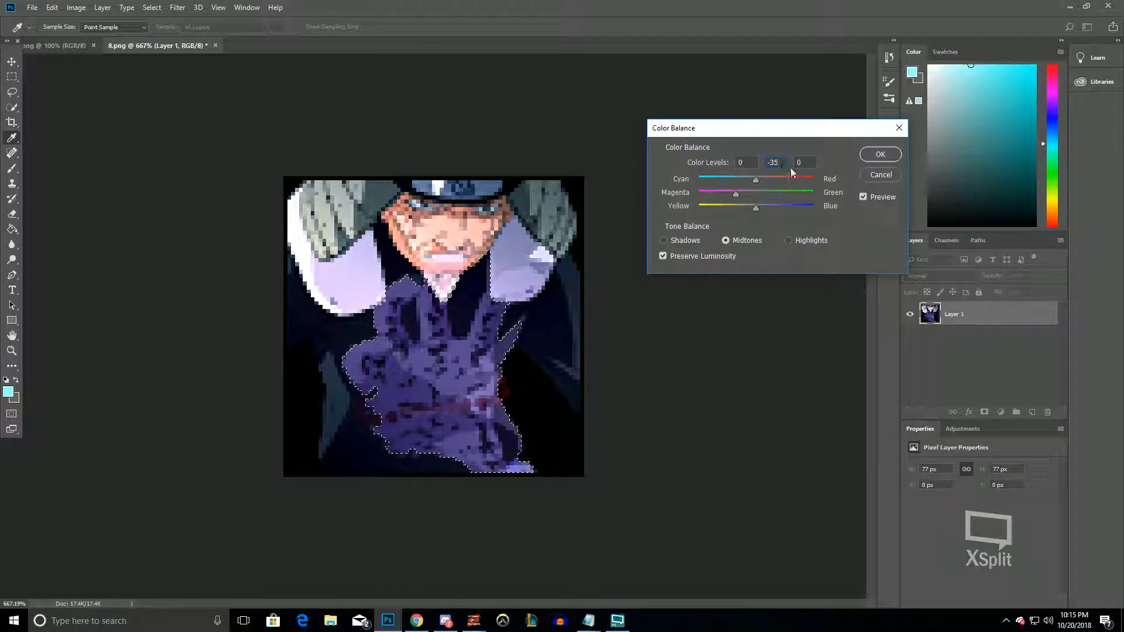
drag(737, 194, 718, 194)
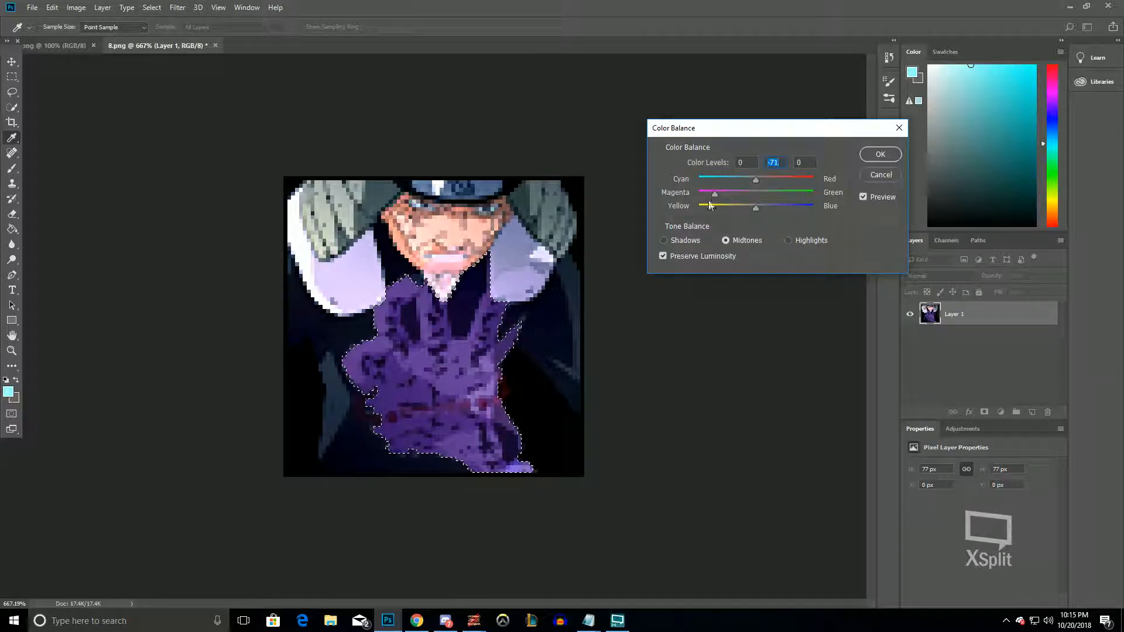
drag(758, 209, 749, 181)
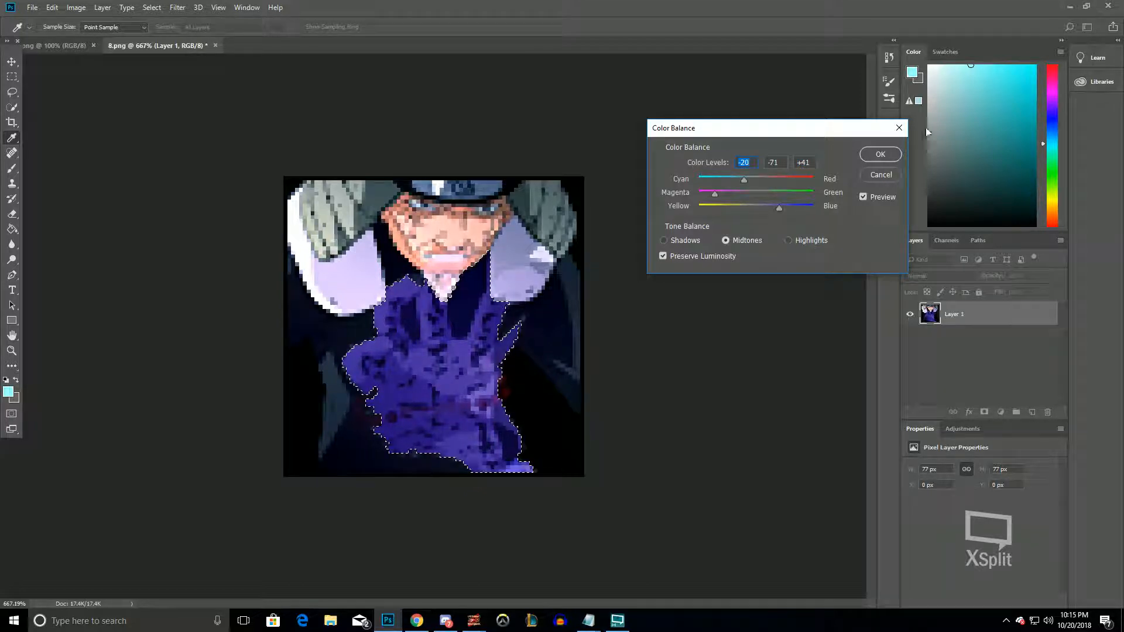
click(881, 154)
View 8.png at 100% and clear the selection around the hand
key(w)
click(11, 350)
right_click(490, 337)
click(498, 355)
click(11, 76)
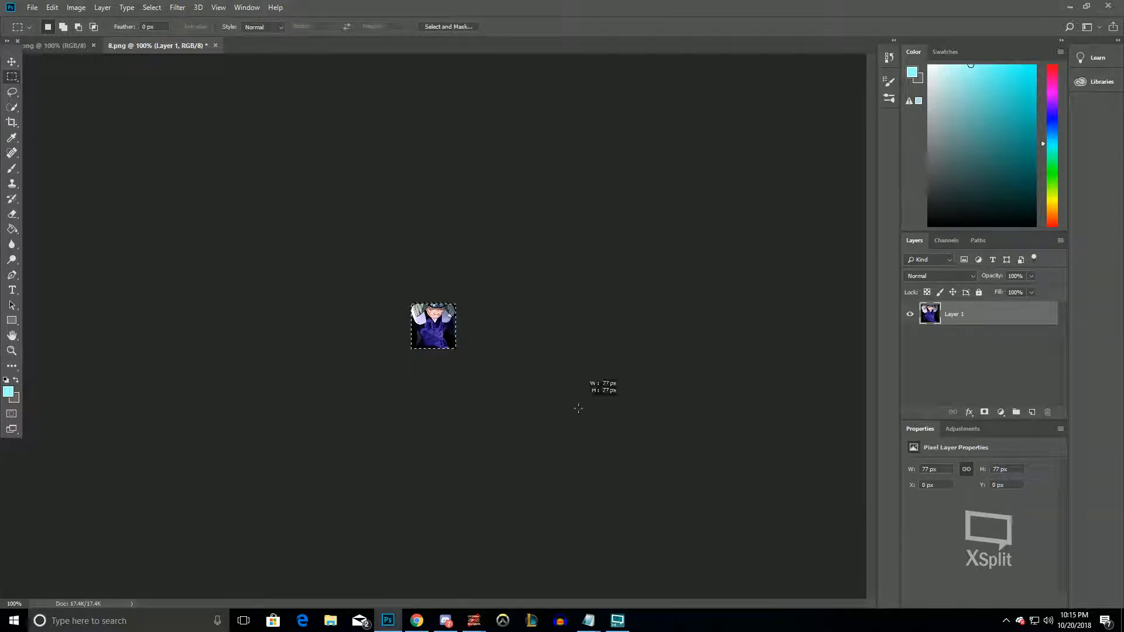
Examine the recoloured hand in 8.png at 100% and enlarged
scroll(501, 362, up, 4)
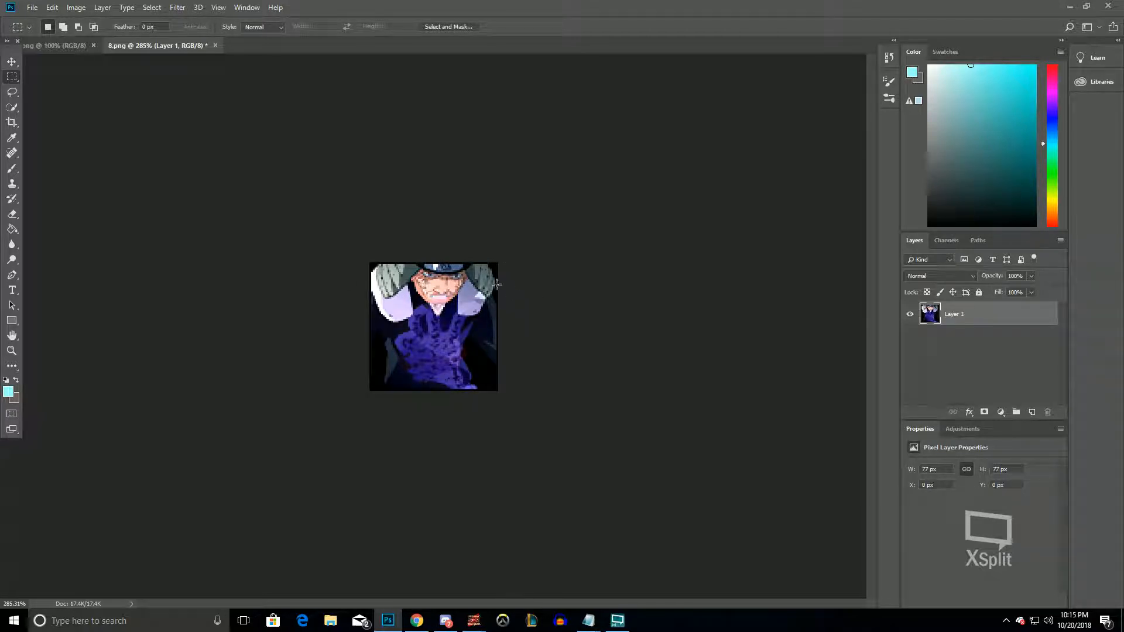
click(11, 351)
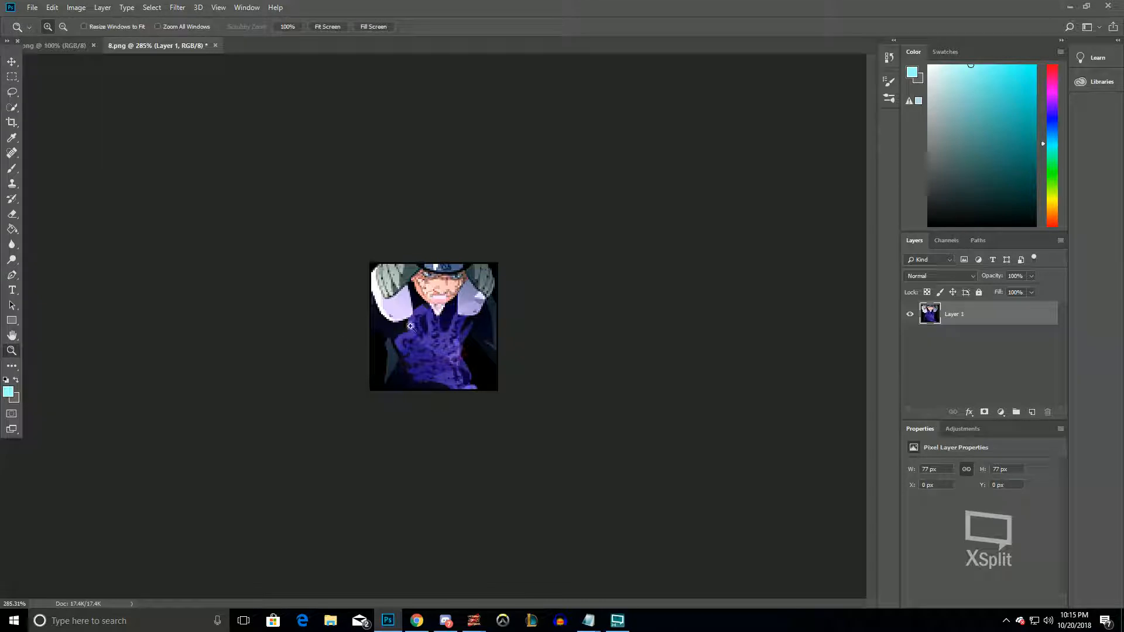
right_click(456, 316)
click(488, 335)
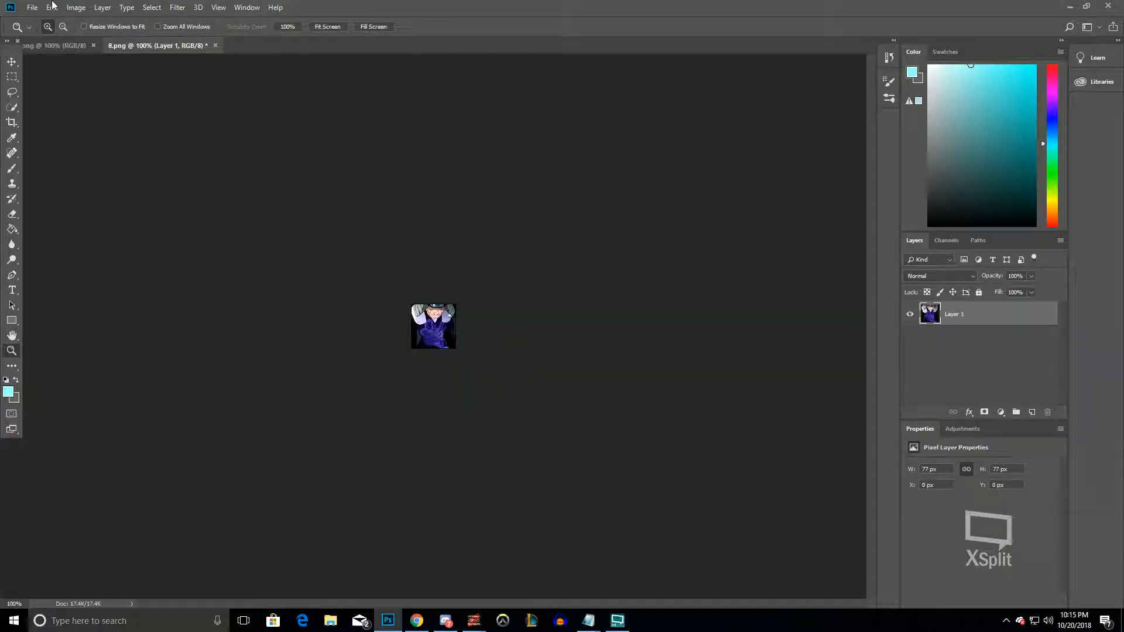
click(33, 7)
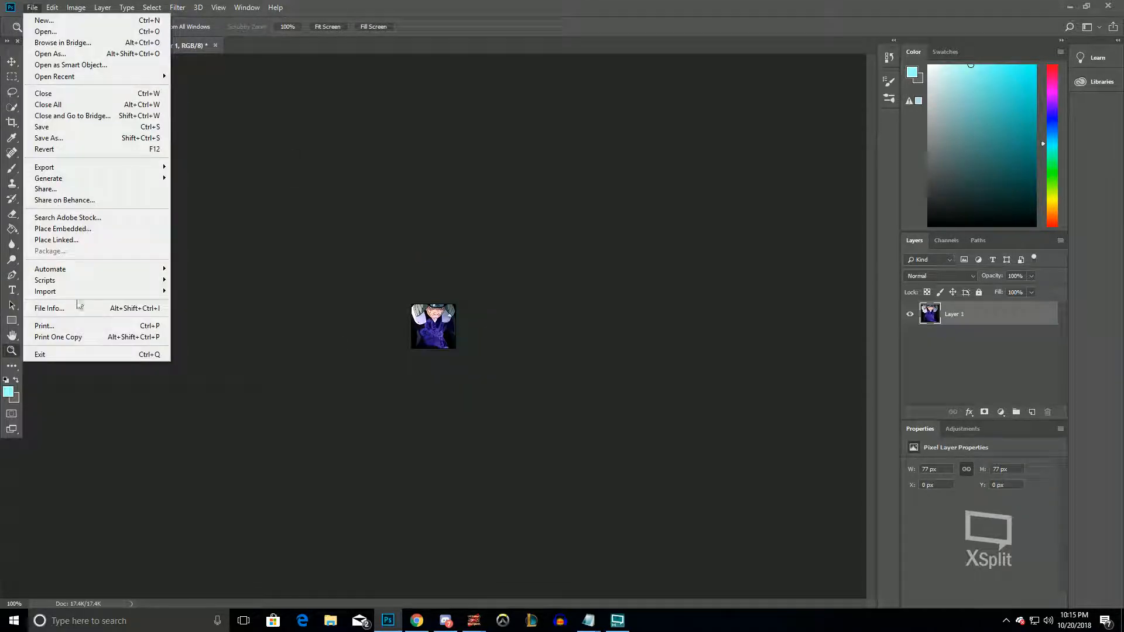
click(390, 282)
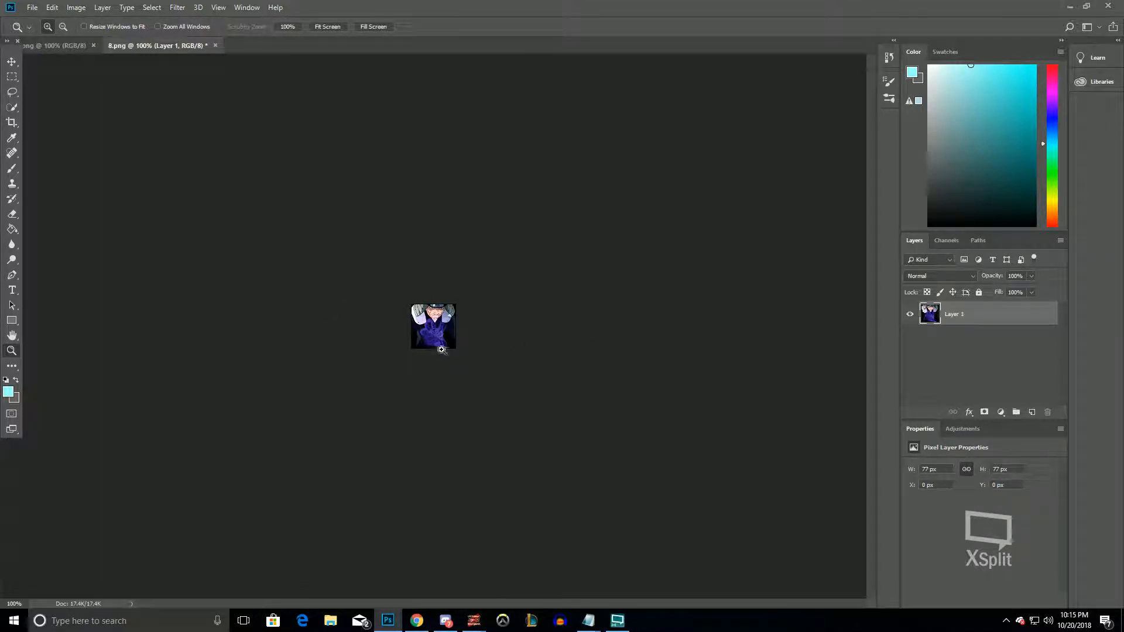
click(446, 286)
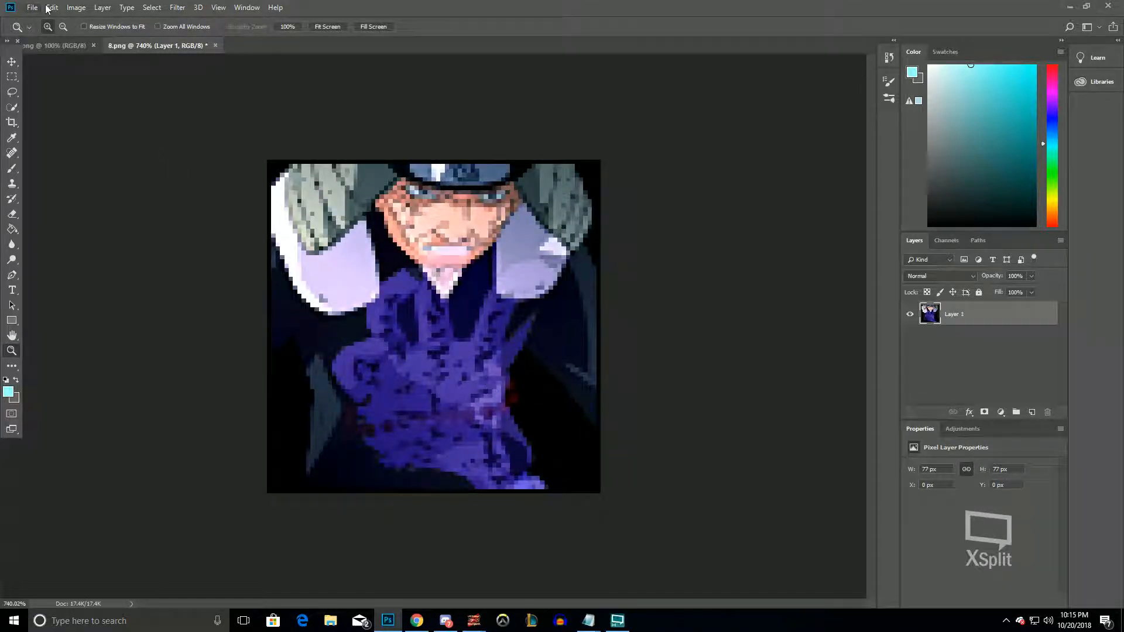
Close 8.png without saving its changes, and close 8 (2).png as well
click(215, 45)
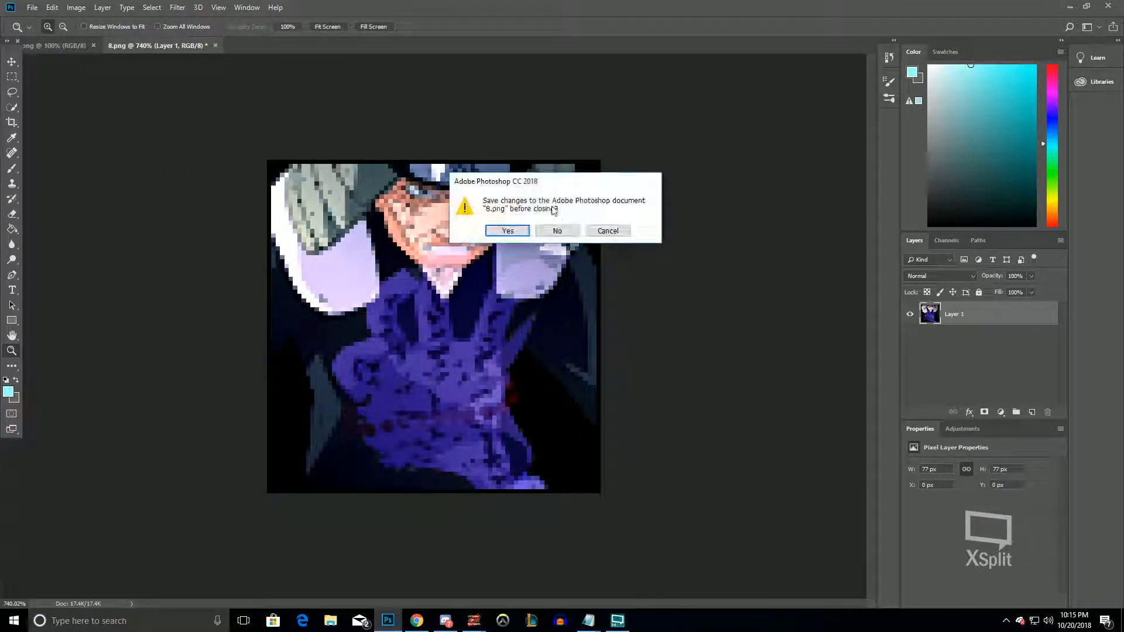
click(556, 228)
click(93, 46)
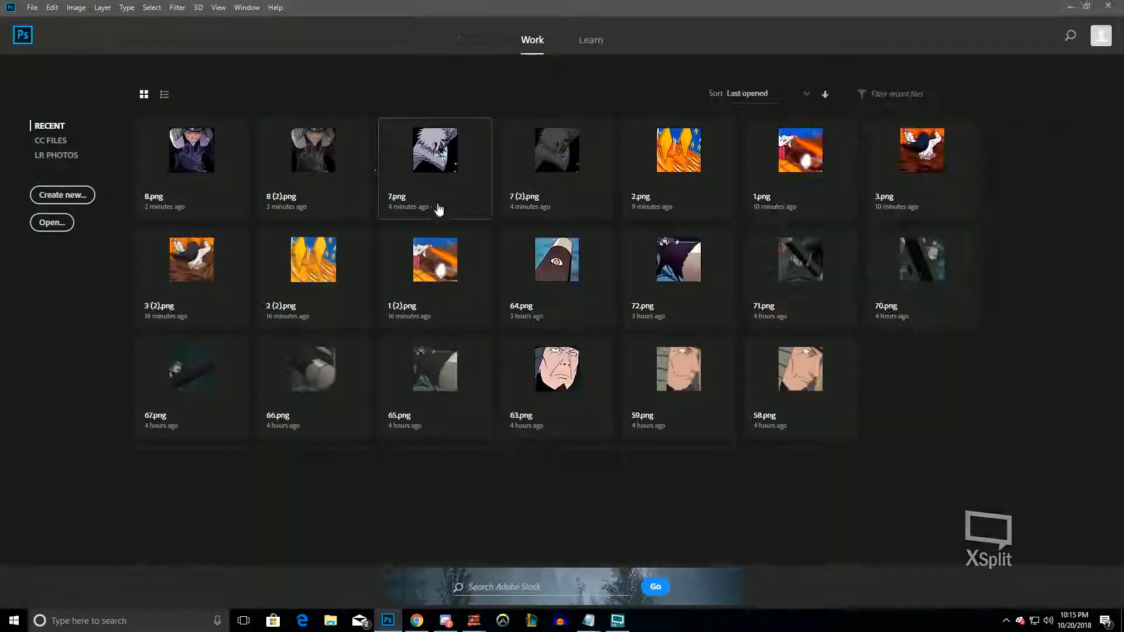
Browse the Hiruzen folders for more sample images, ending in the LilyVideo folder inside Pics V1
click(51, 223)
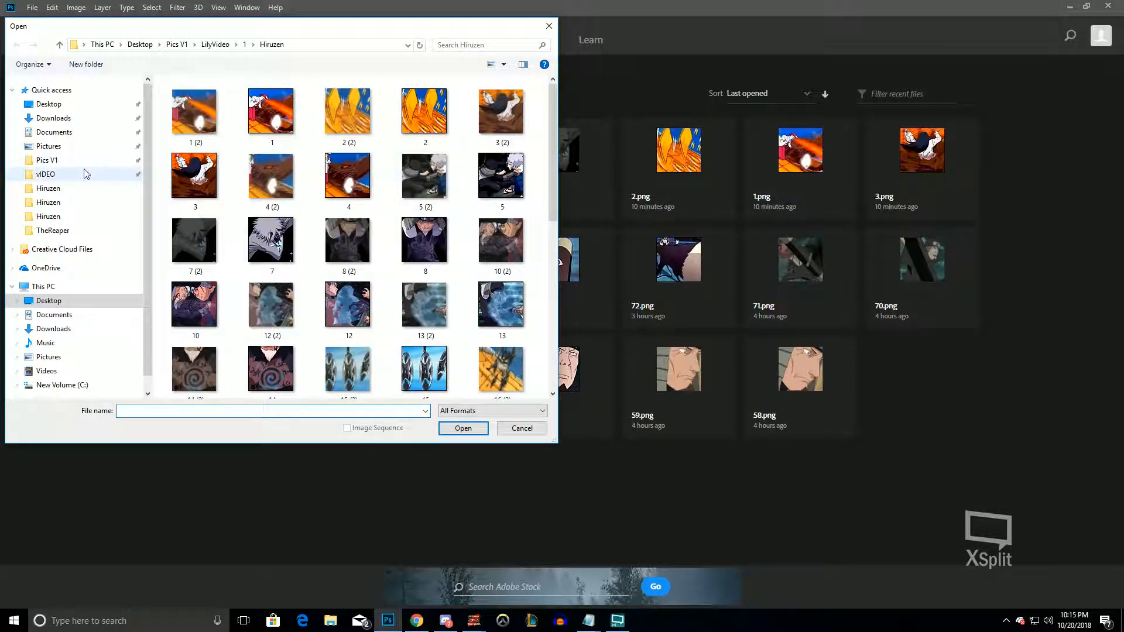
click(65, 190)
click(63, 204)
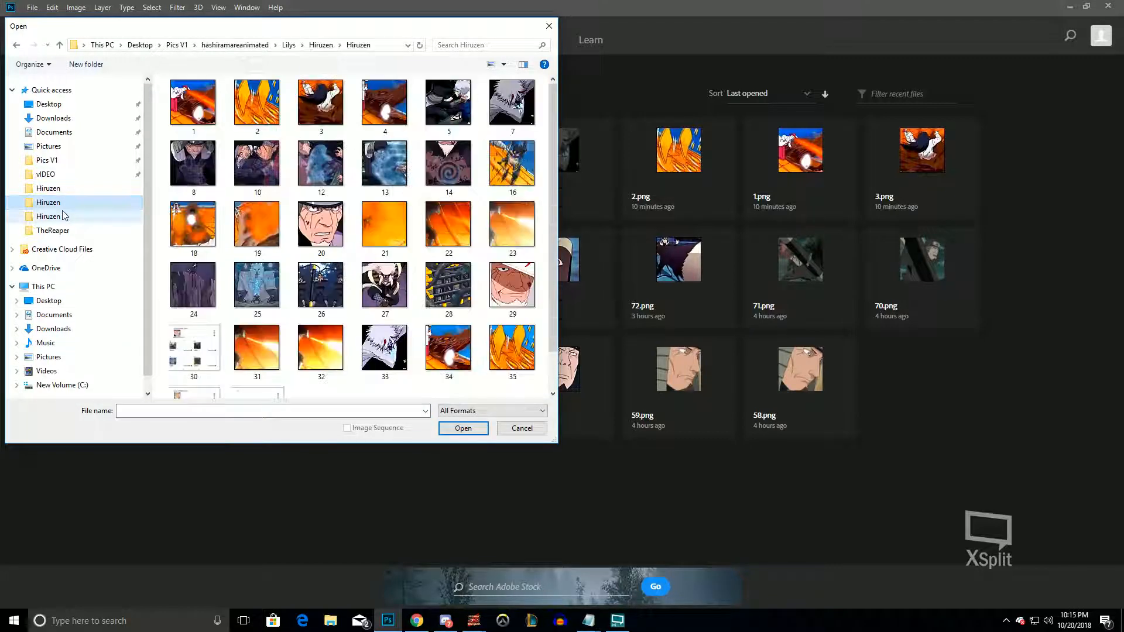
click(66, 217)
click(50, 160)
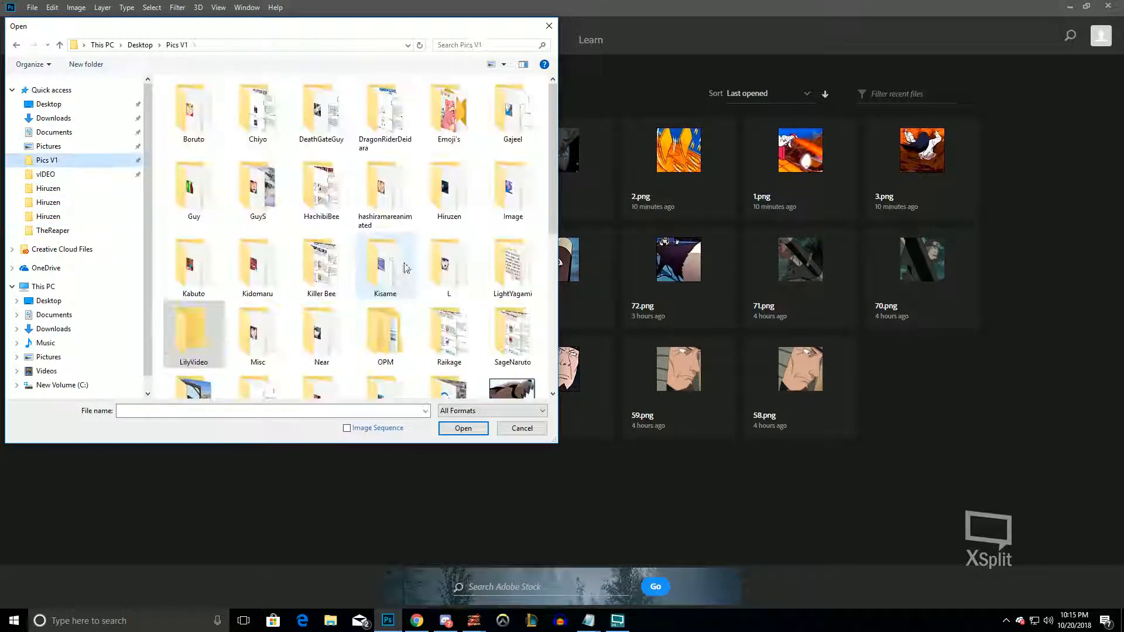
double_click(184, 354)
Look through subfolders 4, 3, 1 and 2 of LilyVideo for the original and edited images
double_click(199, 136)
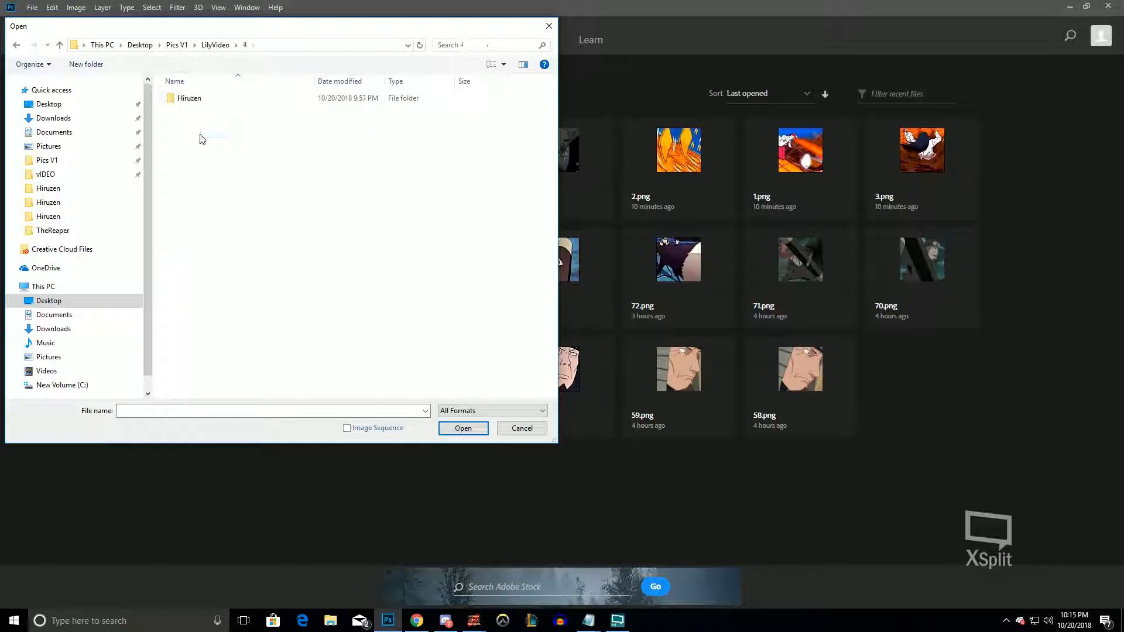
key(alt+Left)
double_click(217, 99)
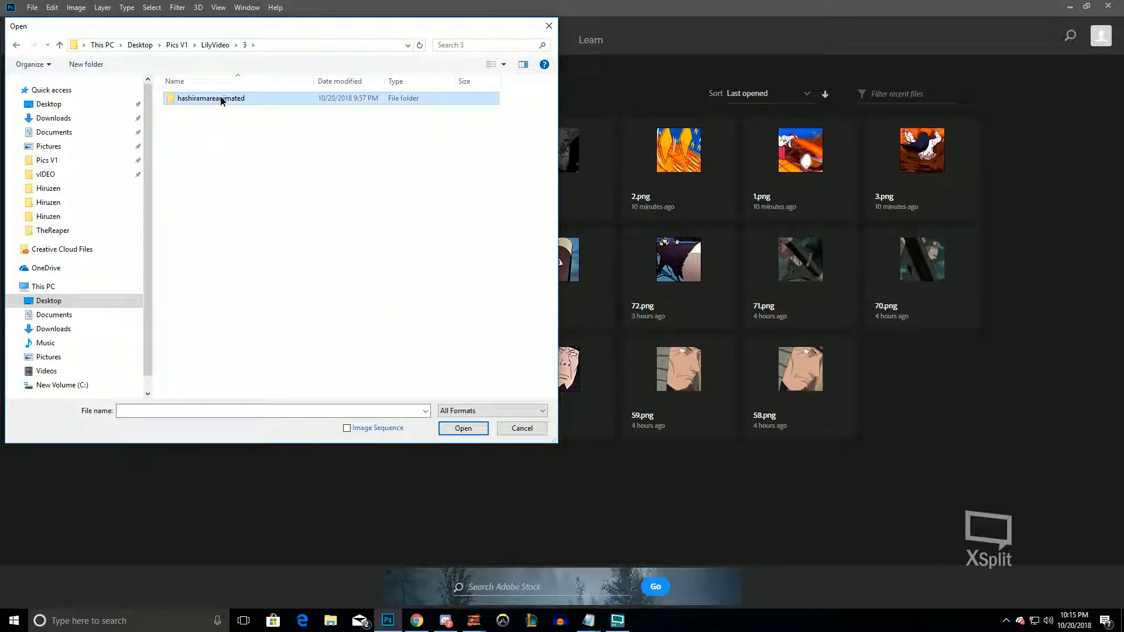
key(alt+Left)
key(alt+Left)
double_click(196, 99)
key(alt+Left)
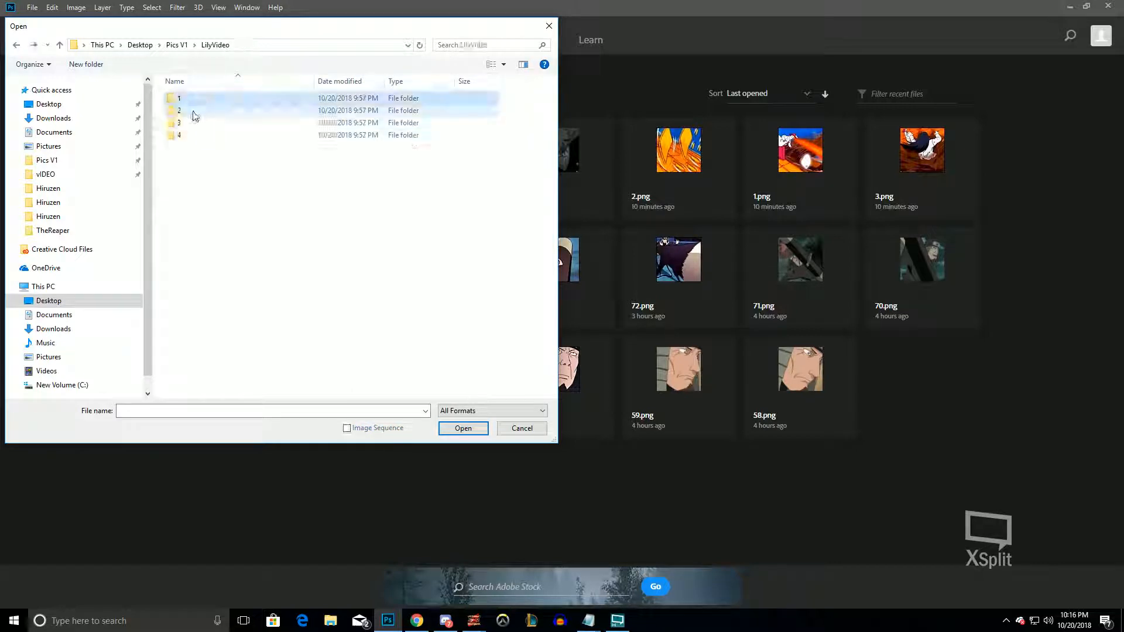
double_click(195, 113)
key(alt+Left)
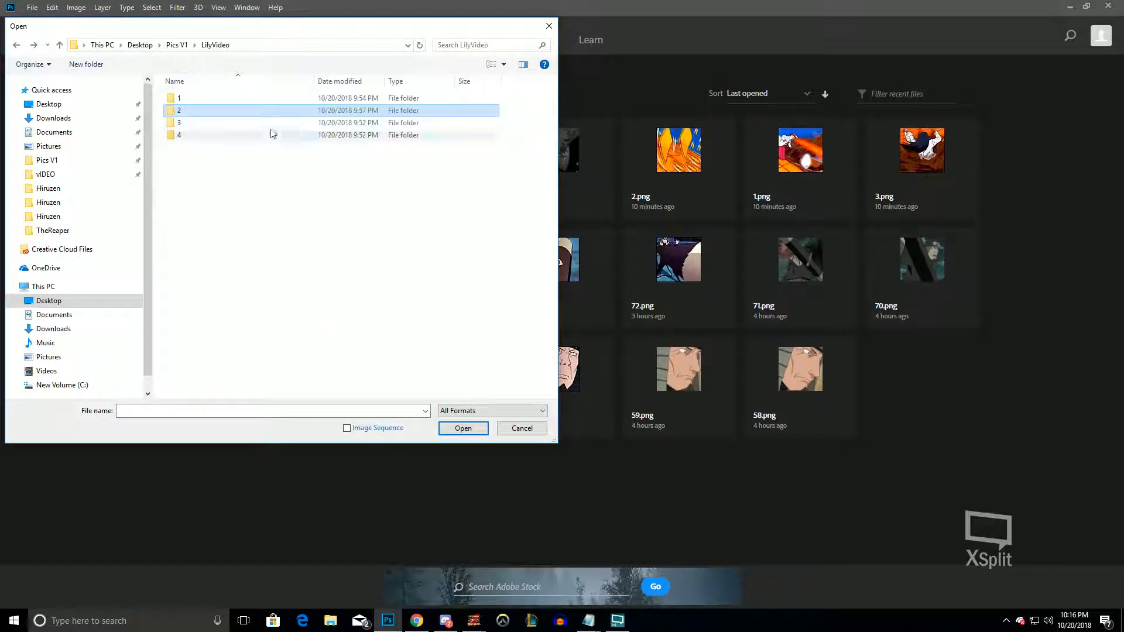
Move all images from LilyVideo's 3\hashiramareanimated folder into LilyVideo's folder 2
double_click(202, 126)
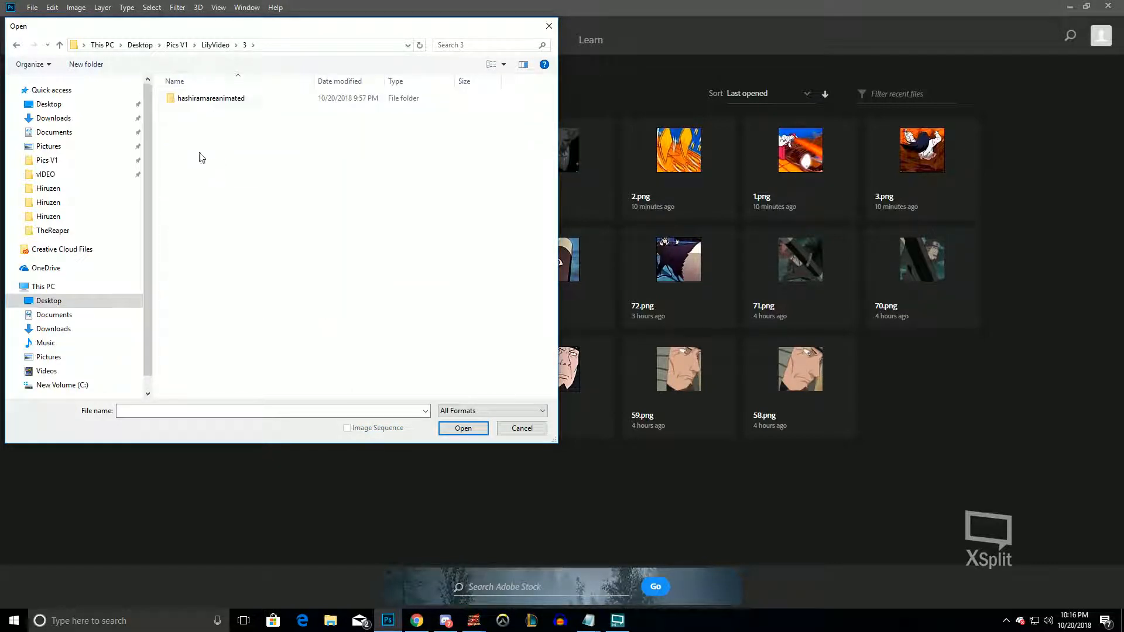
double_click(212, 103)
drag(183, 381, 792, 28)
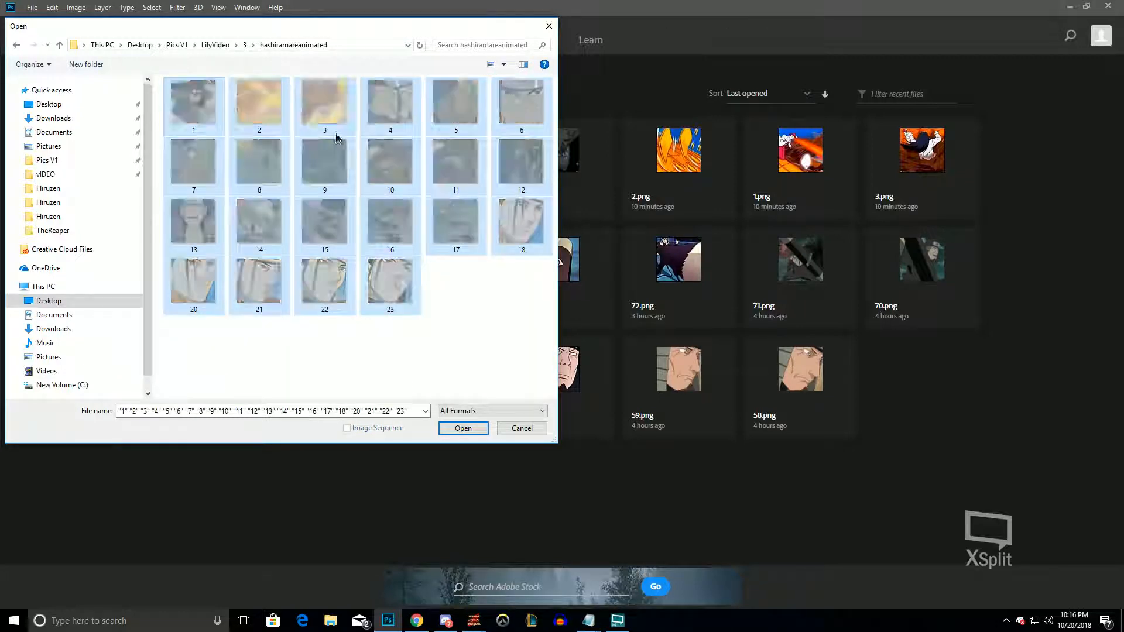
key(alt+Left)
key(alt+Left)
double_click(212, 112)
key(ctrl+v)
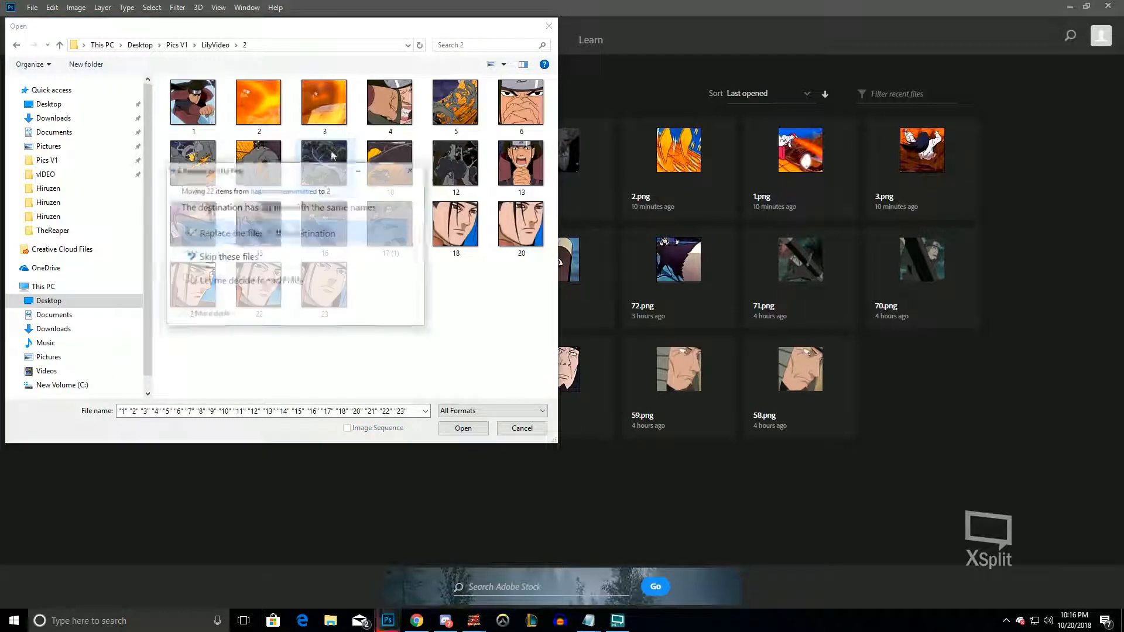
Resolve the file name conflicts by keeping both the moved and the existing version of every image
click(246, 276)
click(428, 213)
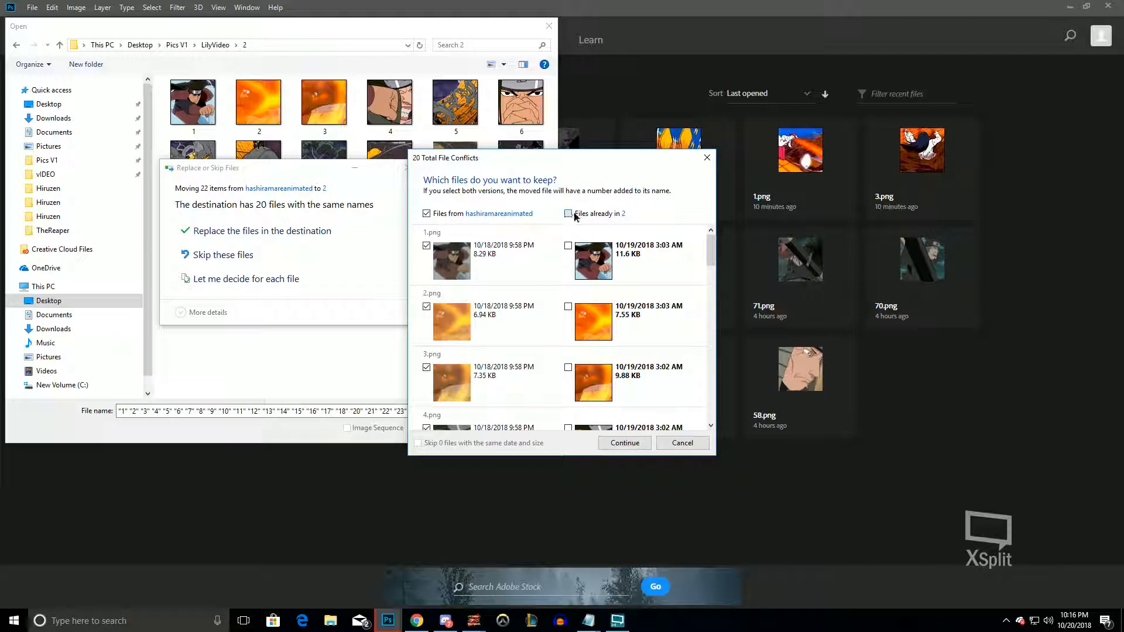
click(625, 443)
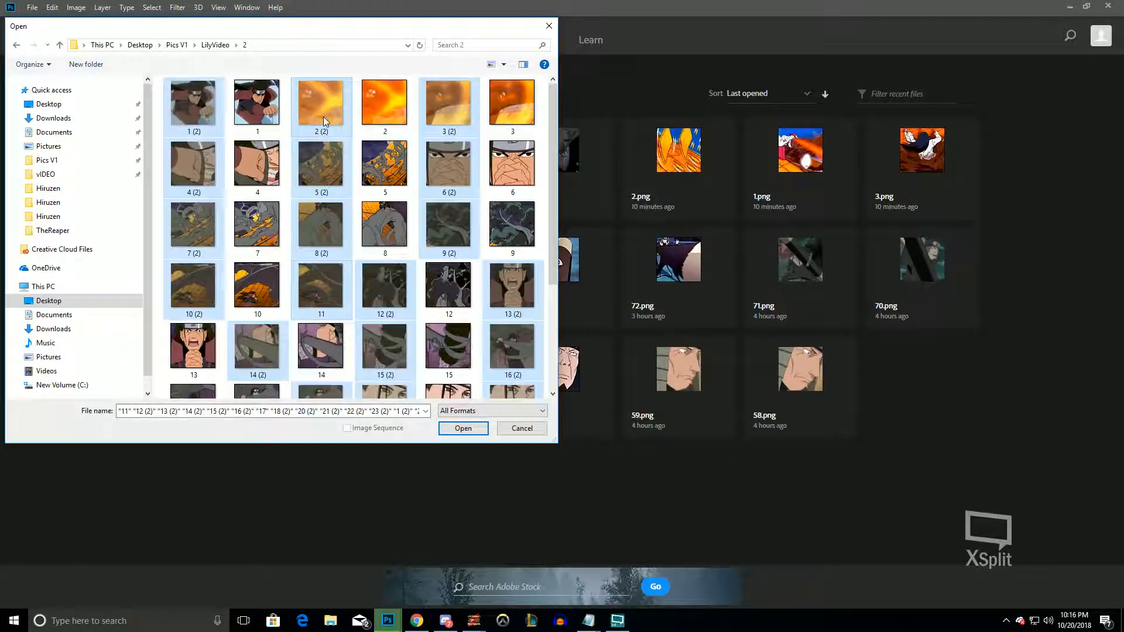
Look over the paired images in folder 2 and open 5 (2).png and 5.png together
scroll(410, 164, down, 3)
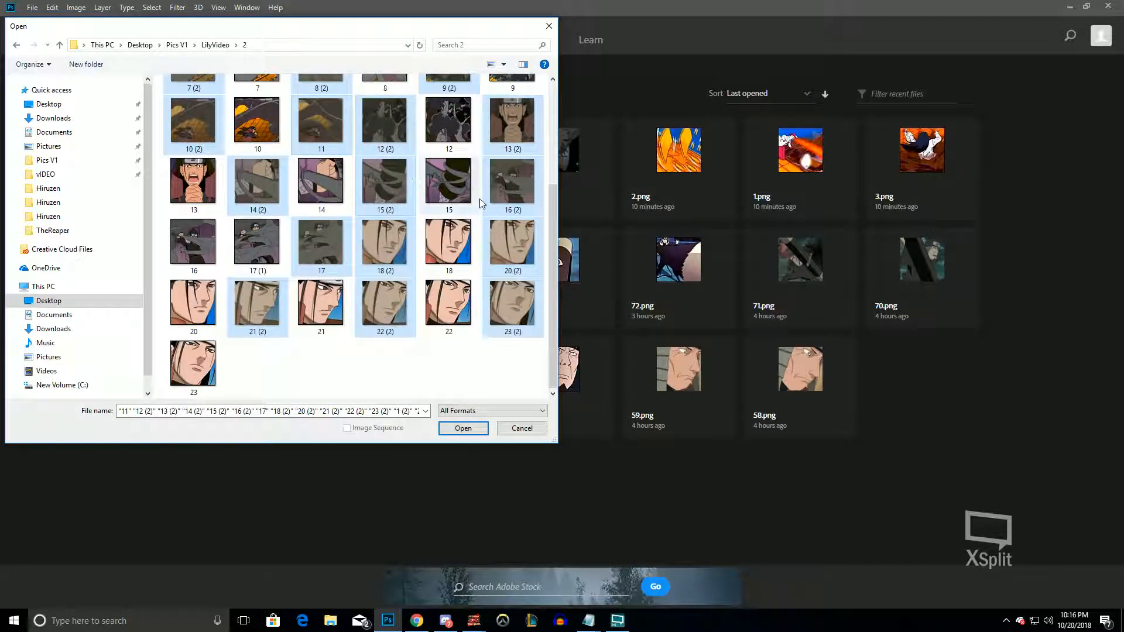
scroll(477, 199, up, 3)
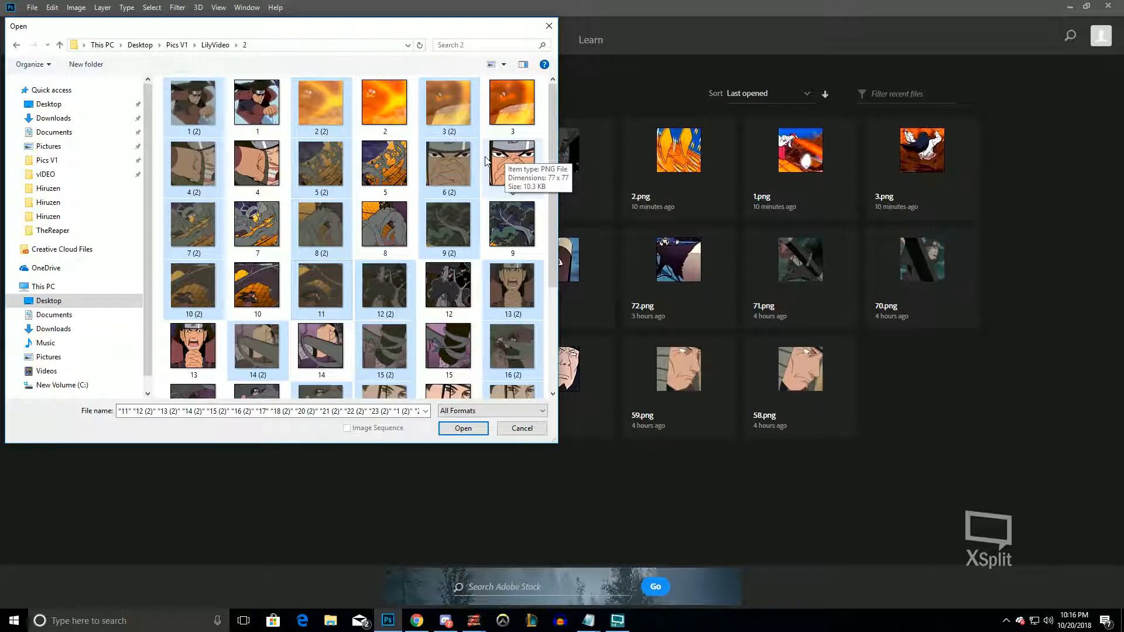
drag(291, 164, 371, 166)
key(Return)
Open 17 (1).png and 17.png from LilyVideo's folder 2
click(31, 7)
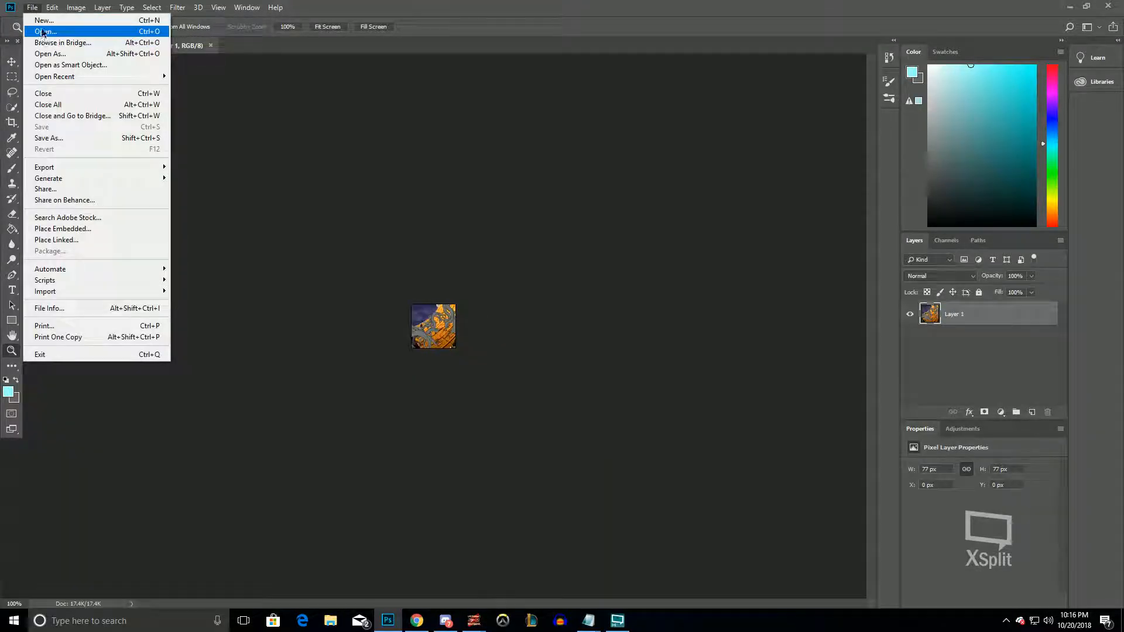
click(42, 32)
scroll(498, 187, down, 3)
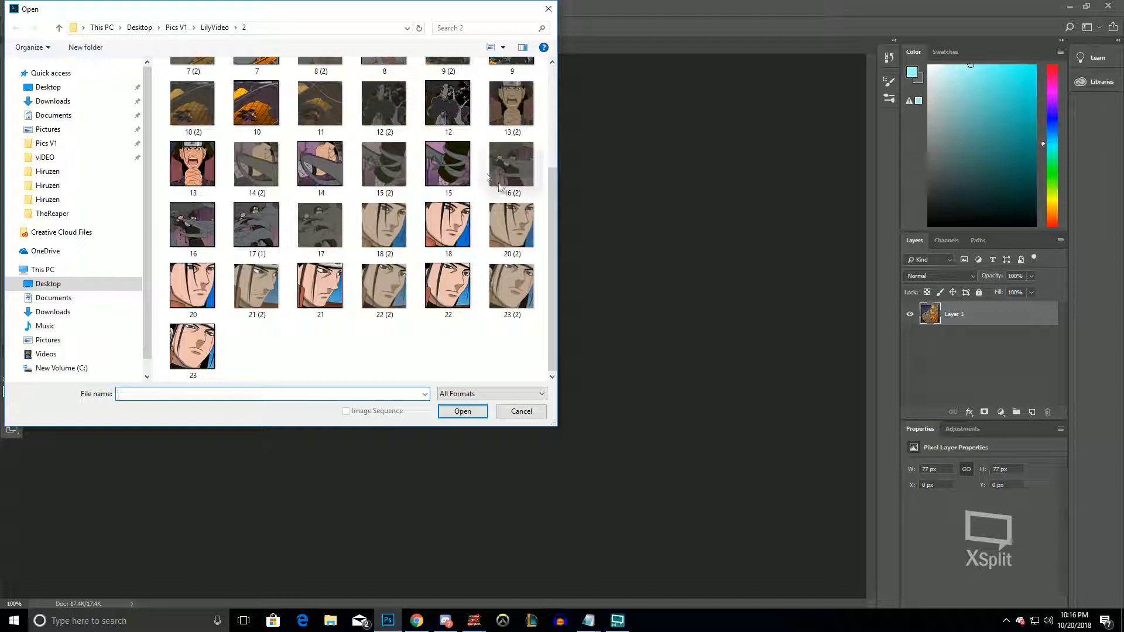
click(275, 235)
double_click(320, 225)
Open 7 (2).png and 7.png from LilyVideo's folder 2
click(31, 7)
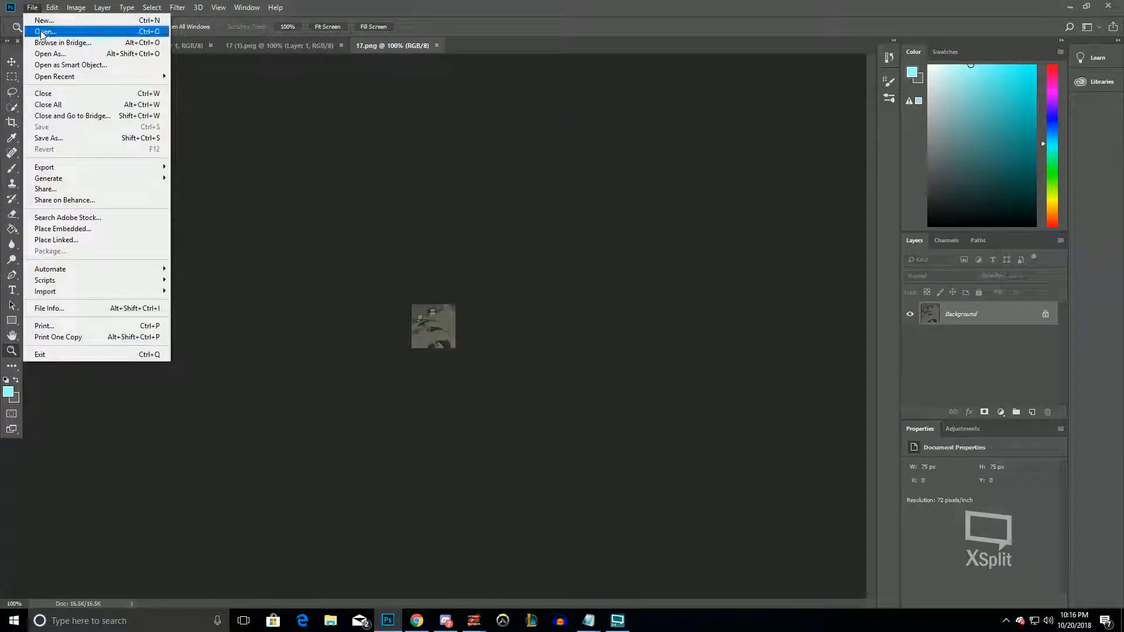
click(43, 32)
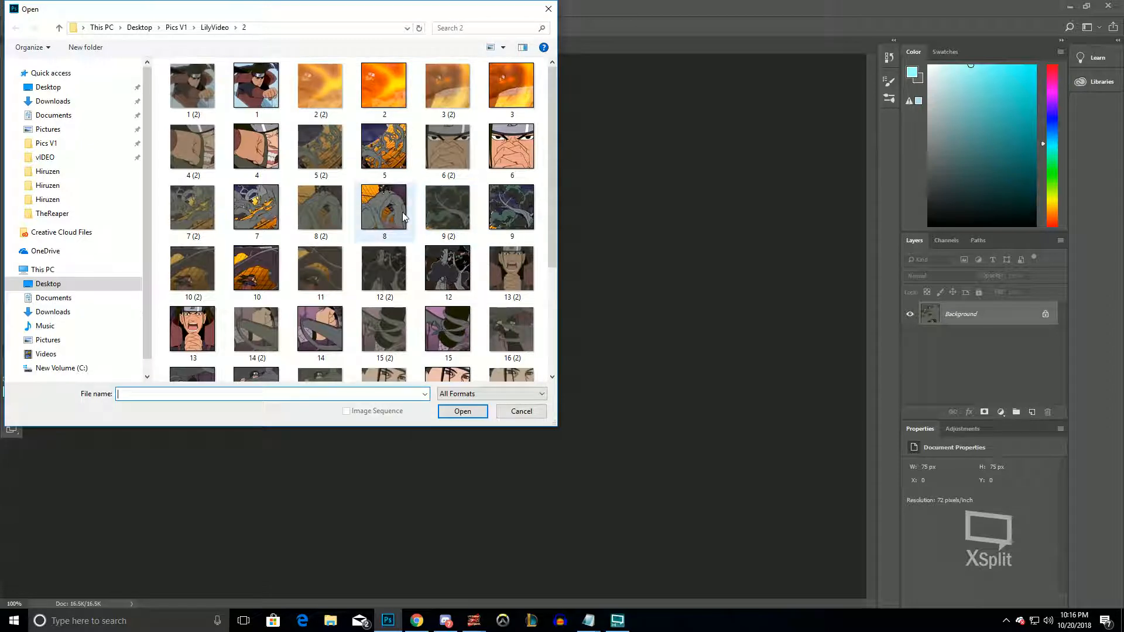
scroll(404, 218, down, 3)
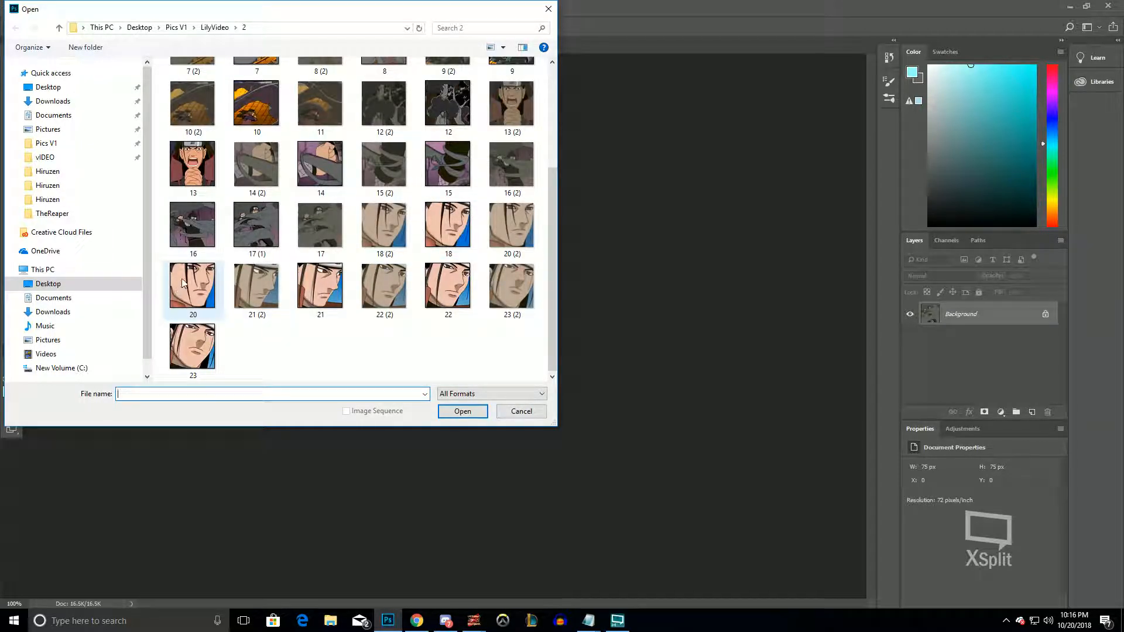
scroll(331, 188, up, 3)
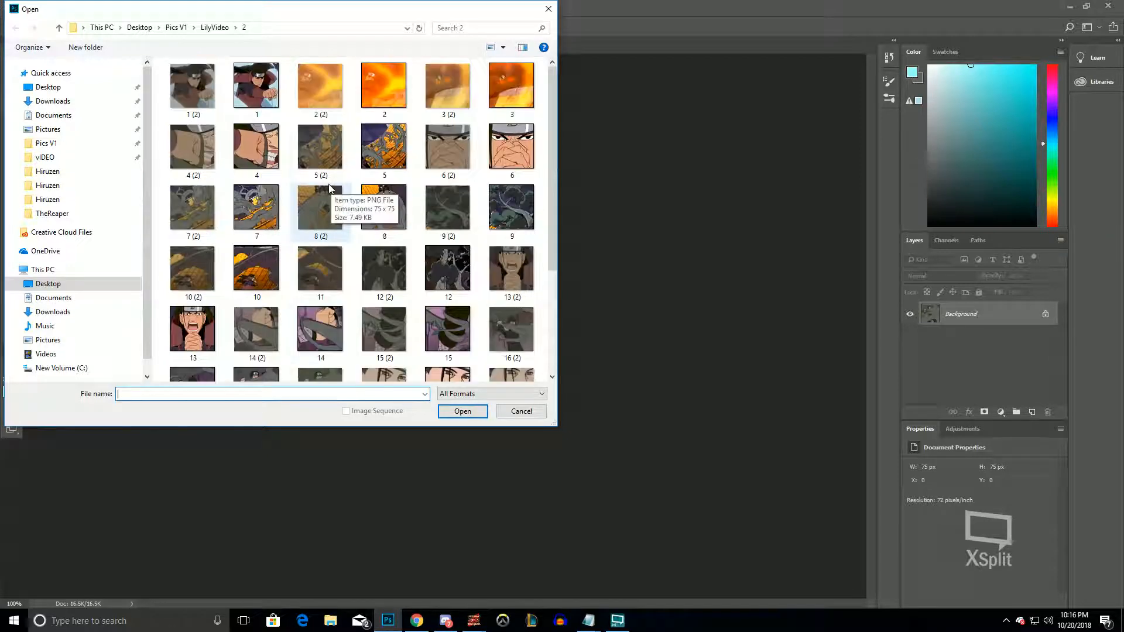
click(174, 211)
ctrl+click(256, 208)
key(Return)
Open 12 (2).png and 12.png from LilyVideo's folder 2
click(32, 7)
click(47, 25)
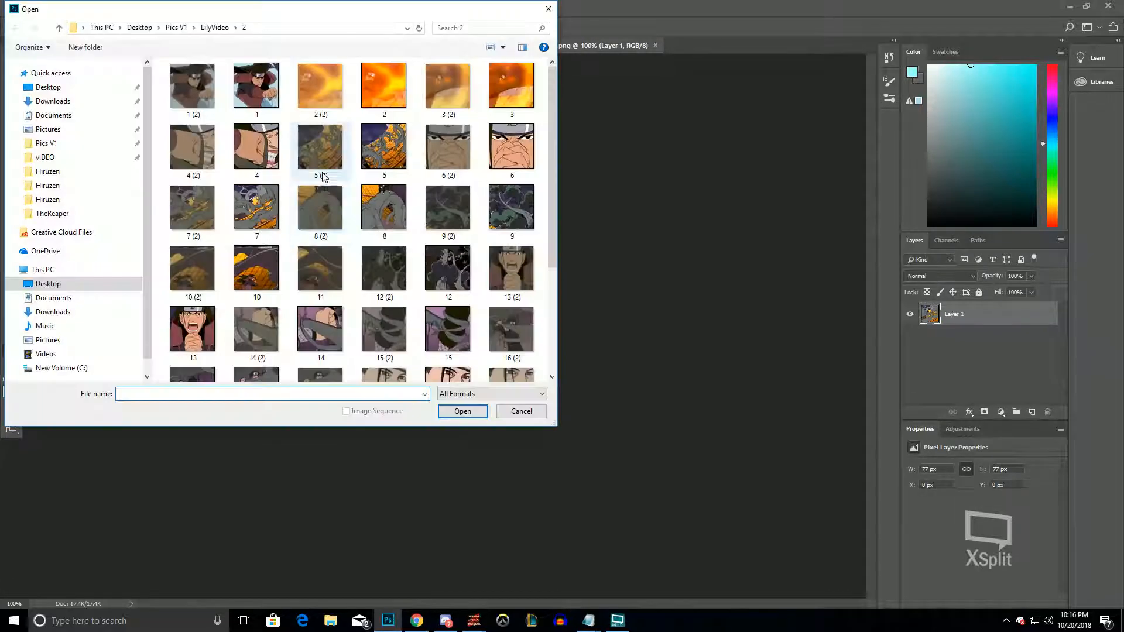
click(419, 208)
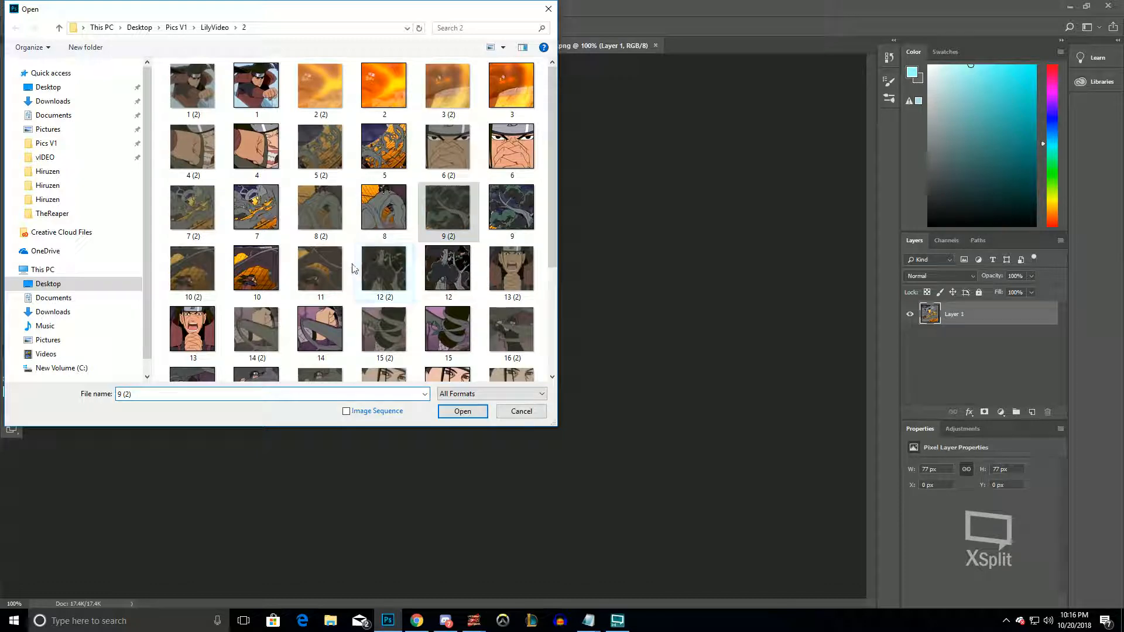
click(383, 268)
ctrl+click(448, 268)
key(Return)
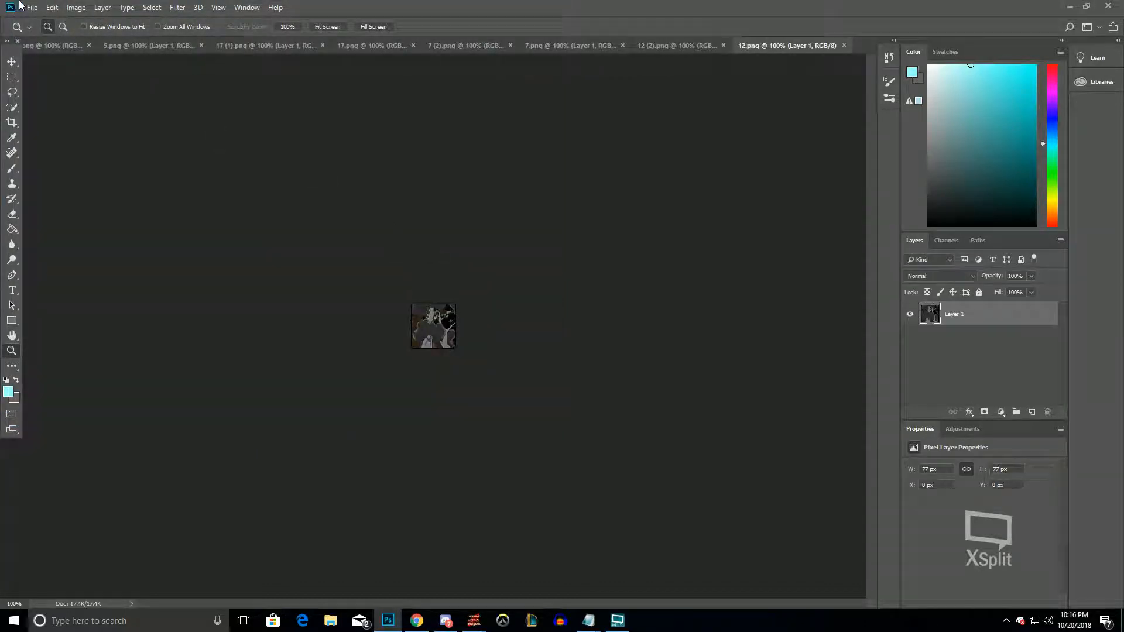
Close 7 (2).png and 7.png
click(482, 46)
click(514, 46)
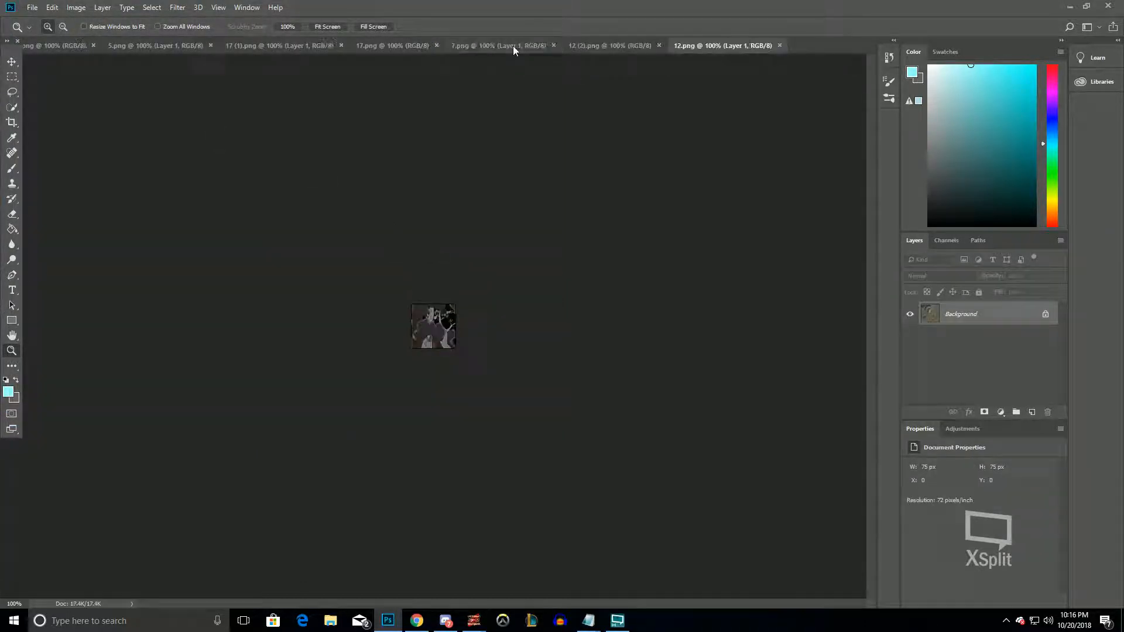
click(503, 45)
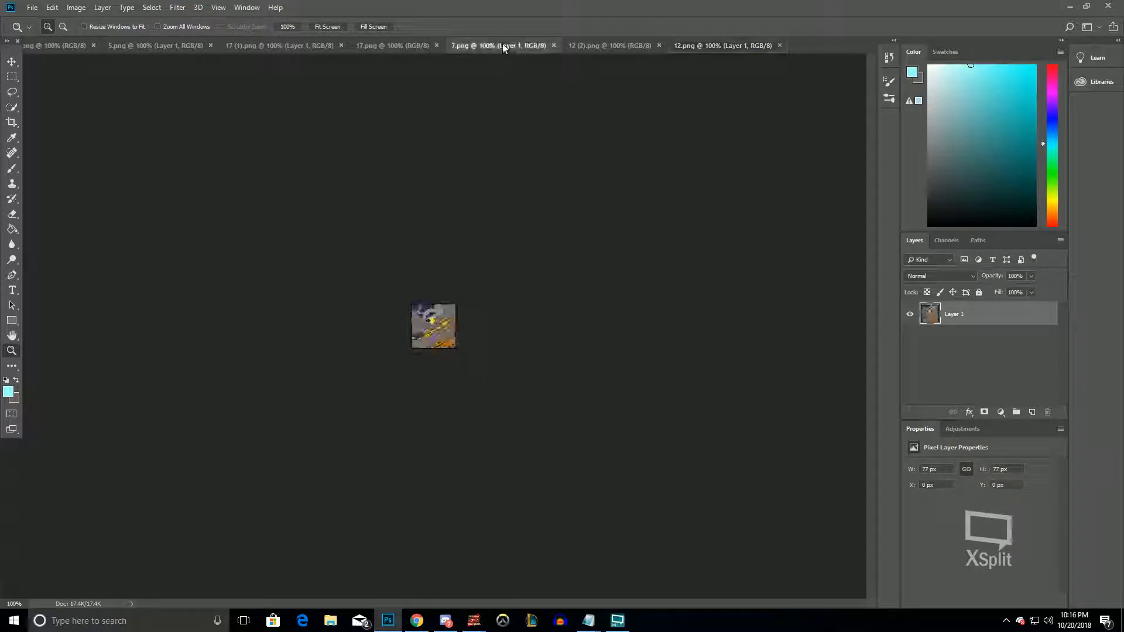
click(553, 45)
Open 9 (2).png and 9.png from LilyVideo's folder 2
click(32, 7)
click(46, 31)
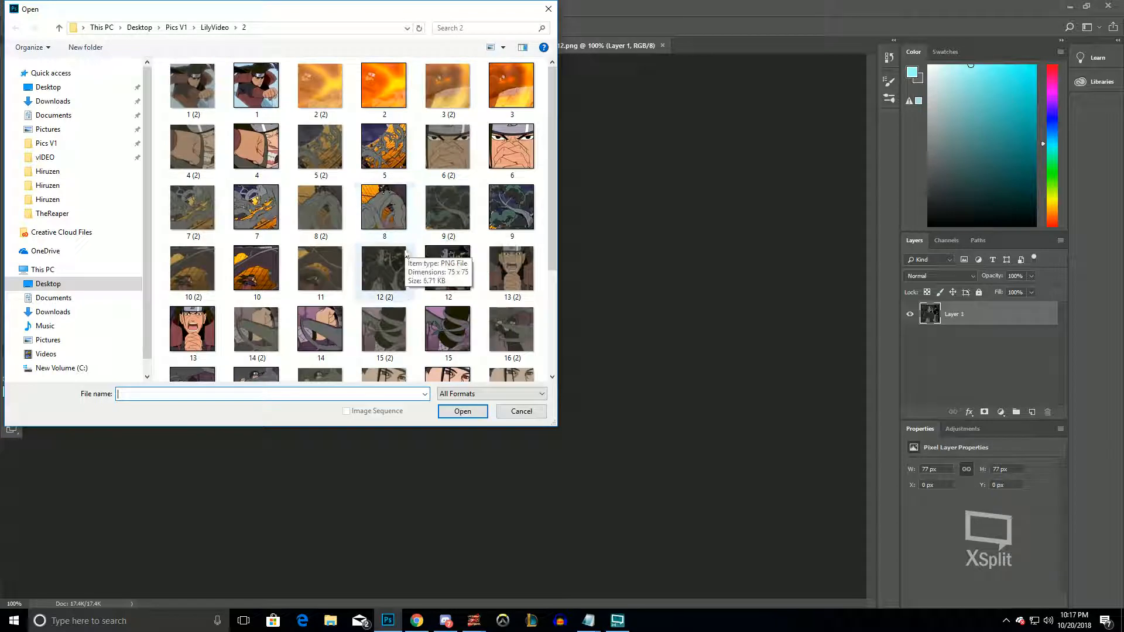
click(432, 219)
ctrl+click(512, 207)
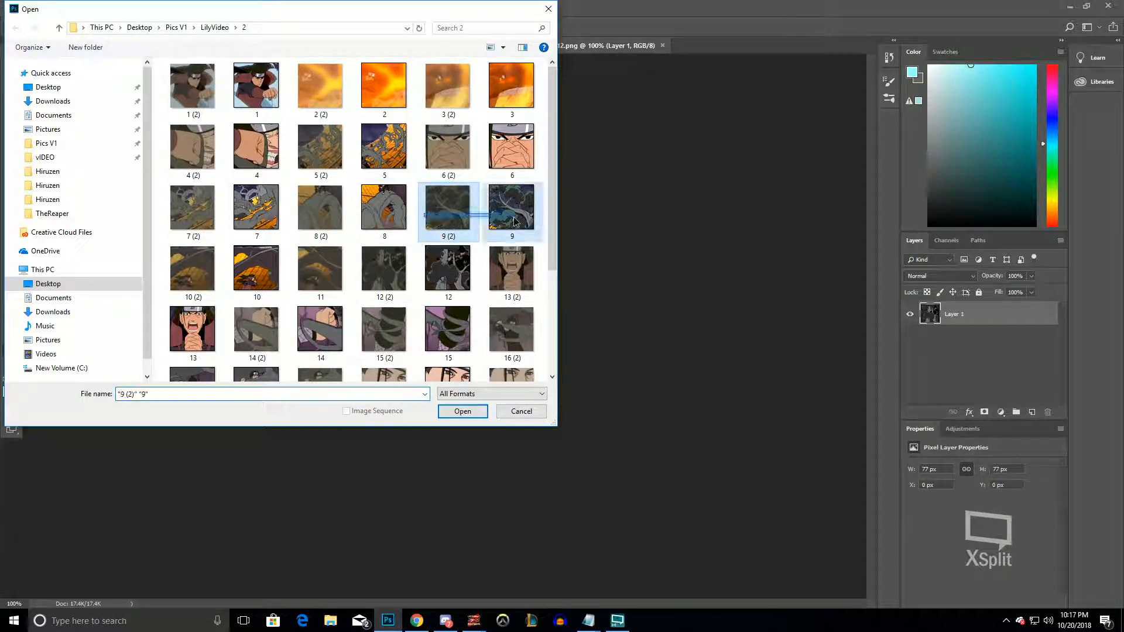
key(Return)
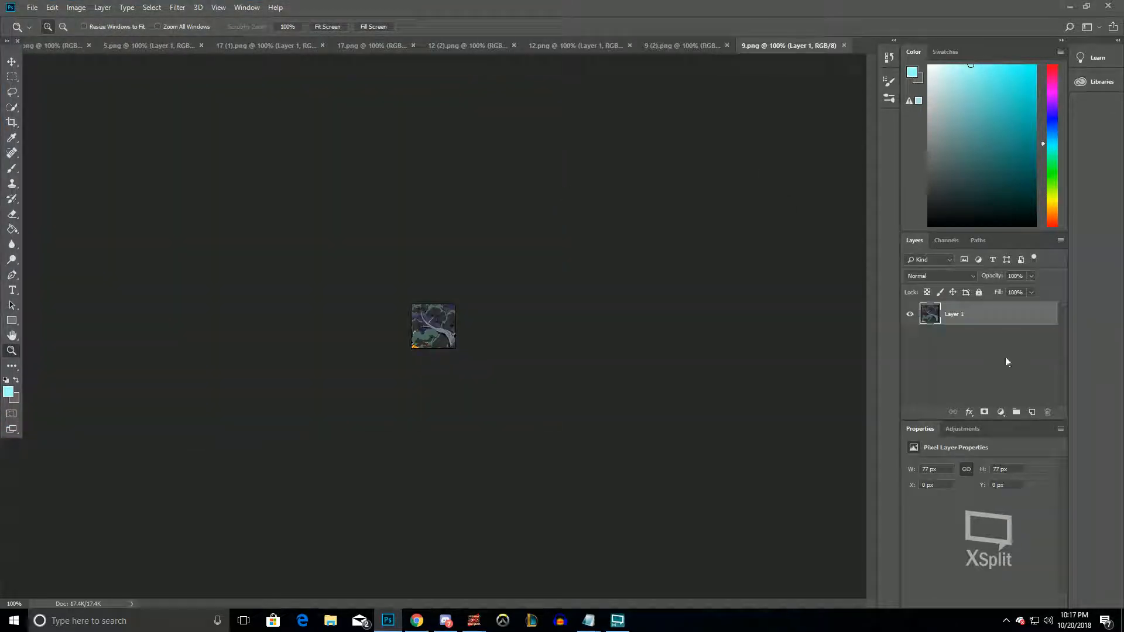
scroll(537, 223, up, 17)
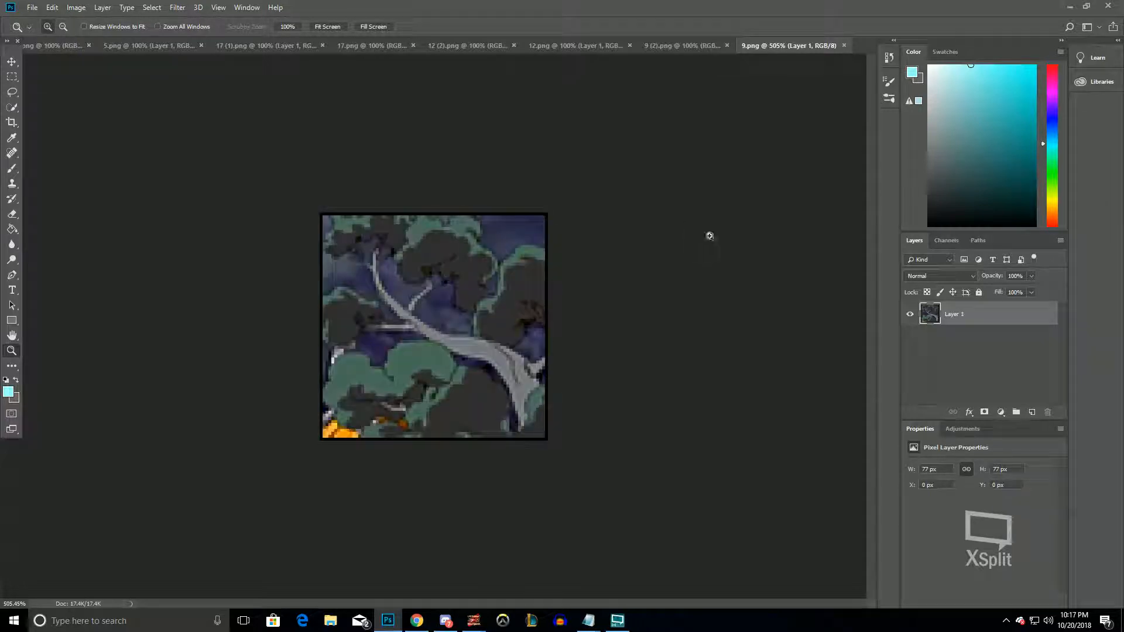
click(76, 7)
mouse_move(103, 37)
click(202, 49)
drag(723, 254, 652, 260)
click(765, 163)
Convert the background of 9 (2).png to a Smart Object and apply the High Pass filter to it
click(689, 47)
scroll(677, 306, up, 8)
right_click(950, 308)
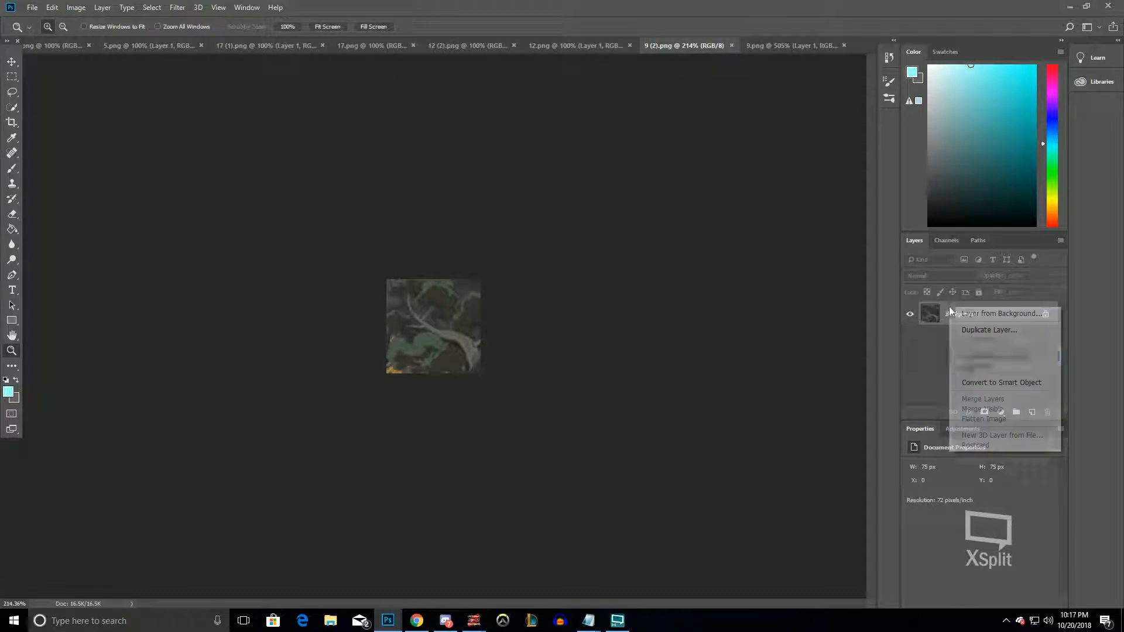
click(992, 382)
click(177, 8)
click(189, 20)
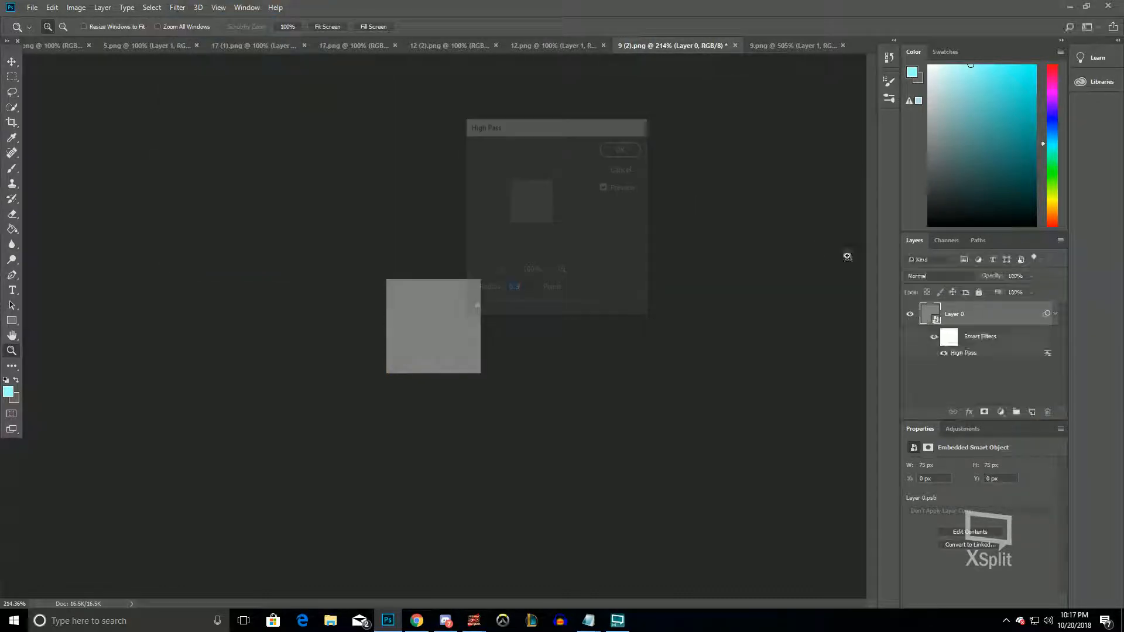
Set the High Pass smart filter's blending mode to Linear Light and enlarge the sharpened 9 (2).png
double_click(1048, 353)
click(672, 177)
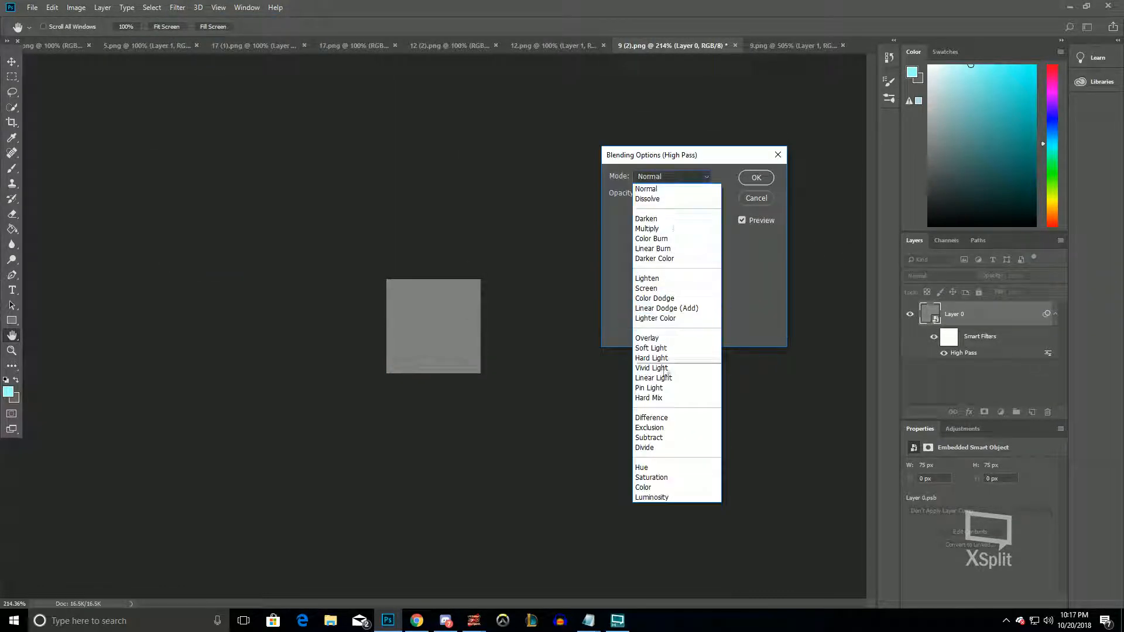
click(681, 384)
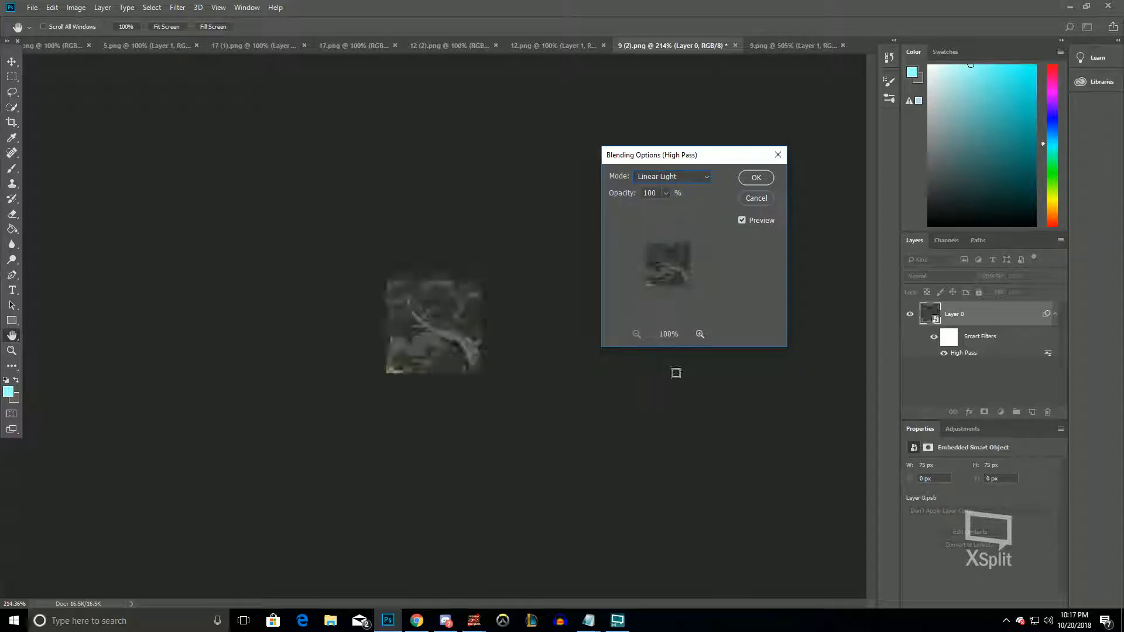
key(Return)
key(z)
click(450, 279)
Apply an automatic tonal correction to 9 (2).png and switch to the 9.png document
click(77, 7)
click(116, 68)
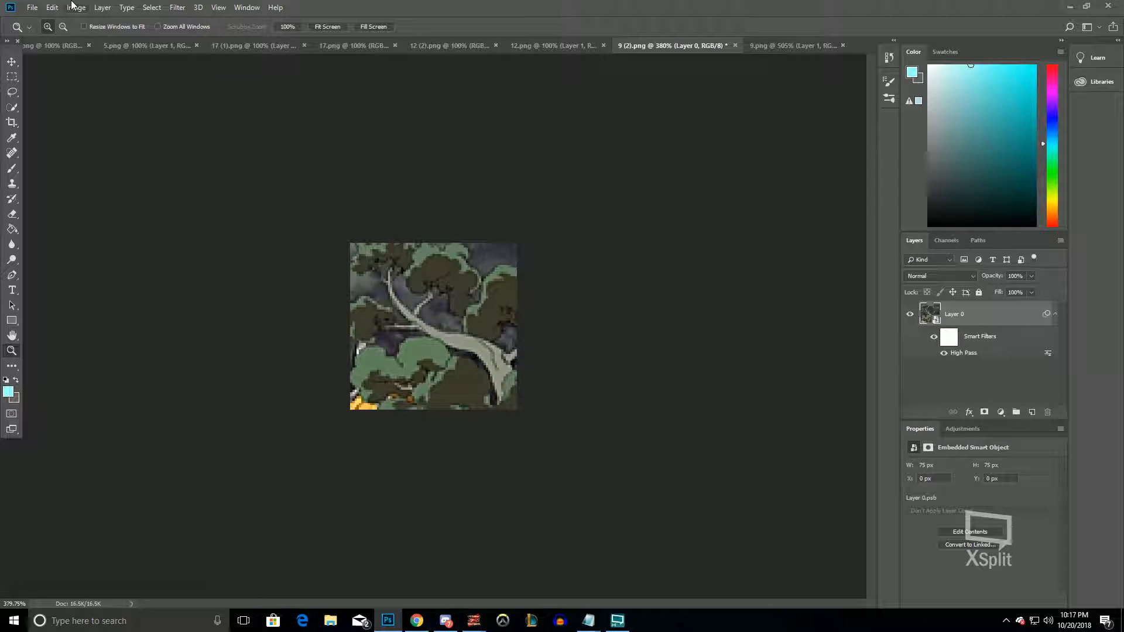
click(779, 45)
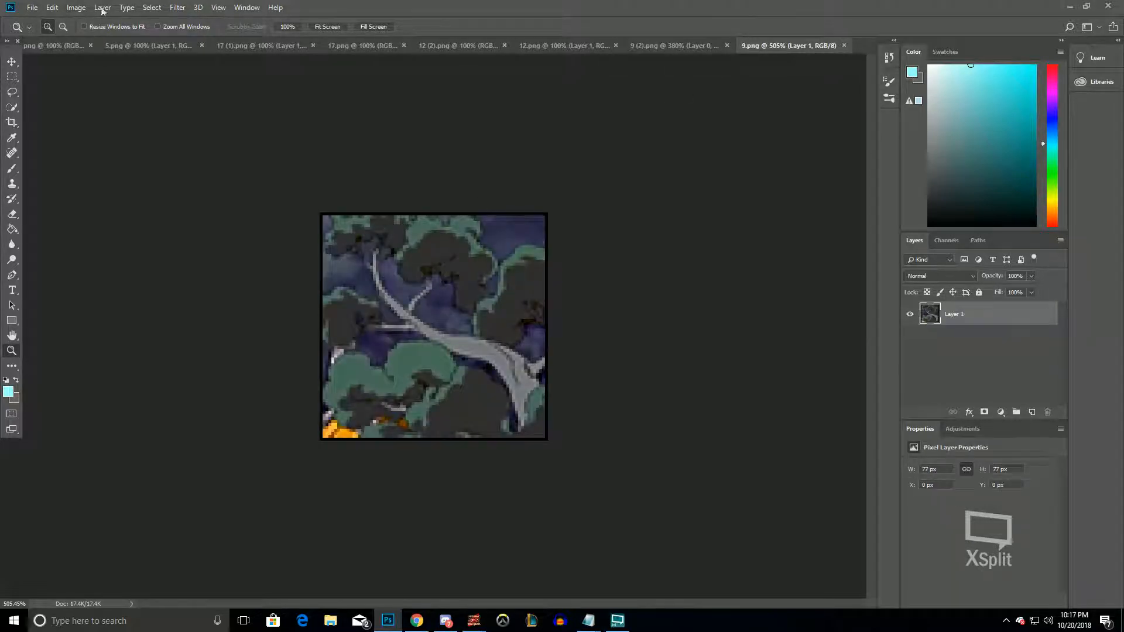
Return to 9 (2).png, try an Auto Contrast correction on it and undo that correction
click(704, 44)
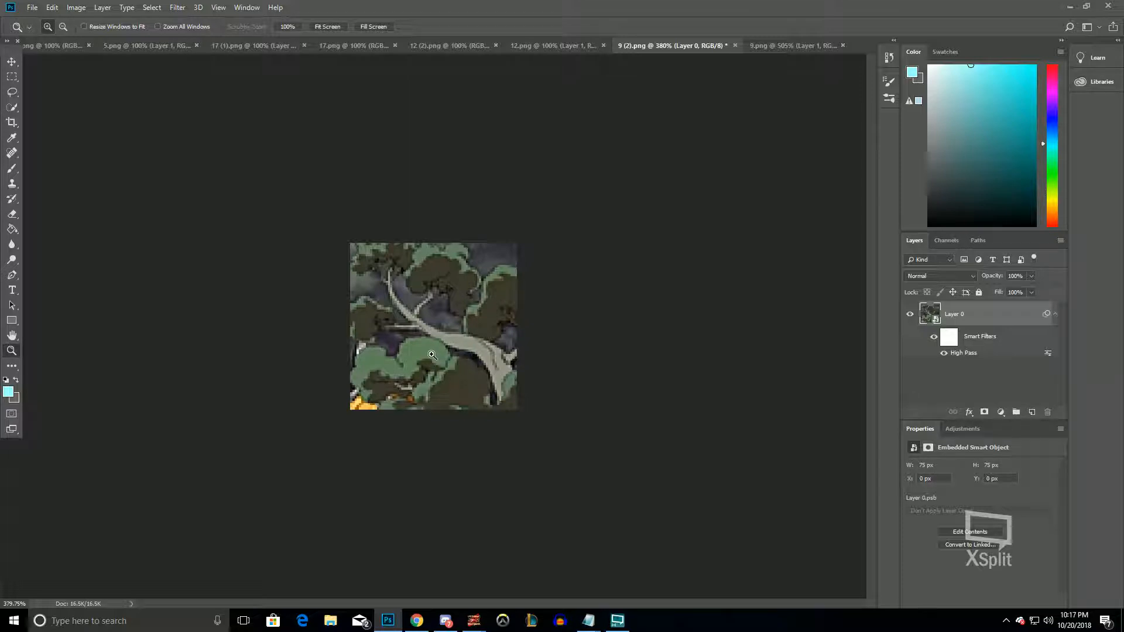
click(76, 7)
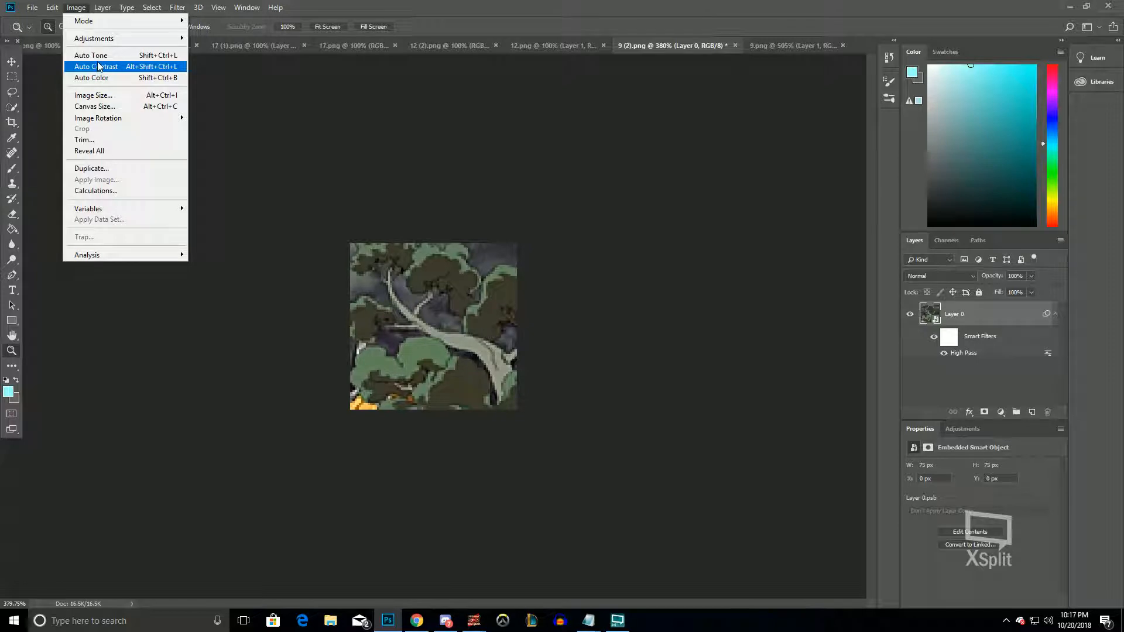
click(99, 66)
key(ctrl+z)
Apply a Brightness/Contrast adjustment to 9 (2).png with brightness -15 and contrast 25
click(78, 8)
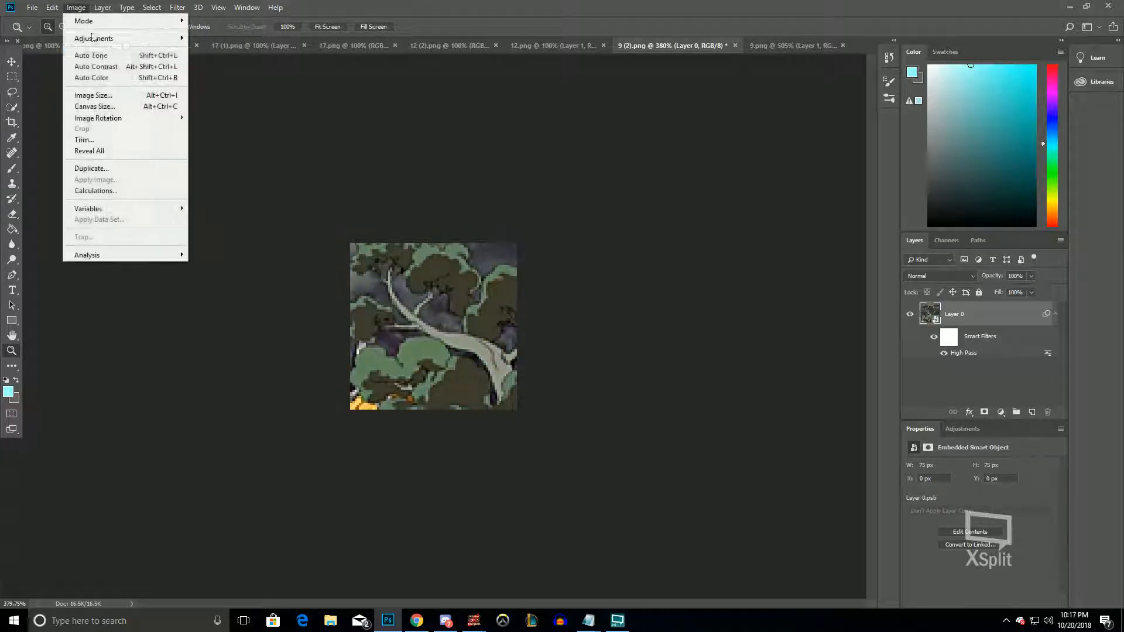
mouse_move(100, 38)
click(234, 37)
text(-15)
key(Tab)
text(25)
key(Return)
Apply a Vibrance adjustment to 9 (2).png with vibrance 35 and saturation 17, and check the image up close
click(77, 7)
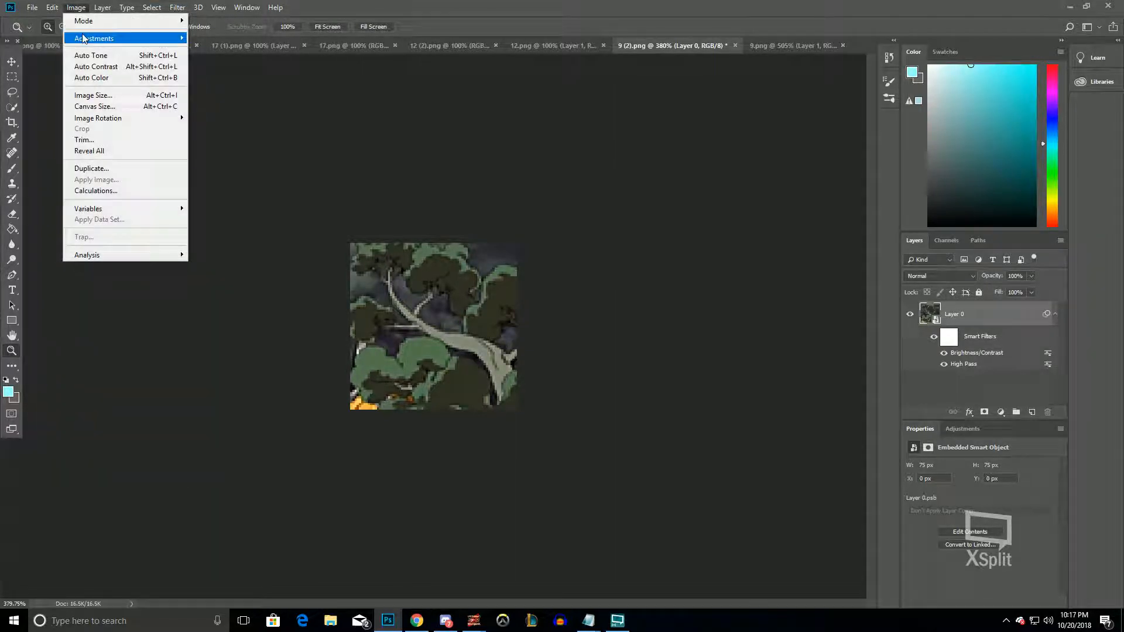
click(269, 91)
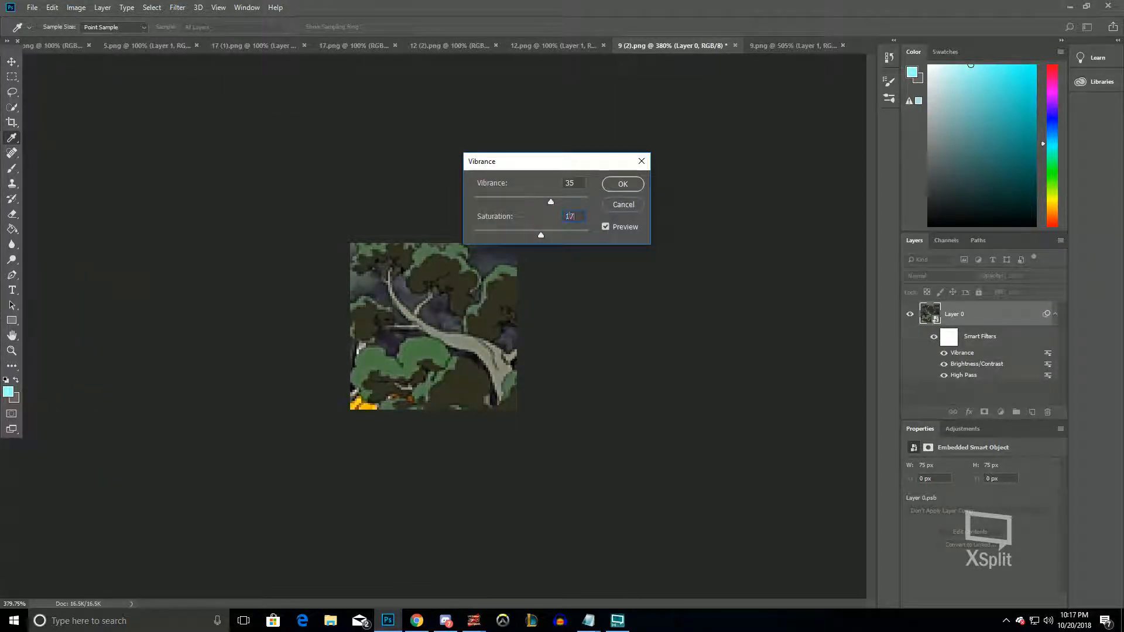
key(Return)
scroll(541, 328, up, 5)
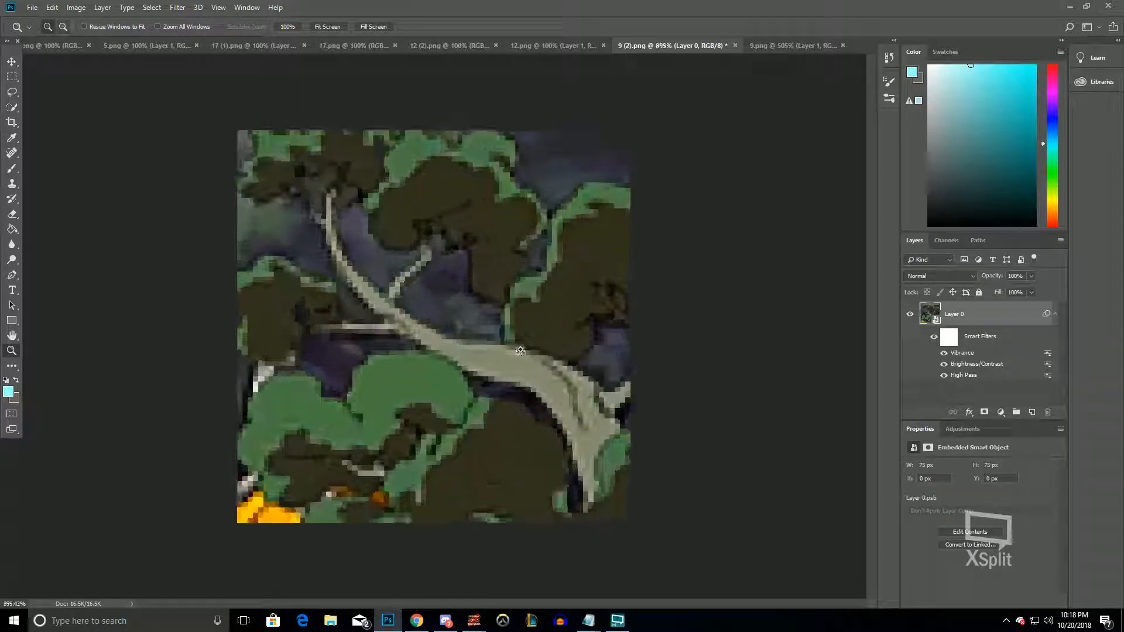
scroll(520, 350, down, 5)
Apply a Shadows/Highlights adjustment with its preset values to 9 (2).png
click(77, 7)
mouse_move(119, 47)
click(246, 234)
key(Return)
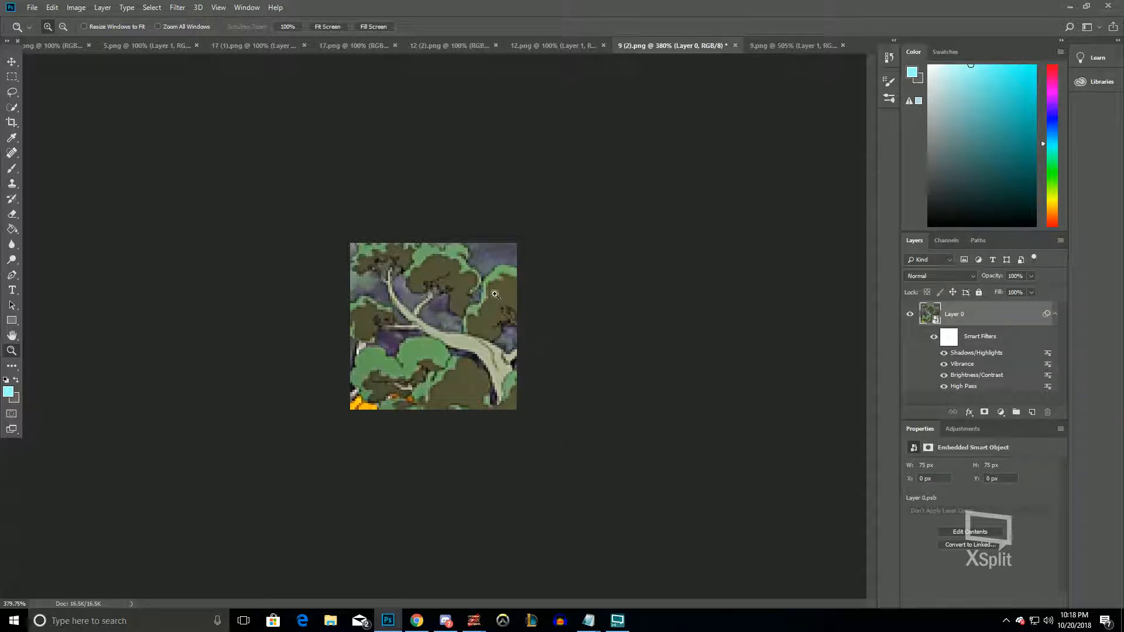
Apply a Levels adjustment to 9 (2).png with input levels of 41, 0.82 and 222
click(76, 7)
mouse_move(94, 34)
click(205, 47)
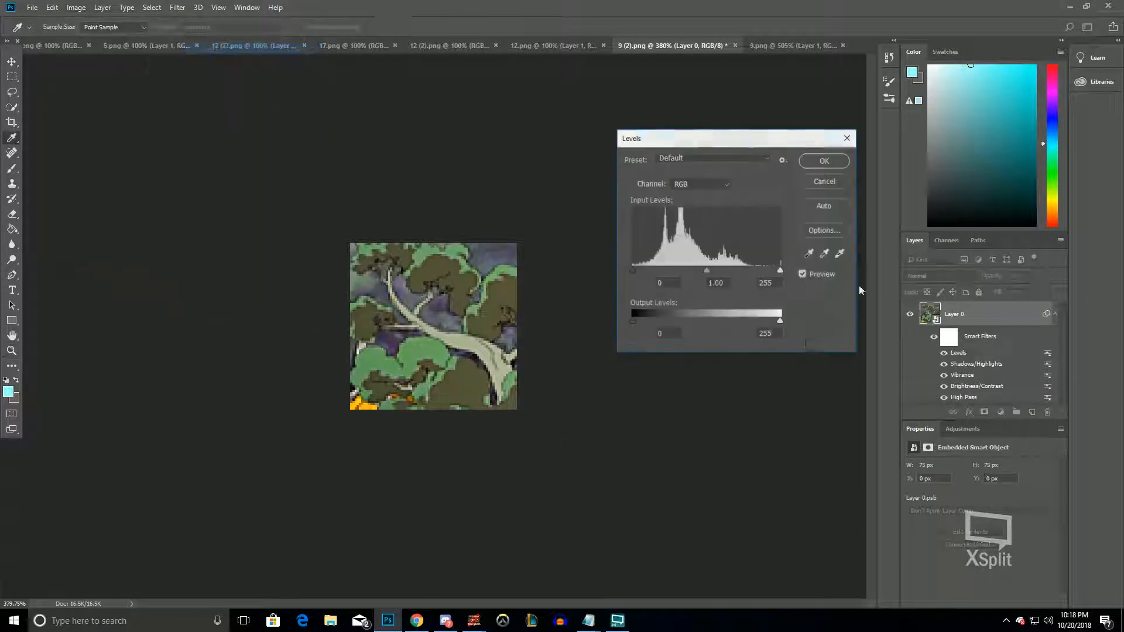
scroll(530, 251, up, 5)
drag(640, 273, 731, 275)
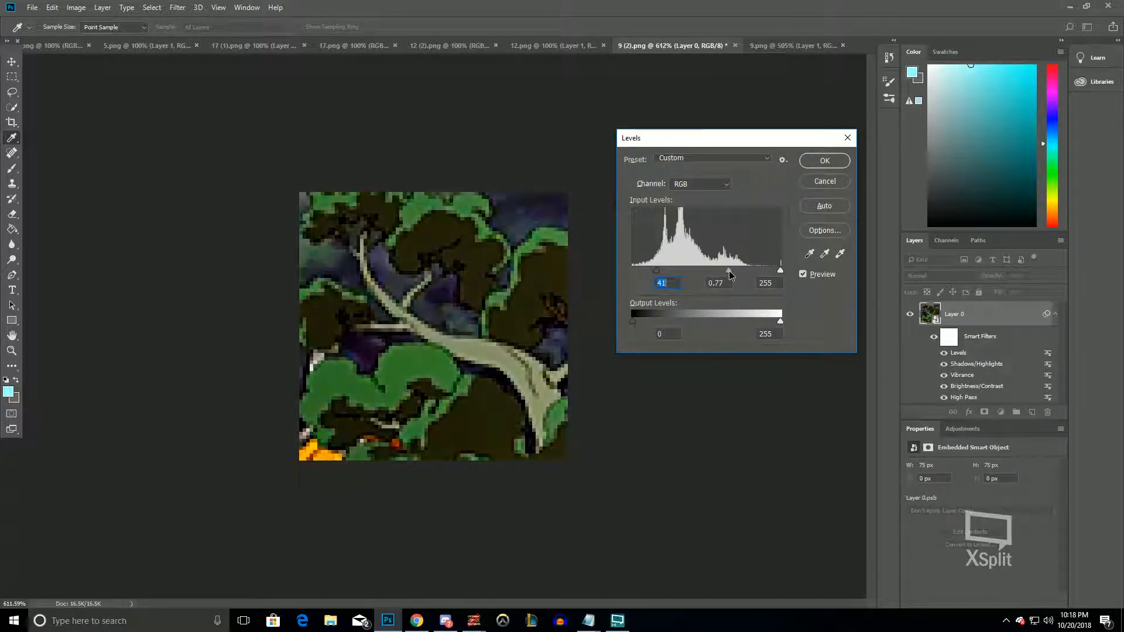
click(729, 271)
drag(780, 272, 761, 274)
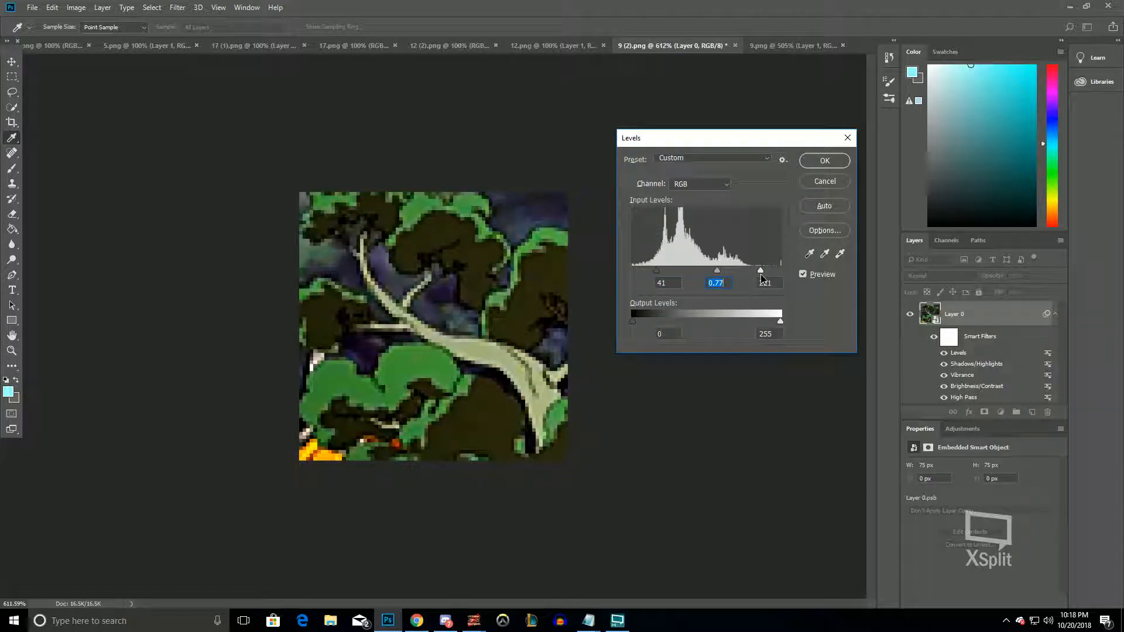
click(761, 274)
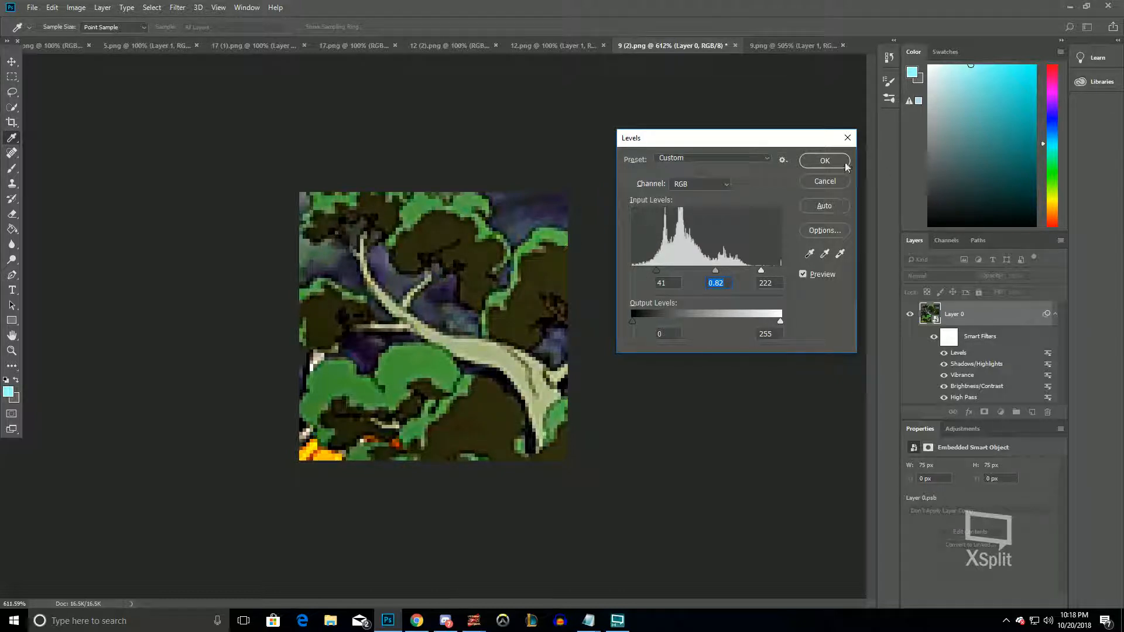
click(825, 161)
Compare 9 (2).png with the finished 9.png, both at actual size and strongly enlarged
key(z)
right_click(470, 345)
click(492, 362)
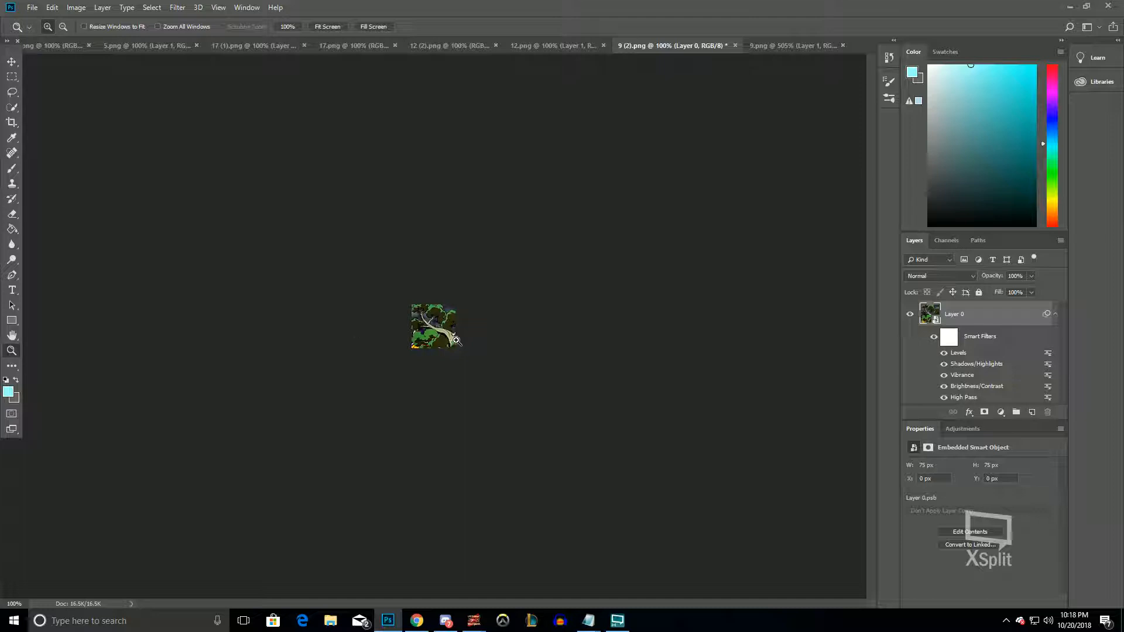
click(788, 45)
right_click(404, 353)
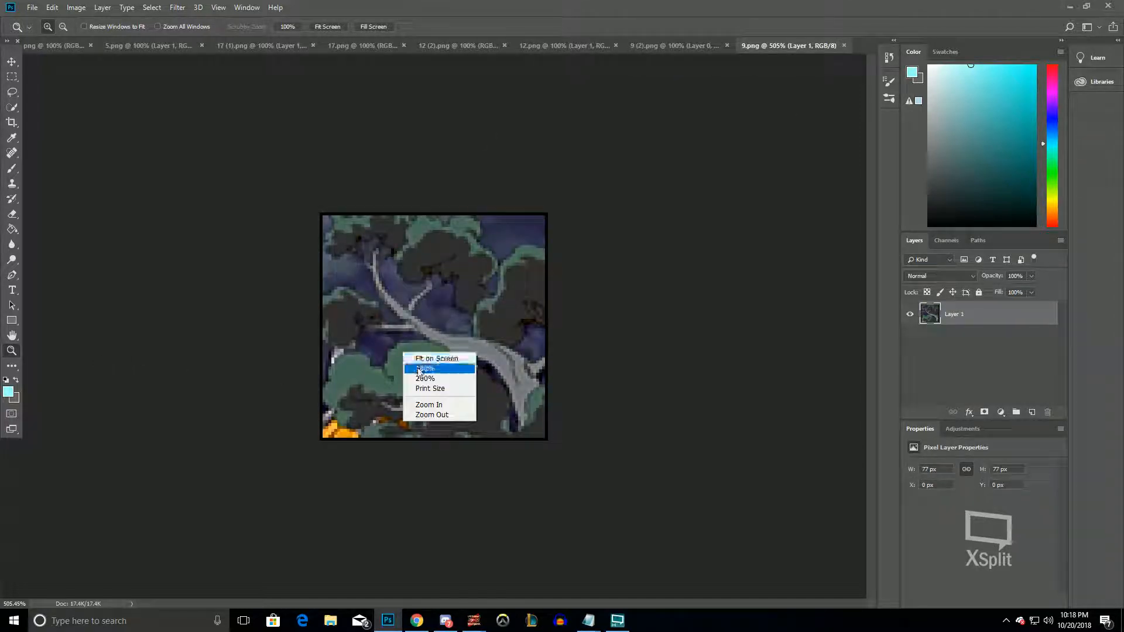
click(419, 369)
drag(510, 322, 509, 321)
click(684, 46)
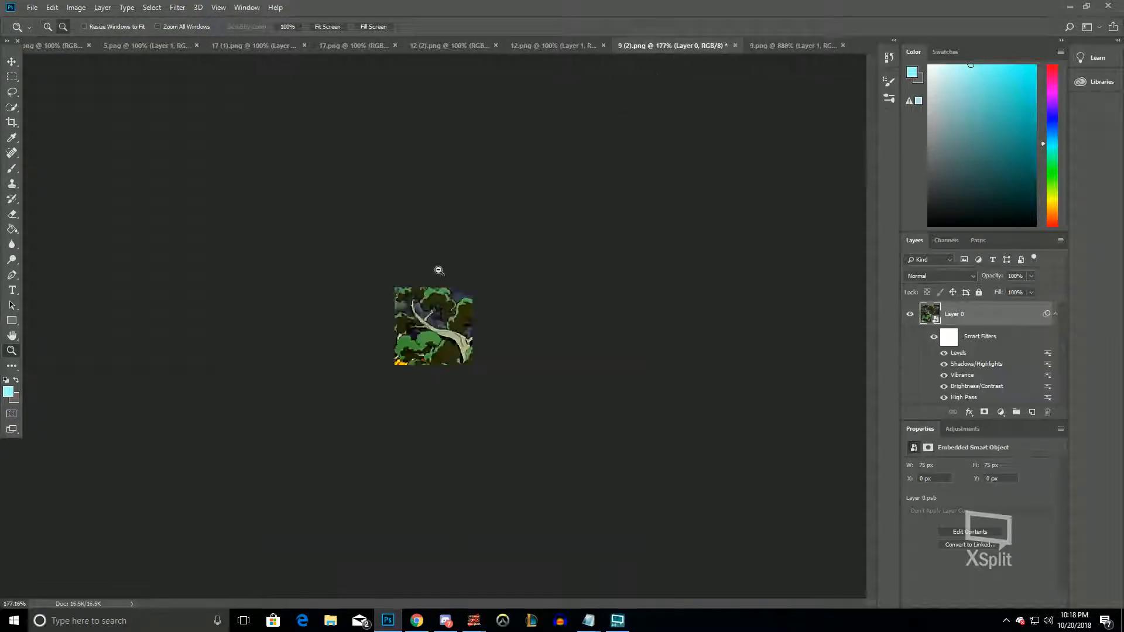
drag(439, 266, 698, 292)
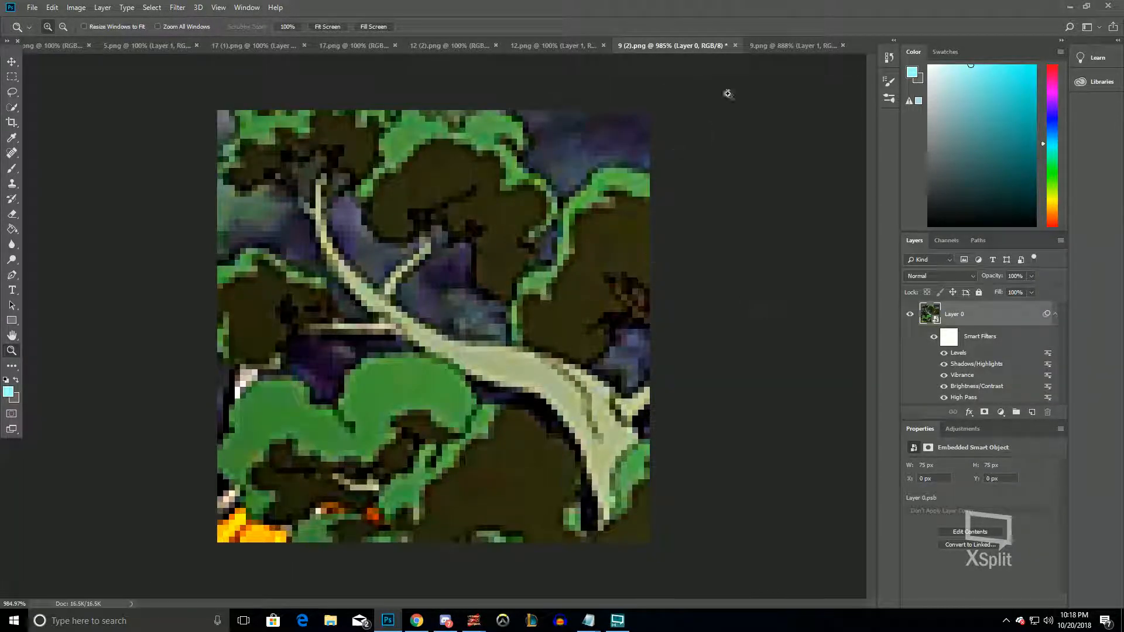
click(798, 45)
click(703, 46)
click(779, 46)
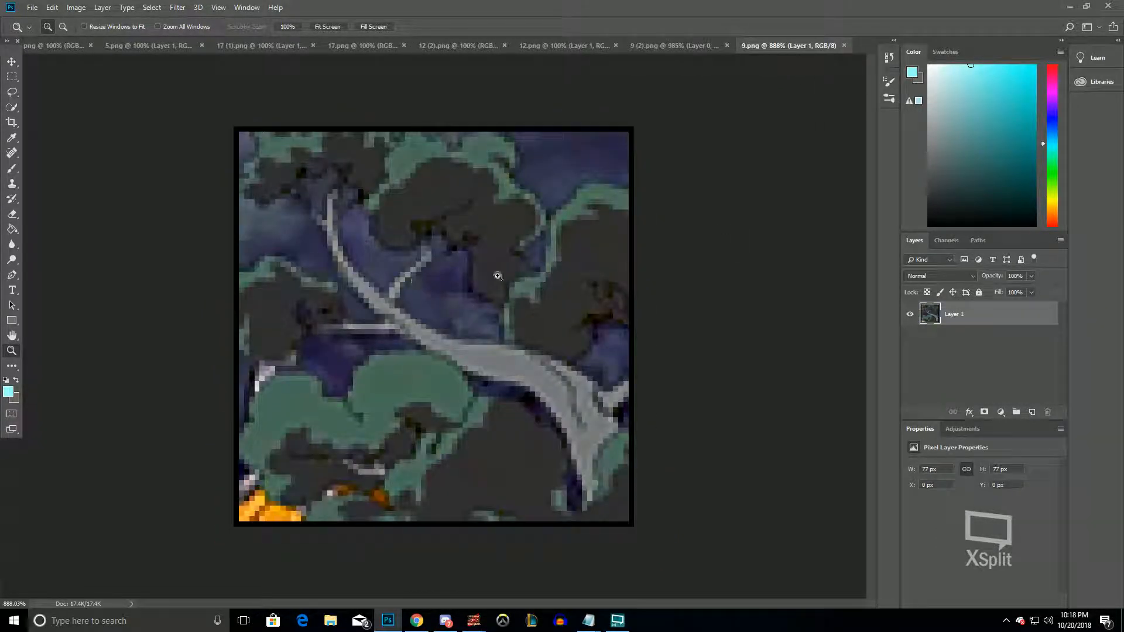
click(673, 45)
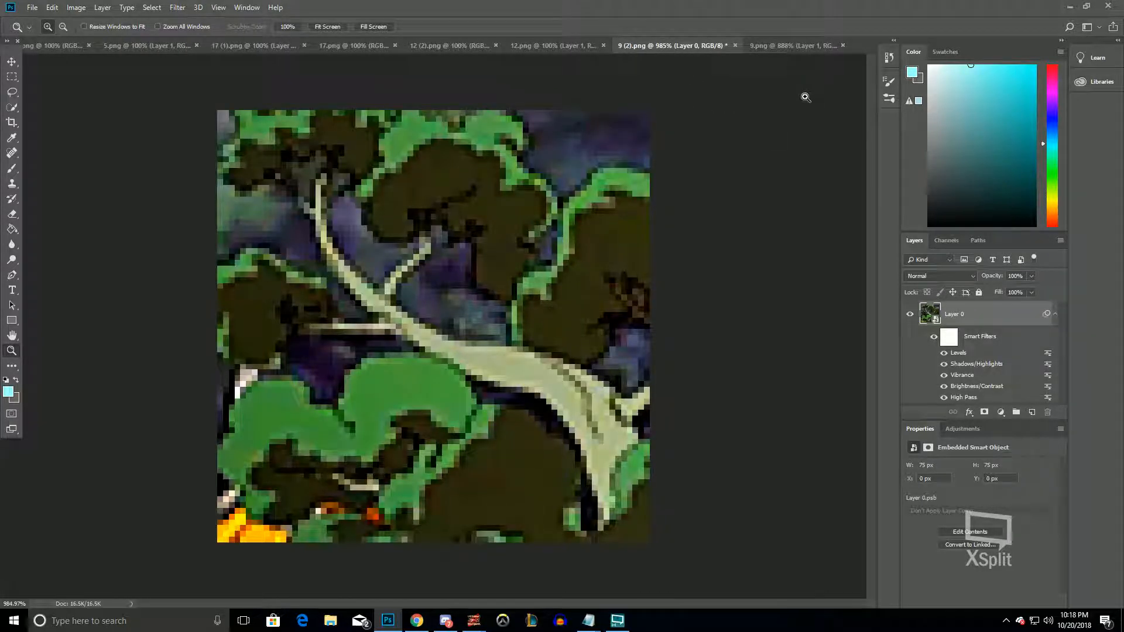
Try a Color Balance adjustment on 9 (2).png with red and green levels of 20, and view it at 100%
scroll(228, 367, down, 4)
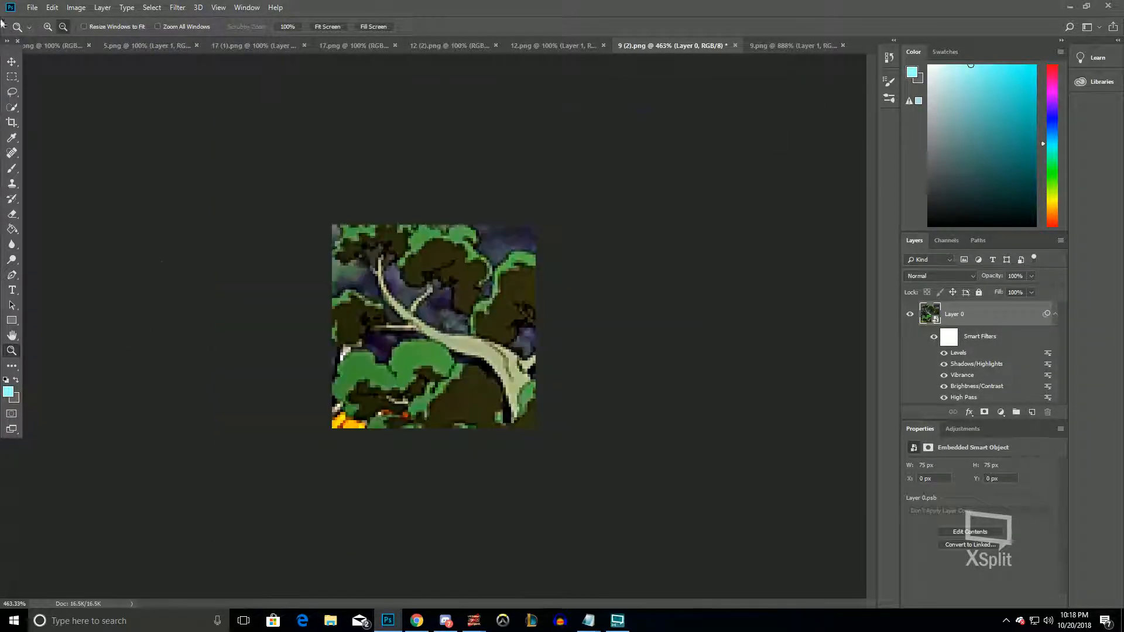
click(75, 8)
mouse_move(105, 38)
click(237, 115)
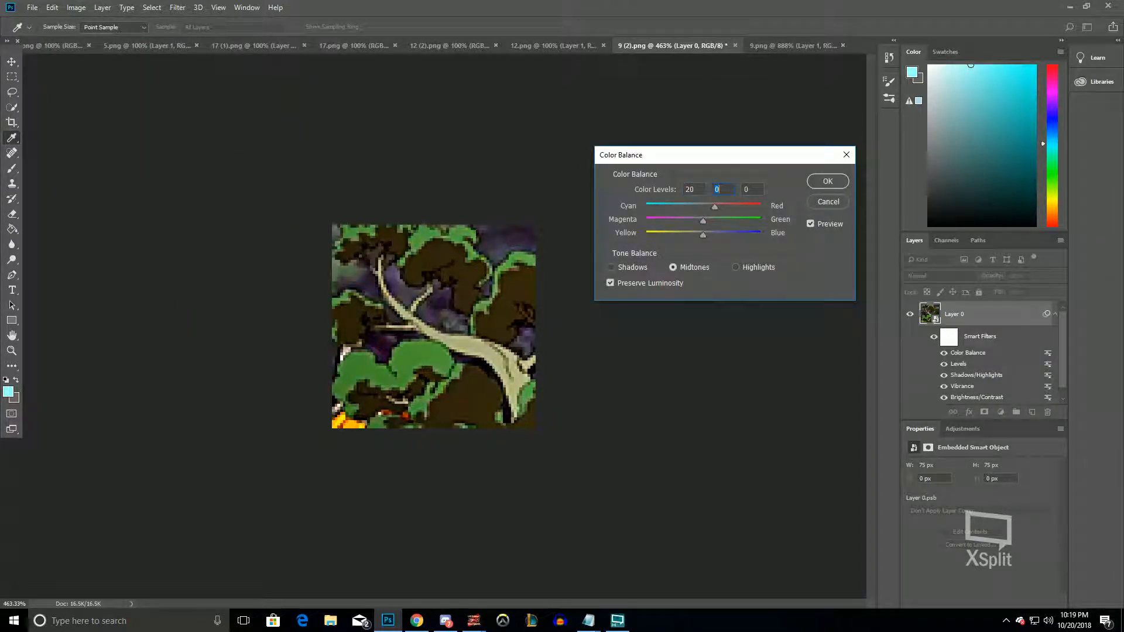
text(20)
key(Return)
key(z)
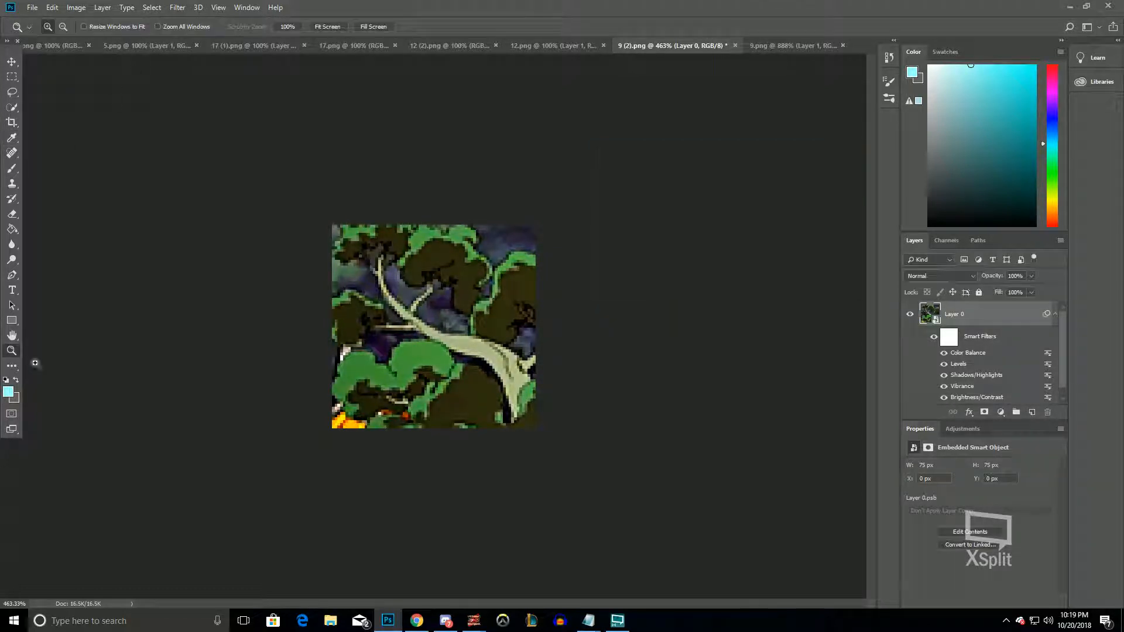
right_click(471, 328)
click(491, 344)
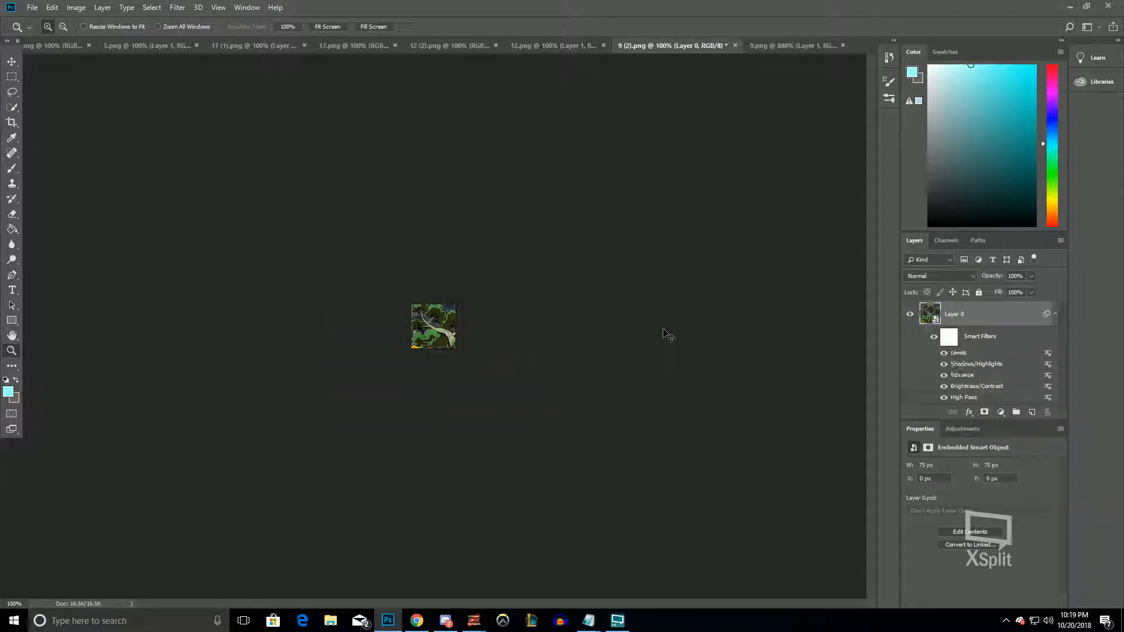
Apply Color Balance to the midtones of 9 (2).png with red and green levels of 20, and enlarge the result
click(76, 7)
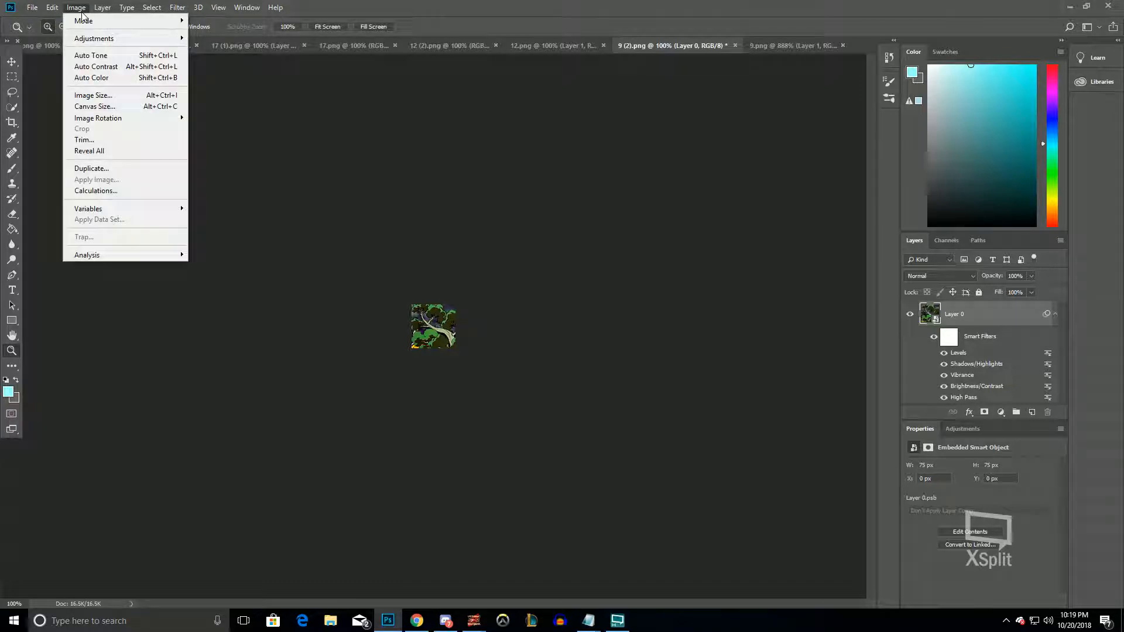
mouse_move(95, 38)
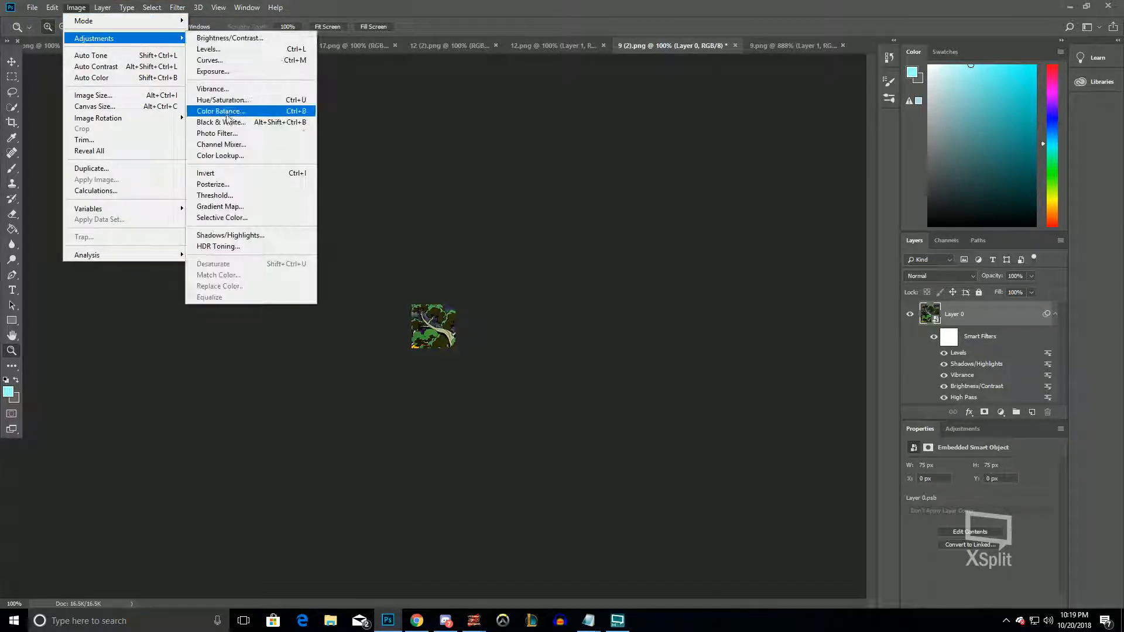
click(229, 110)
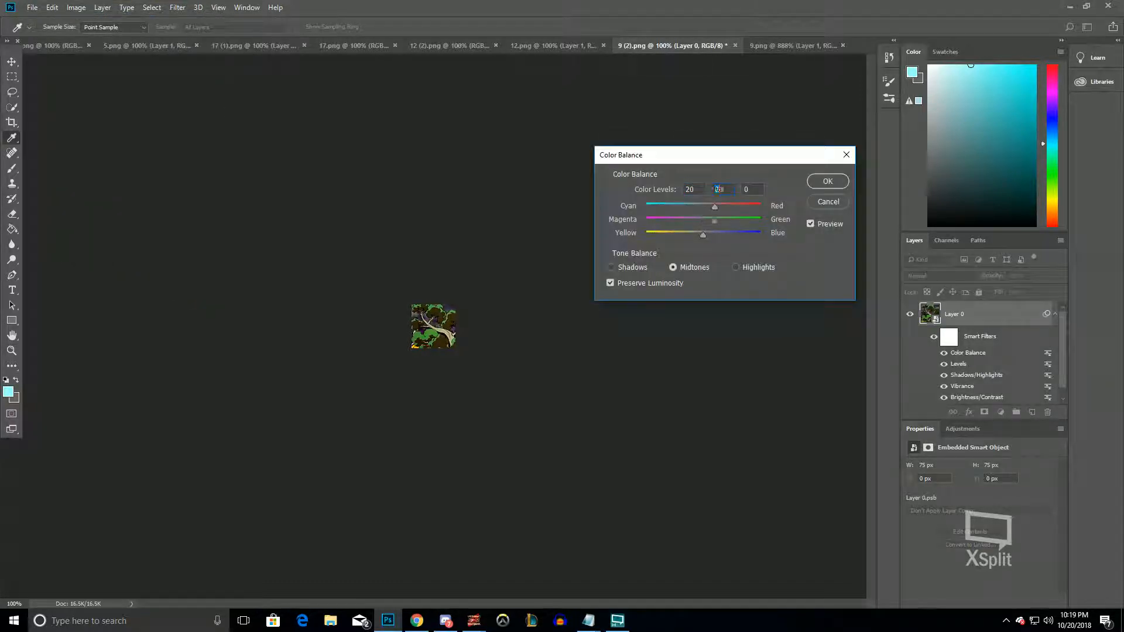
key(Return)
key(z)
drag(530, 386, 531, 374)
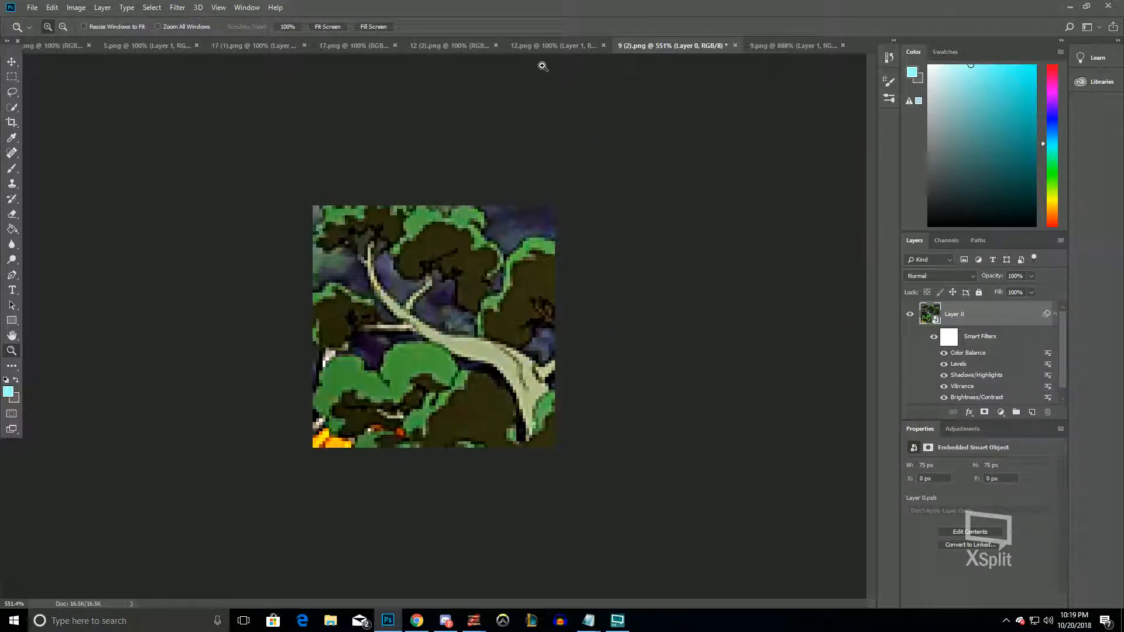
Compare the finished 12.png with the finished 9.png at an enlarged view
click(554, 47)
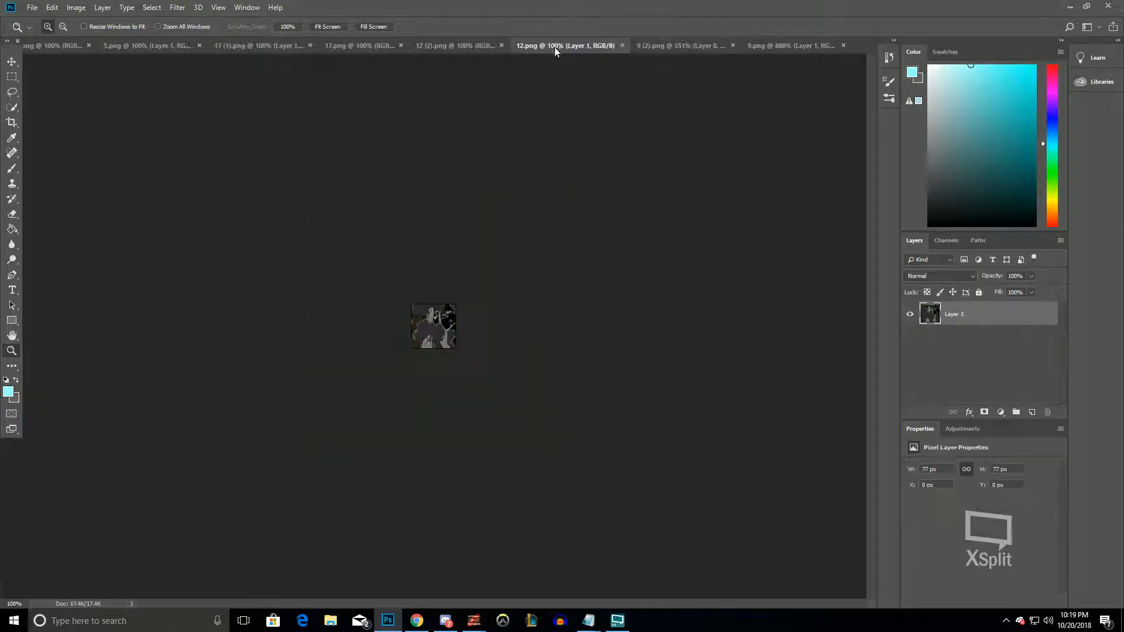
scroll(559, 263, up, 5)
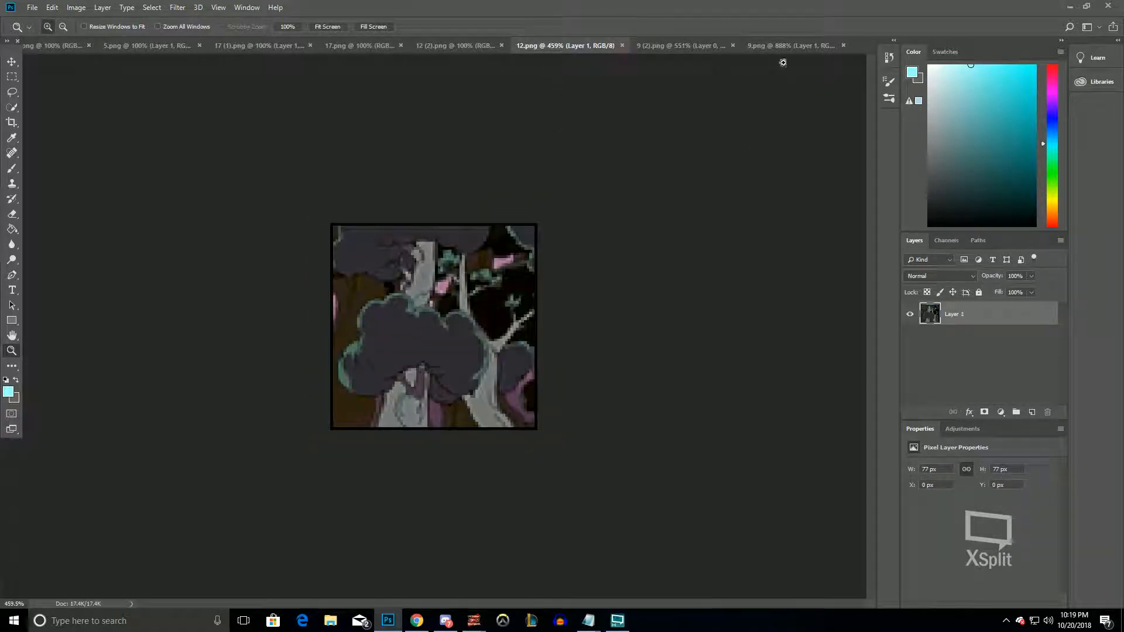
scroll(777, 68, up, 3)
click(790, 46)
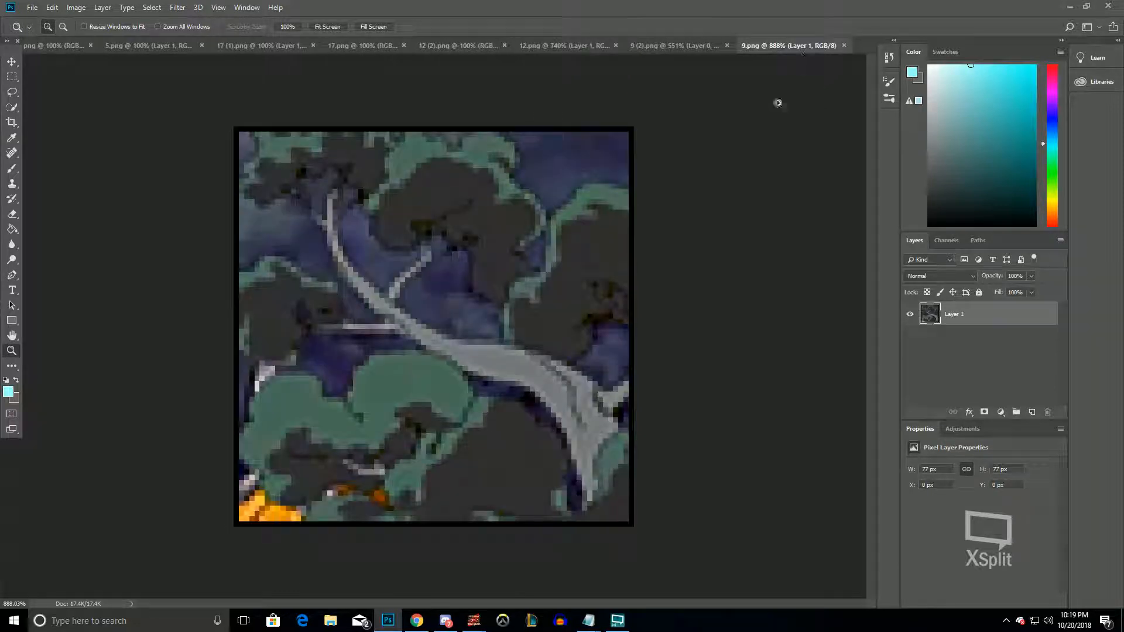
click(571, 47)
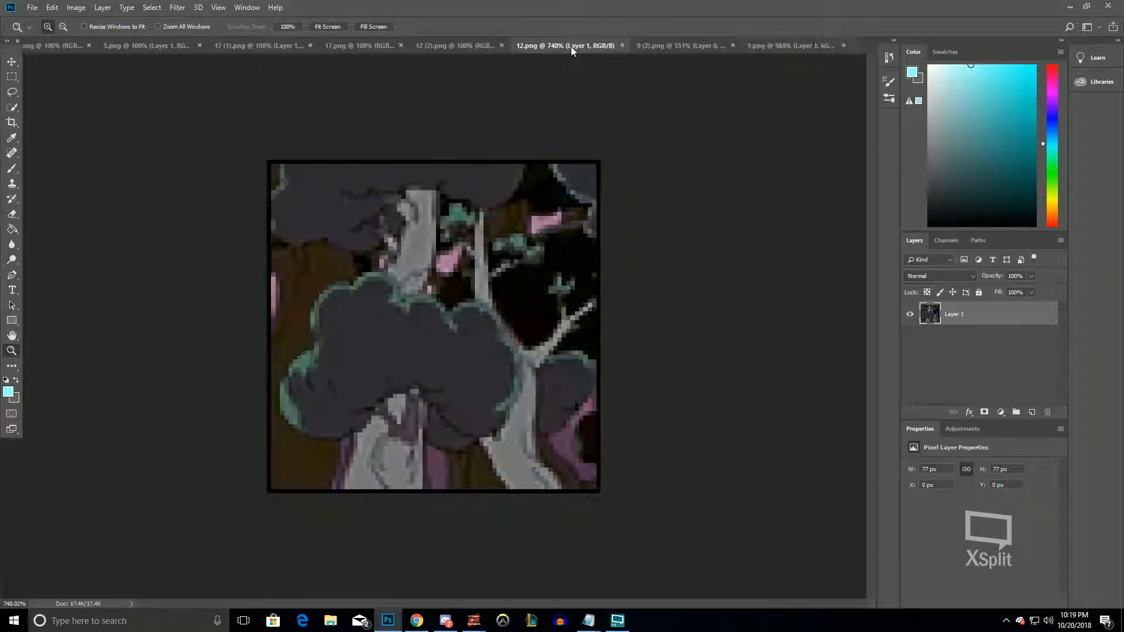
Enlarge 12 (2).png, convert its background to a Smart Object and apply the High Pass filter to it
click(428, 47)
scroll(436, 244, up, 4)
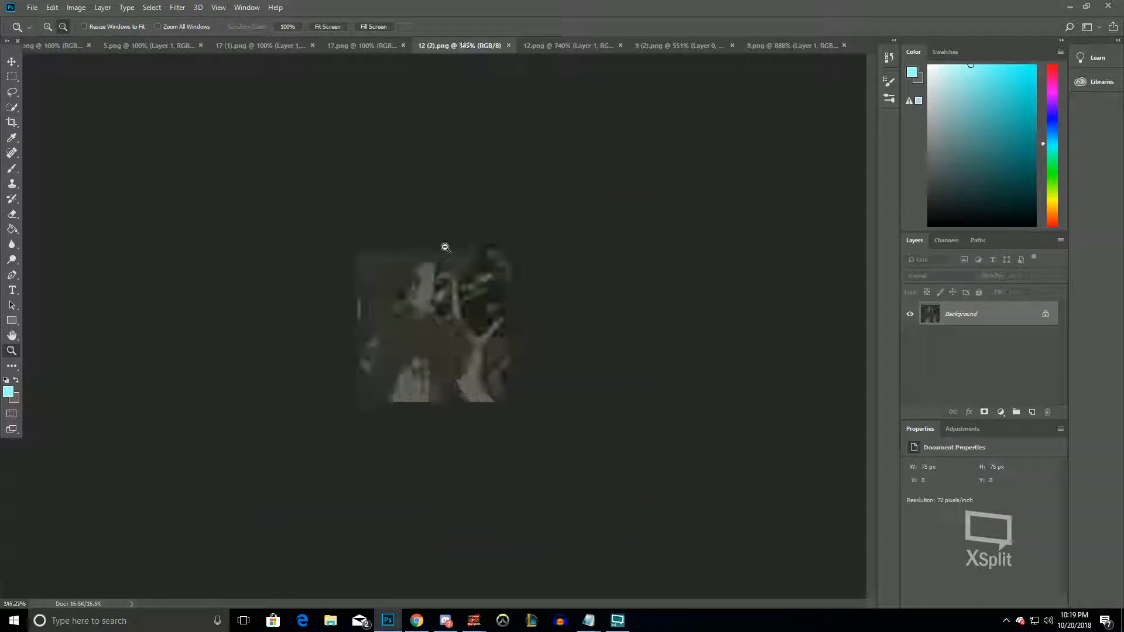
scroll(436, 244, up, 2)
right_click(970, 314)
click(1001, 389)
click(182, 6)
click(180, 21)
key(Return)
Set the blending mode of the High Pass smart filter on 12 (2).png to Linear Light
double_click(1047, 353)
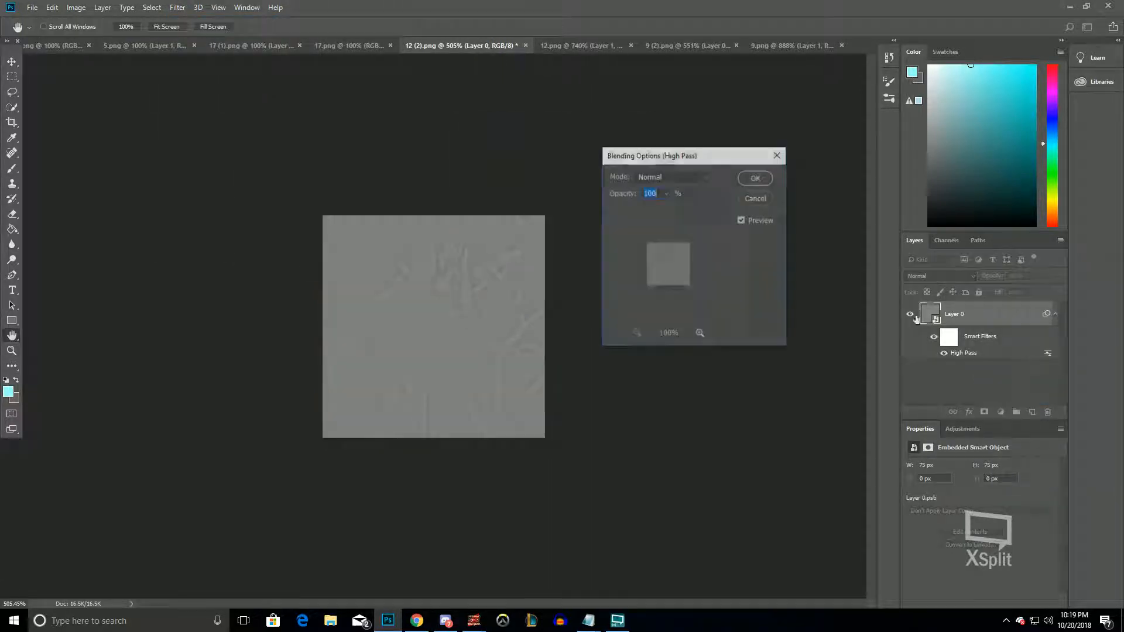
click(674, 177)
click(680, 368)
key(z)
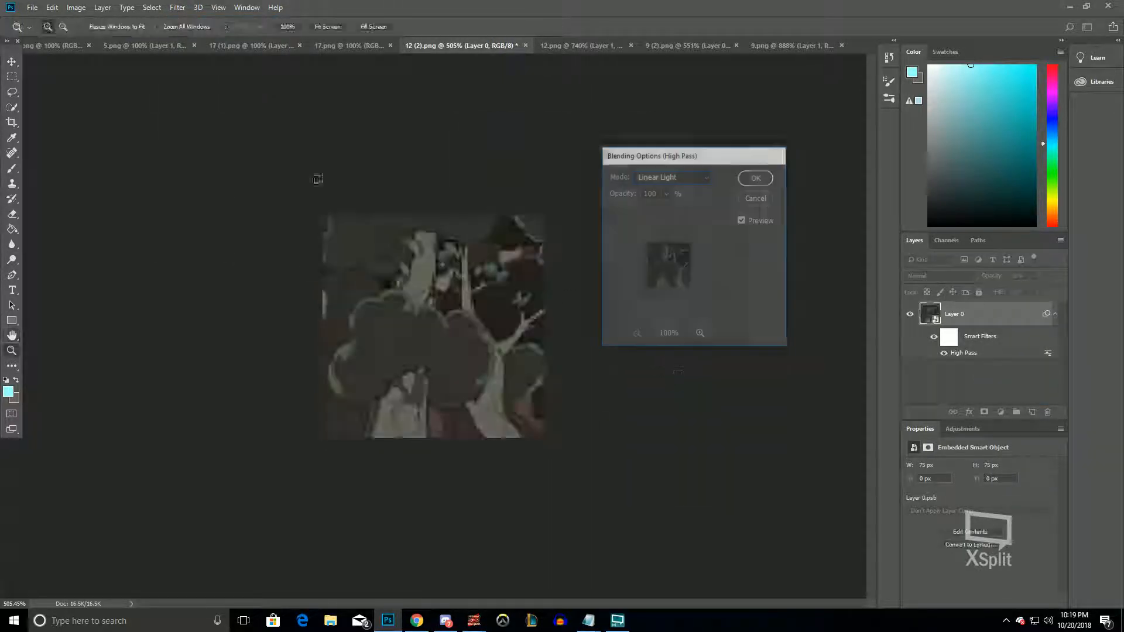
key(Return)
Apply Auto Contrast and Auto Tone to 12 (2).png
click(77, 7)
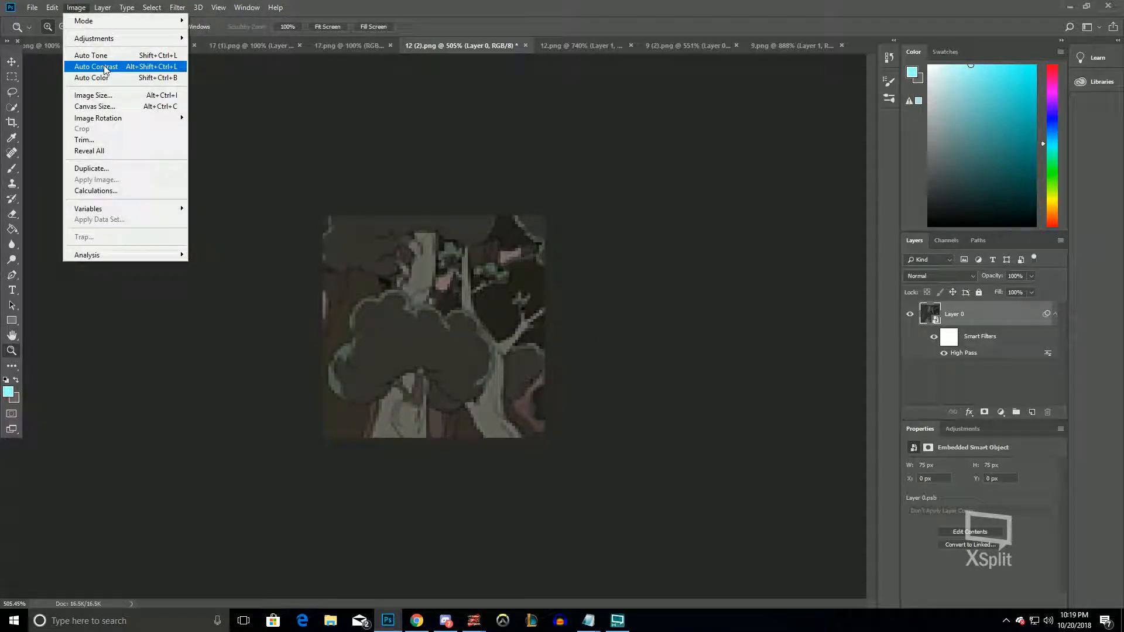
click(96, 67)
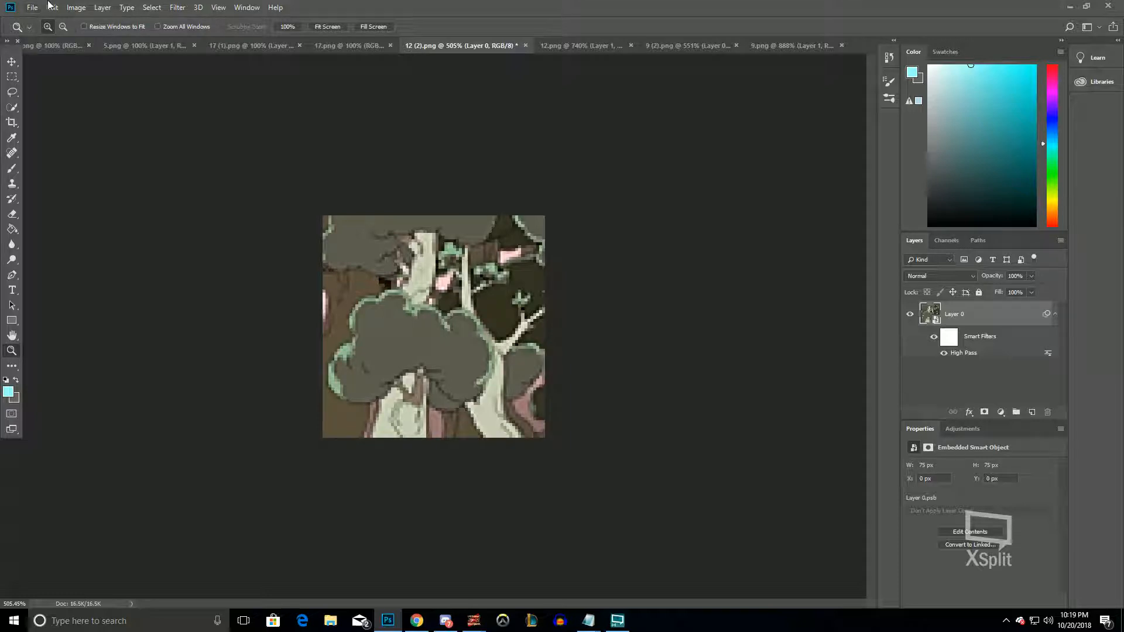
click(76, 7)
click(83, 57)
click(76, 7)
click(93, 56)
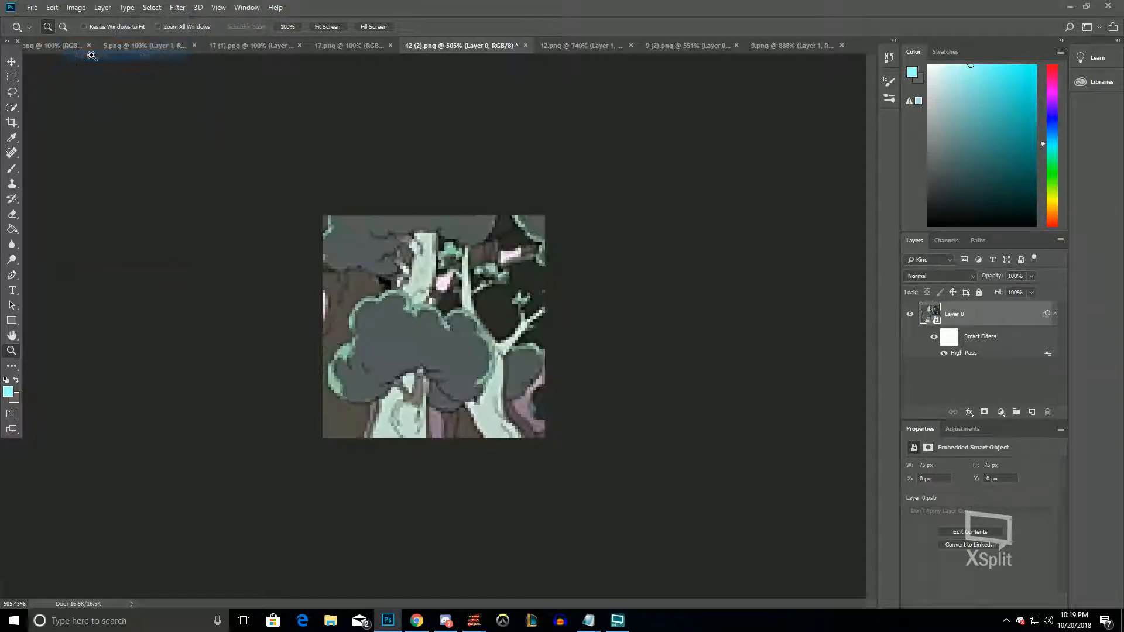
Try Auto Color and Auto Contrast on 12 (2).png
click(76, 7)
click(89, 75)
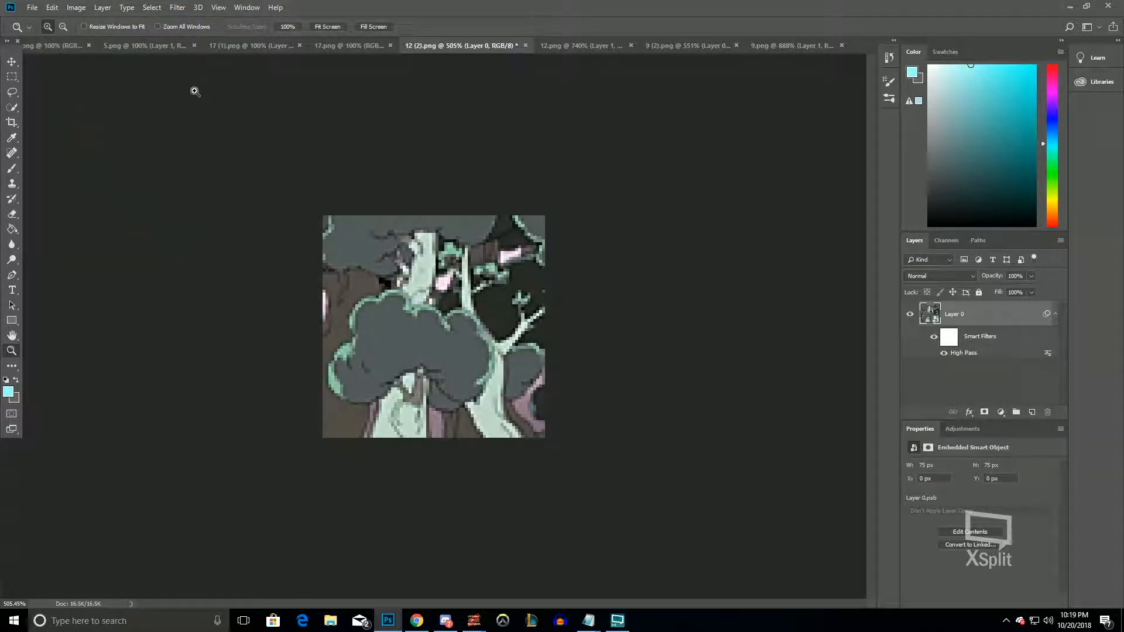
click(76, 7)
click(89, 69)
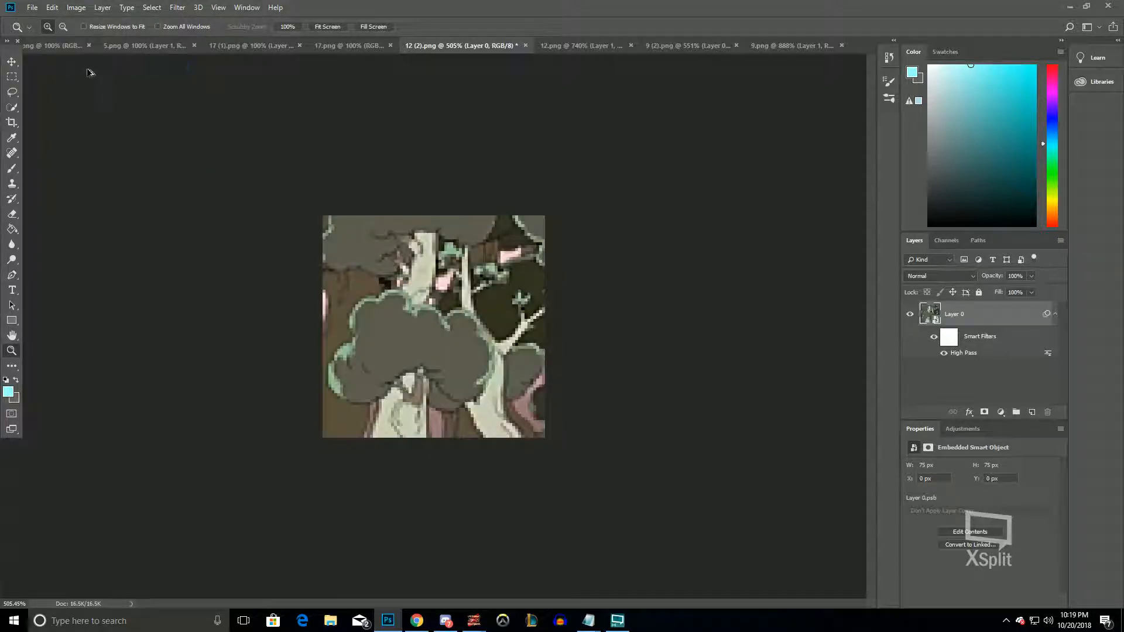
Apply Auto Tone to 12 (2).png and adjust it with Brightness -15 and Contrast 25
click(82, 7)
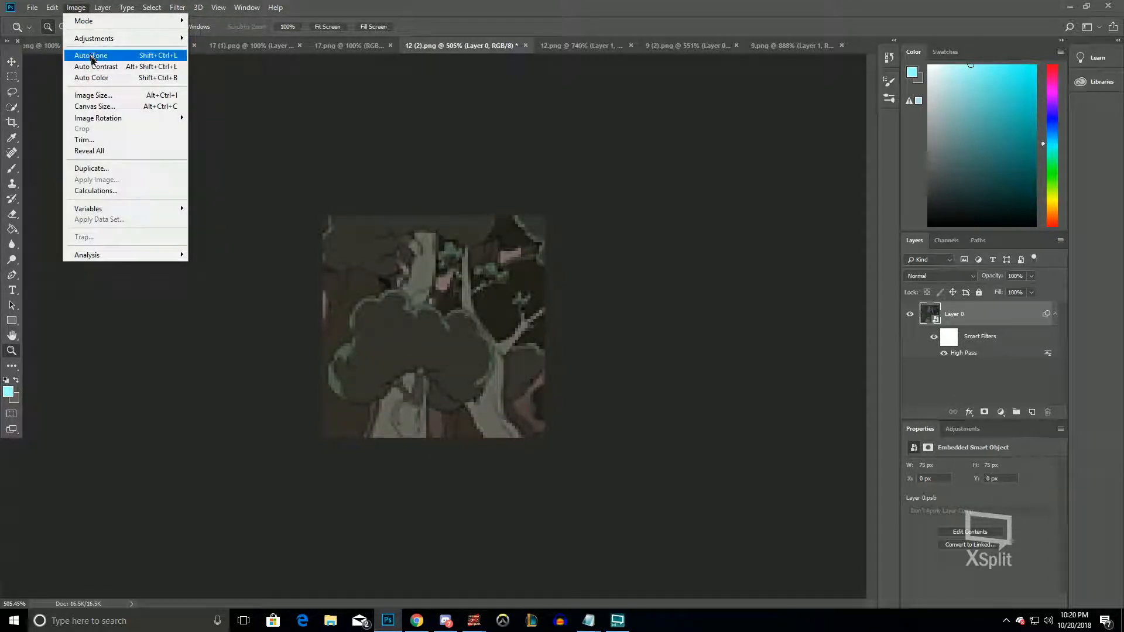
click(97, 57)
click(76, 7)
mouse_move(99, 35)
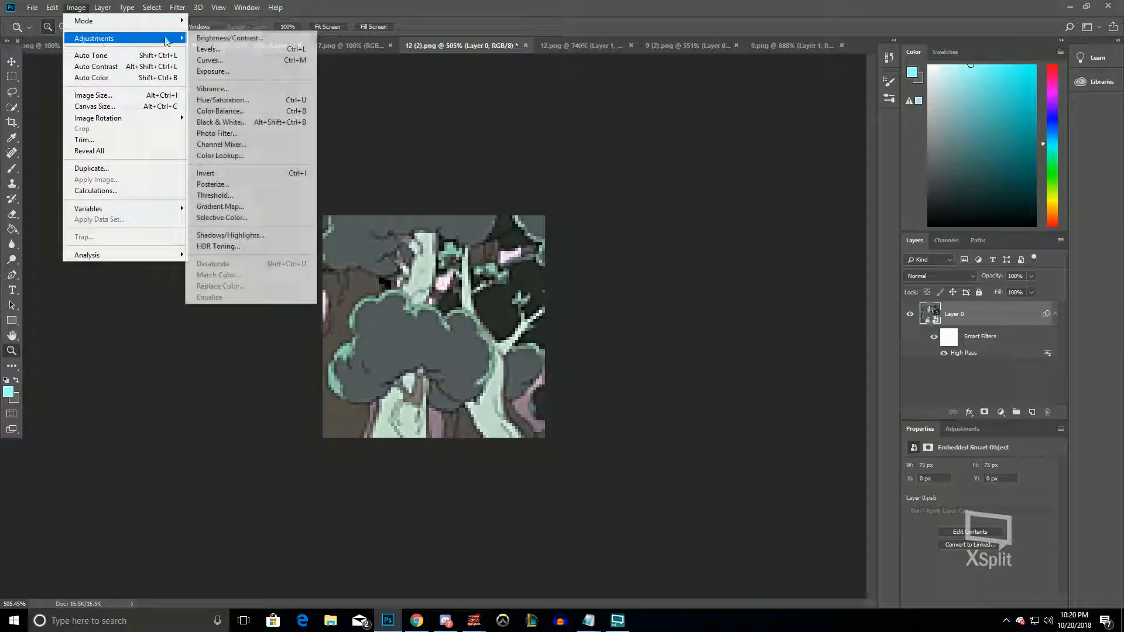
click(223, 38)
text(-15)
text(2)
text(0)
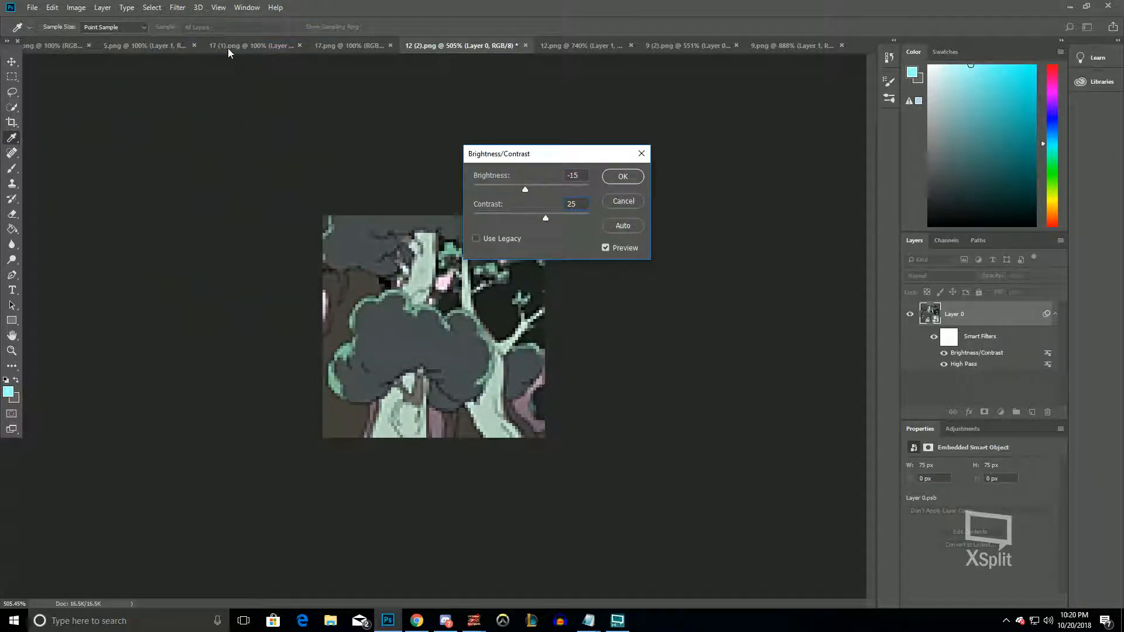
key(Return)
Boost the colours of 12 (2).png with Vibrance 35 and Saturation 15
click(76, 7)
mouse_move(99, 35)
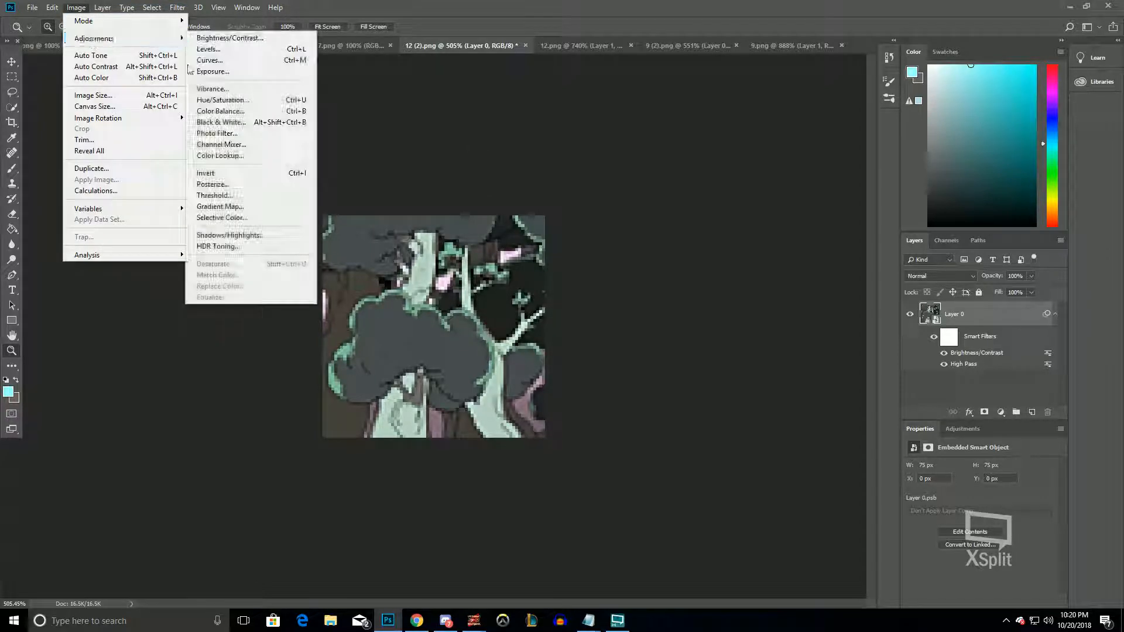
click(200, 90)
text(35)
key(Tab)
text(15)
key(Return)
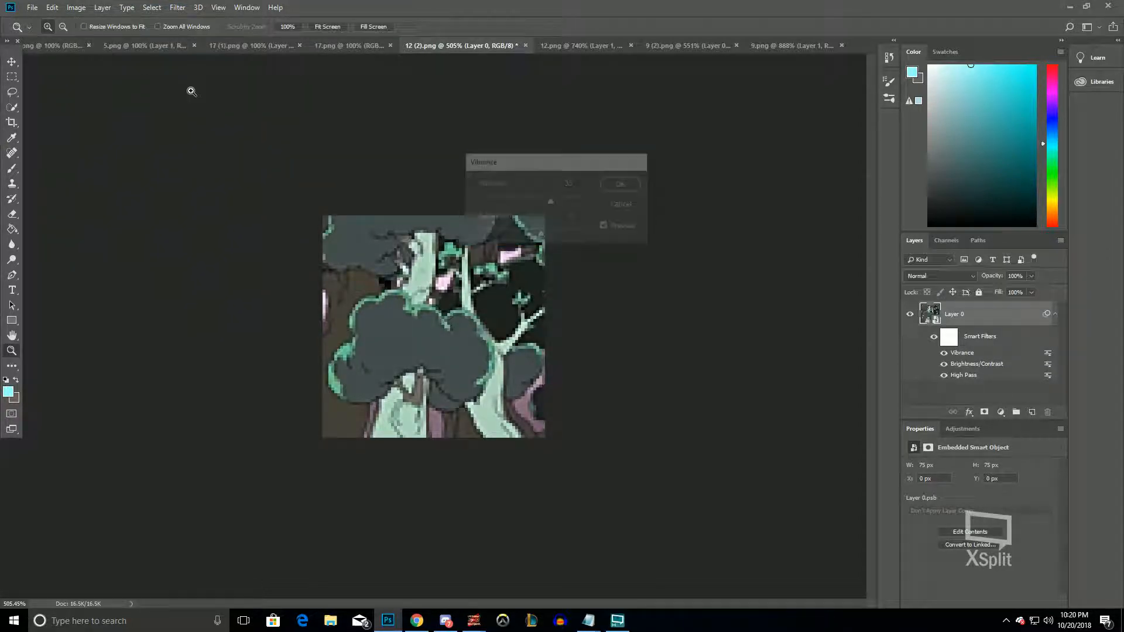
click(78, 7)
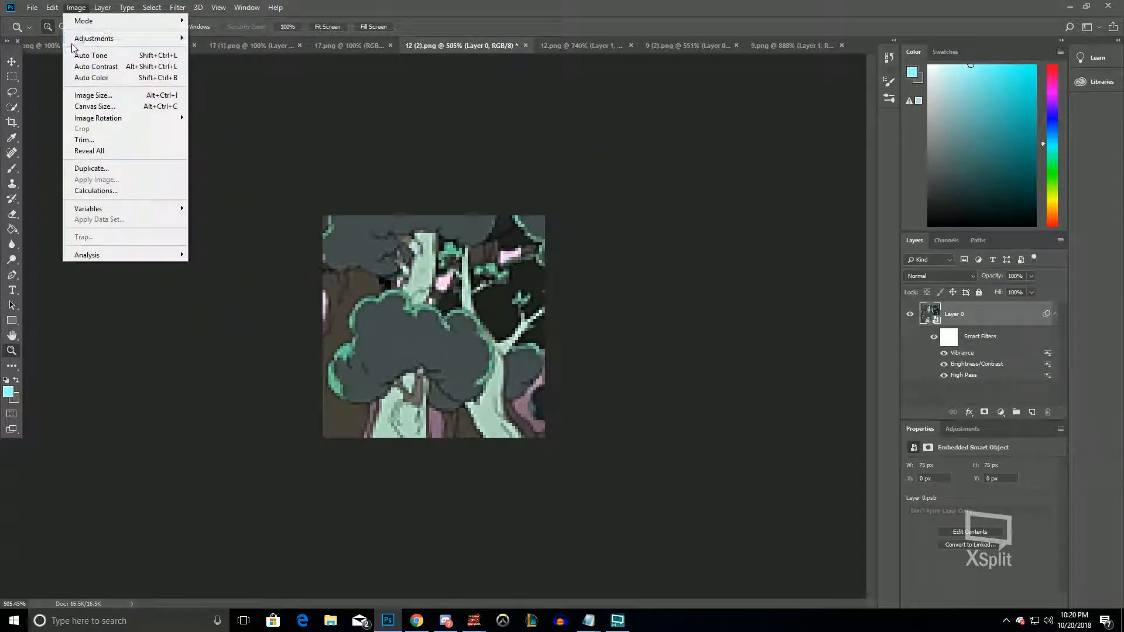
mouse_move(94, 38)
click(247, 237)
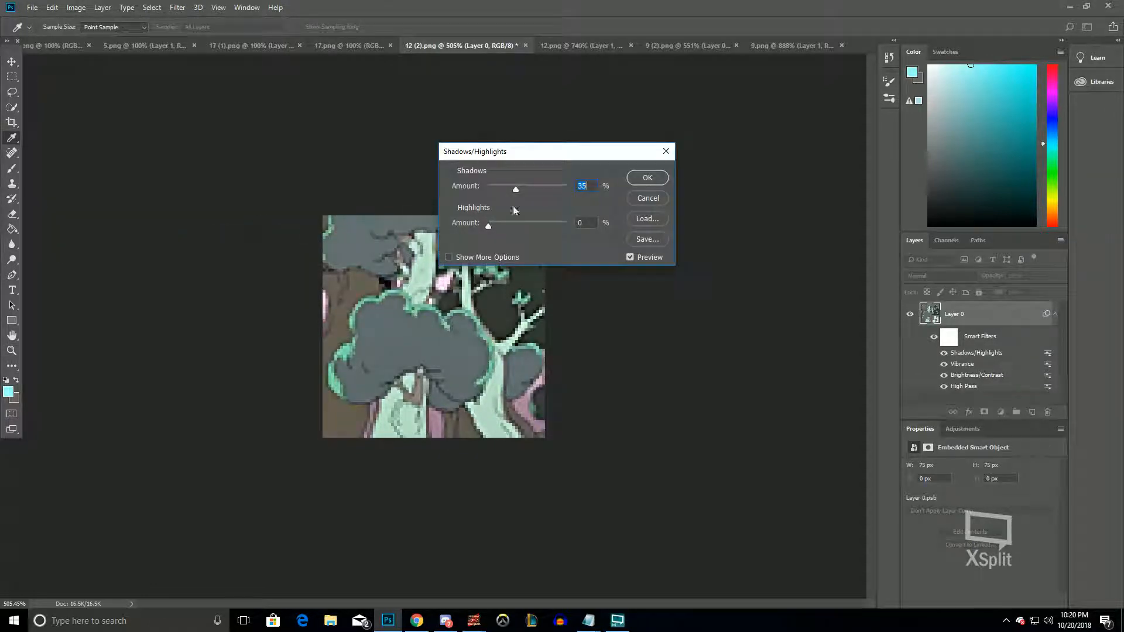
key(Escape)
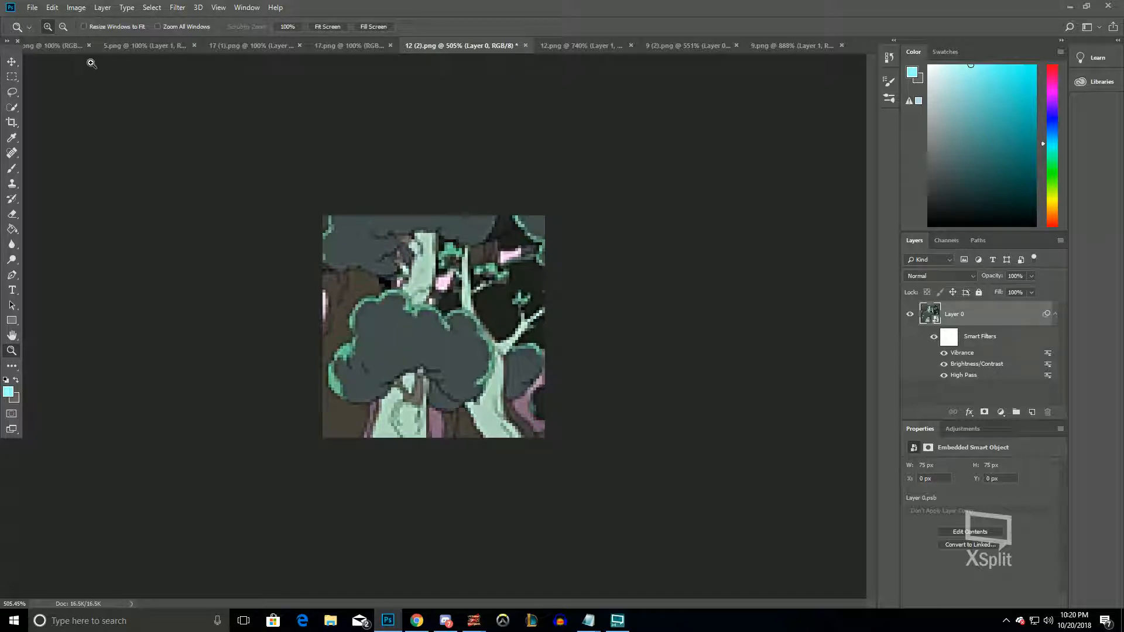
Darken 12 (2).png with Levels, setting the black input level to 27 and lowering the midtones
click(76, 7)
mouse_move(93, 38)
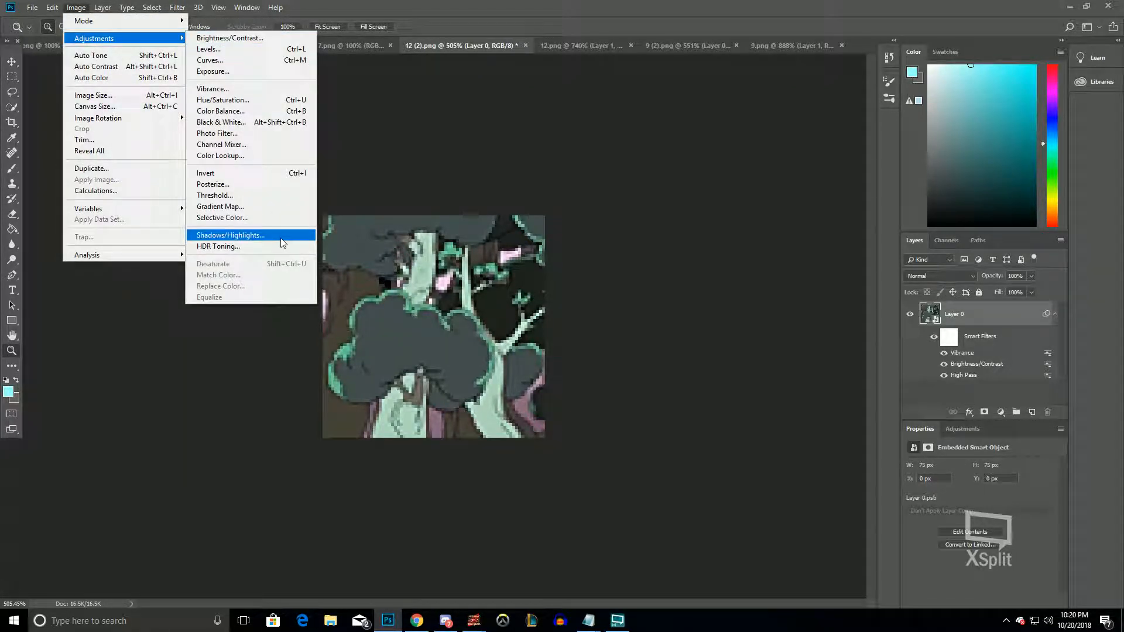
click(290, 49)
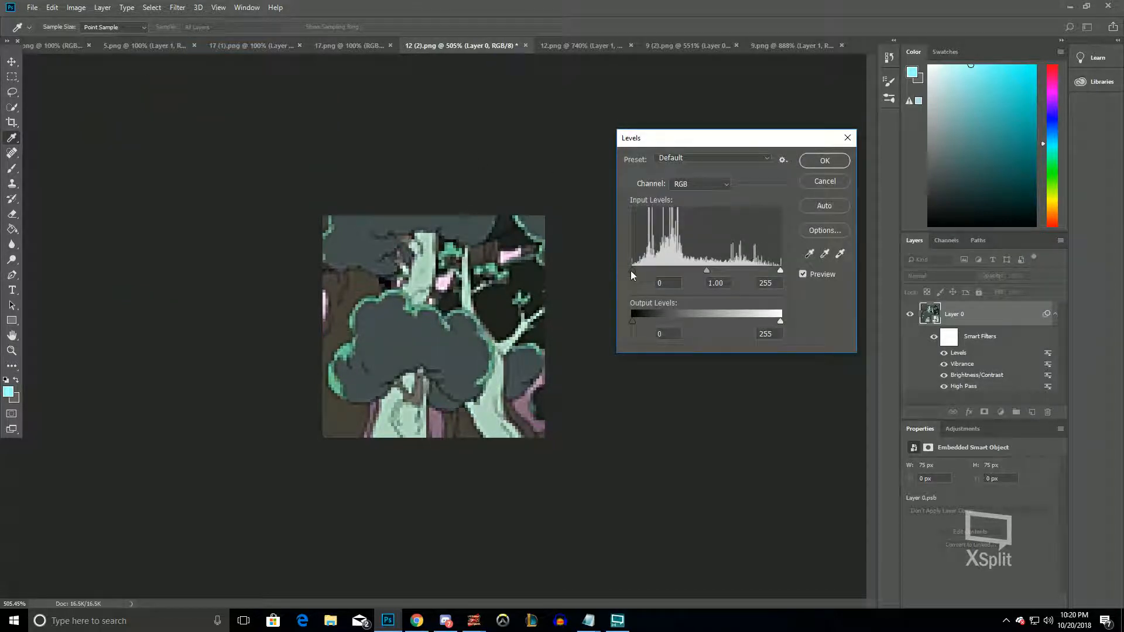
mouse_move(633, 270)
mouse_down()
mouse_move(683, 274)
mouse_move(610, 273)
mouse_move(649, 280)
mouse_up()
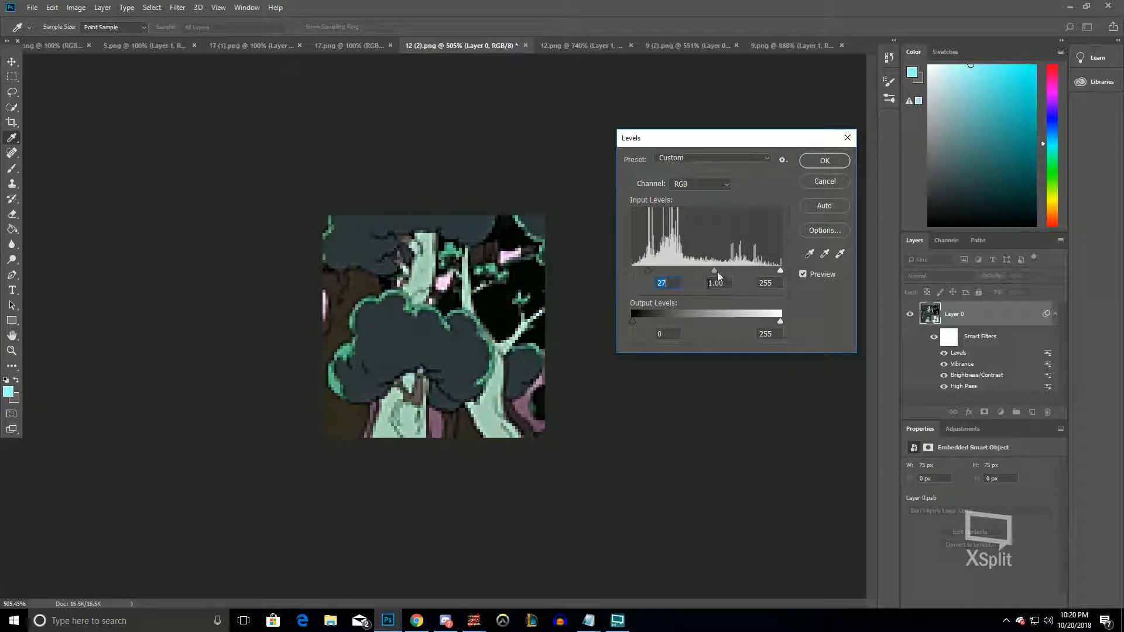
drag(717, 273, 771, 272)
click(840, 165)
key(z)
right_click(465, 348)
click(487, 366)
scroll(472, 346, down, 3)
scroll(485, 328, up, 5)
click(76, 7)
mouse_move(97, 38)
click(280, 113)
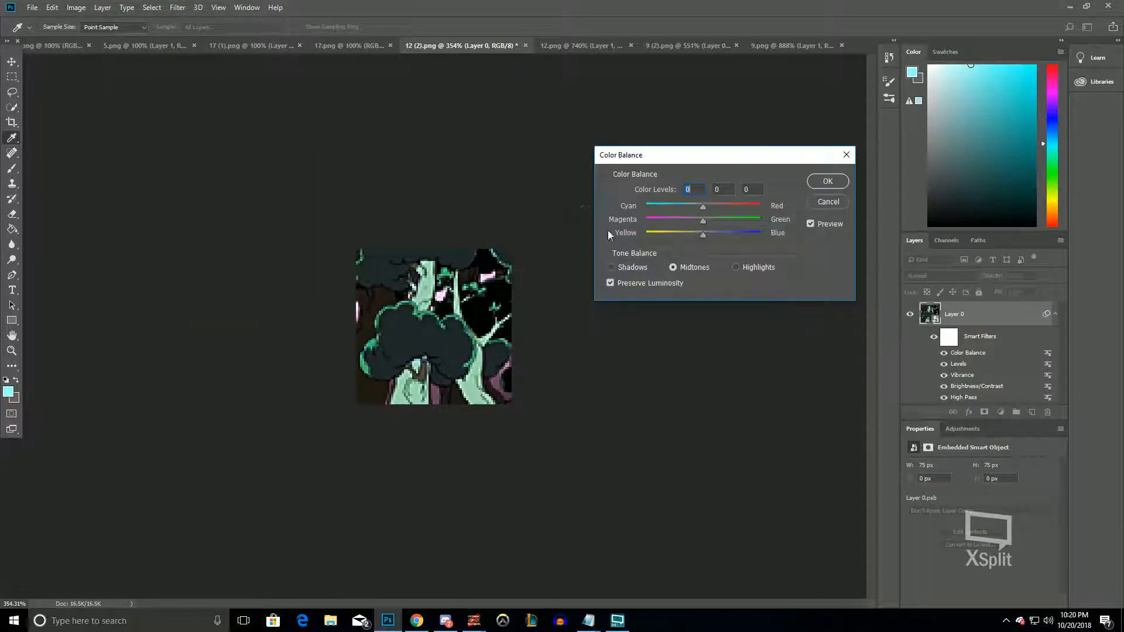
key(Escape)
key(z)
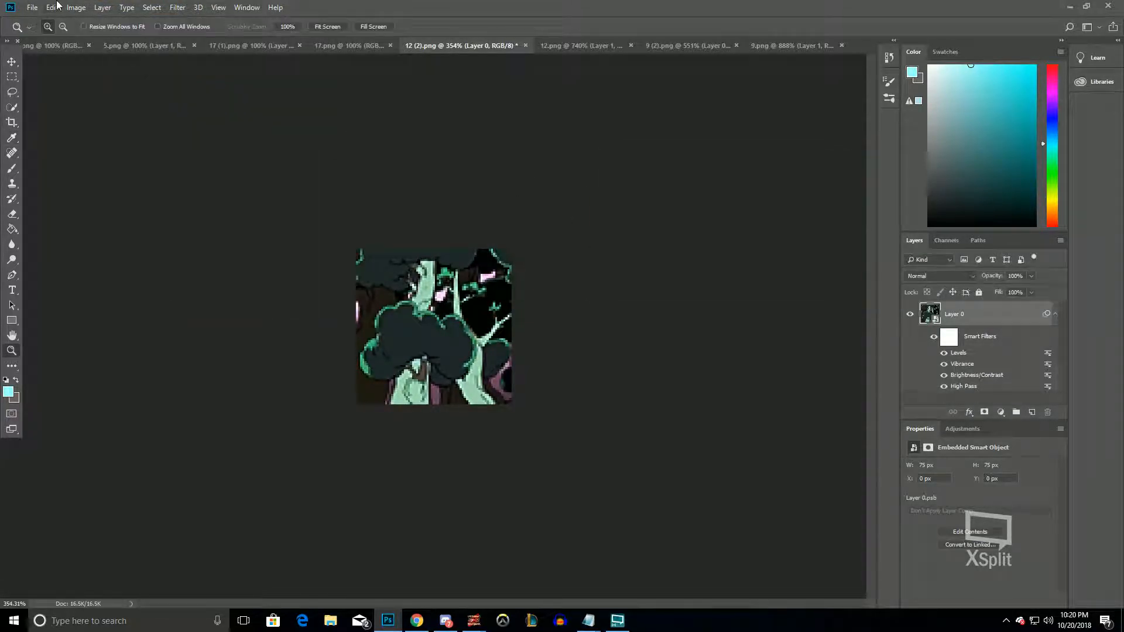
Add a Hue/Saturation adjustment to 12 (2).png and shift the hue of the Greens to -37
click(74, 7)
mouse_move(94, 39)
click(234, 100)
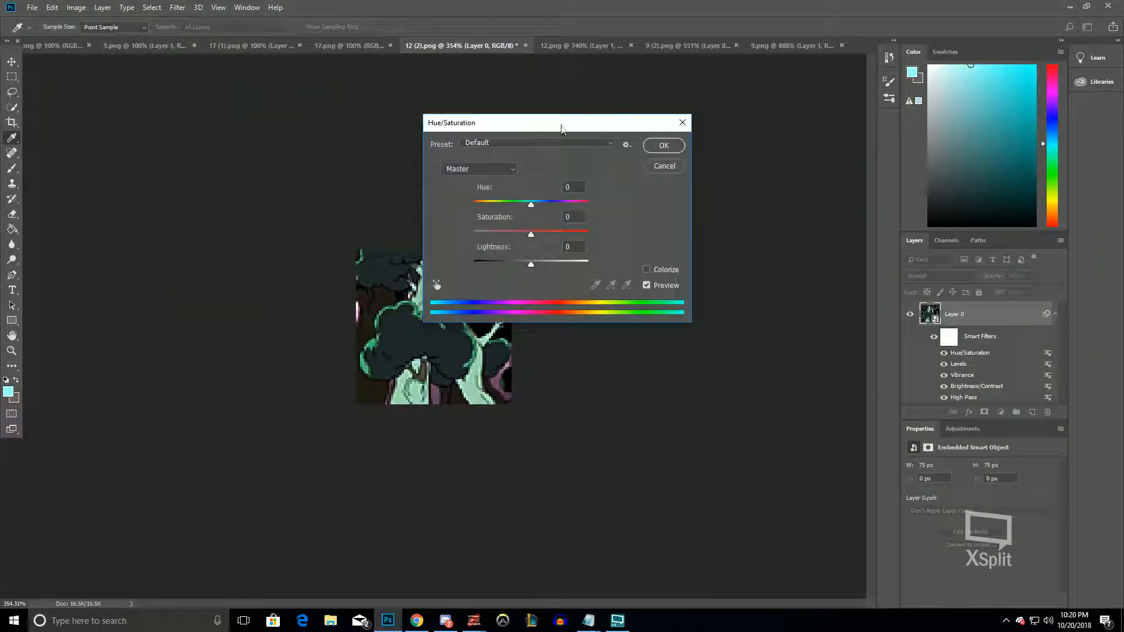
drag(561, 128, 743, 160)
click(662, 199)
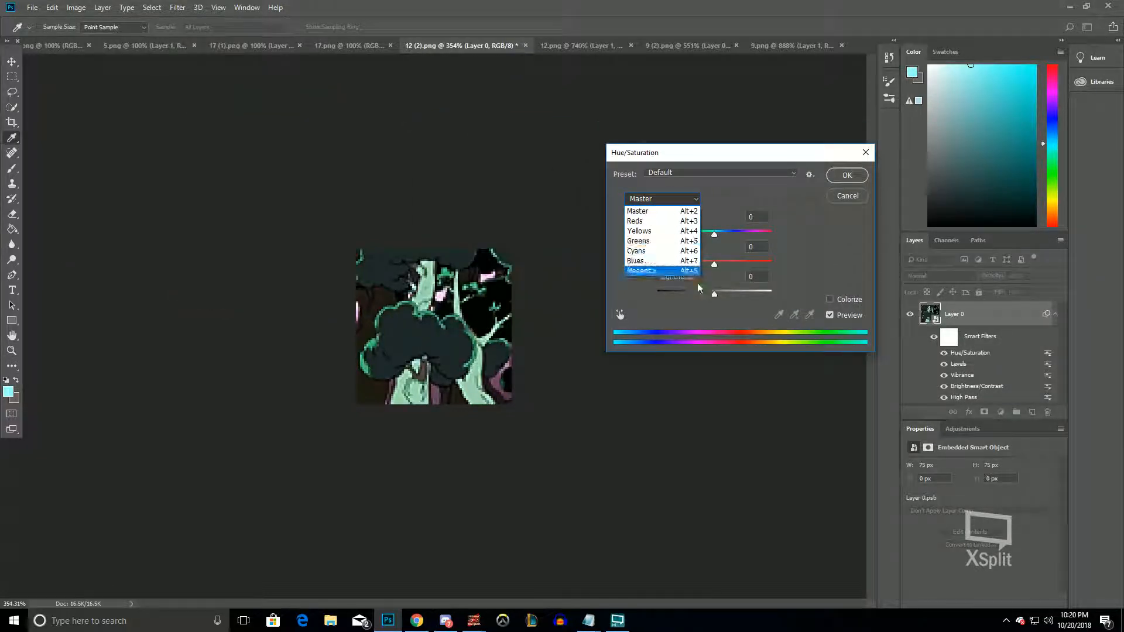
click(650, 240)
mouse_move(715, 234)
mouse_down()
mouse_move(692, 236)
mouse_move(741, 234)
mouse_move(693, 233)
mouse_up()
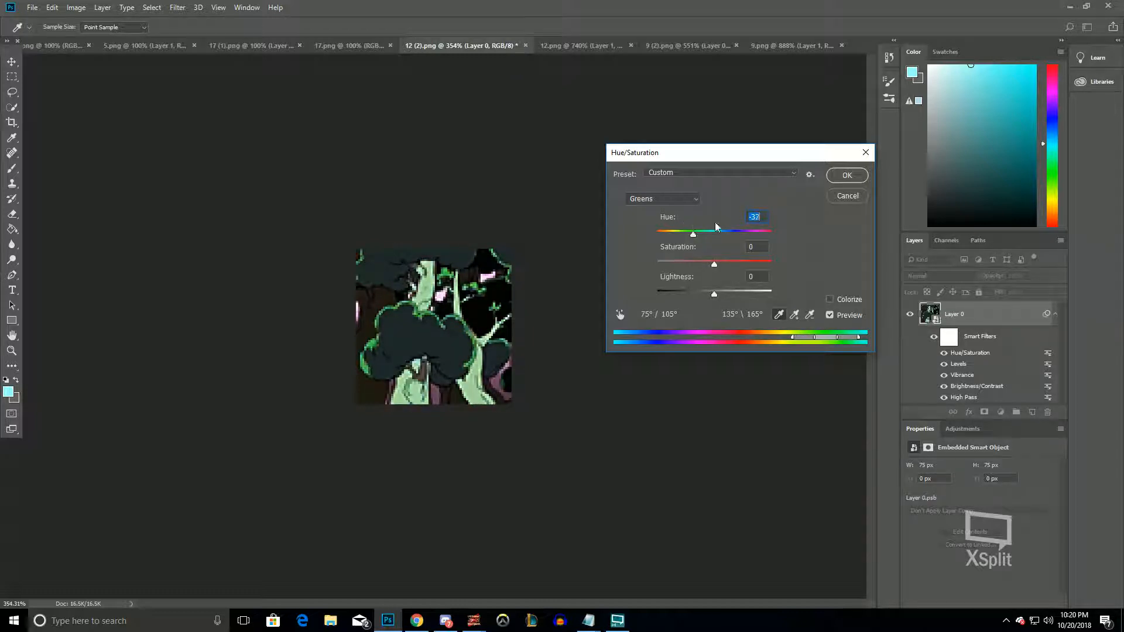
Shift the hue of the Cyans to -57 and apply the Hue/Saturation adjustment
click(660, 199)
click(662, 108)
click(650, 200)
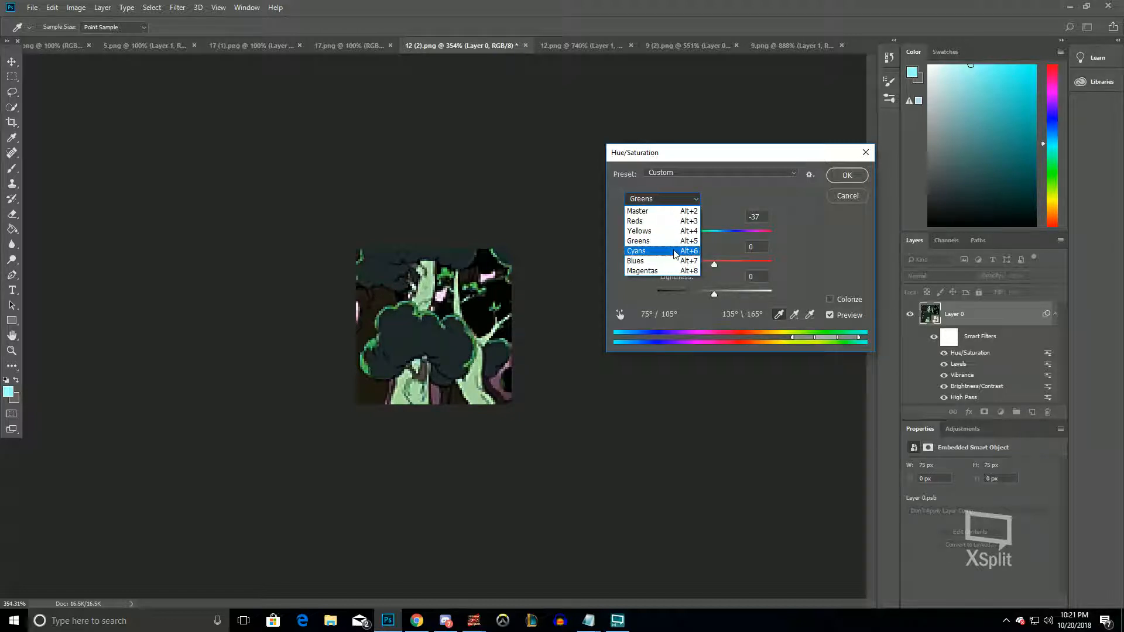
click(666, 253)
drag(715, 237, 686, 223)
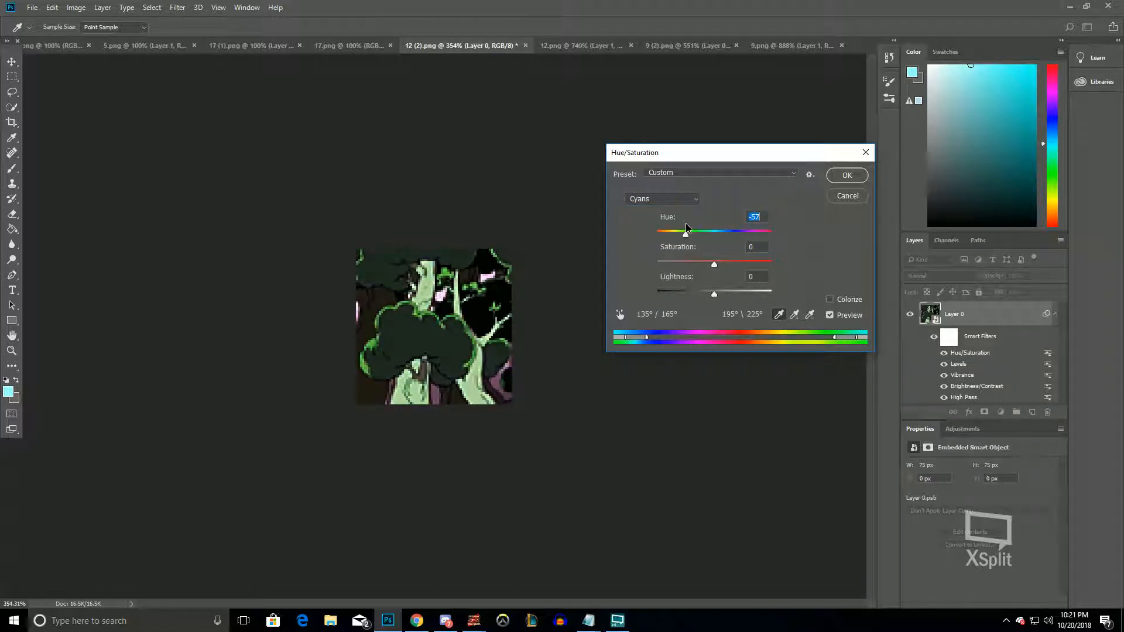
click(844, 176)
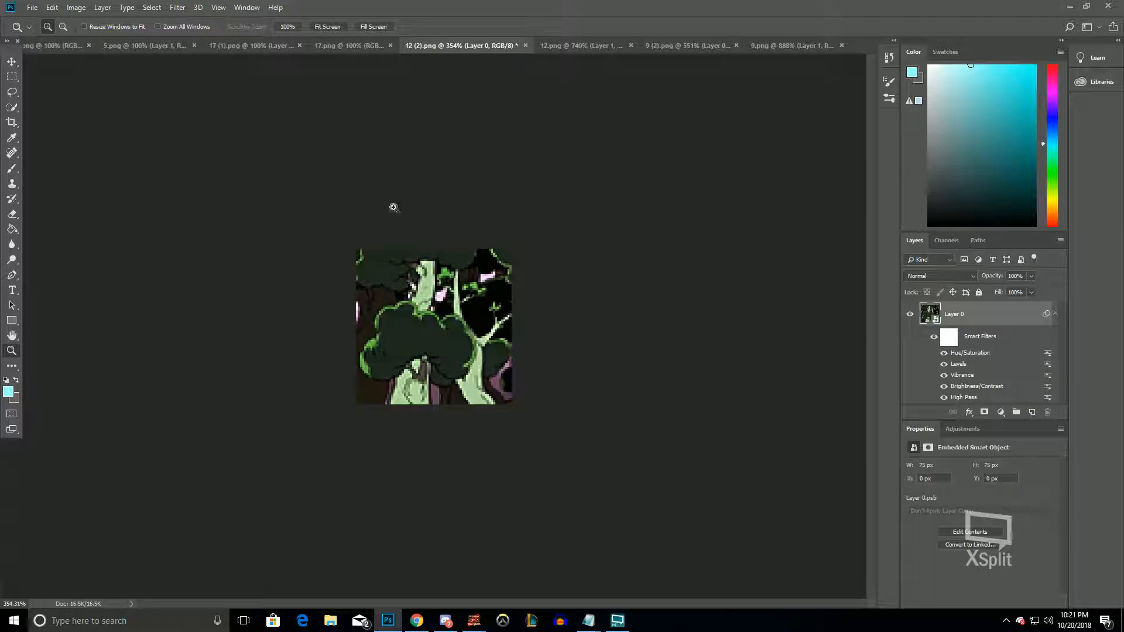
Apply a midtone Color Balance to 12 (2).png with colour levels 10, 35 and 20
click(76, 8)
mouse_move(117, 38)
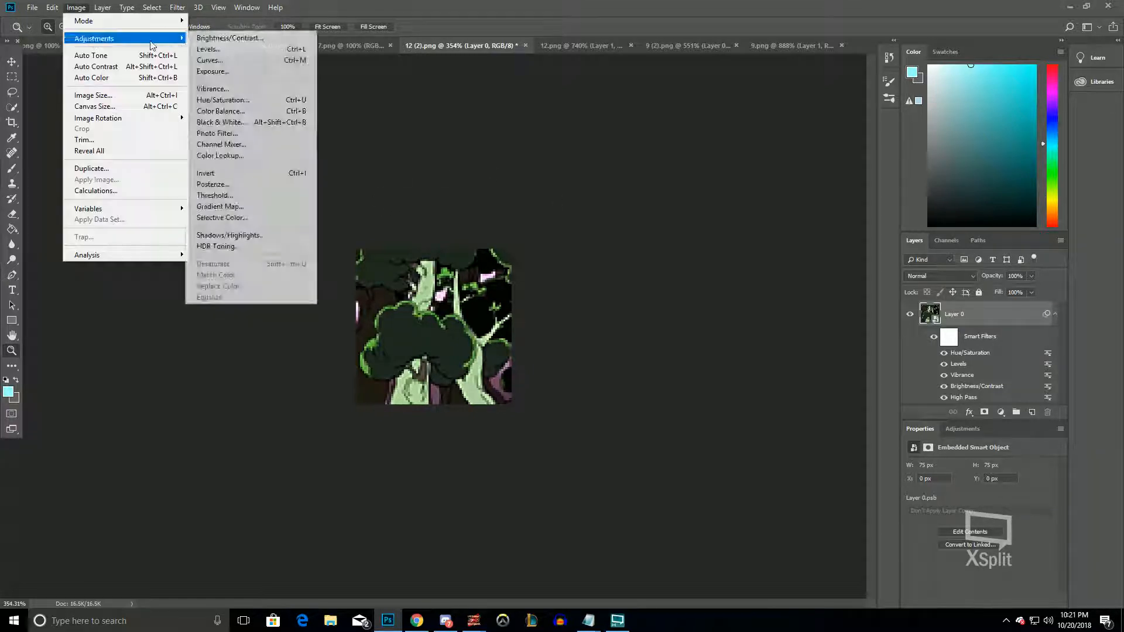
click(262, 111)
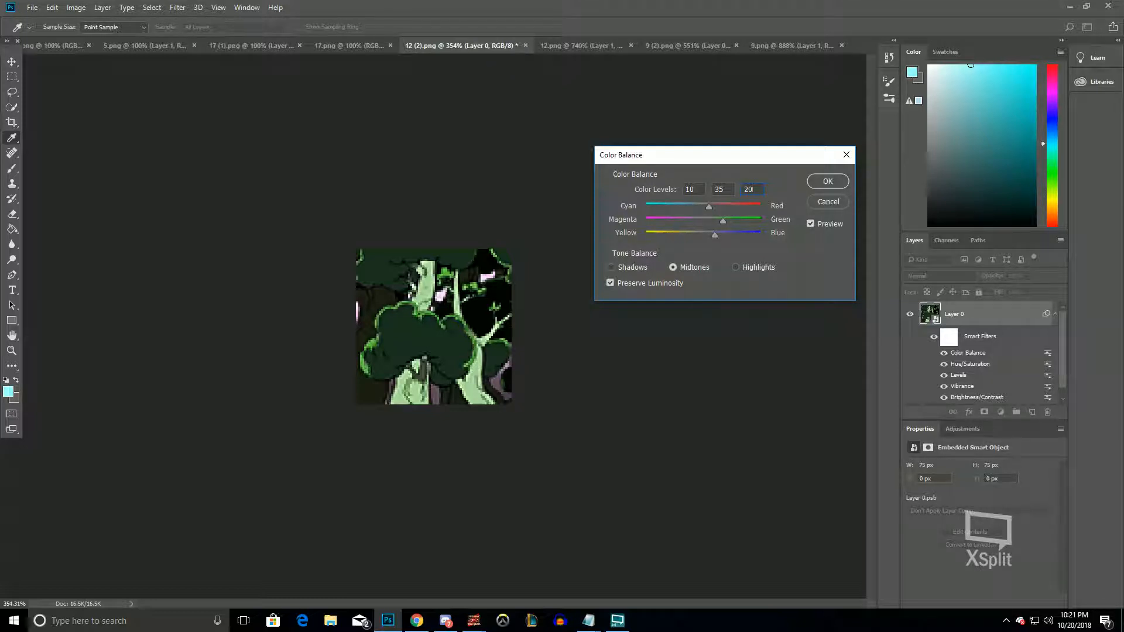
key(Return)
Compare the recoloured 12 (2).png with the finished 12.png, viewing it at actual size and enlarged
key(z)
right_click(462, 324)
click(476, 350)
right_click(445, 337)
click(462, 355)
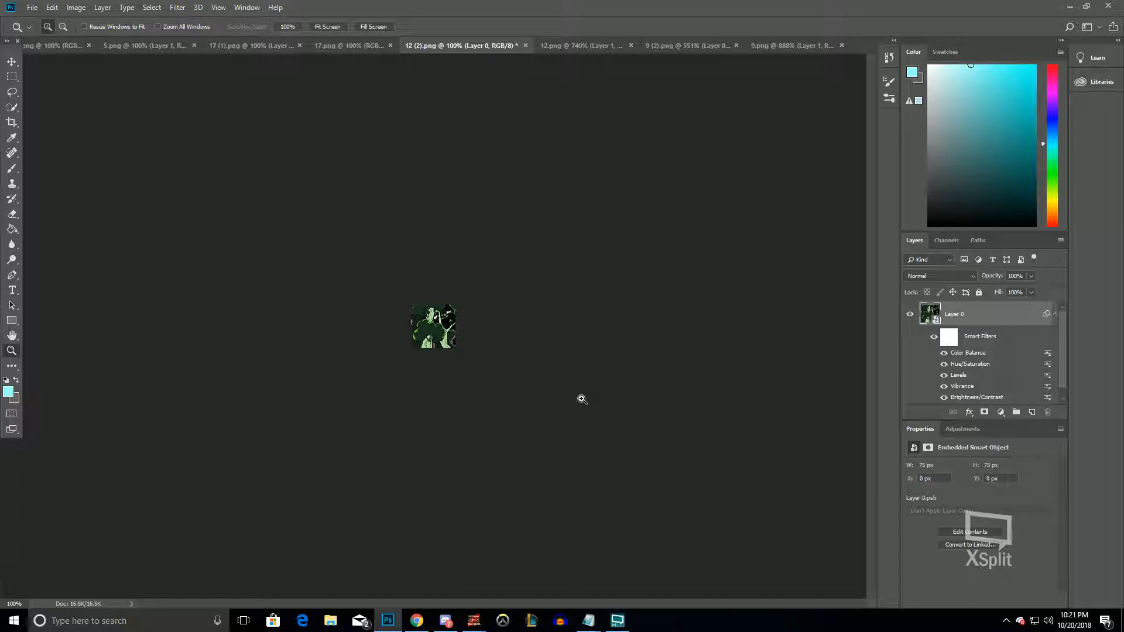
click(510, 370)
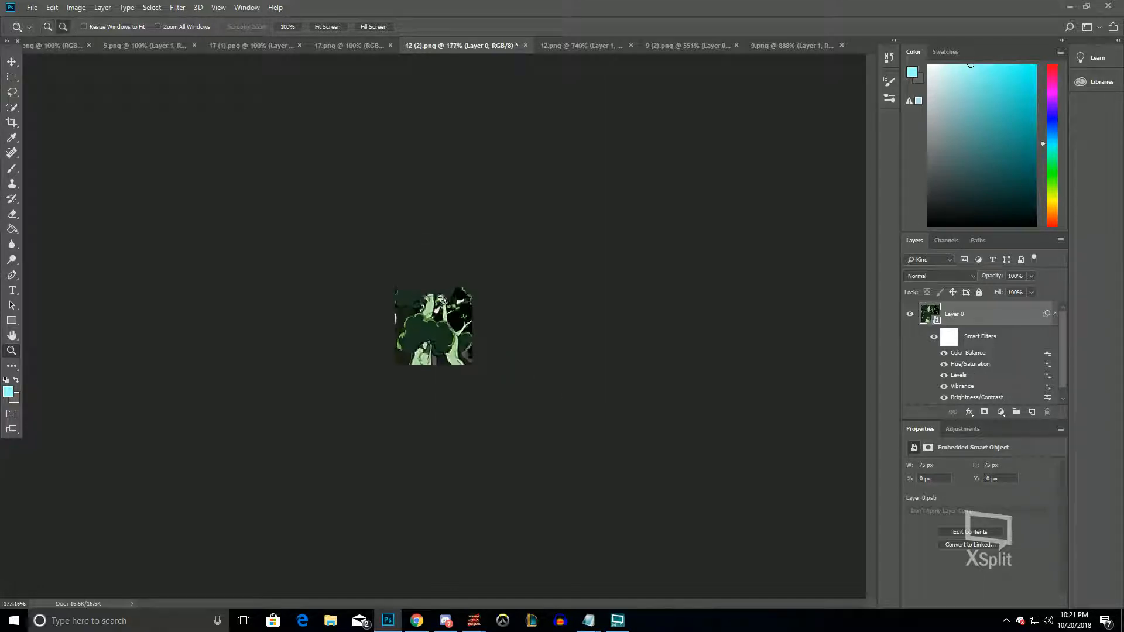
click(567, 46)
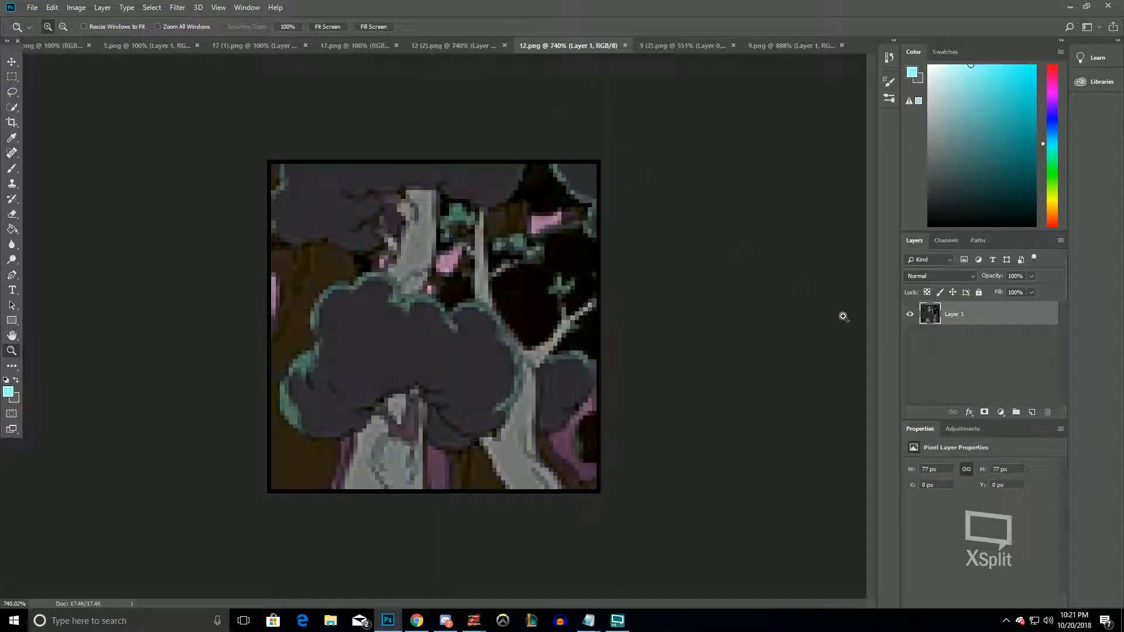
click(452, 47)
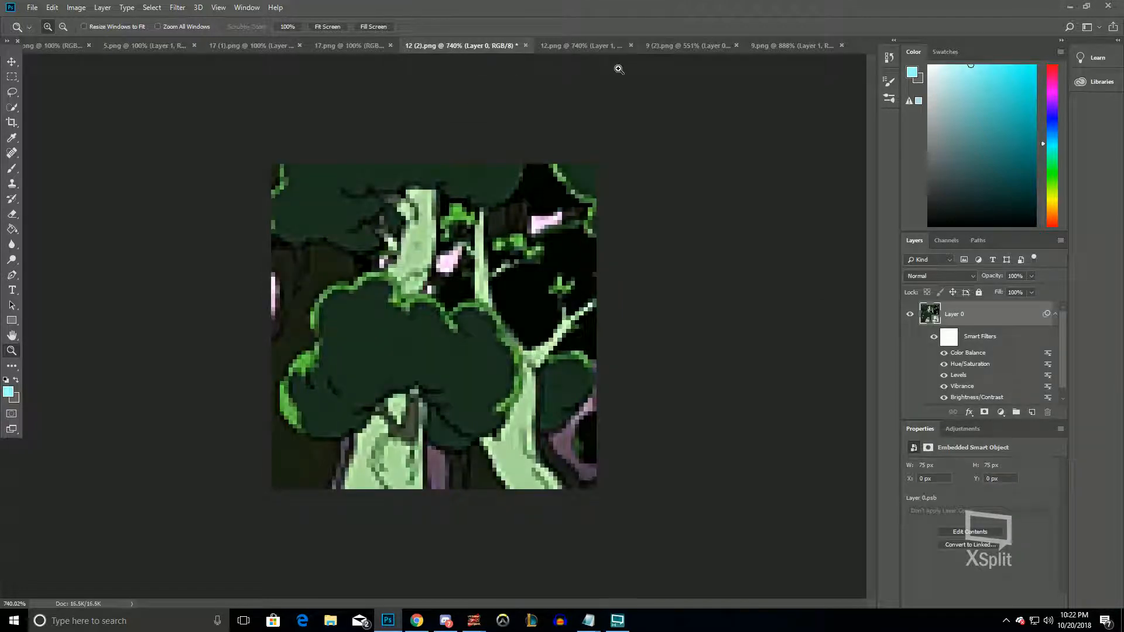
click(595, 46)
click(450, 50)
right_click(470, 221)
click(498, 253)
click(432, 337)
click(432, 337)
click(432, 337)
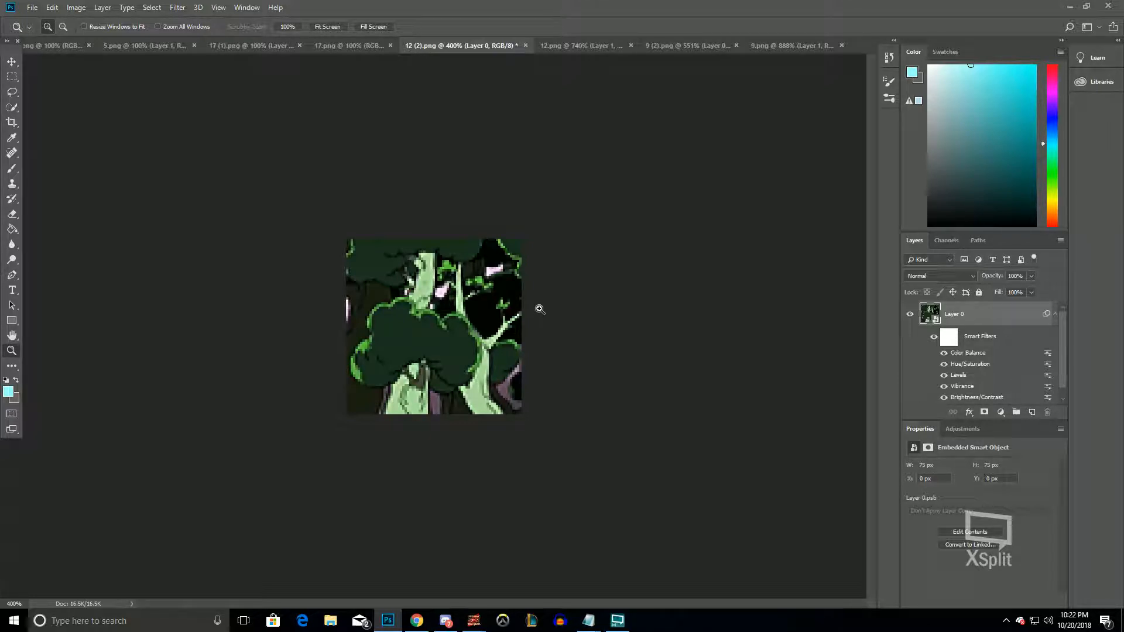
click(490, 349)
click(491, 349)
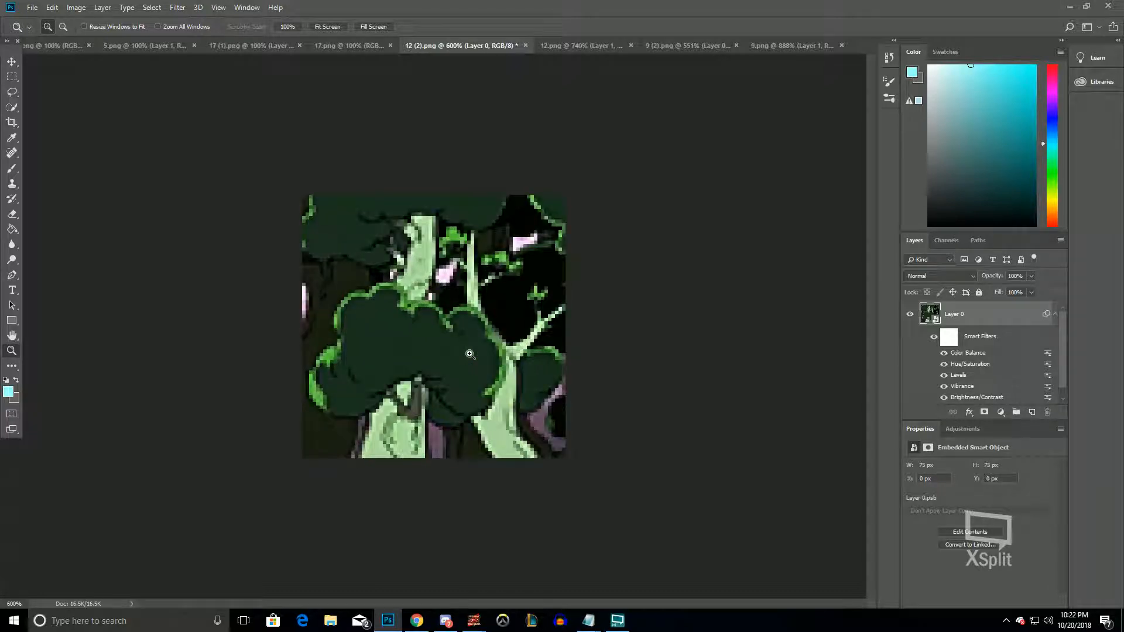
Compare the original 17.png with the edited 17 (1).png at actual size and enlarged
click(354, 45)
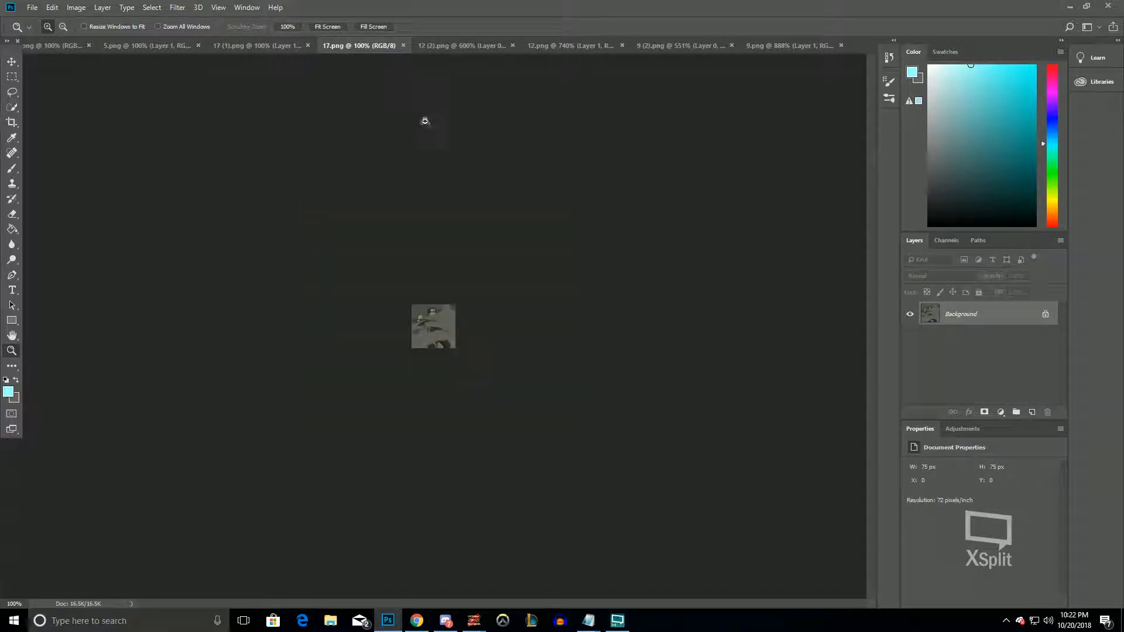
click(246, 57)
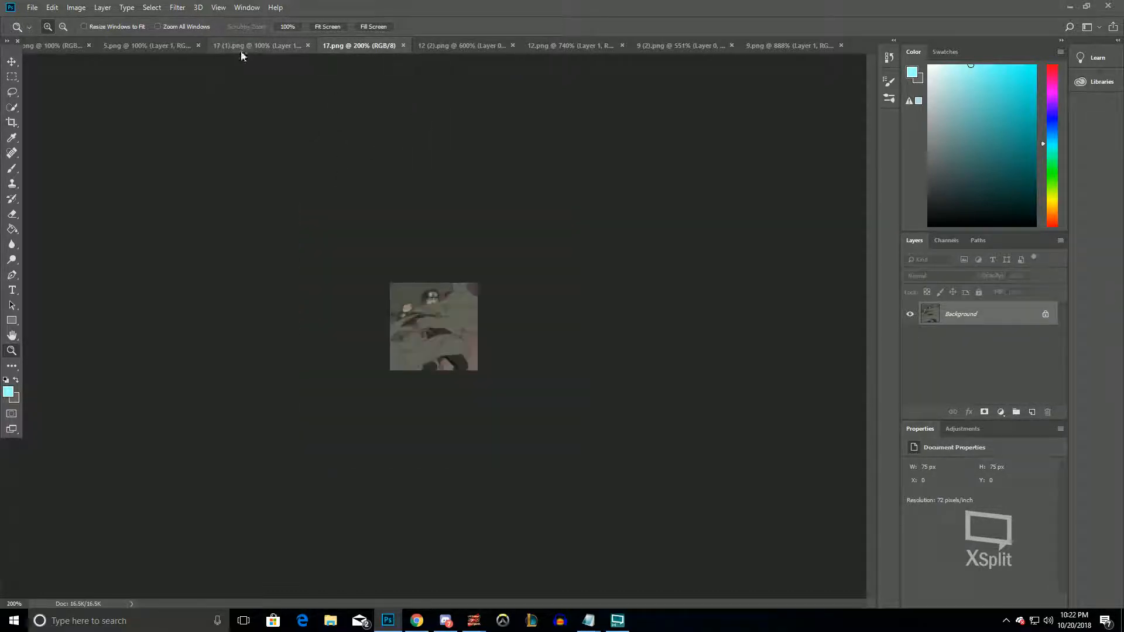
click(240, 48)
click(433, 320)
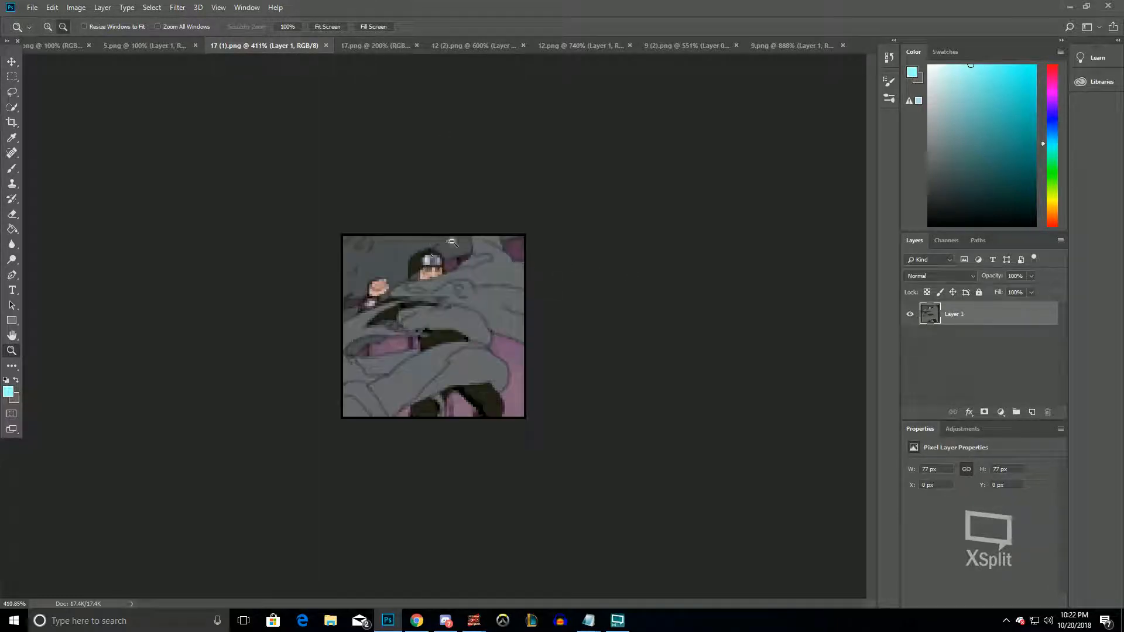
right_click(417, 335)
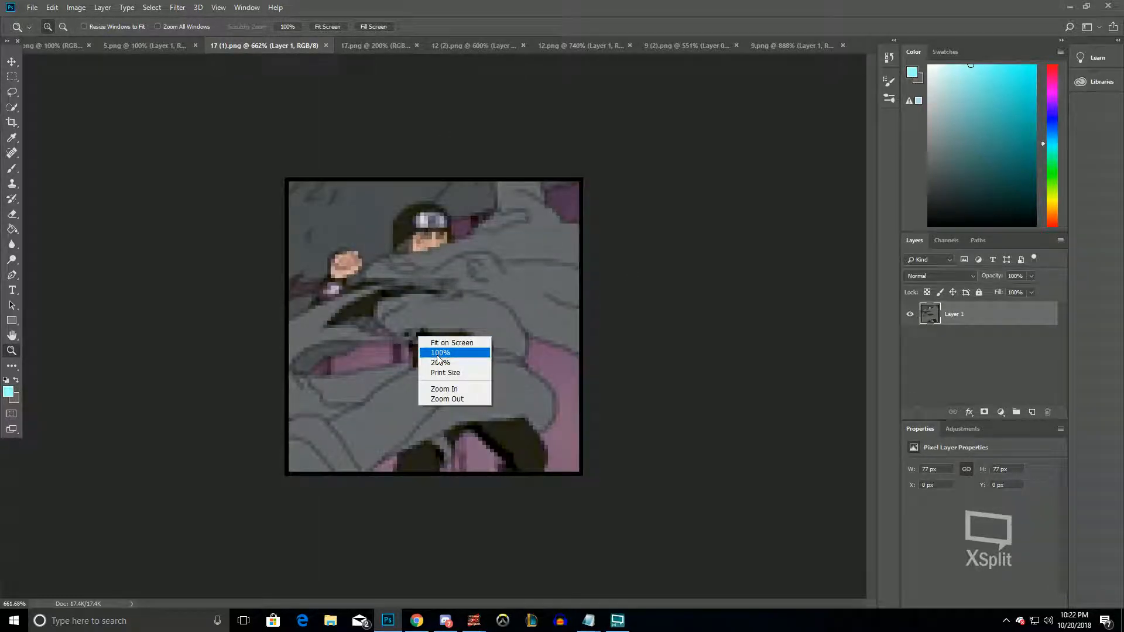
click(435, 351)
scroll(418, 294, up, 3)
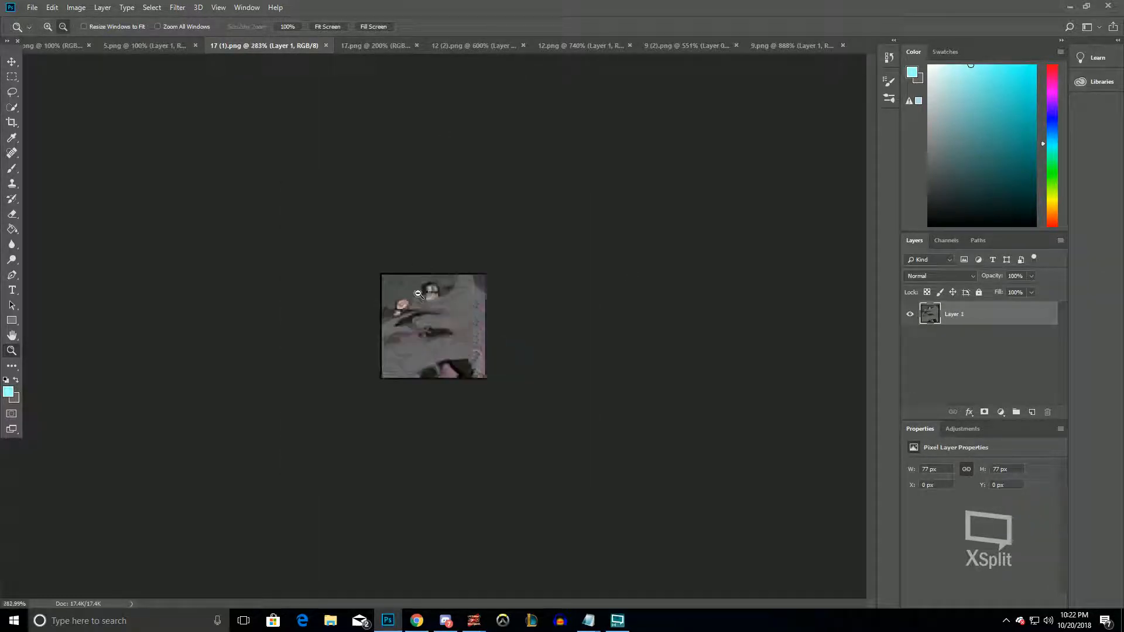
Apply a Levels adjustment to 17 (1).png with RGB input levels 17, 0.71 and 172, and view it at 100%
click(77, 7)
mouse_move(167, 41)
click(208, 49)
drag(725, 255, 594, 256)
drag(687, 255, 677, 254)
click(641, 254)
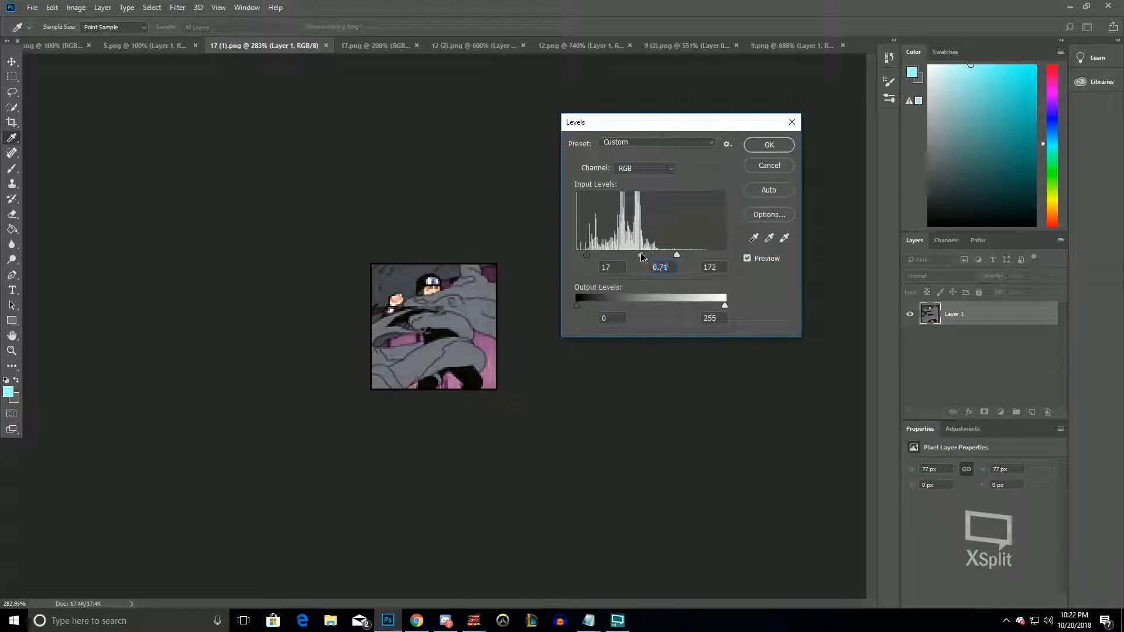
click(768, 149)
click(458, 371)
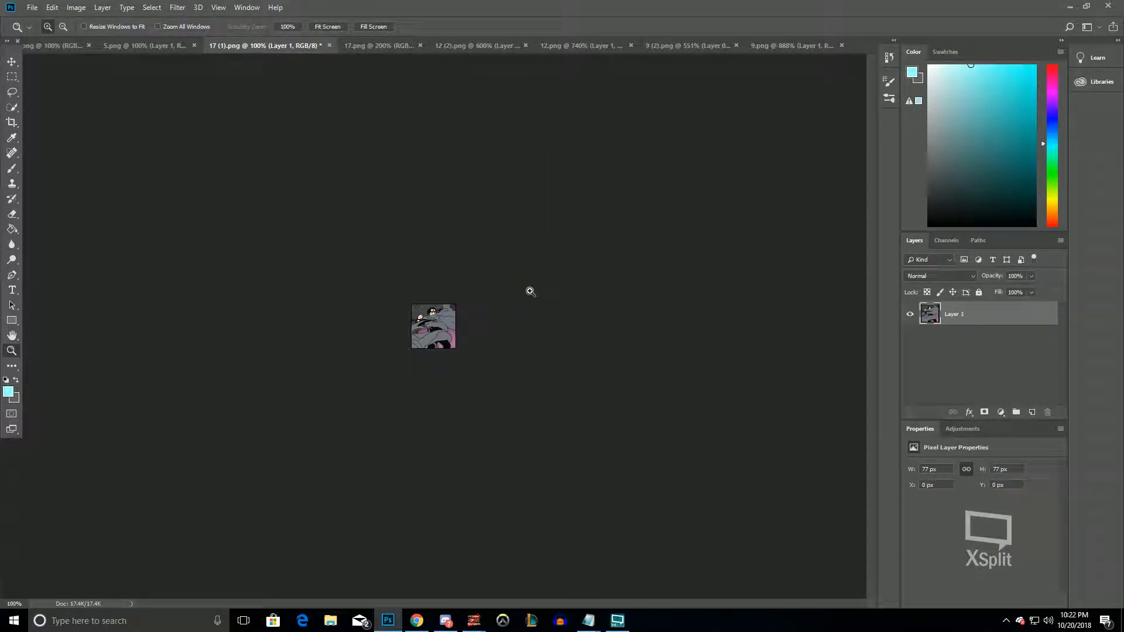
Apply a midtone Color Balance to 17 (1).png with the Cyan–Red level at 15, and view it at 100%
scroll(489, 280, up, 5)
click(76, 8)
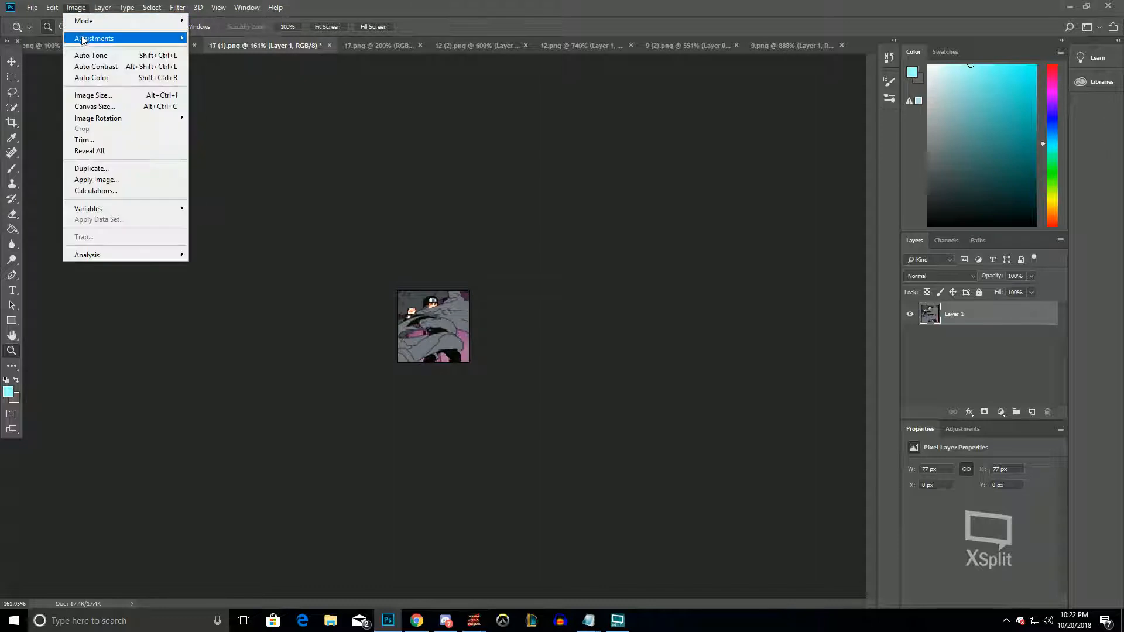
mouse_move(94, 38)
click(200, 111)
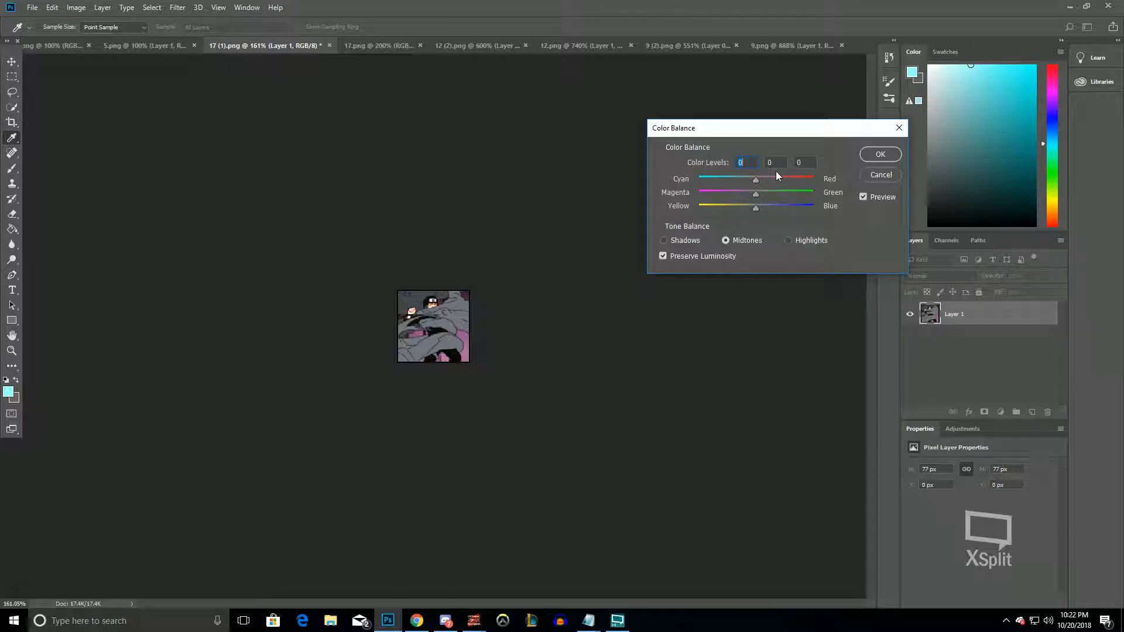
text(15)
key(Return)
right_click(420, 318)
click(452, 334)
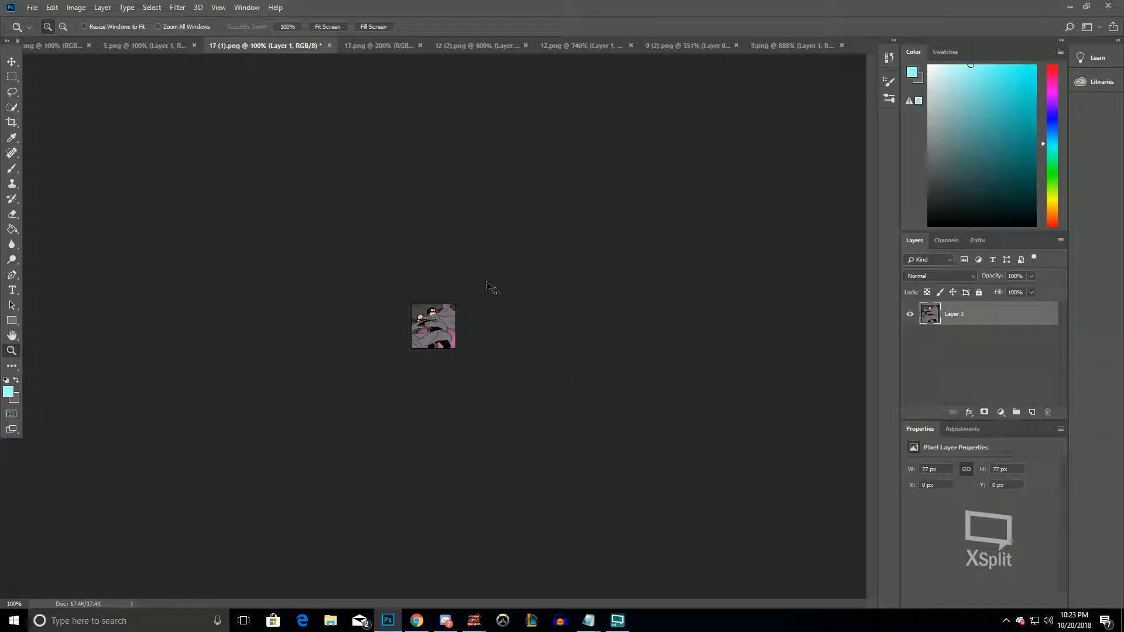
click(85, 7)
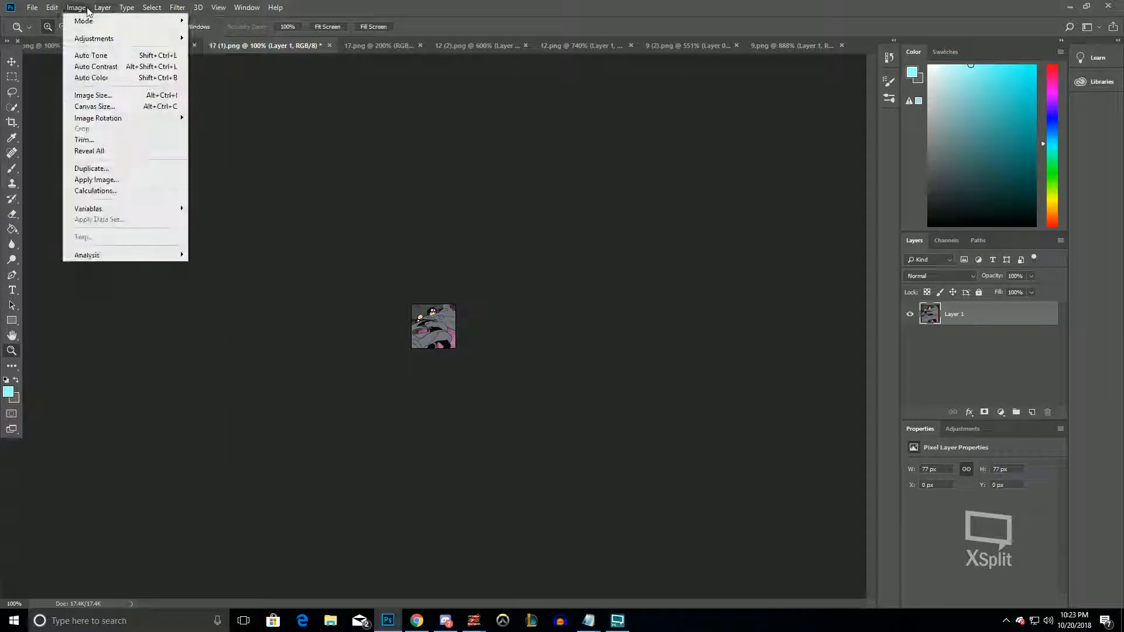
mouse_move(173, 39)
scroll(484, 243, up, 7)
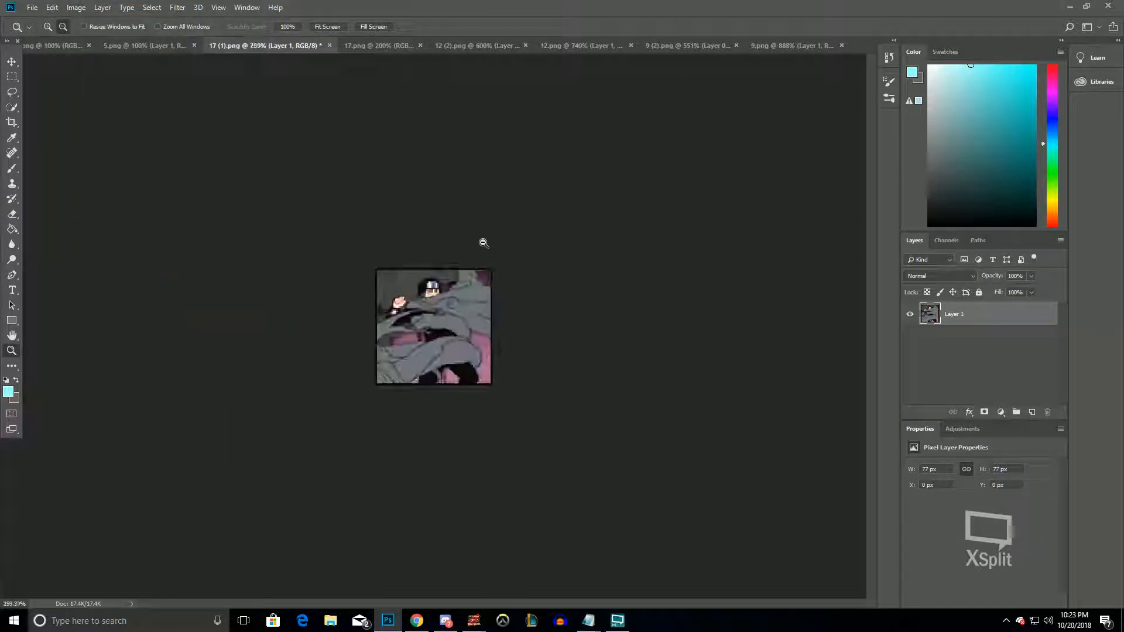
click(82, 7)
mouse_move(98, 41)
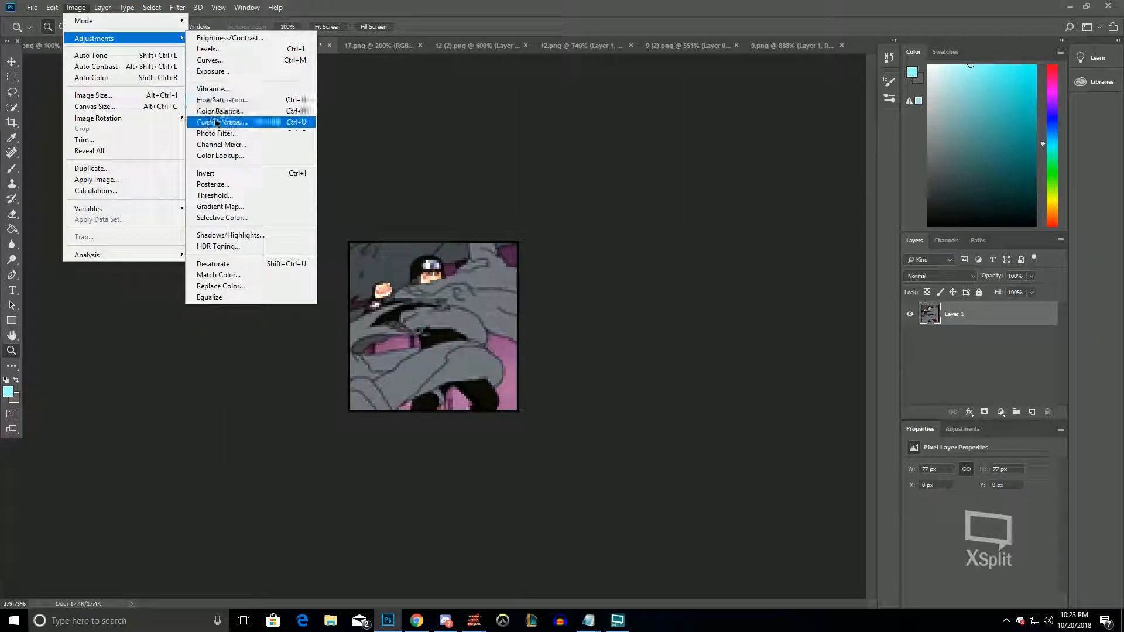
click(216, 122)
key(Escape)
Apply a midtone Color Balance to 17 (1).png with colour levels 20, 10 and 35, and view it at 100%
click(80, 7)
click(246, 110)
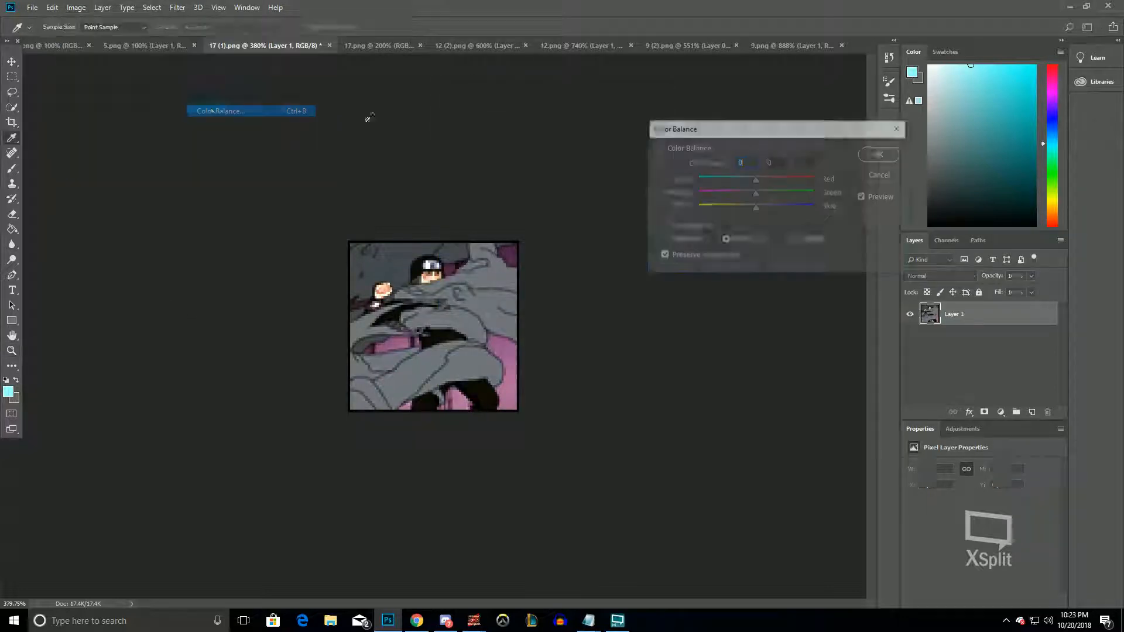
text(20)
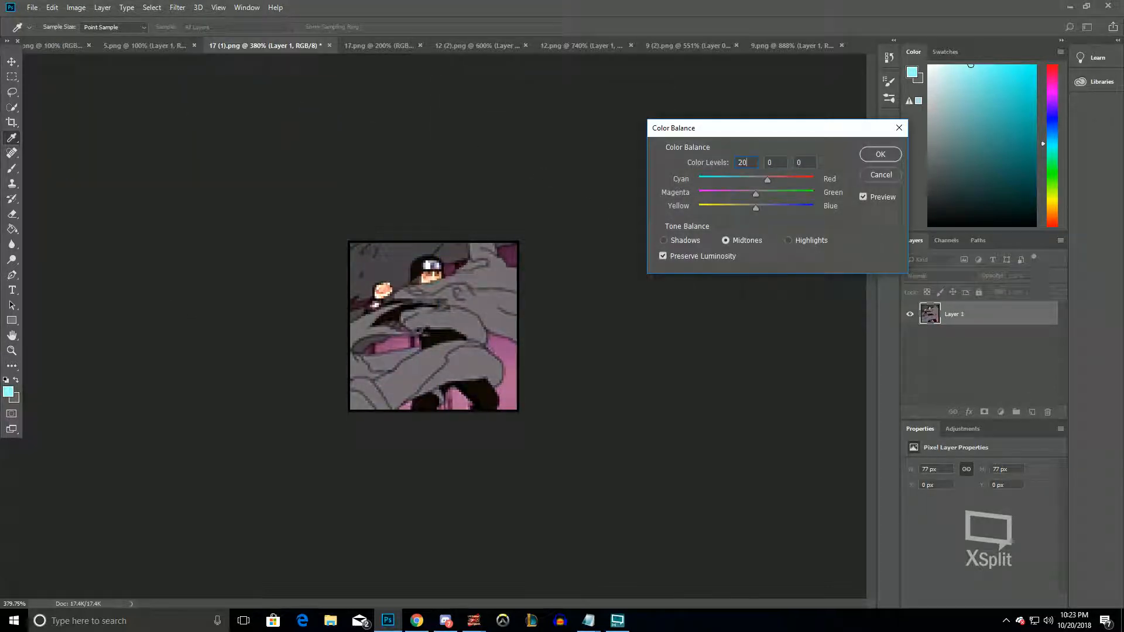
text(10)
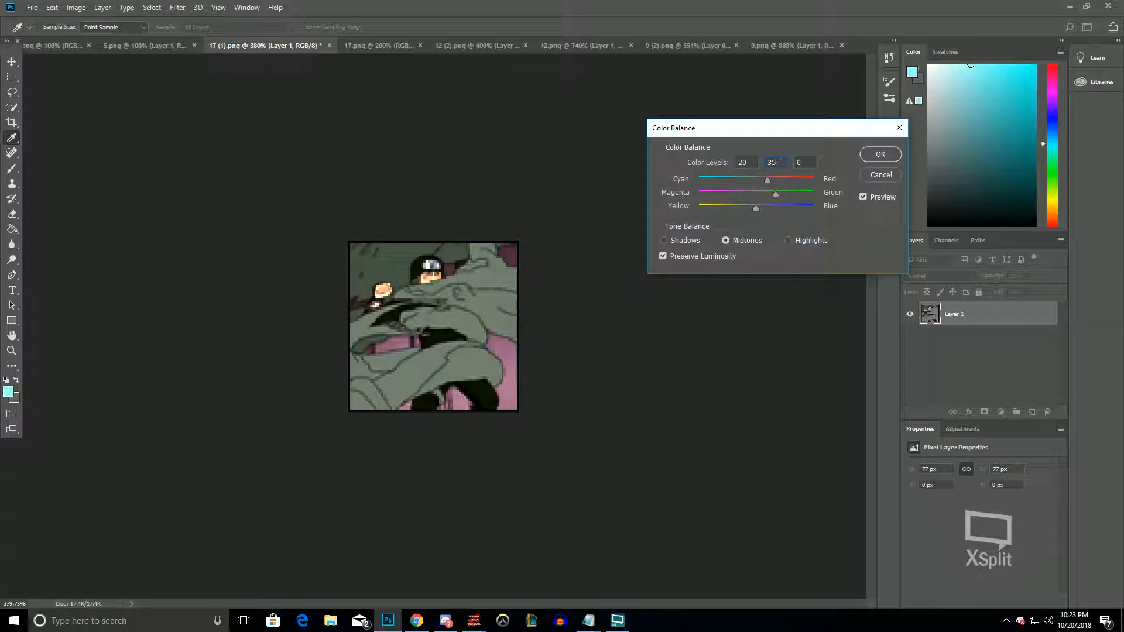
key(Tab)
text(365)
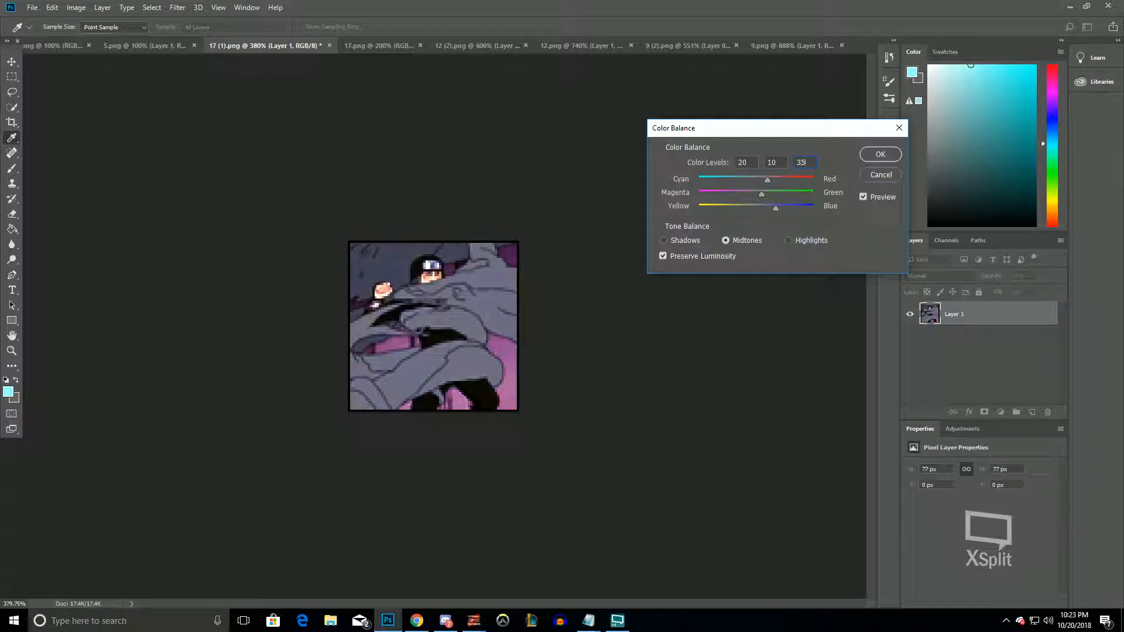
key(Return)
key(z)
right_click(436, 313)
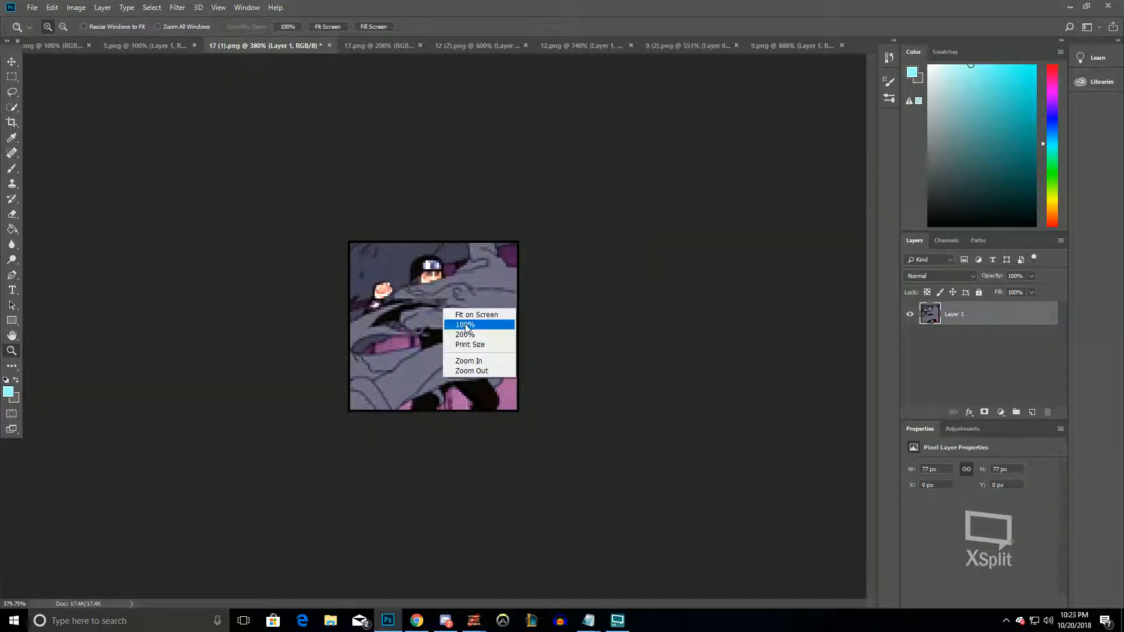
click(463, 322)
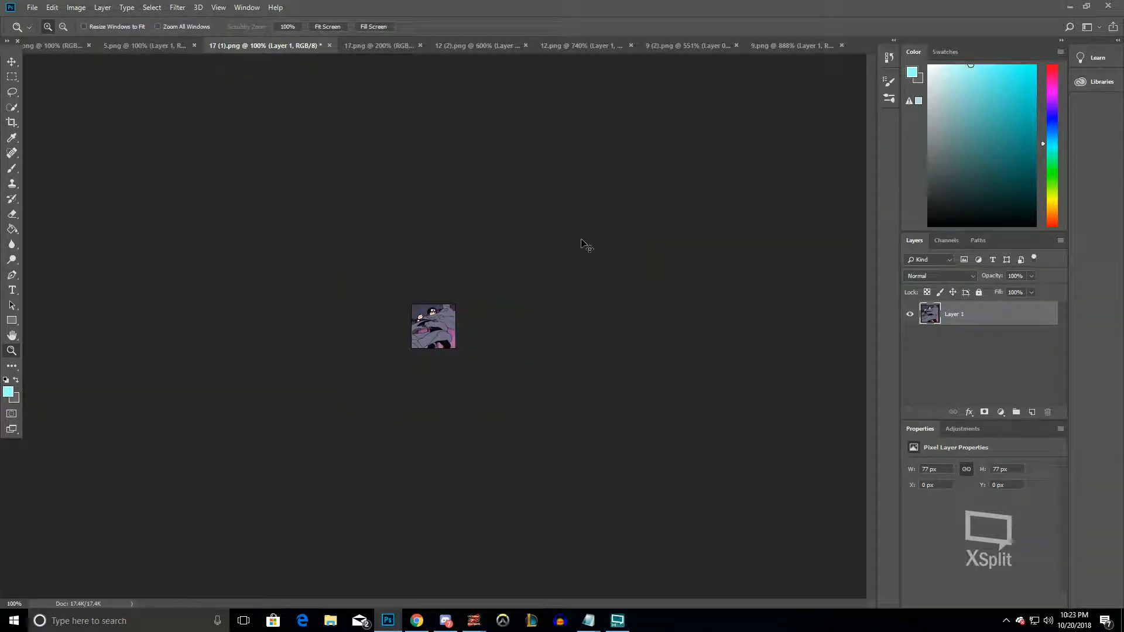
Select the whole recoloured image in 17 (1).png and copy it into 17.png as a new layer above the Background
click(12, 77)
drag(321, 222, 384, 62)
Revert 17 (1).png to its unadjusted colours and compare it enlarged with the recoloured 17.png
click(246, 45)
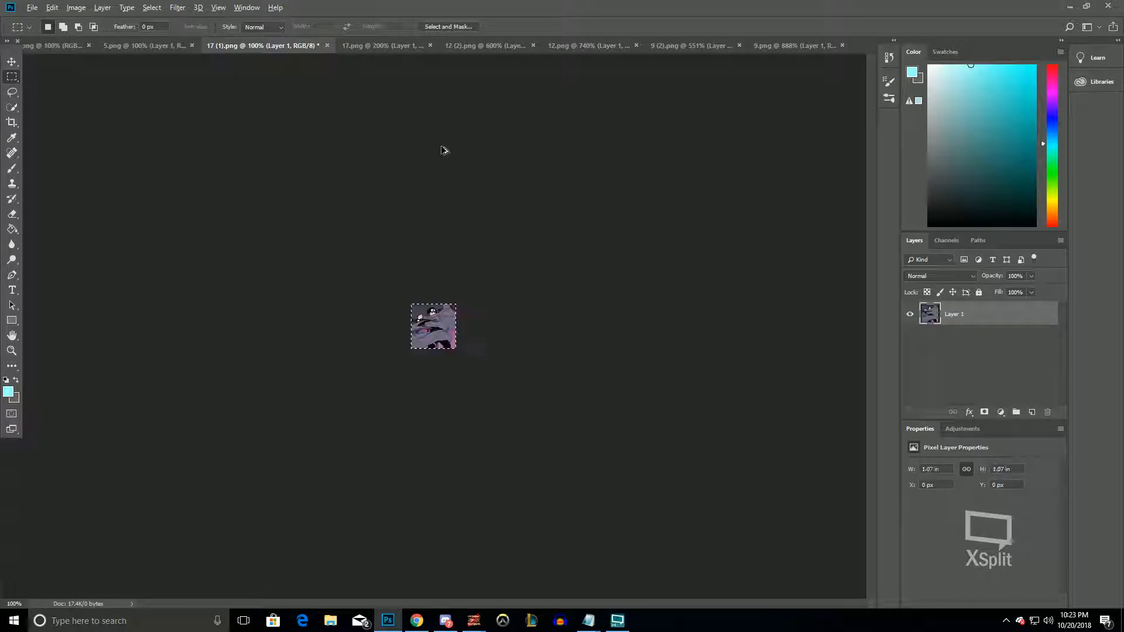
scroll(447, 206, up, 5)
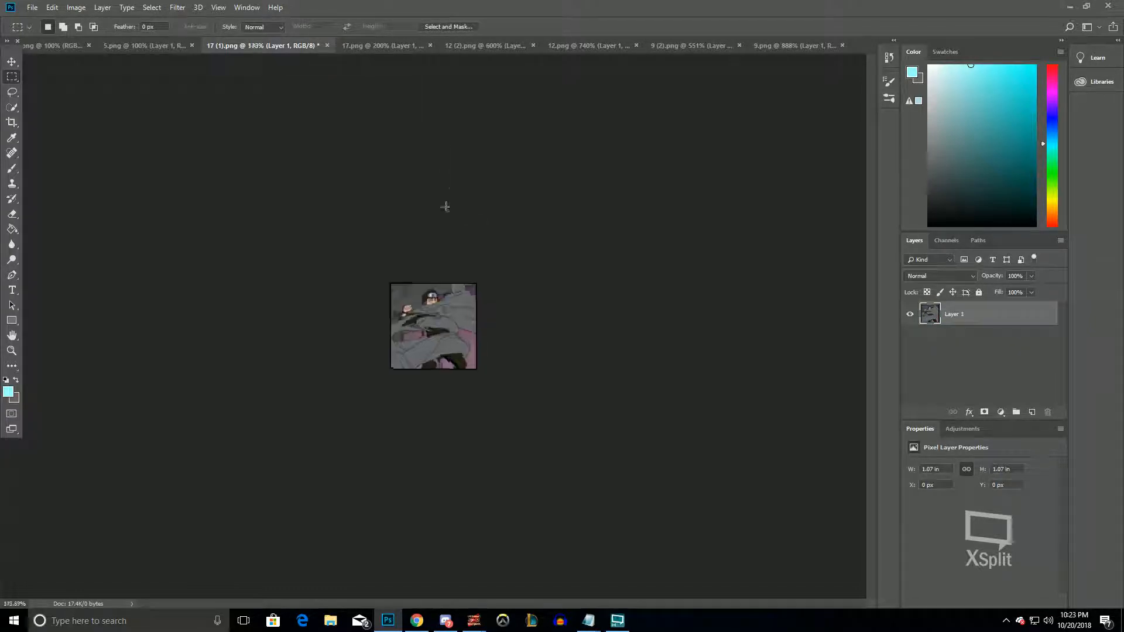
click(385, 48)
scroll(407, 107, up, 4)
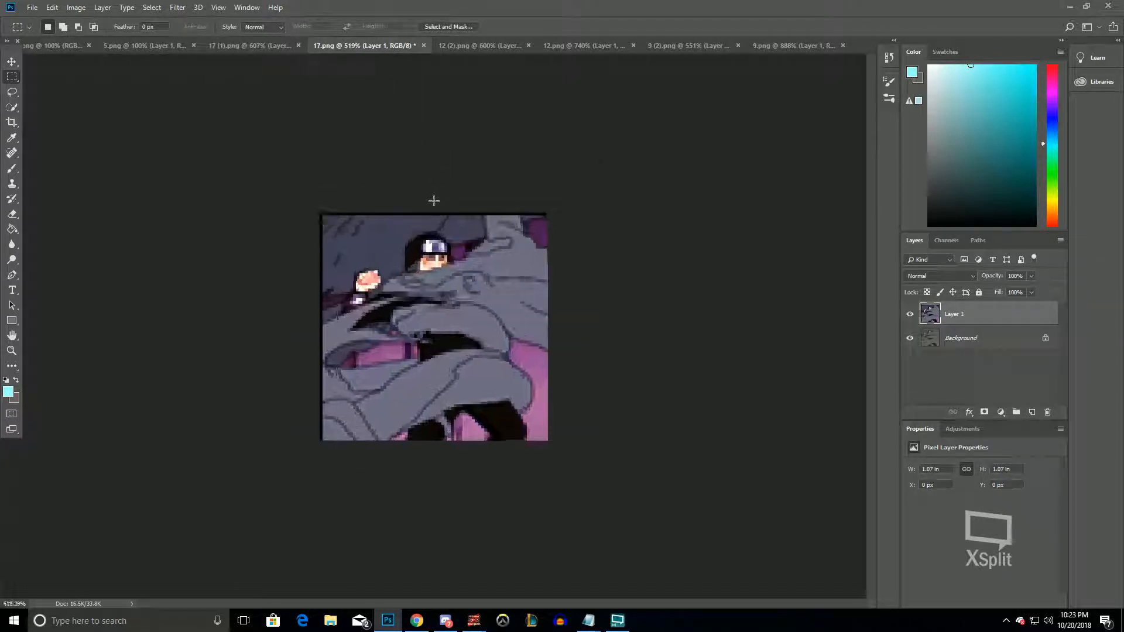
click(267, 44)
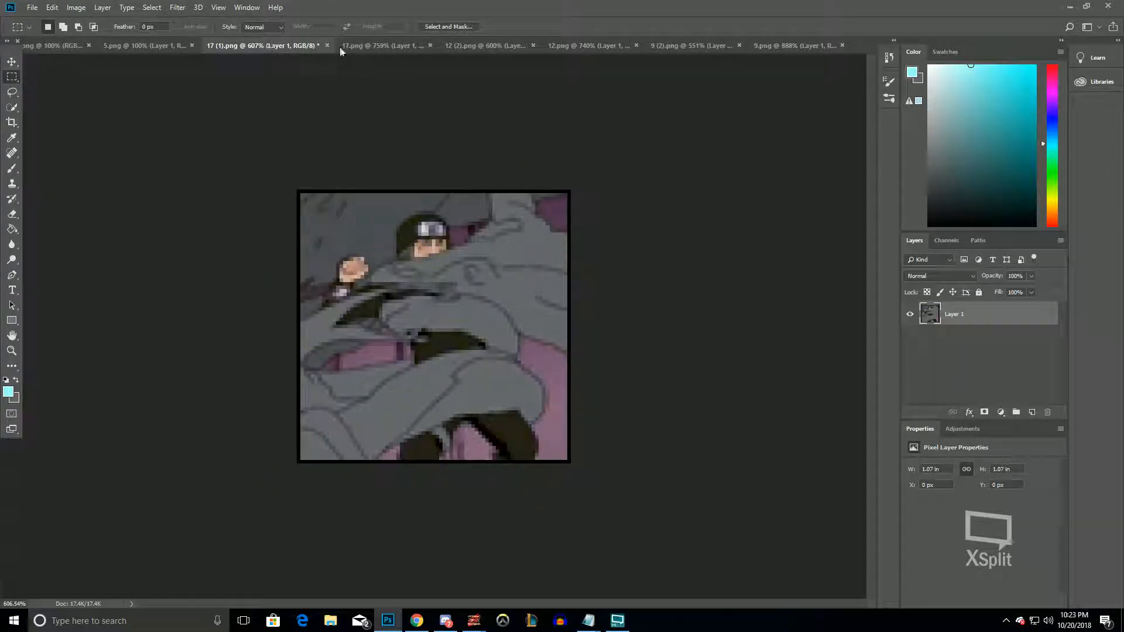
click(370, 44)
click(250, 47)
click(364, 48)
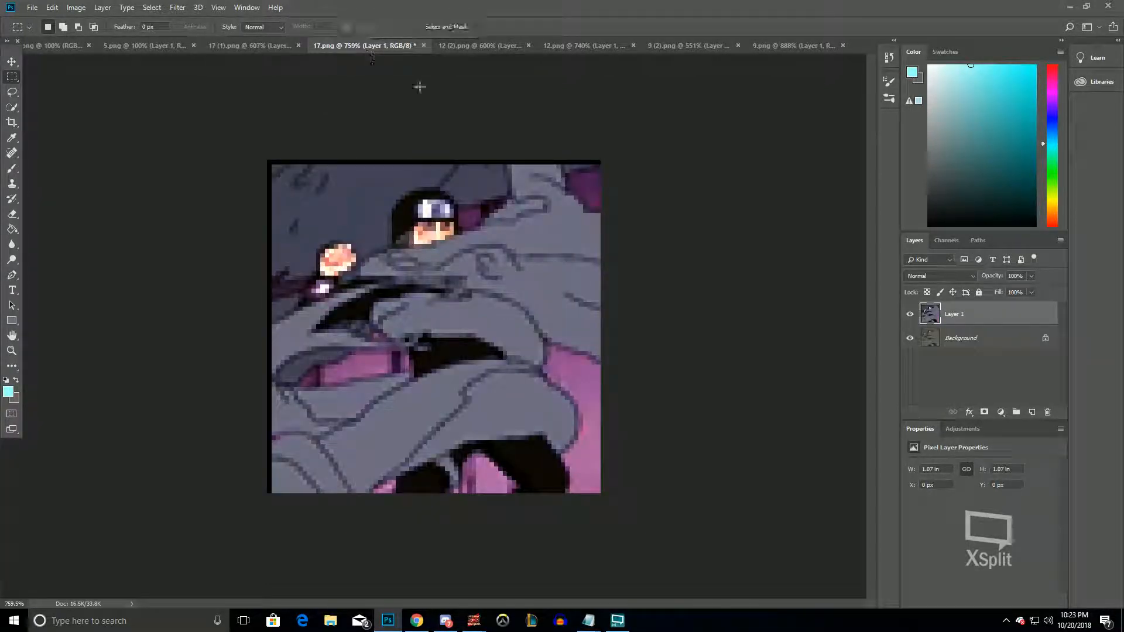
scroll(441, 168, down, 6)
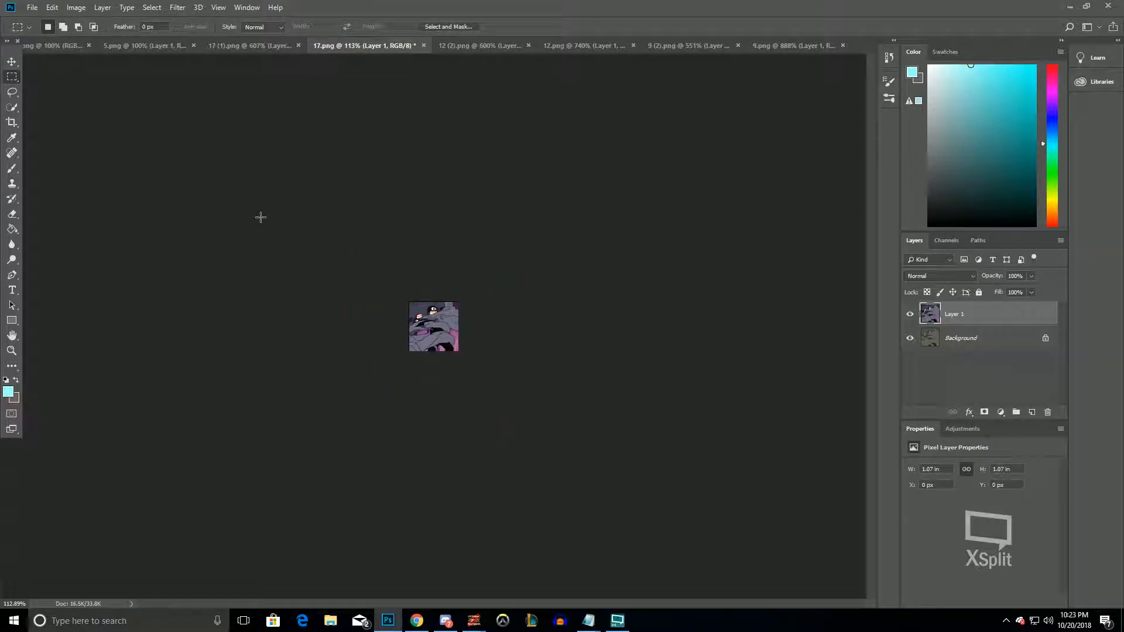
Export the recoloured 17.png as an image file
click(32, 7)
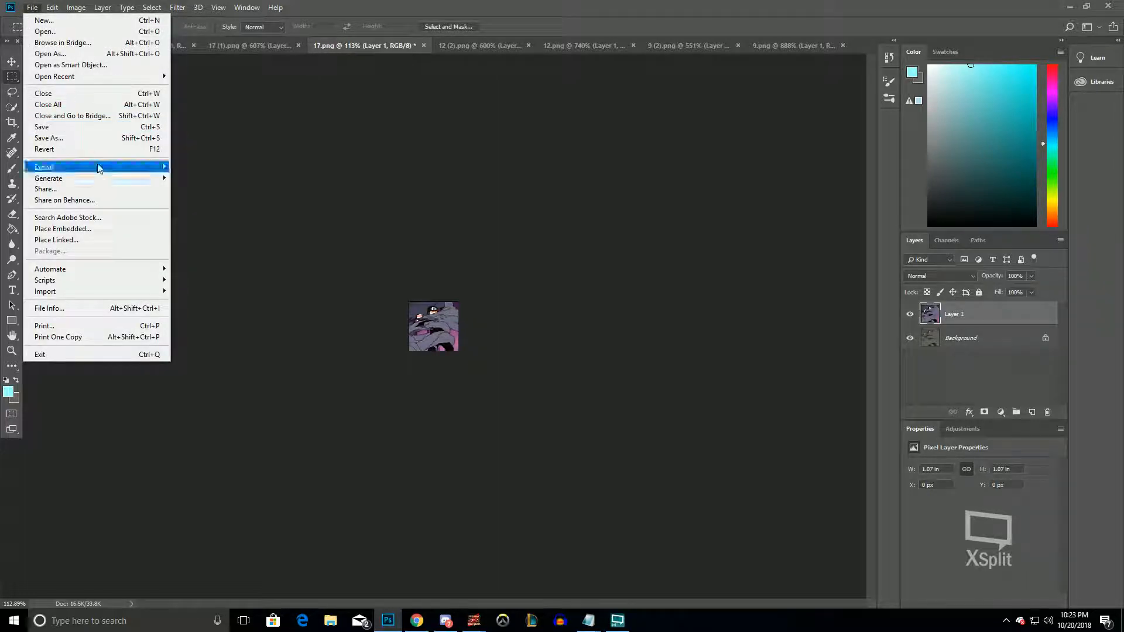
mouse_move(98, 168)
click(260, 167)
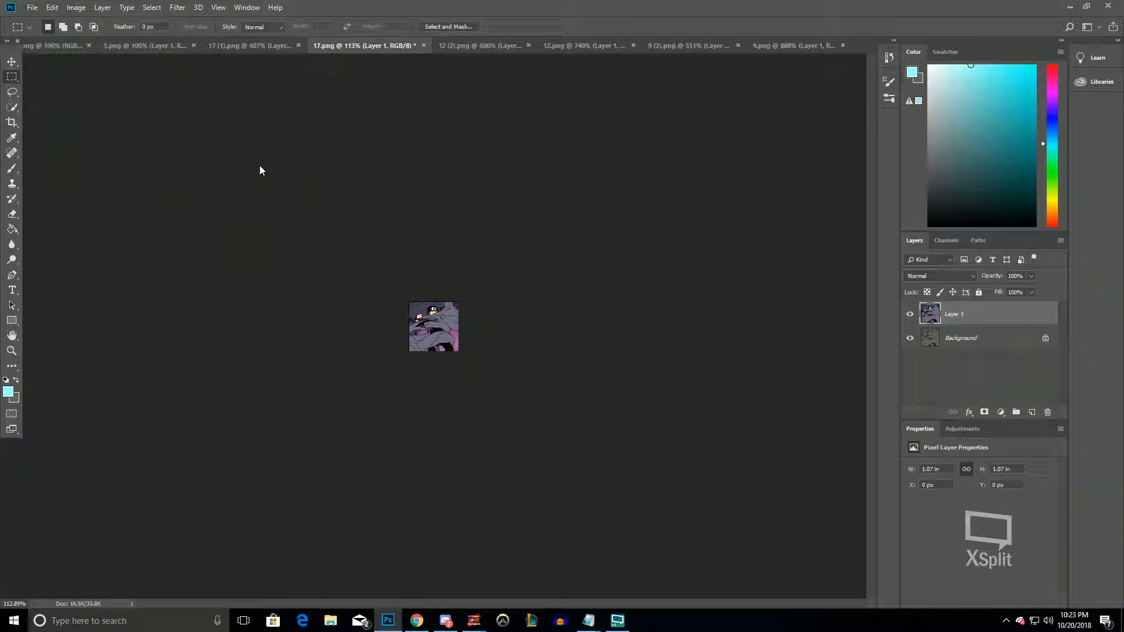